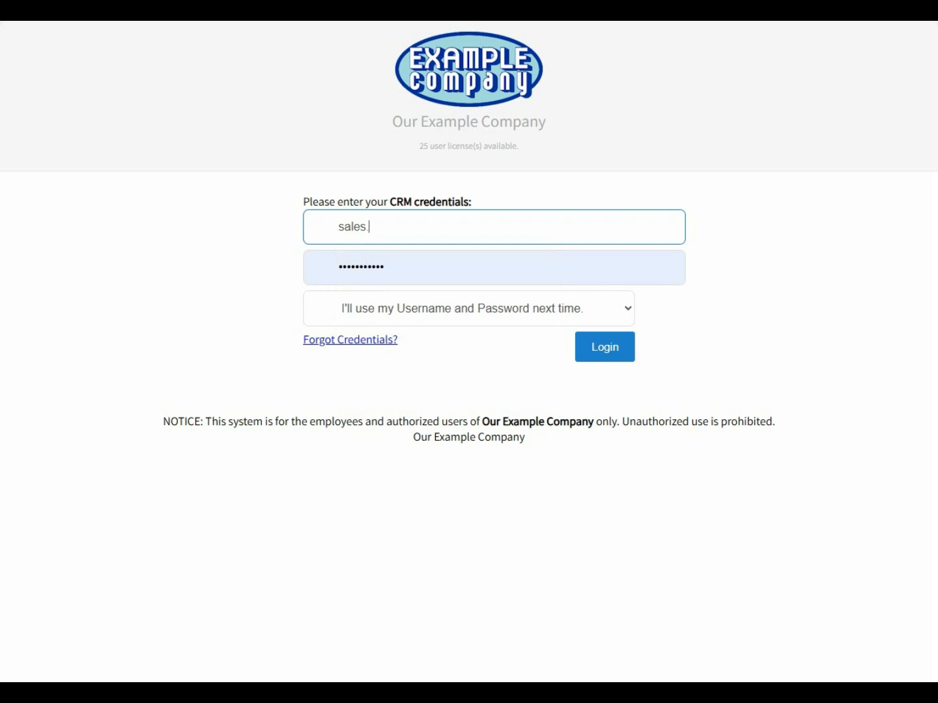
Step: Log in to DrivenCRM by entering the user's password
{"action": "key", "text": "Tab"}
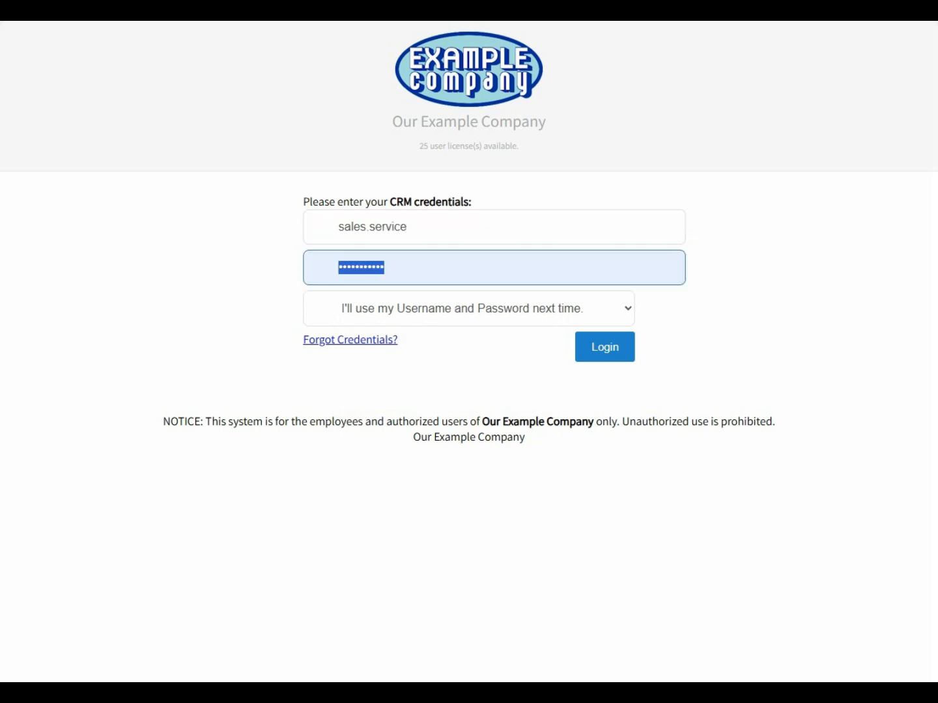
{"action": "type", "text": "••••••••"}
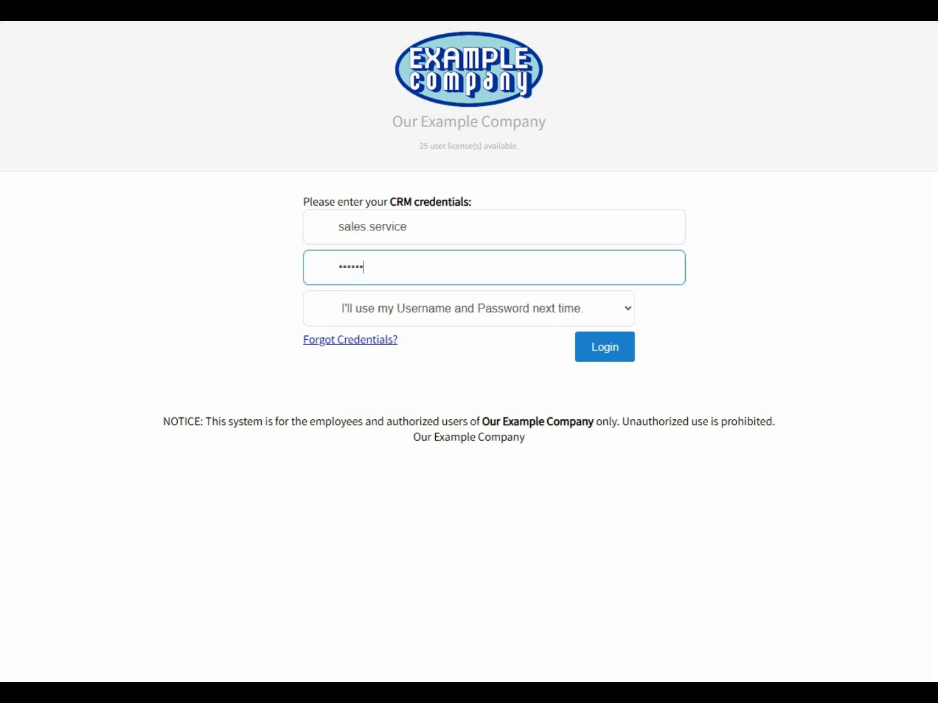
{"action": "type", "text": "•••"}
{"action": "key", "text": "Return"}
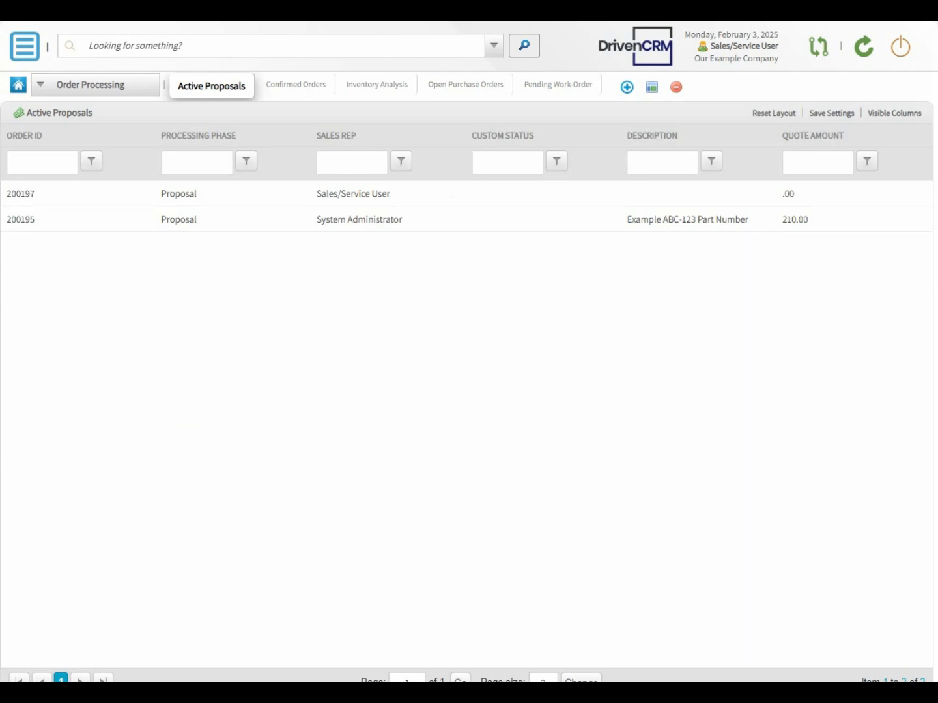
Step: Go to Item-List Management > Item-List Maintenance and bring up the Item Research list
{"action": "left_click", "coordinate": [30, 56]}
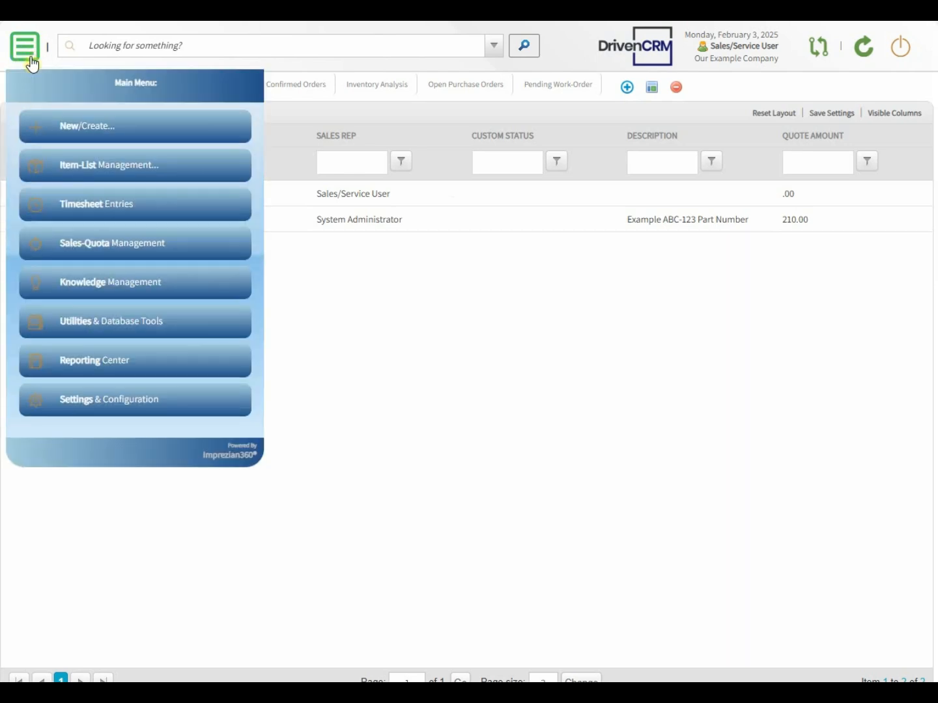
{"action": "left_click", "coordinate": [55, 167]}
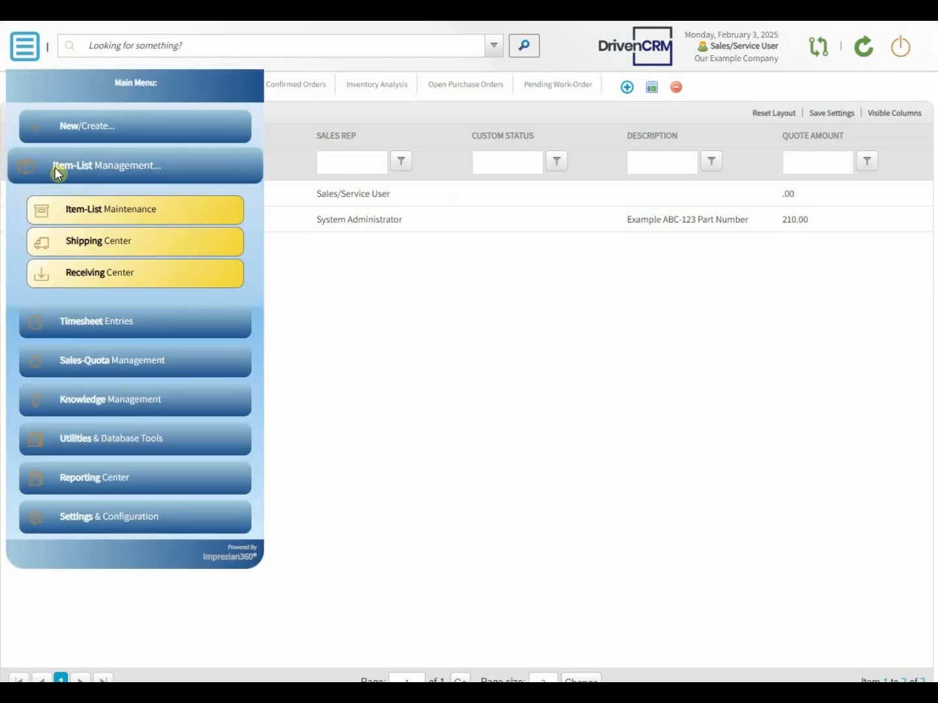
{"action": "left_click", "coordinate": [83, 211]}
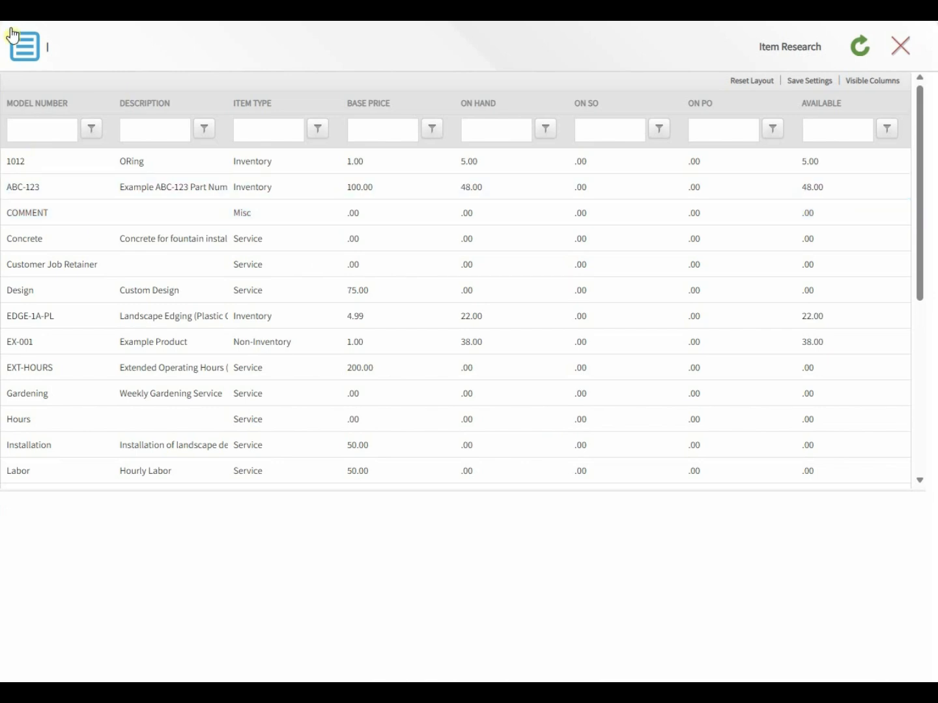
{"action": "left_click", "coordinate": [24, 49]}
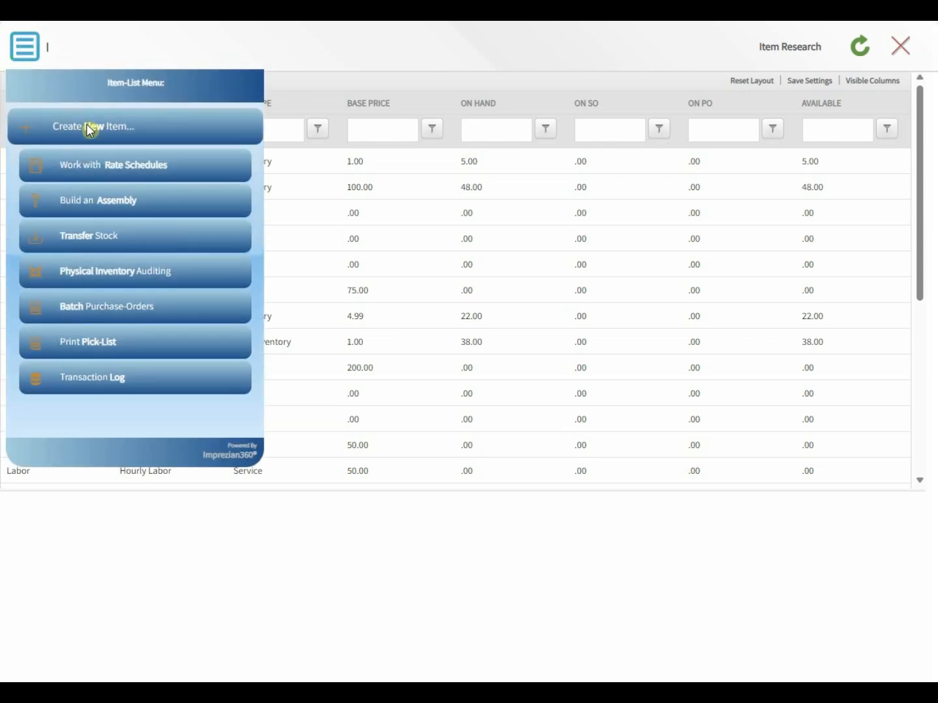
Step: Start a new item and keep Inventory as its item type
{"action": "left_click", "coordinate": [90, 129]}
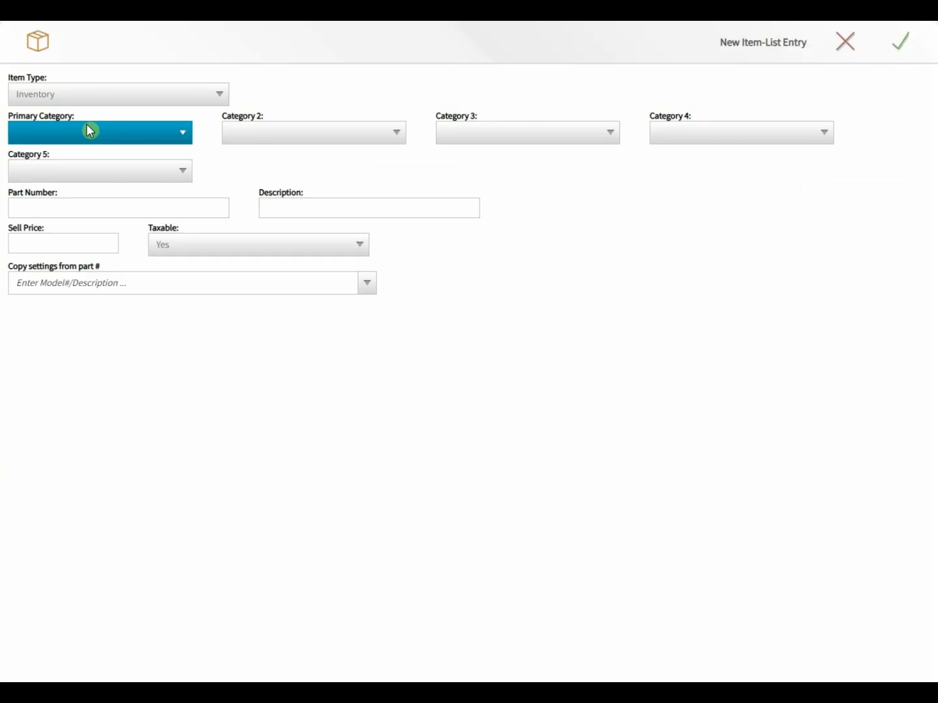
{"action": "left_click", "coordinate": [220, 93]}
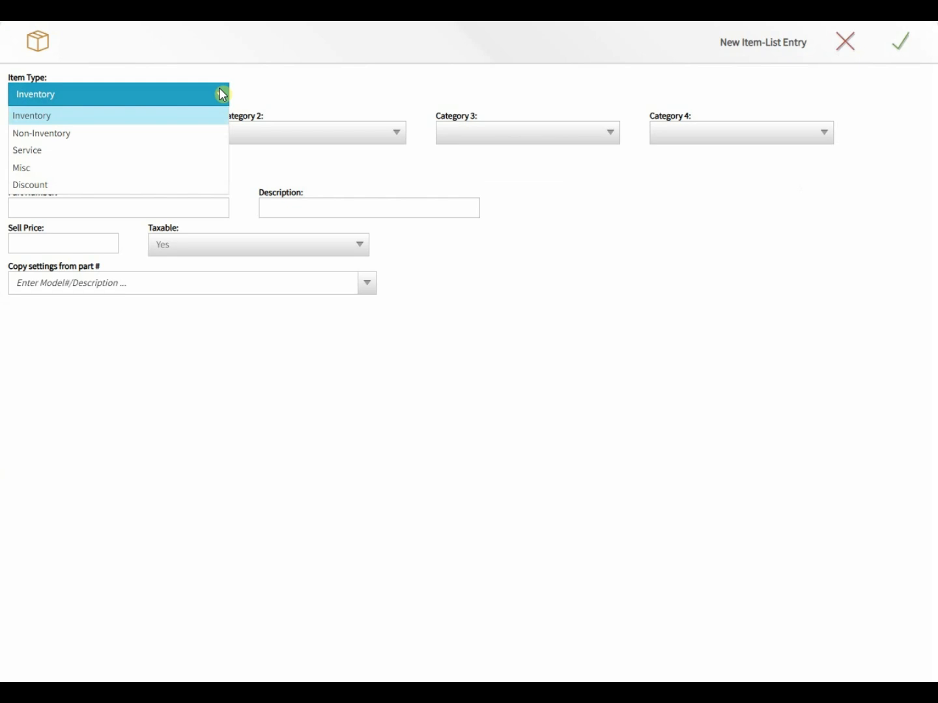
{"action": "key", "text": "Down"}
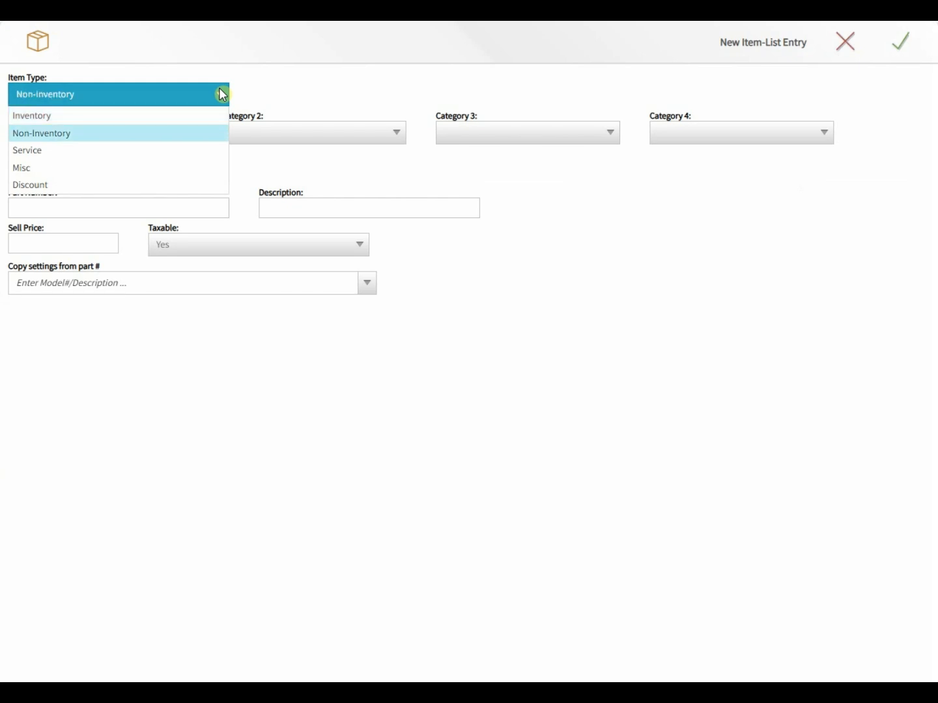
{"action": "key", "text": "Down"}
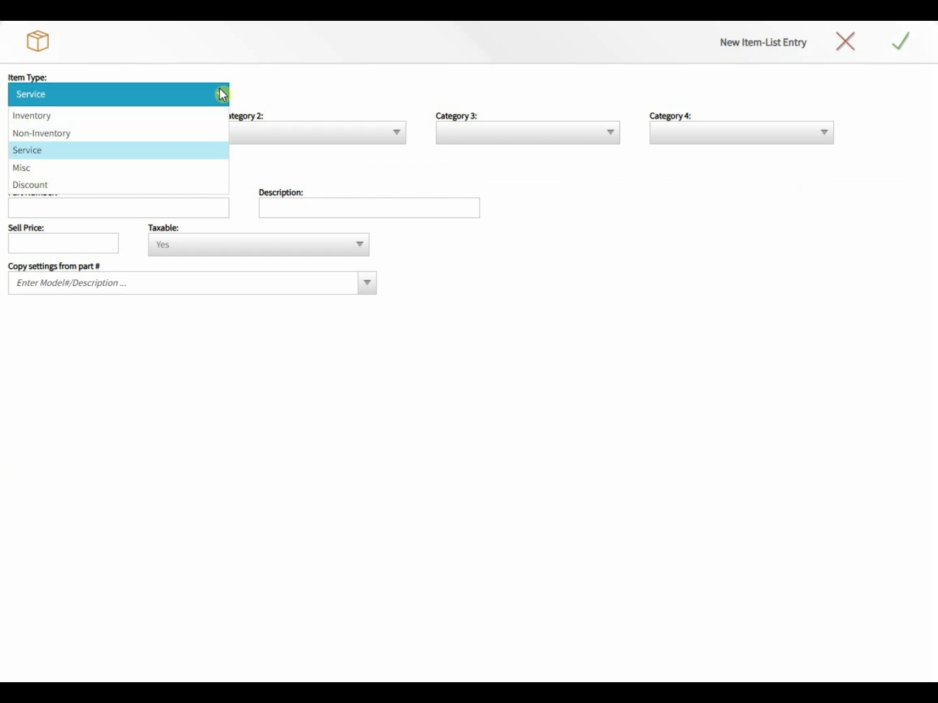
{"action": "key", "text": "Down"}
{"action": "key", "text": "Down"}
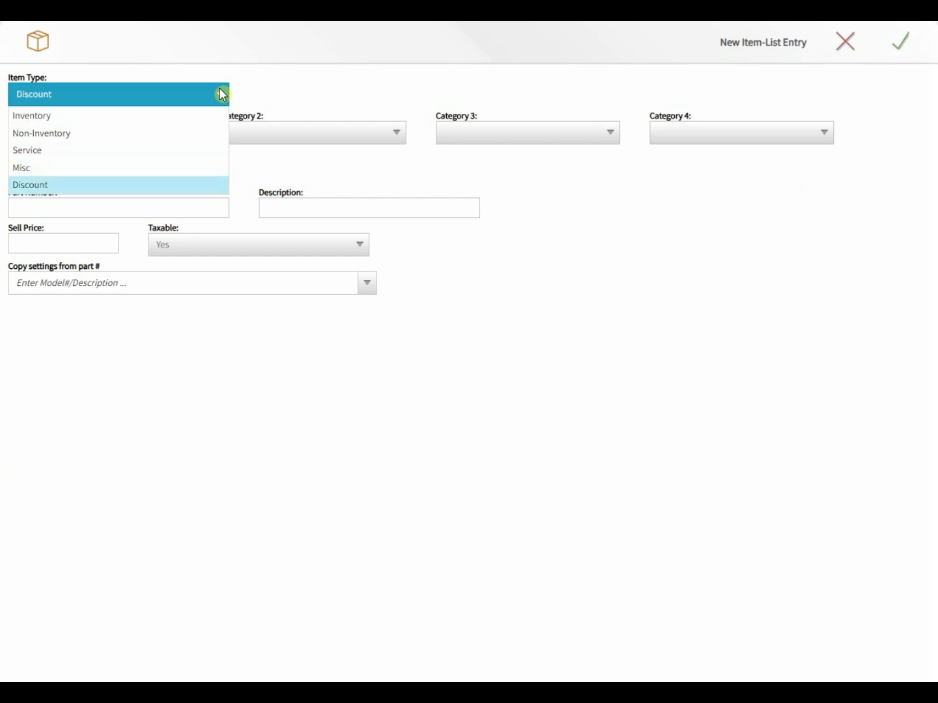
{"action": "key", "text": "Up"}
{"action": "key", "text": "Up"}
{"action": "key", "text": "Up"}
{"action": "key", "text": "Up"}
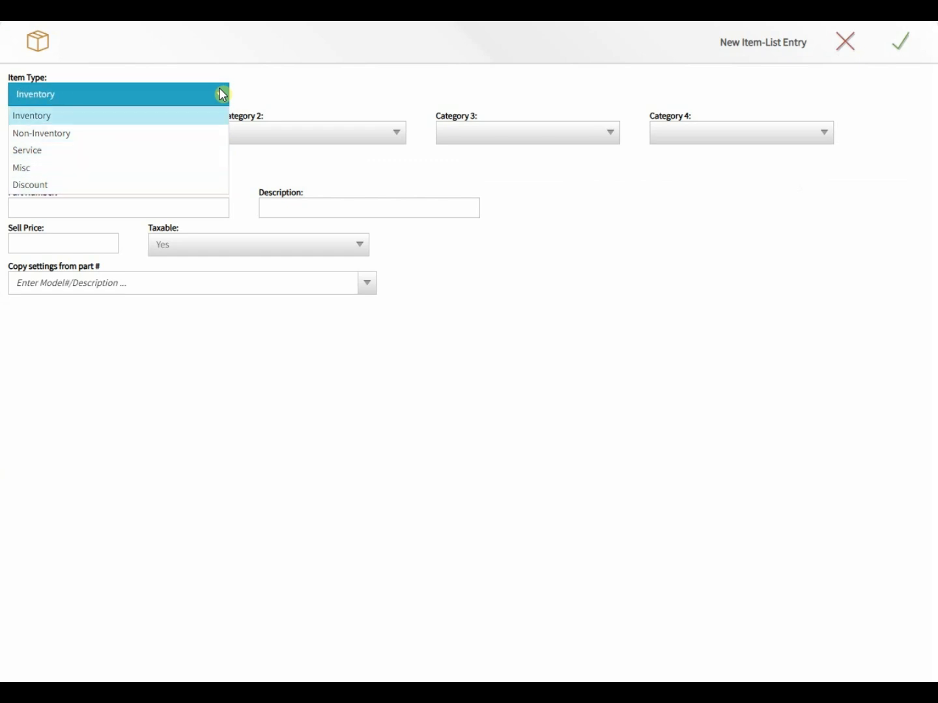
{"action": "left_click", "coordinate": [222, 94]}
Step: Set Primary Category to Labor And Materials and Category 2 to Material, leaving Category 3 blank
{"action": "left_click", "coordinate": [79, 132]}
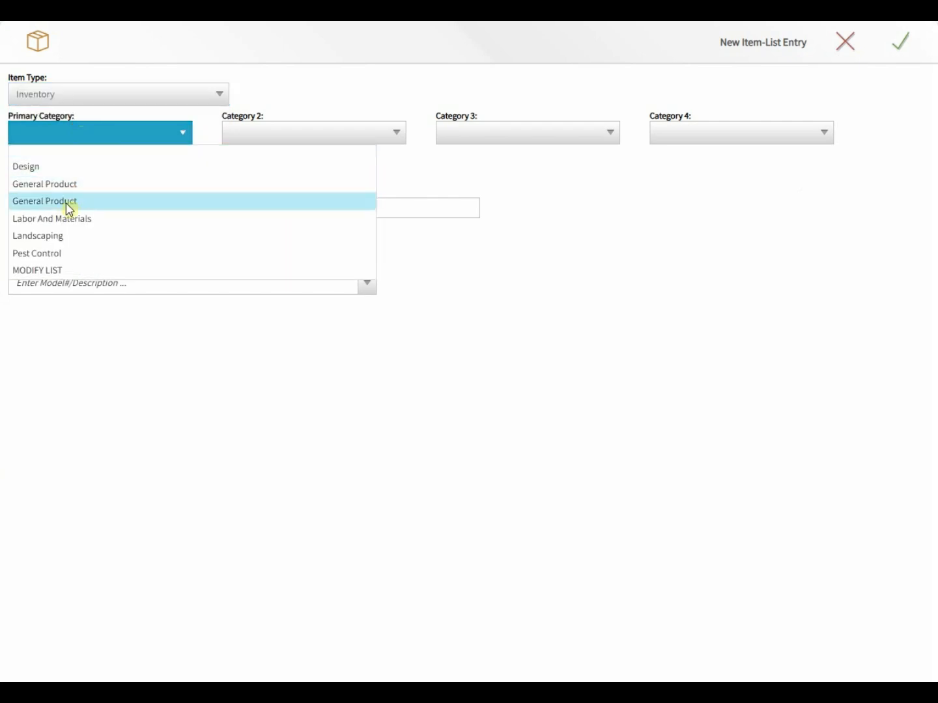
{"action": "left_click", "coordinate": [66, 218]}
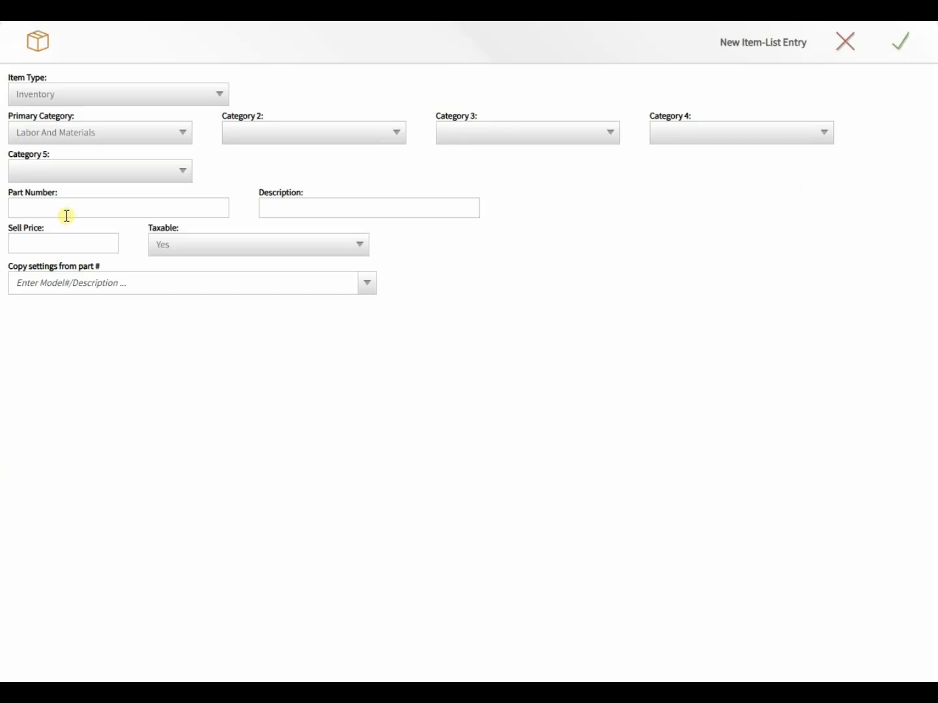
{"action": "left_click", "coordinate": [273, 128]}
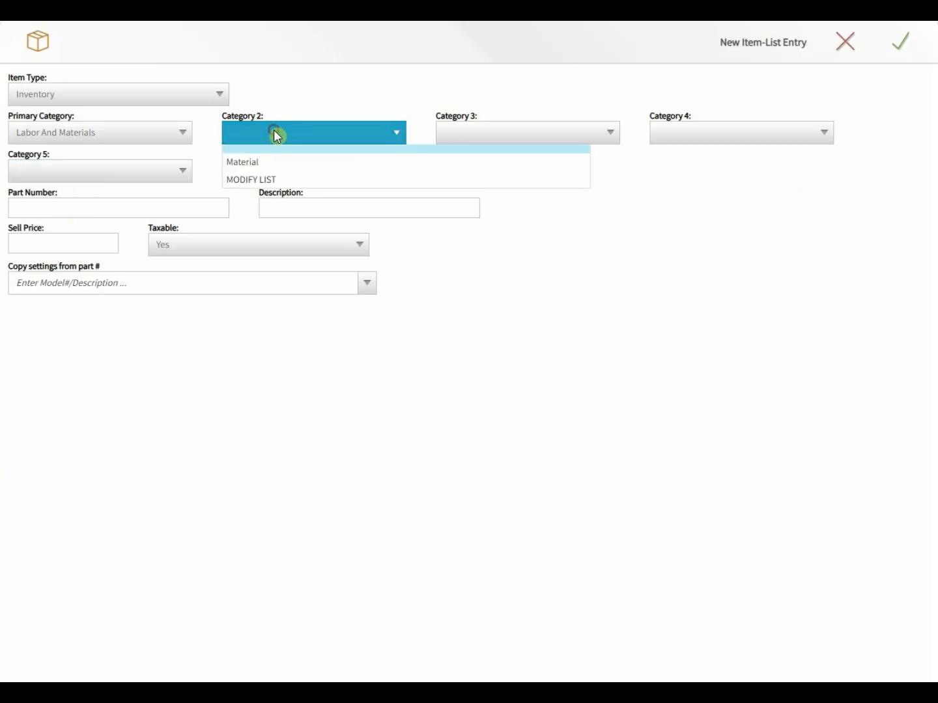
{"action": "left_click", "coordinate": [254, 167]}
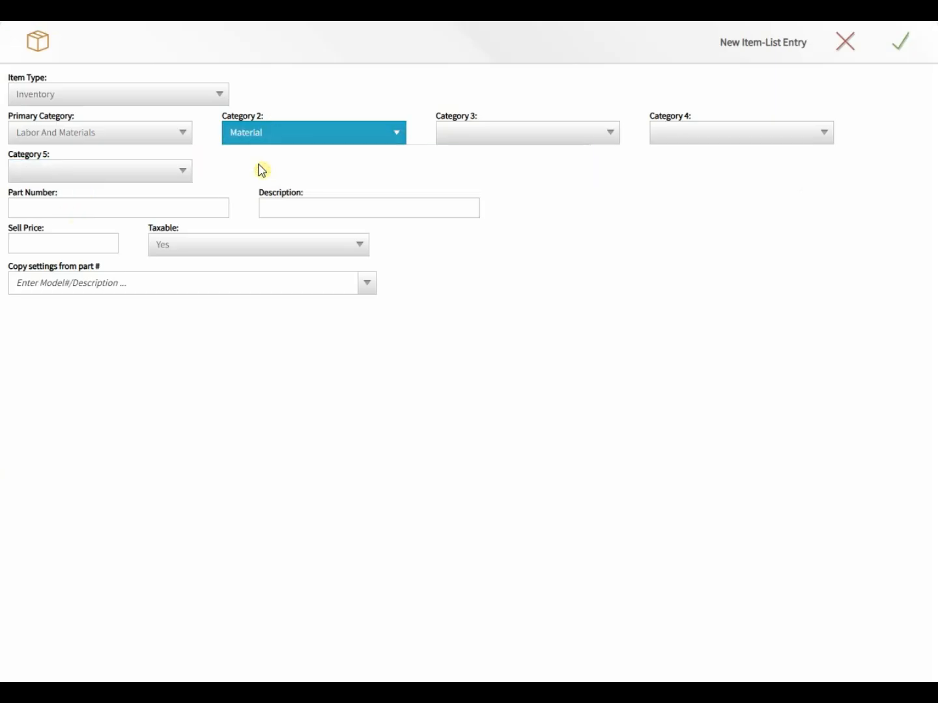
{"action": "left_click", "coordinate": [553, 131]}
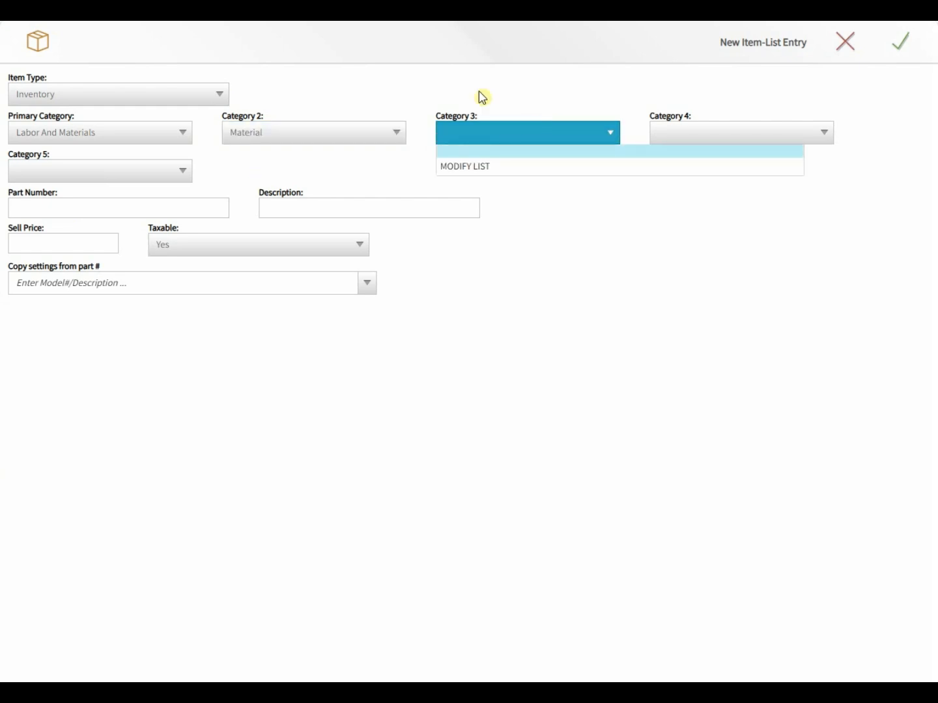
{"action": "left_click", "coordinate": [390, 163]}
{"action": "left_click", "coordinate": [135, 203]}
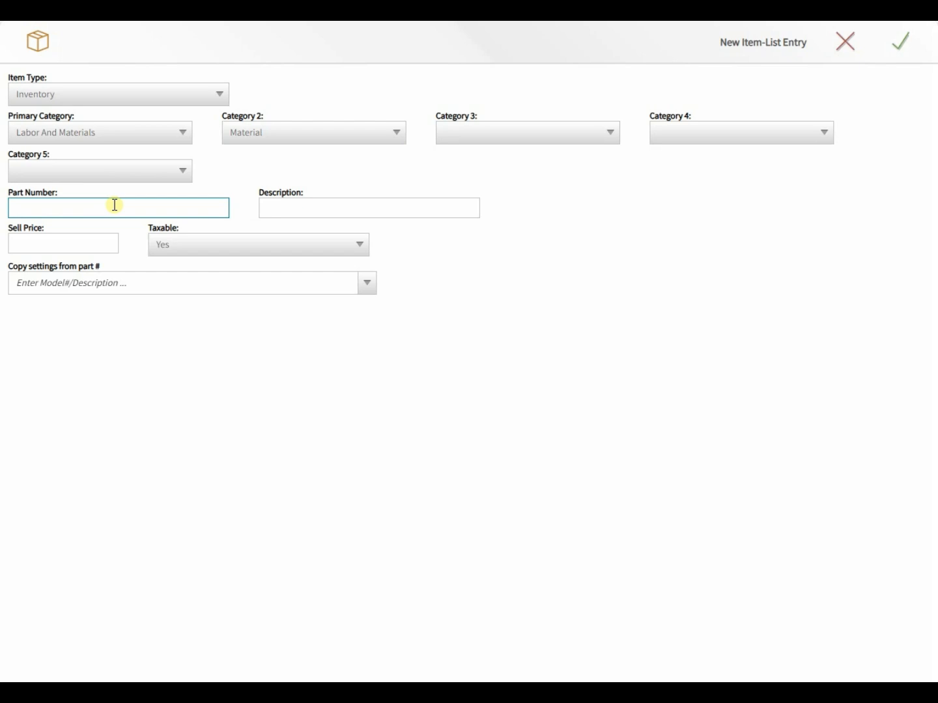
Step: Enter part number EXAMPLE-MATERIAL, description 'Example Inventory Item' and sell price 100.00
{"action": "type", "text": "E"}
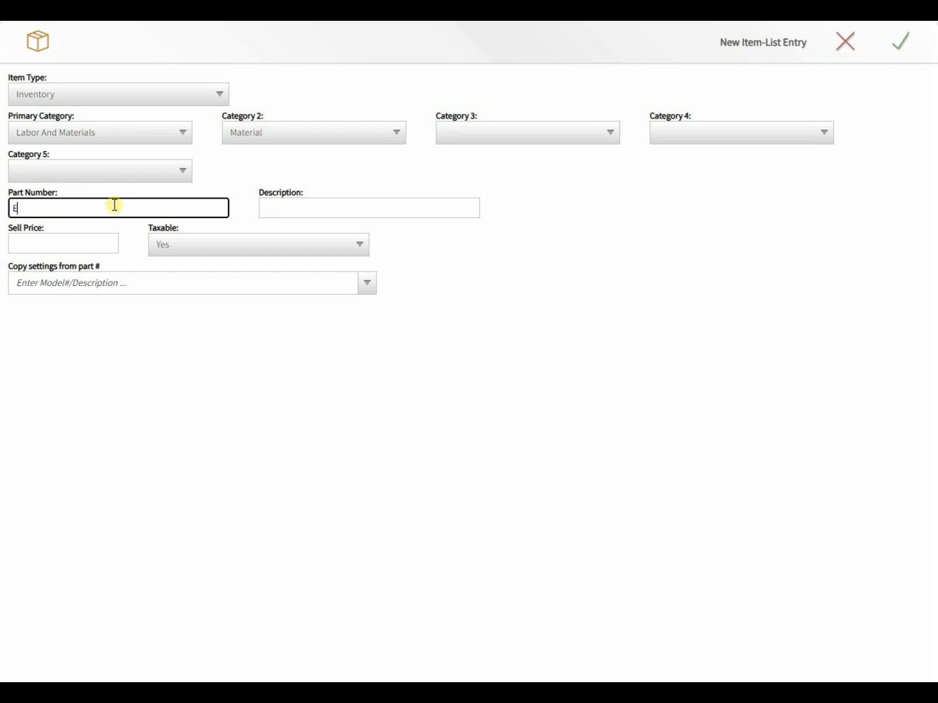
{"action": "type", "text": "XAMPLE-MATERIAL"}
{"action": "key", "text": "Tab"}
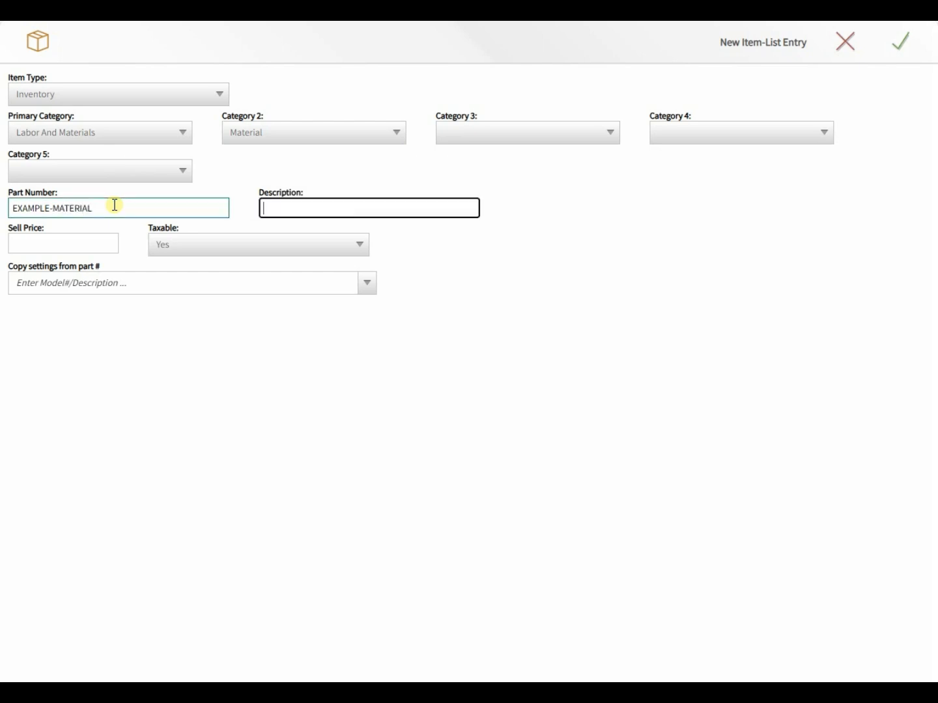
{"action": "type", "text": "A"}
{"action": "key", "text": "BackSpace"}
{"action": "type", "text": "Example Inventory Item"}
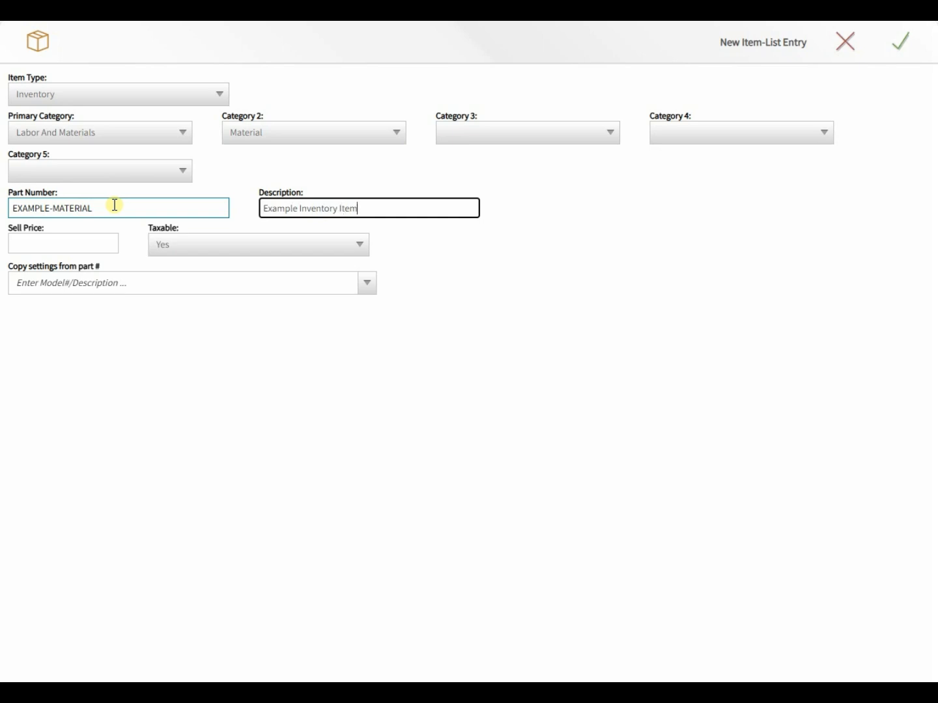
{"action": "key", "text": "Tab"}
{"action": "type", "text": "100.00"}
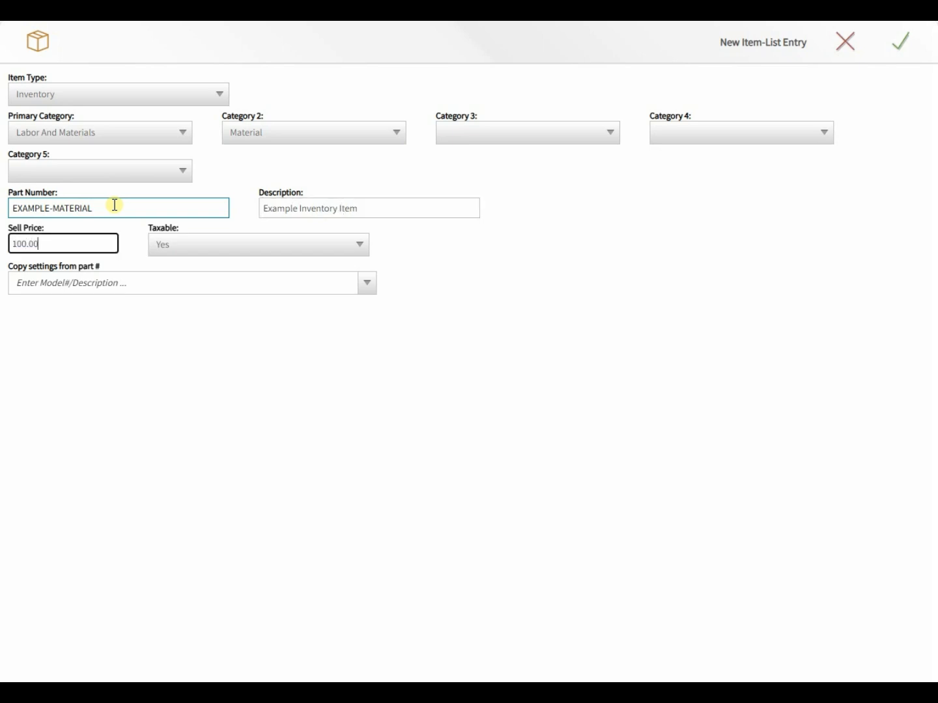
{"action": "left_click", "coordinate": [151, 279]}
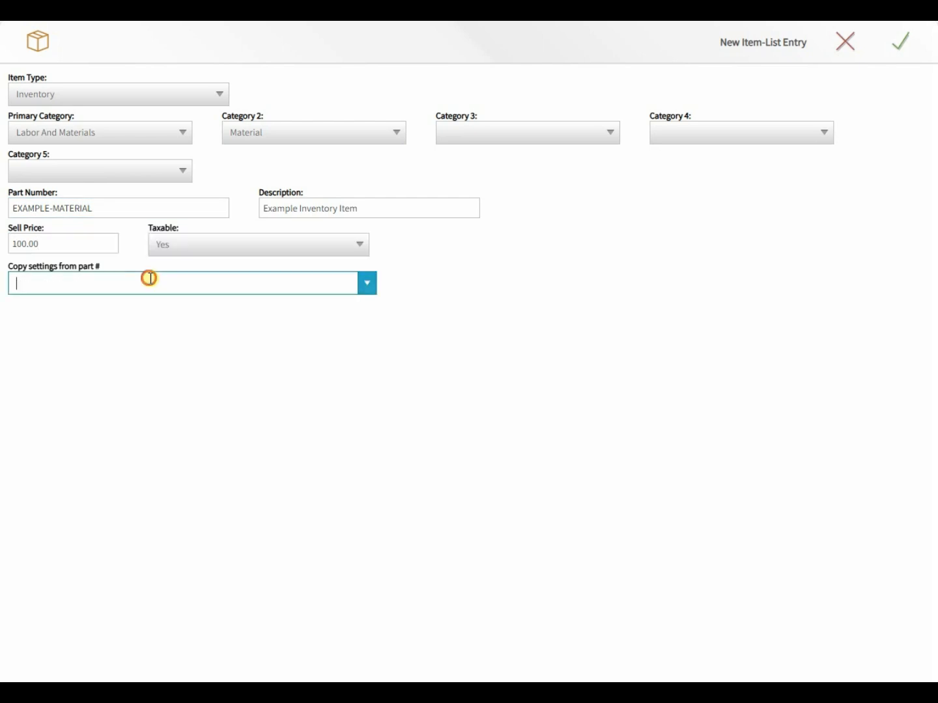
{"action": "left_click", "coordinate": [110, 269]}
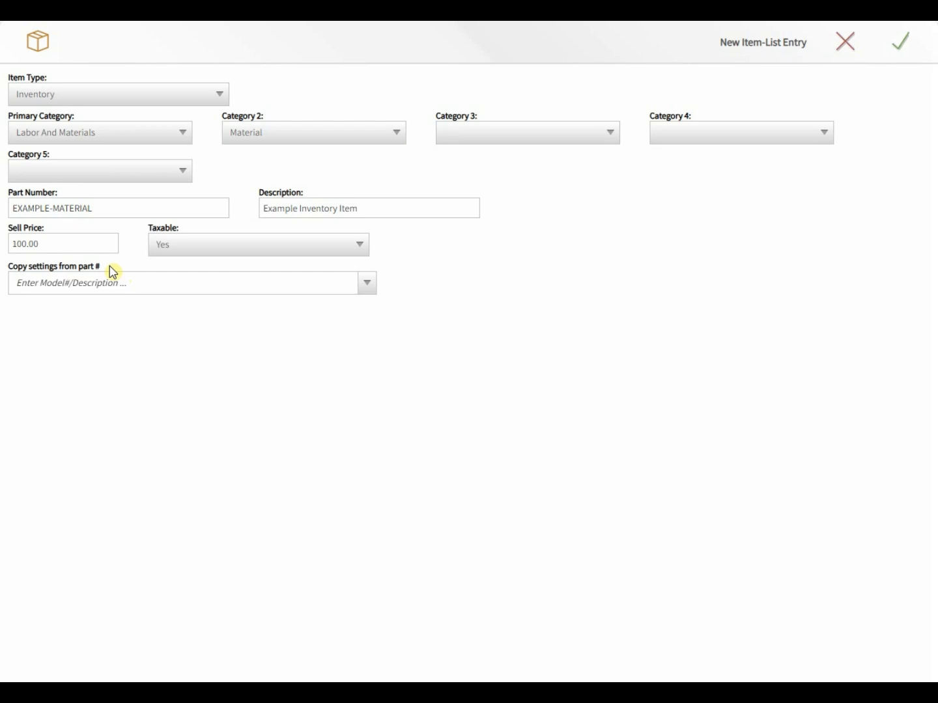
Step: Save the new item and enter manufacturer part number MANUFACTURE-PART-1 on its detail form
{"action": "left_click", "coordinate": [909, 54]}
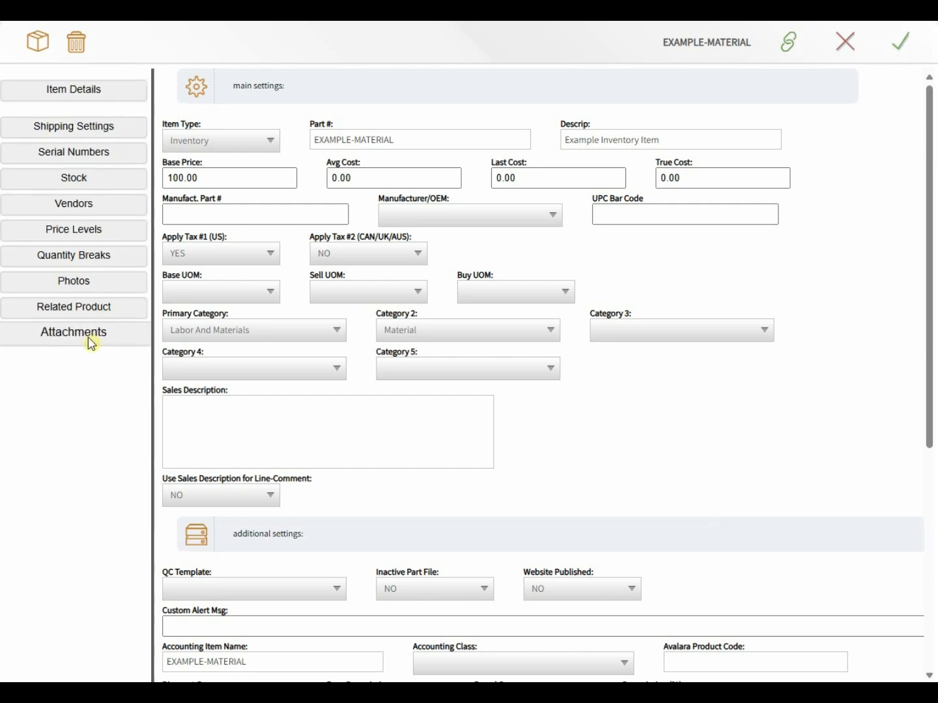
{"action": "left_click", "coordinate": [222, 176]}
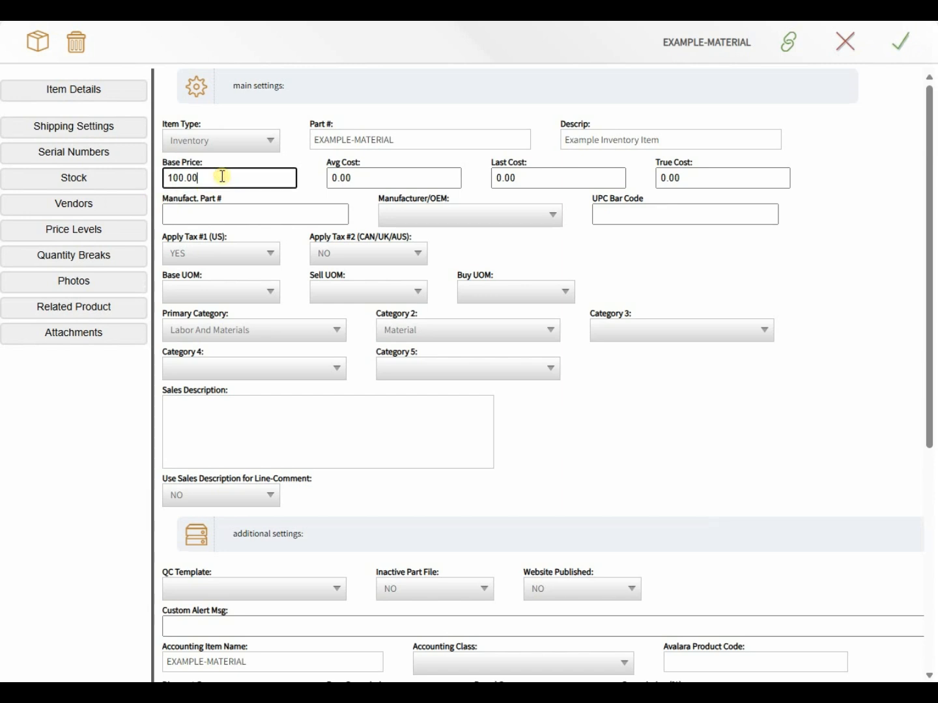
{"action": "key", "text": "Tab"}
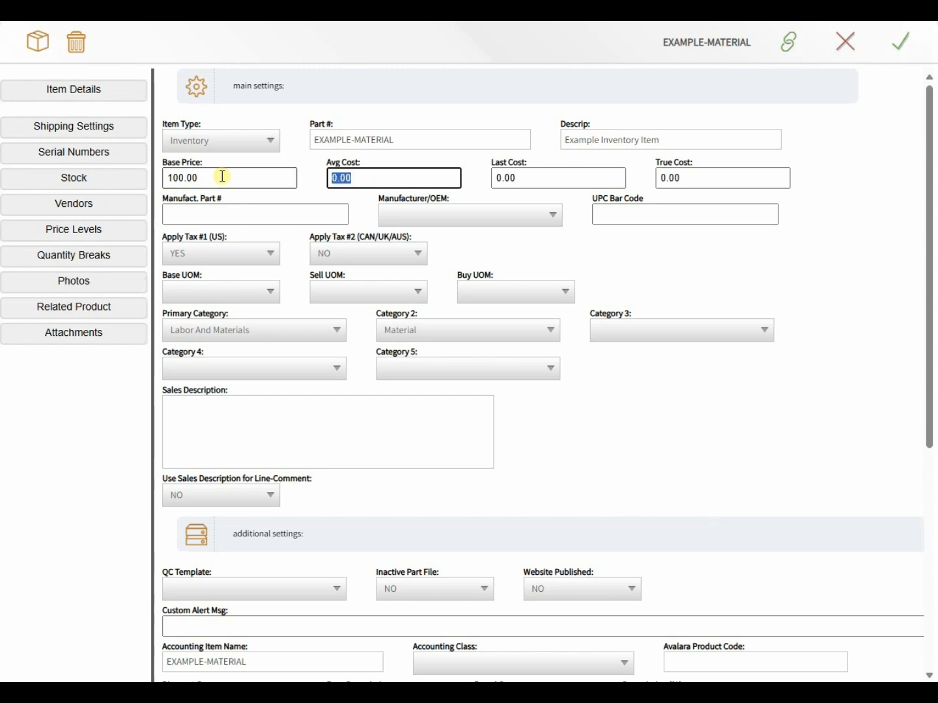
{"action": "key", "text": "Tab"}
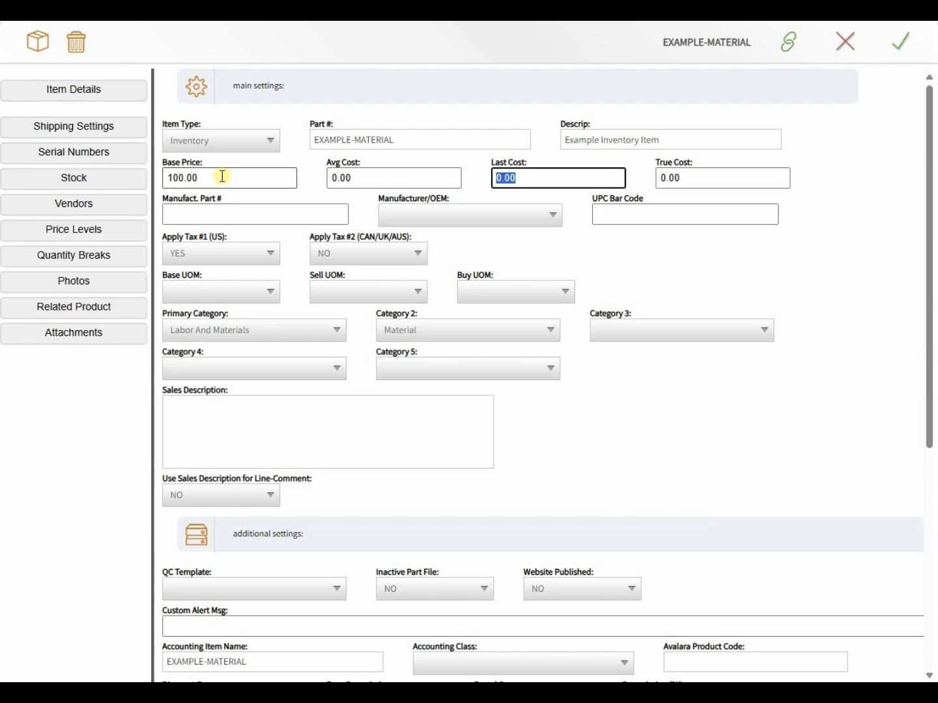
{"action": "key", "text": "Tab"}
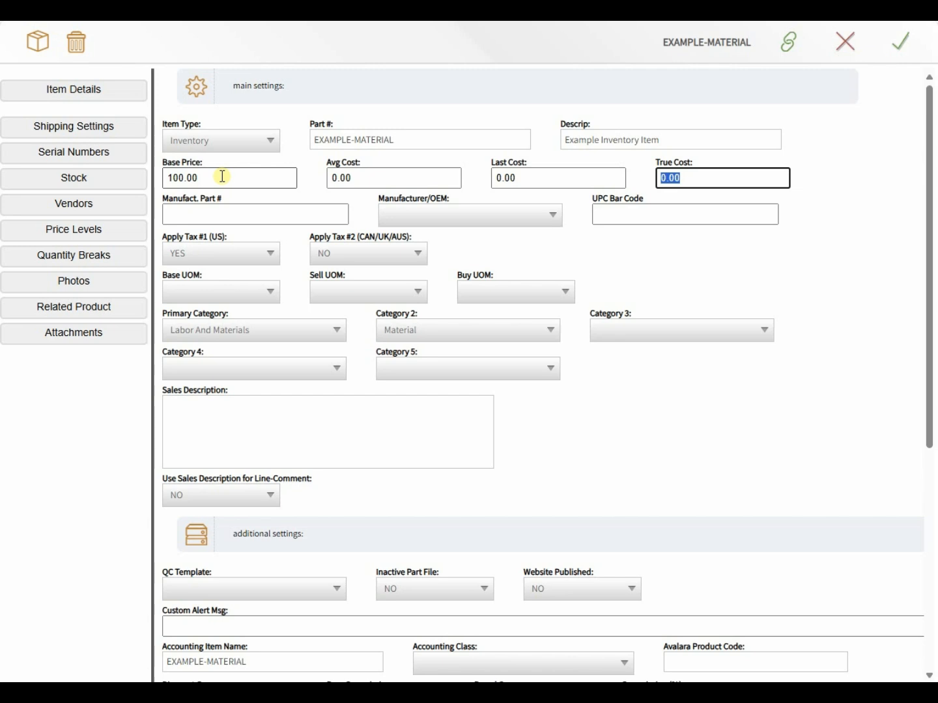
{"action": "key", "text": "Tab"}
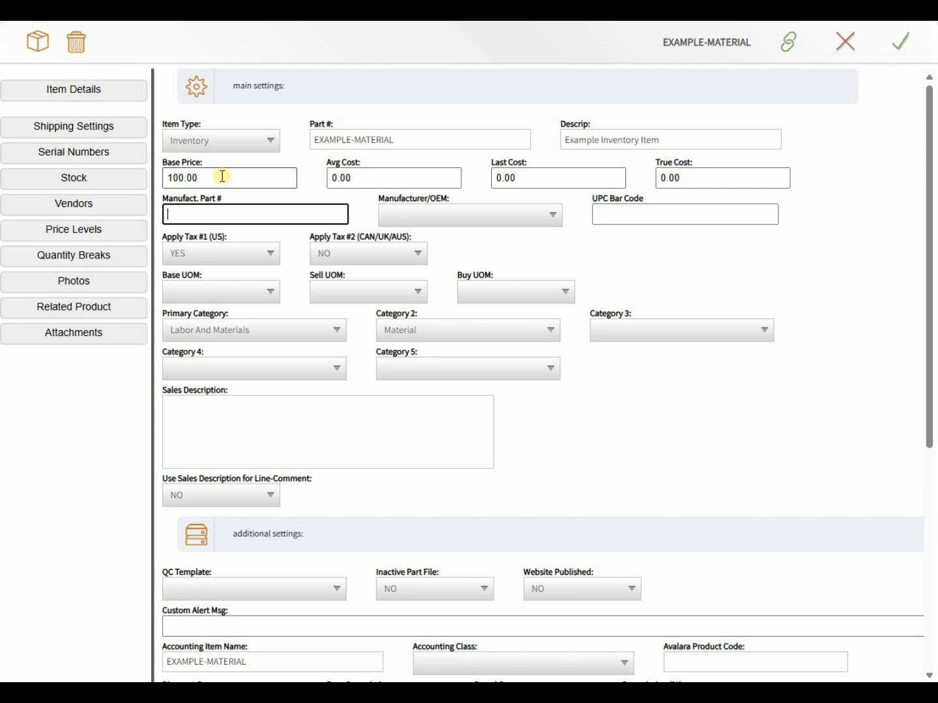
{"action": "type", "text": "MANUFACTURE-PART"}
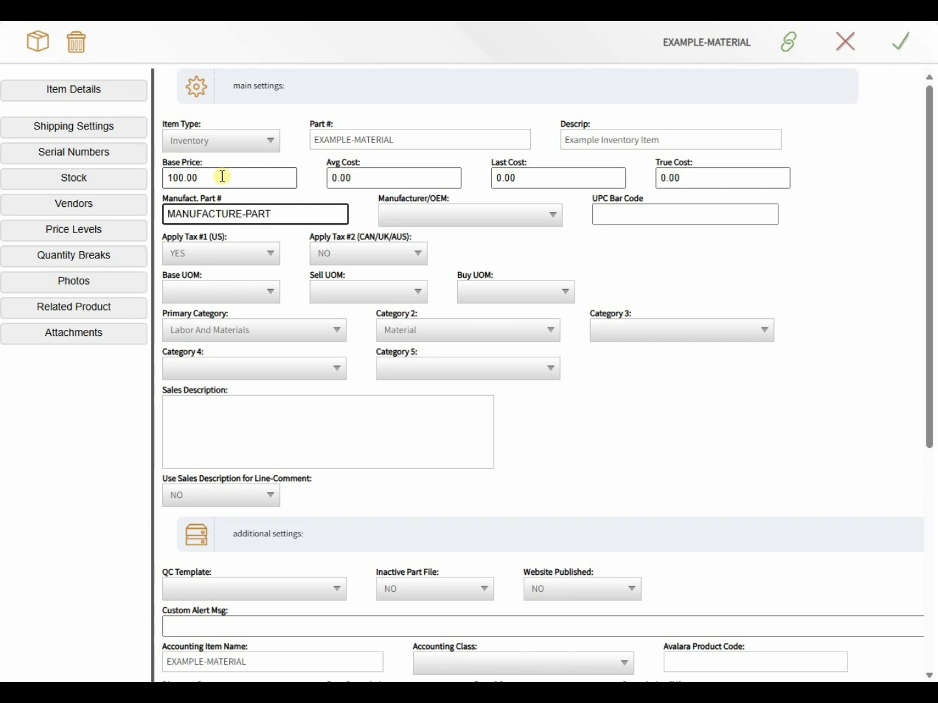
{"action": "type", "text": "-1"}
{"action": "left_click", "coordinate": [447, 216]}
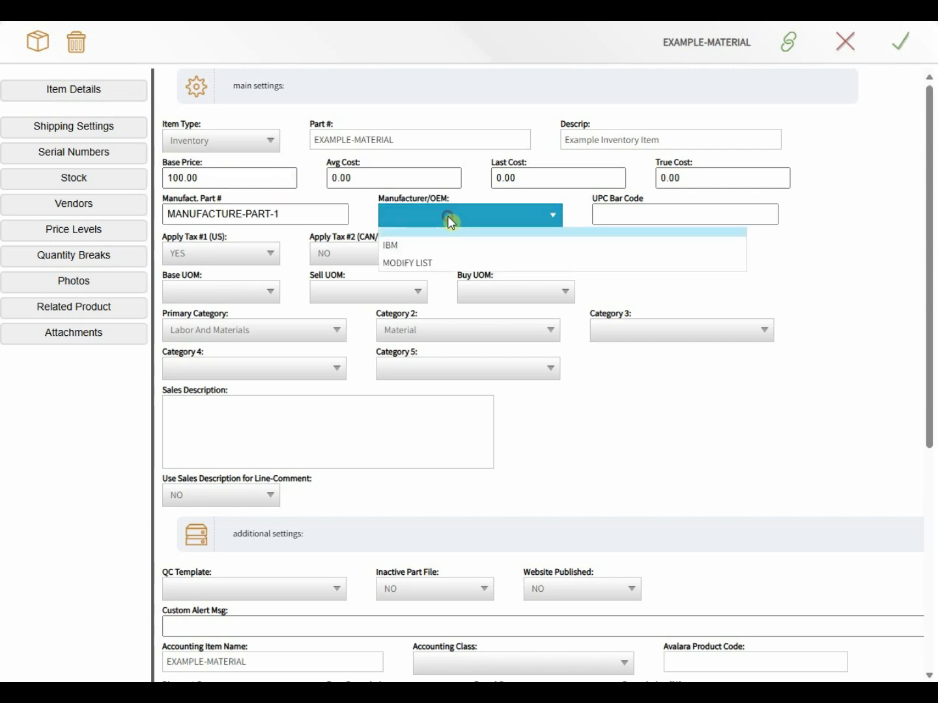
{"action": "left_click", "coordinate": [423, 258]}
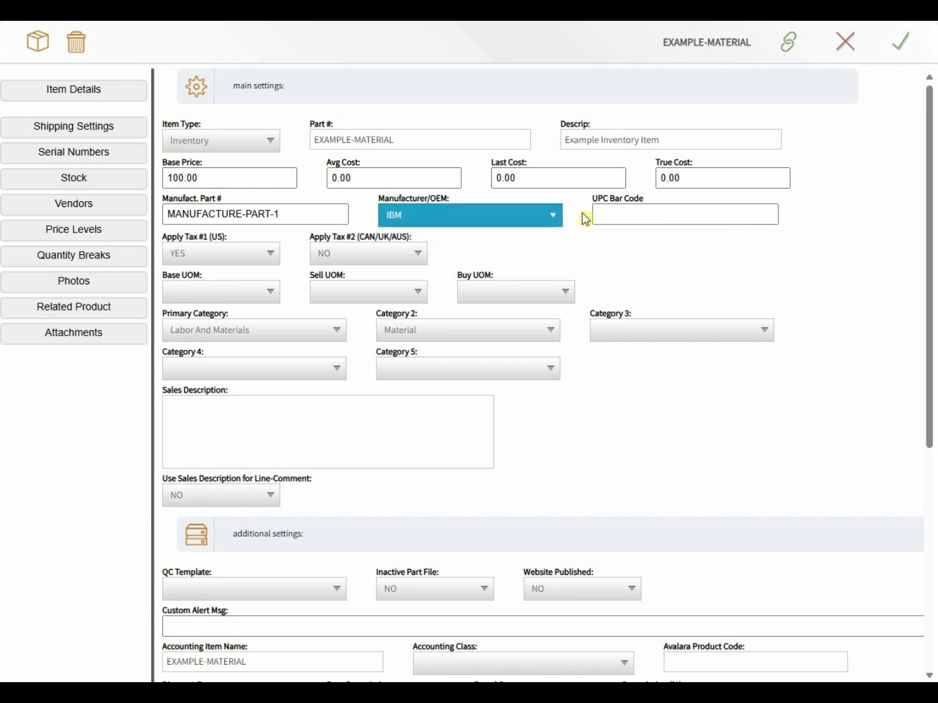
{"action": "left_click", "coordinate": [610, 213]}
{"action": "type", "text": "08"}
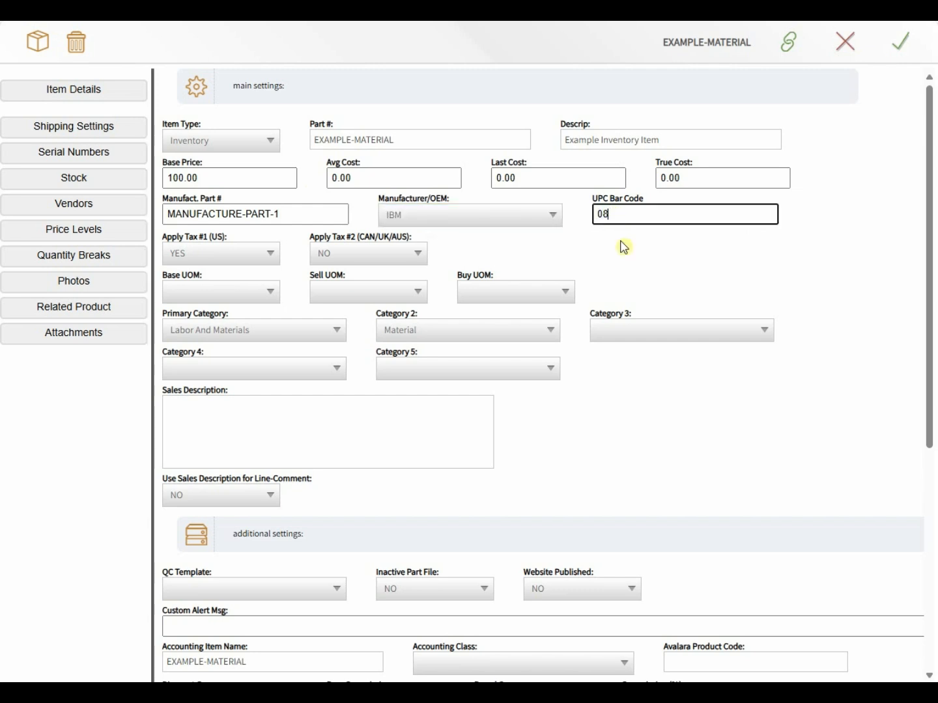
{"action": "type", "text": "6000145664"}
{"action": "left_click", "coordinate": [246, 261]}
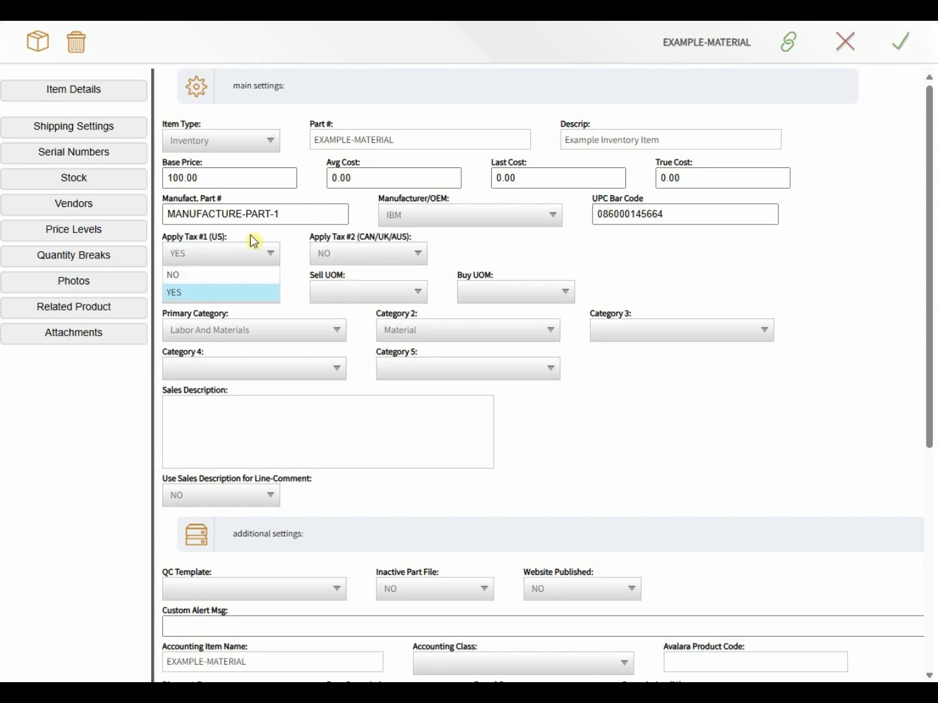
{"action": "left_click", "coordinate": [250, 233]}
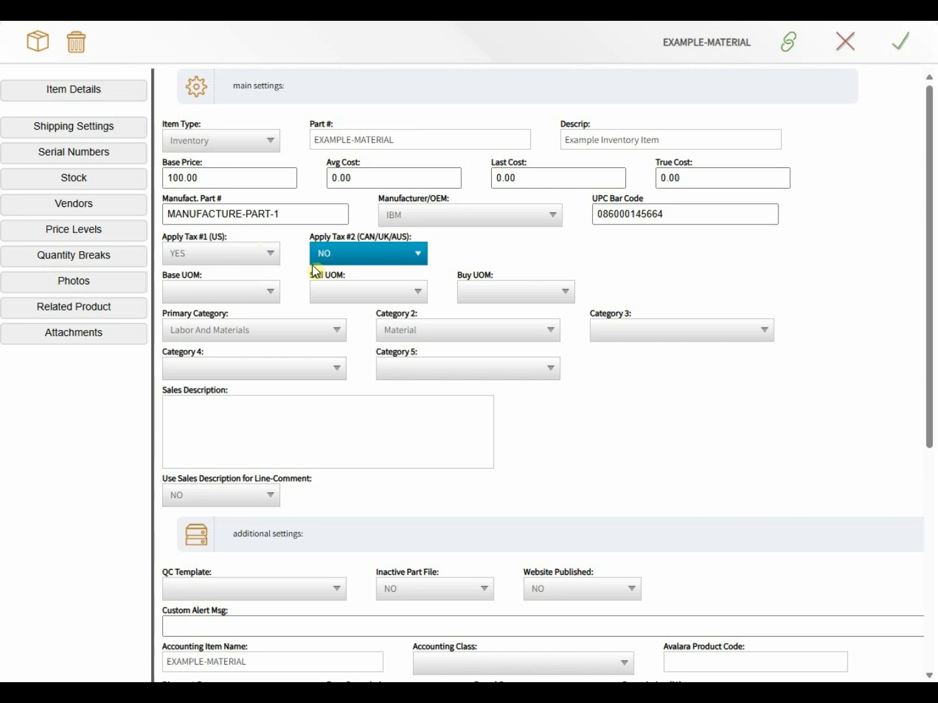
{"action": "left_click", "coordinate": [273, 292]}
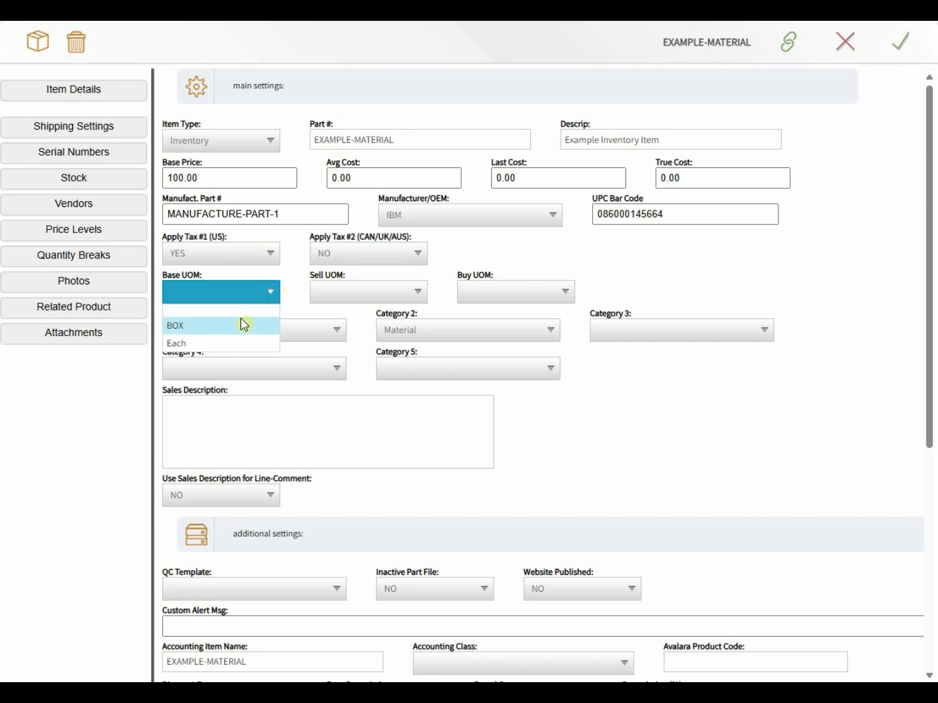
{"action": "left_click", "coordinate": [231, 343]}
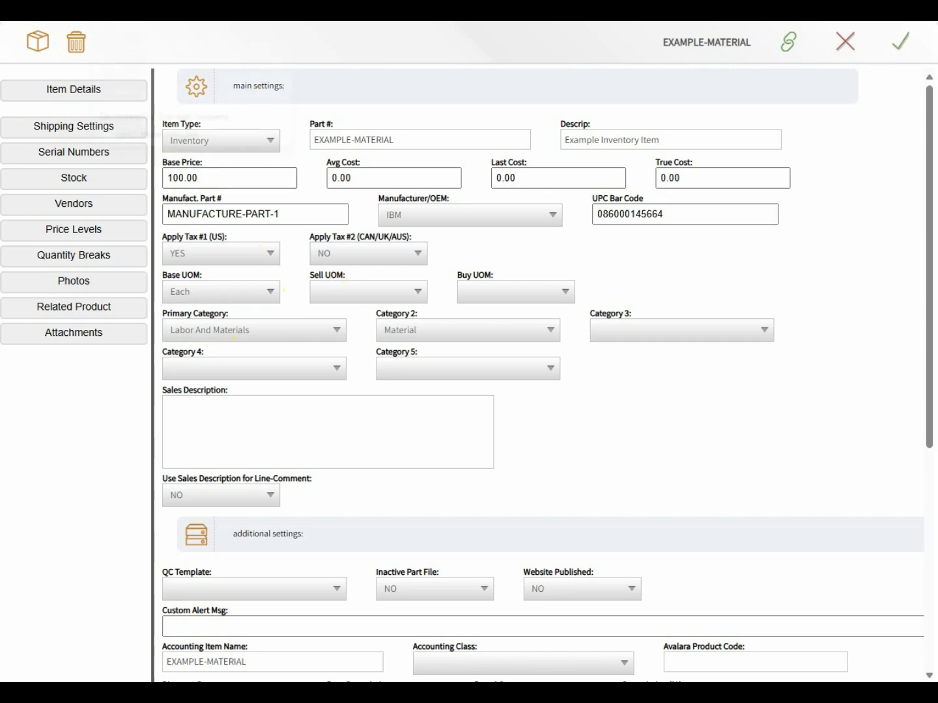
Step: Open the Settings & Configuration page from the dashboard's Main Menu
{"action": "left_click", "coordinate": [150, 21]}
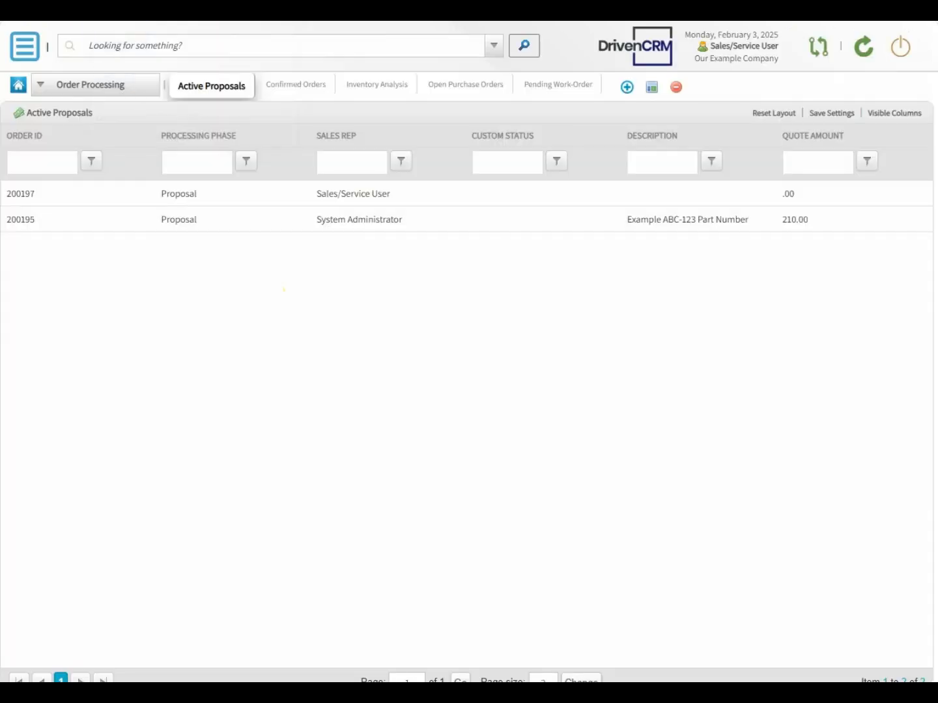
{"action": "left_click", "coordinate": [20, 44]}
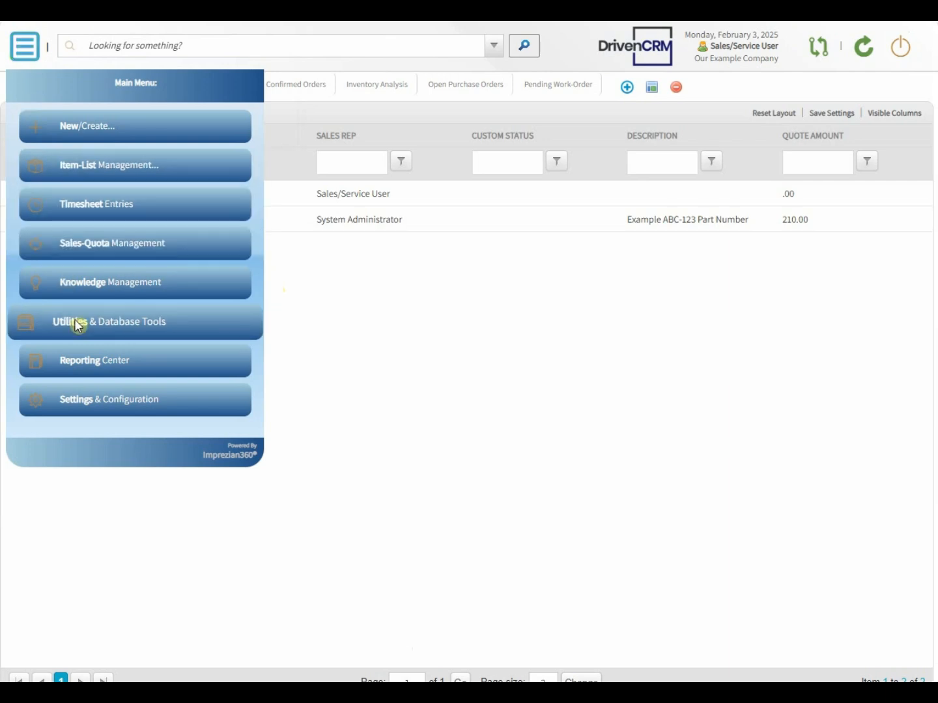
{"action": "left_click", "coordinate": [93, 404]}
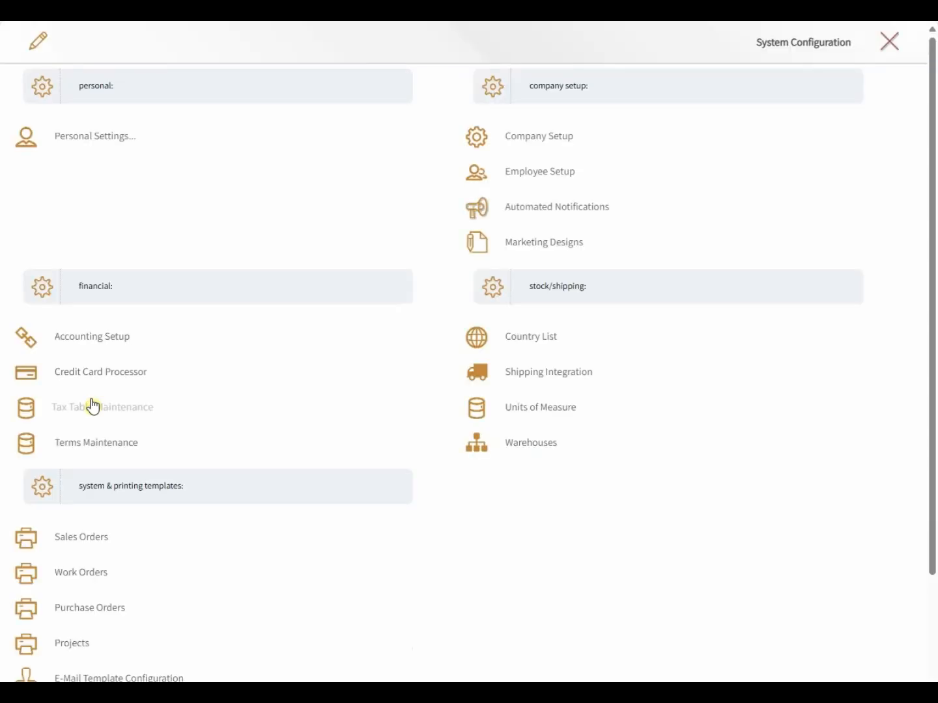
Step: Open Units of Measure and check that a BOX equals 10 EA
{"action": "left_click", "coordinate": [549, 410]}
{"action": "left_click", "coordinate": [549, 410]}
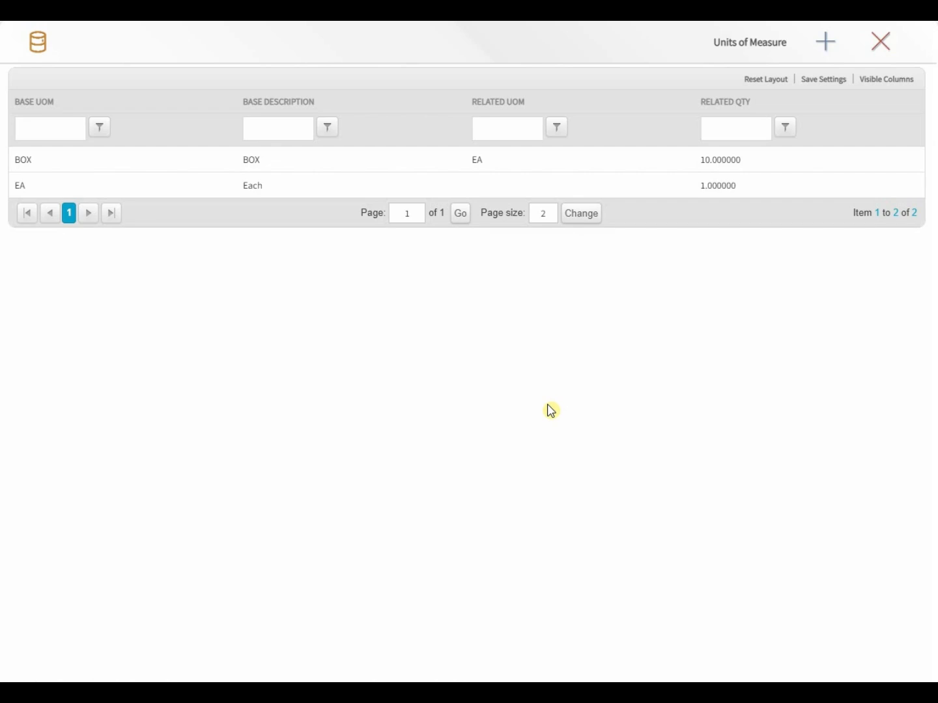
{"action": "left_click", "coordinate": [460, 168]}
Step: Close Units of Measure and set both Sell UOM and Buy UOM to BOX
{"action": "left_click", "coordinate": [890, 45]}
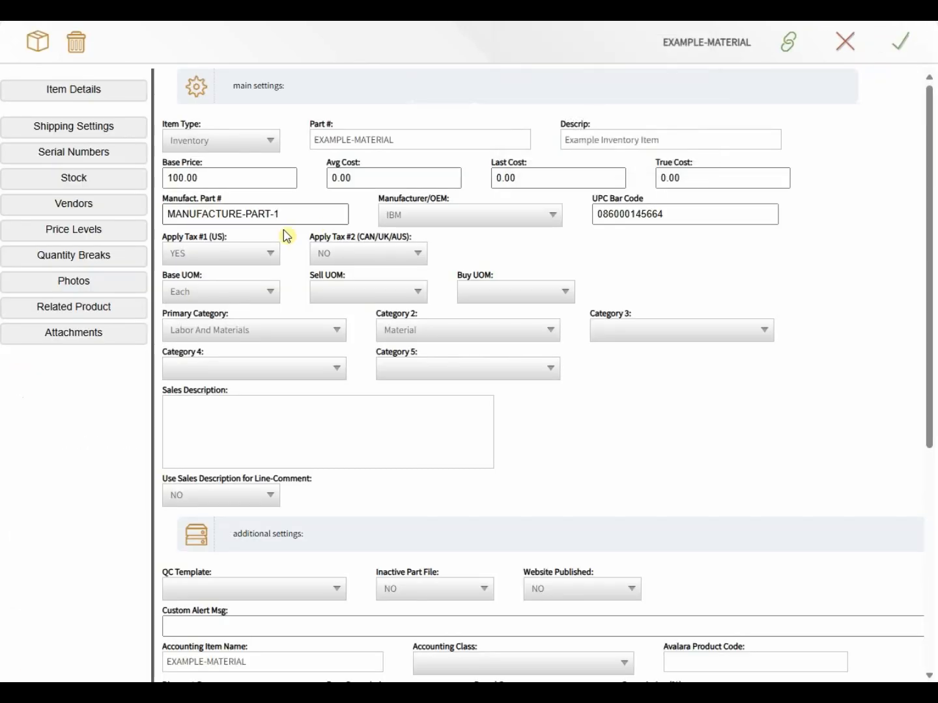
{"action": "left_click", "coordinate": [333, 290]}
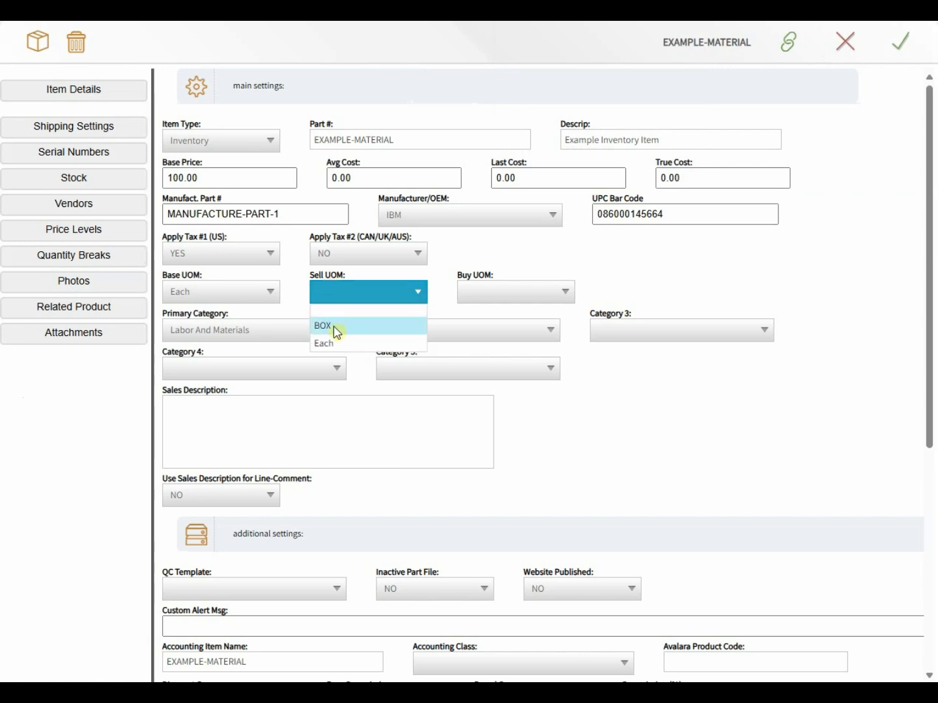
{"action": "left_click", "coordinate": [333, 323]}
{"action": "left_click", "coordinate": [485, 294]}
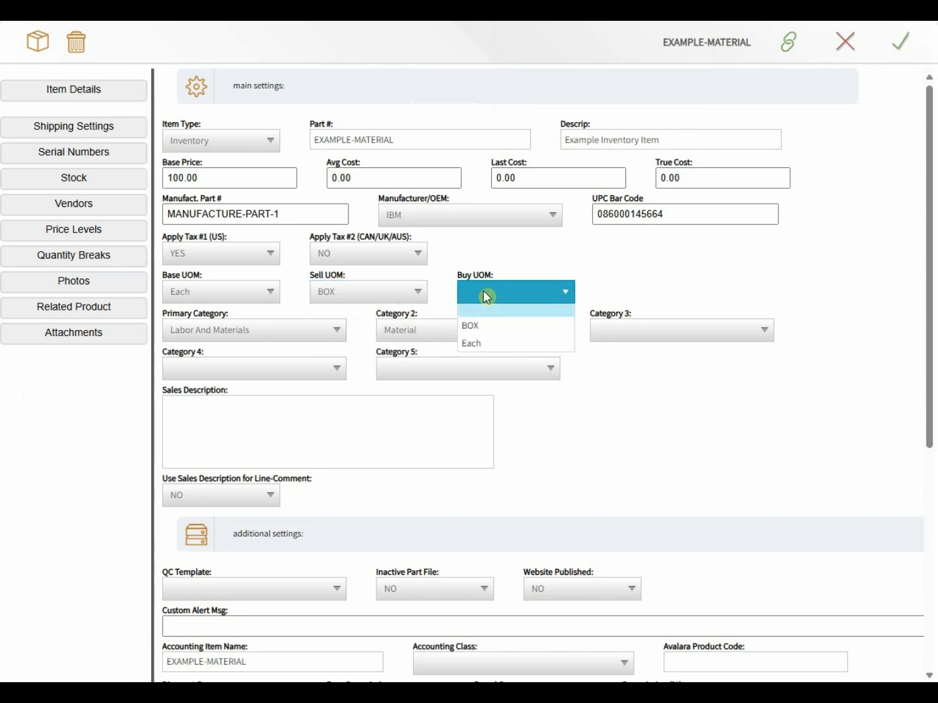
{"action": "left_click", "coordinate": [474, 325]}
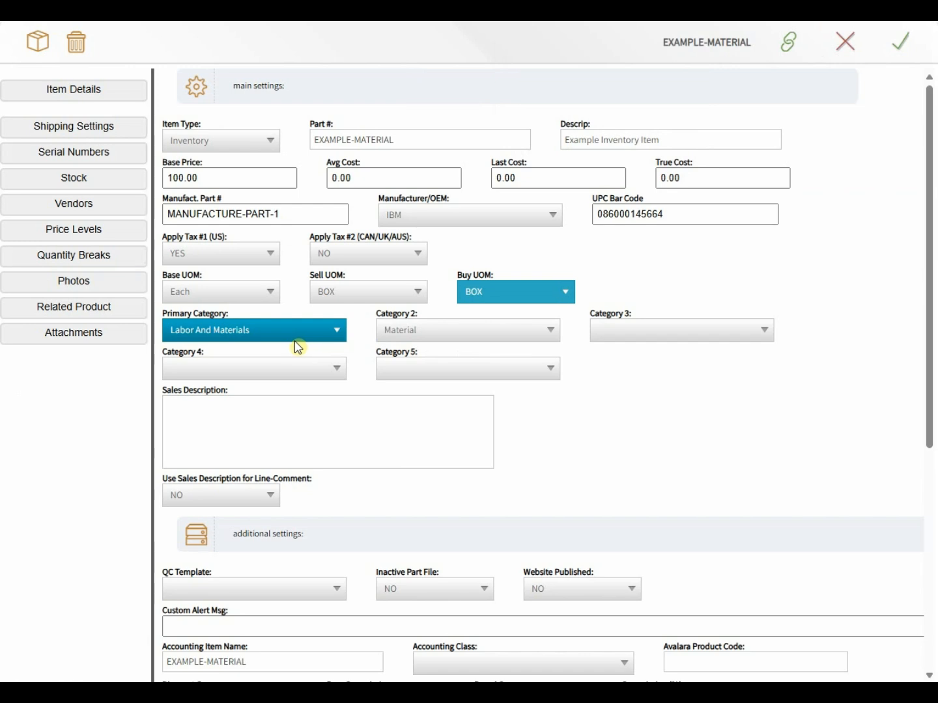
{"action": "left_click", "coordinate": [277, 422]}
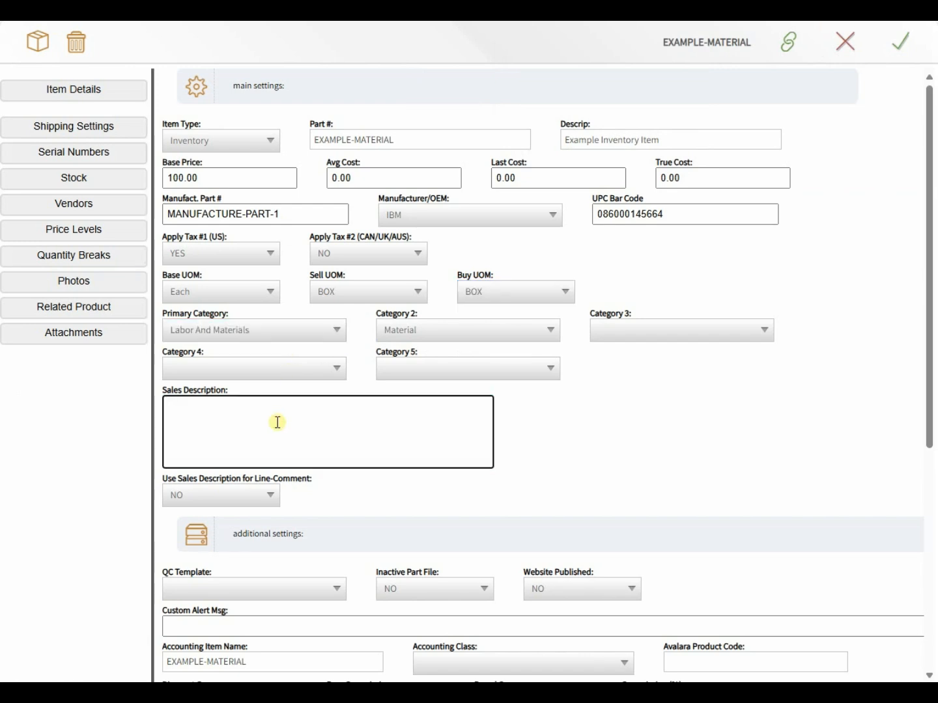
Step: Enter sales description 'This is an example inventory item.' and set Use Sales Description for Line-Comment to YES
{"action": "type", "text": "This is an example inven"}
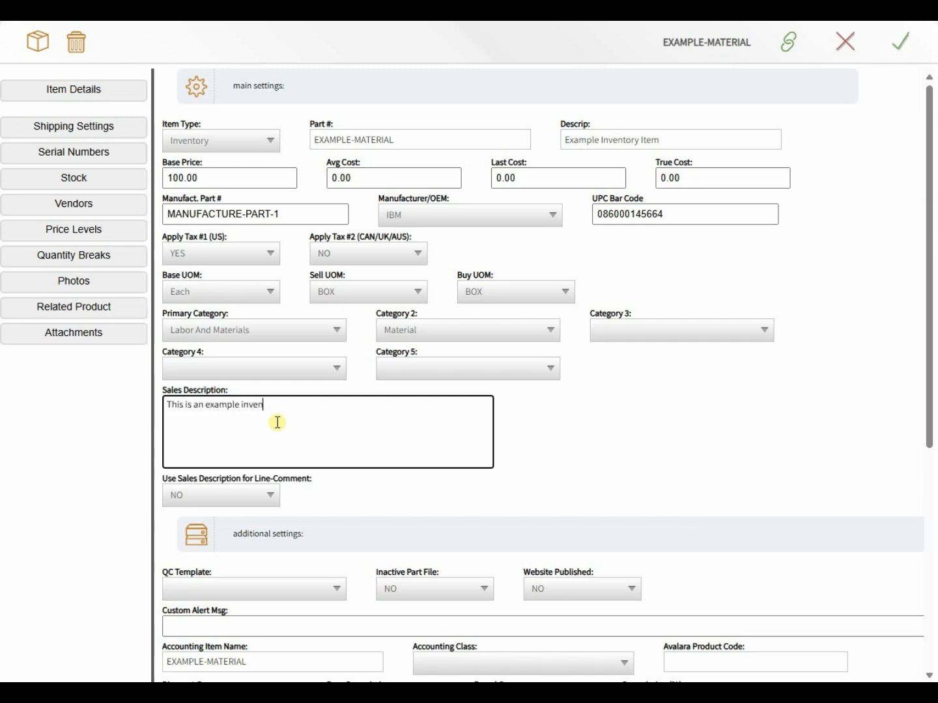
{"action": "type", "text": "tory item."}
{"action": "left_click", "coordinate": [233, 503]}
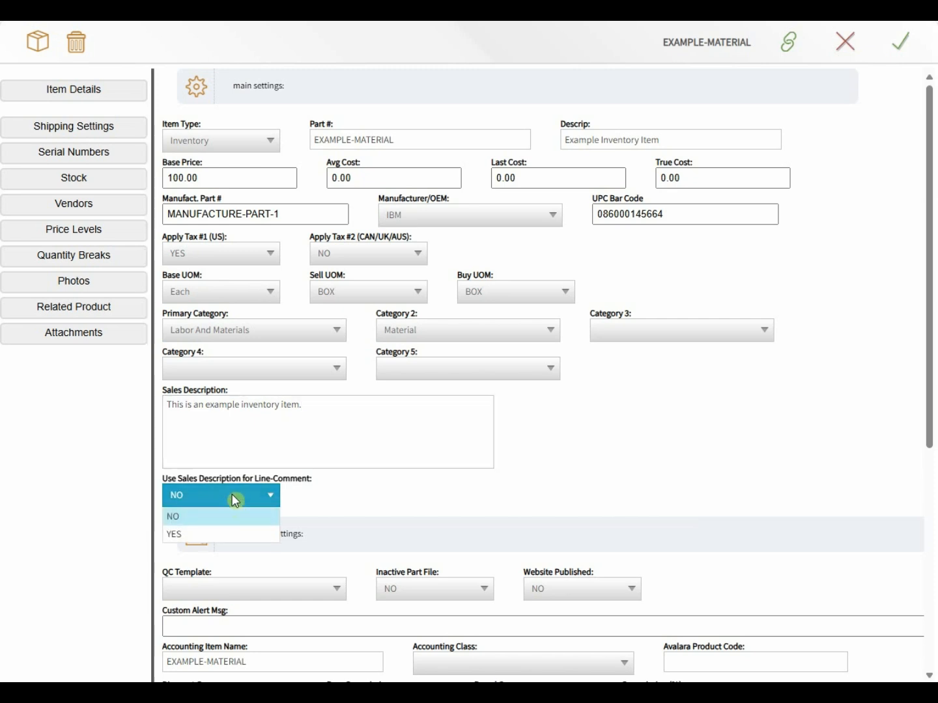
{"action": "left_click", "coordinate": [226, 534]}
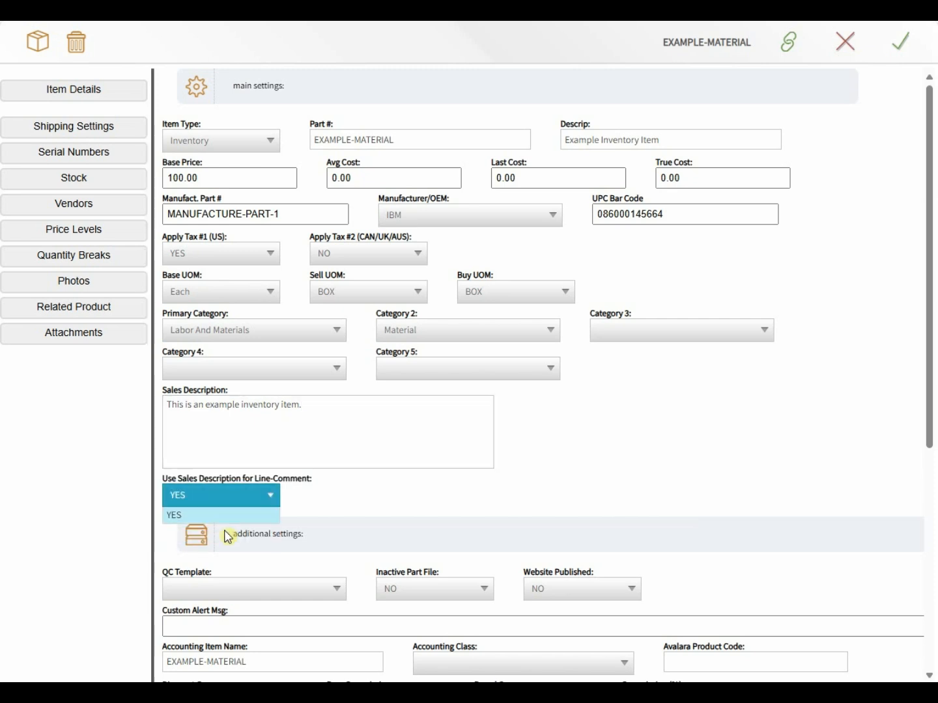
Step: Set Website Published to YES, leaving QC Template empty and Inactive Part File at NO
{"action": "scroll", "coordinate": [290, 512], "scroll_direction": "down", "scroll_amount": 2}
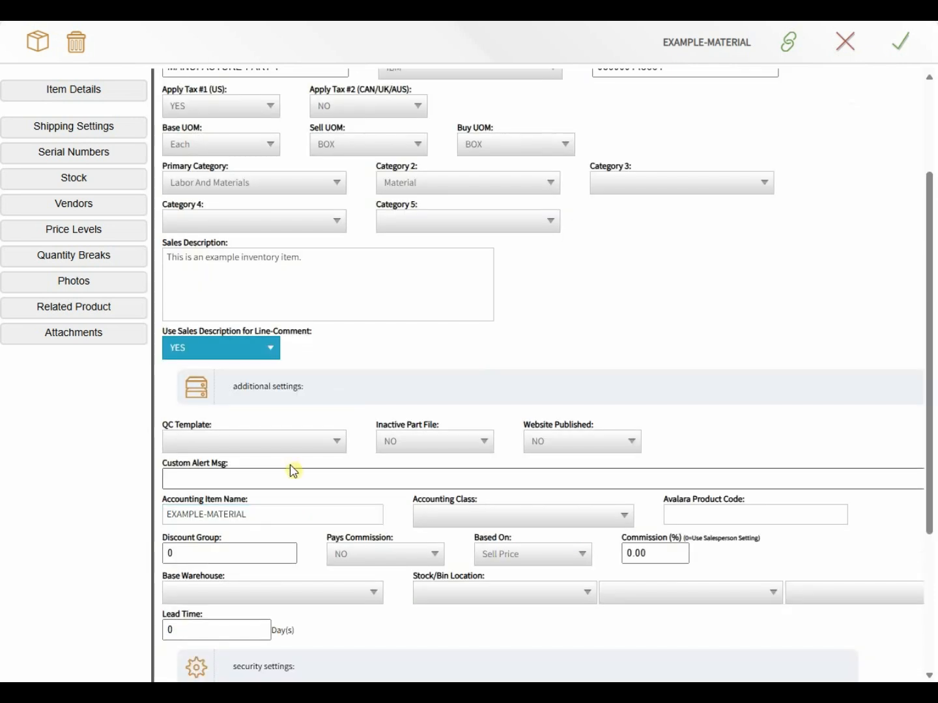
{"action": "left_click_drag", "start_coordinate": [314, 393], "coordinate": [233, 396]}
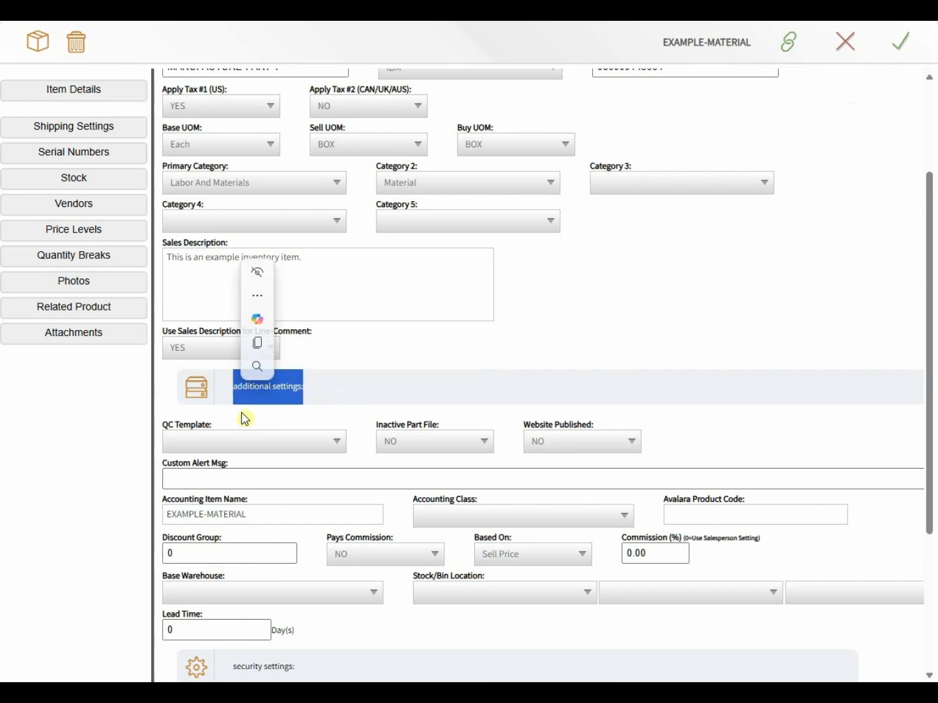
{"action": "left_click", "coordinate": [244, 419]}
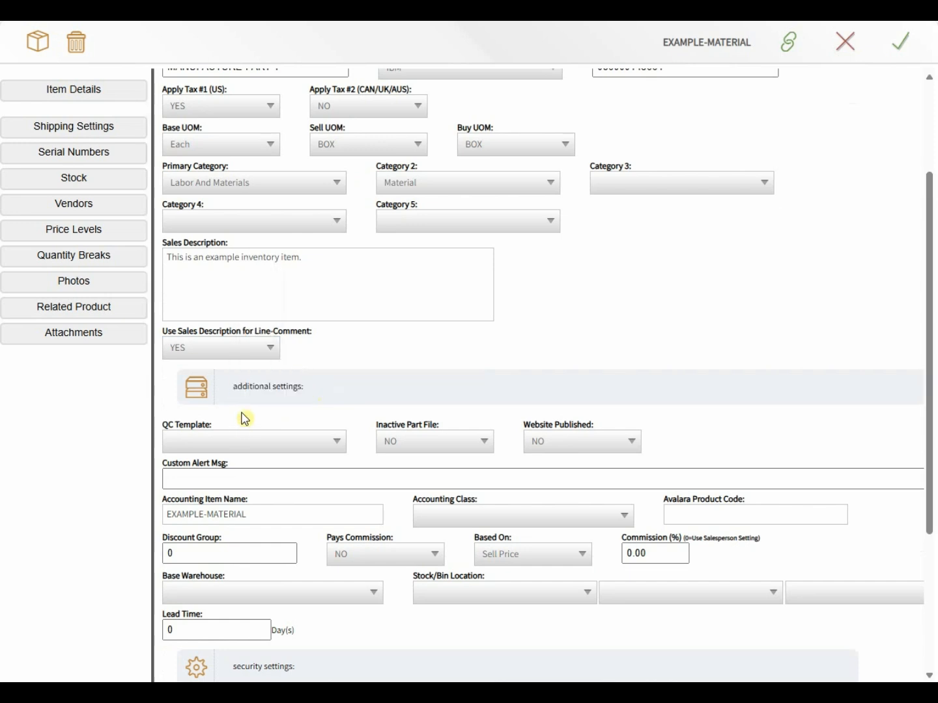
{"action": "left_click", "coordinate": [236, 443]}
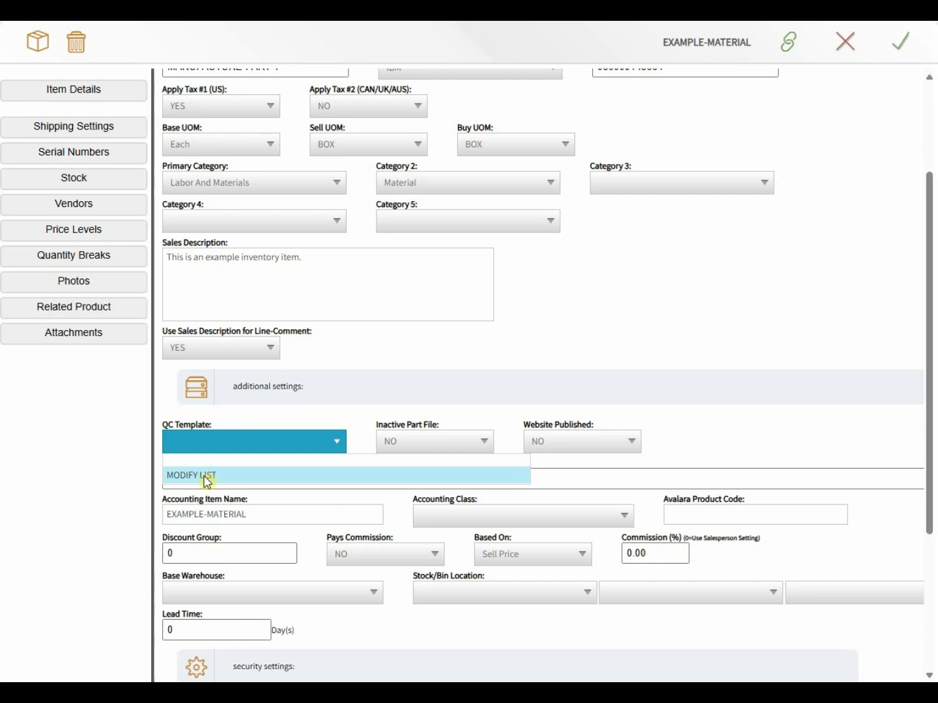
{"action": "left_click", "coordinate": [237, 414]}
{"action": "left_click", "coordinate": [417, 449]}
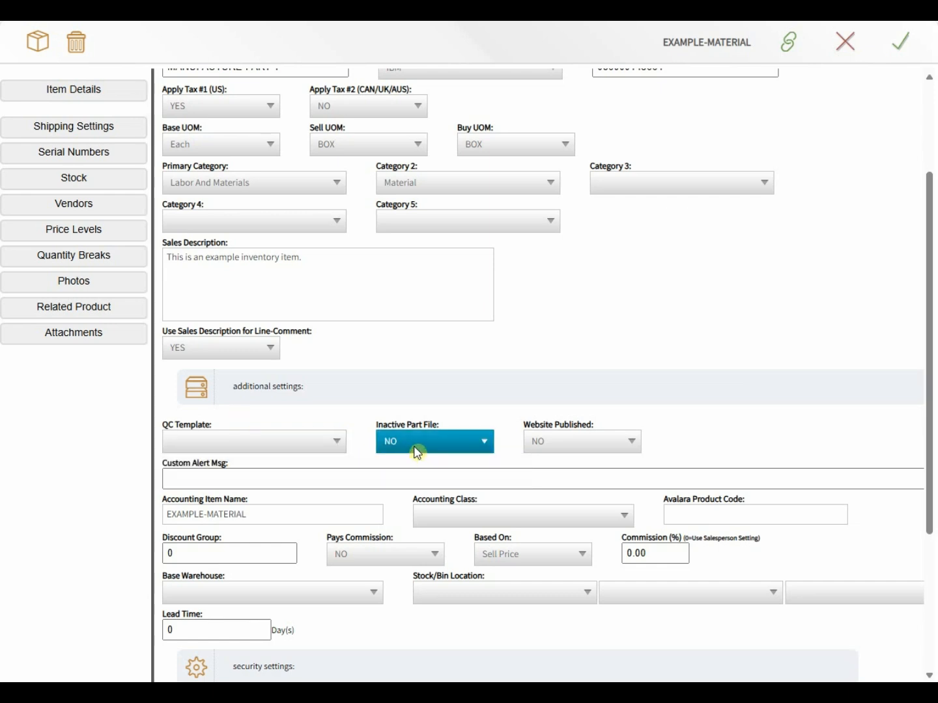
{"action": "left_click", "coordinate": [588, 434]}
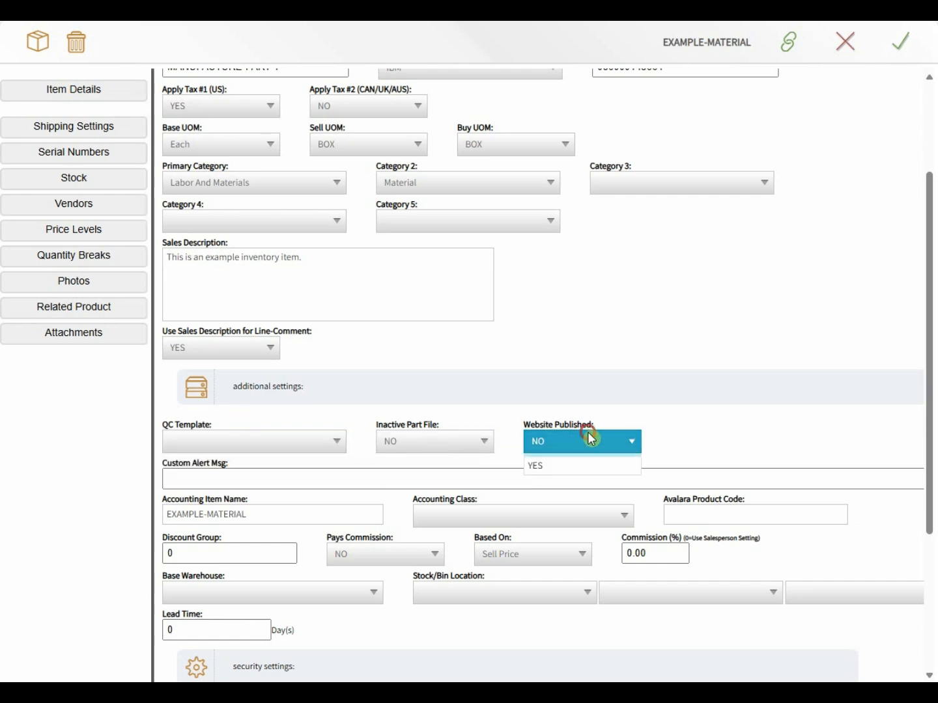
{"action": "left_click", "coordinate": [553, 481]}
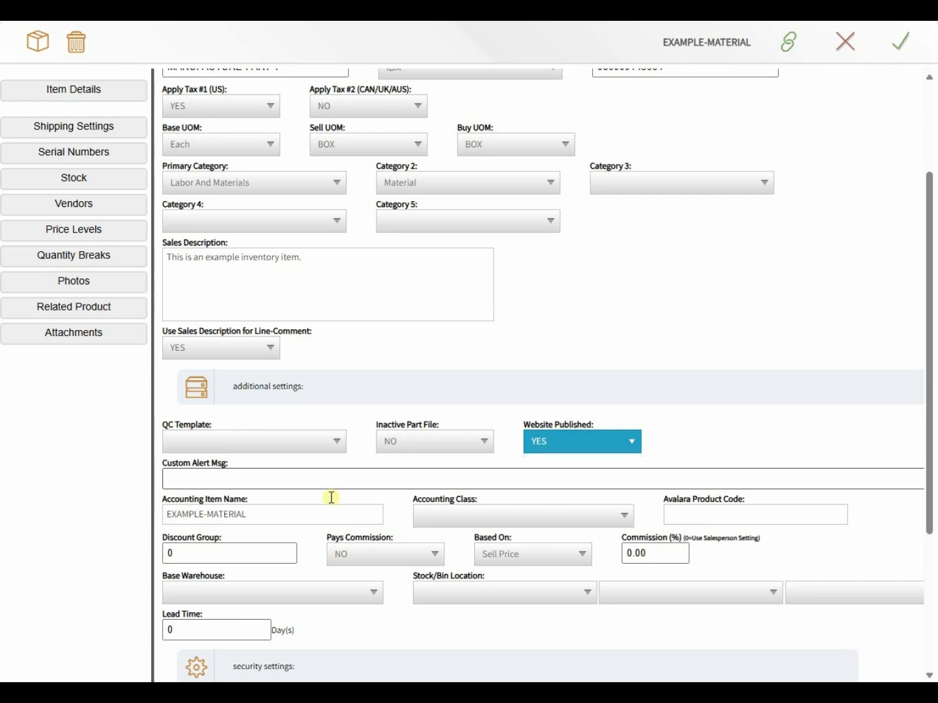
{"action": "left_click", "coordinate": [302, 478]}
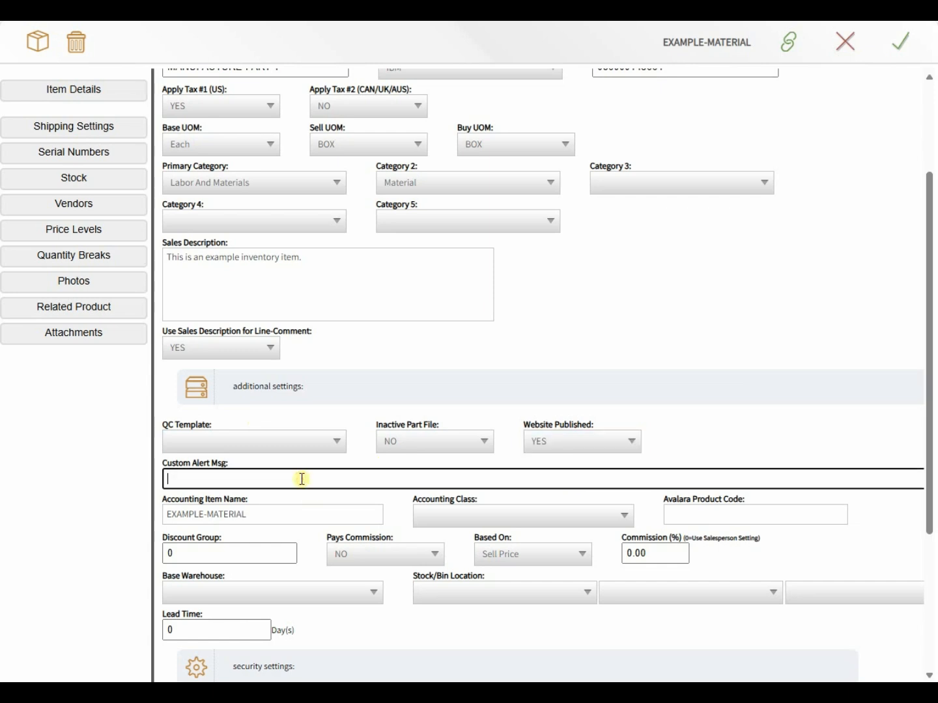
Step: Enter the Custom Alert Msg 'This item dropships directly from vendor. LONG LEAD TIMES APPLY!'
{"action": "type", "text": "This item dropships "}
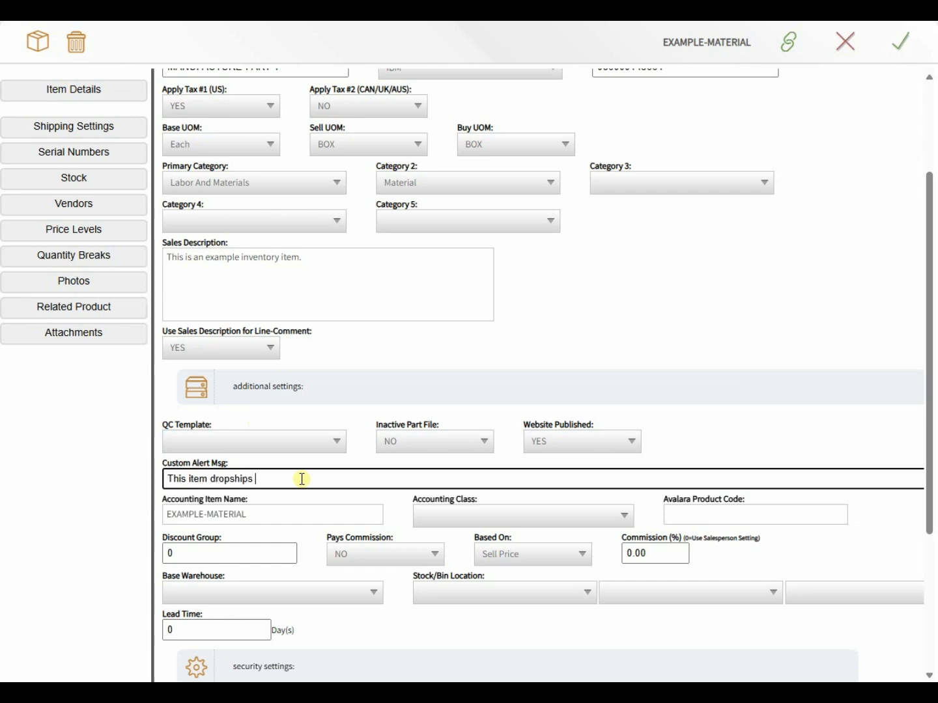
{"action": "type", "text": "directly from vendor.  LONG LEAD"}
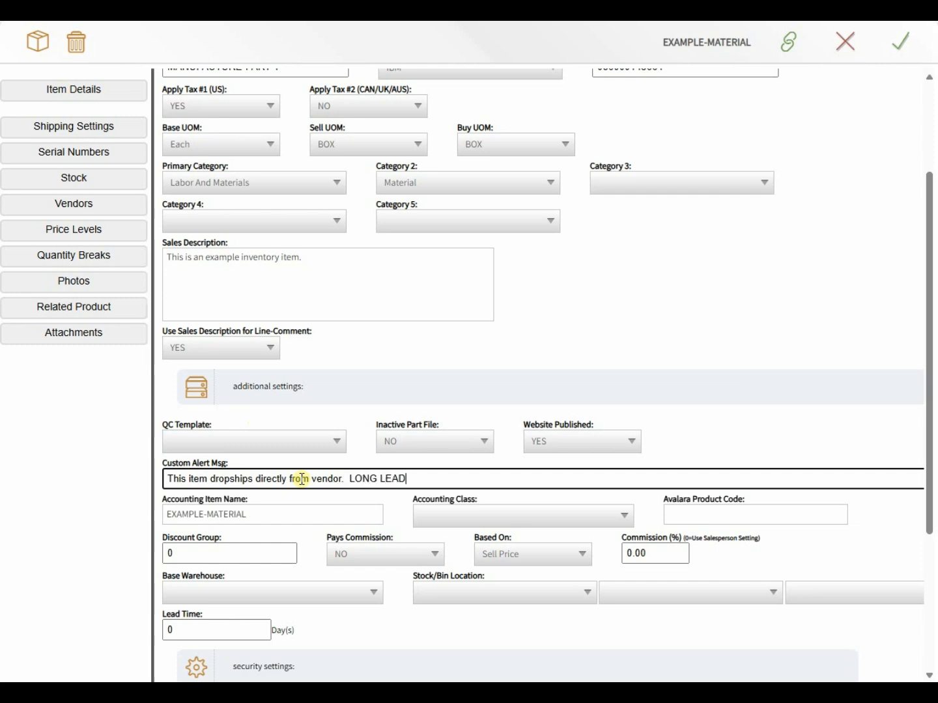
{"action": "type", "text": " TIMES APPLY!"}
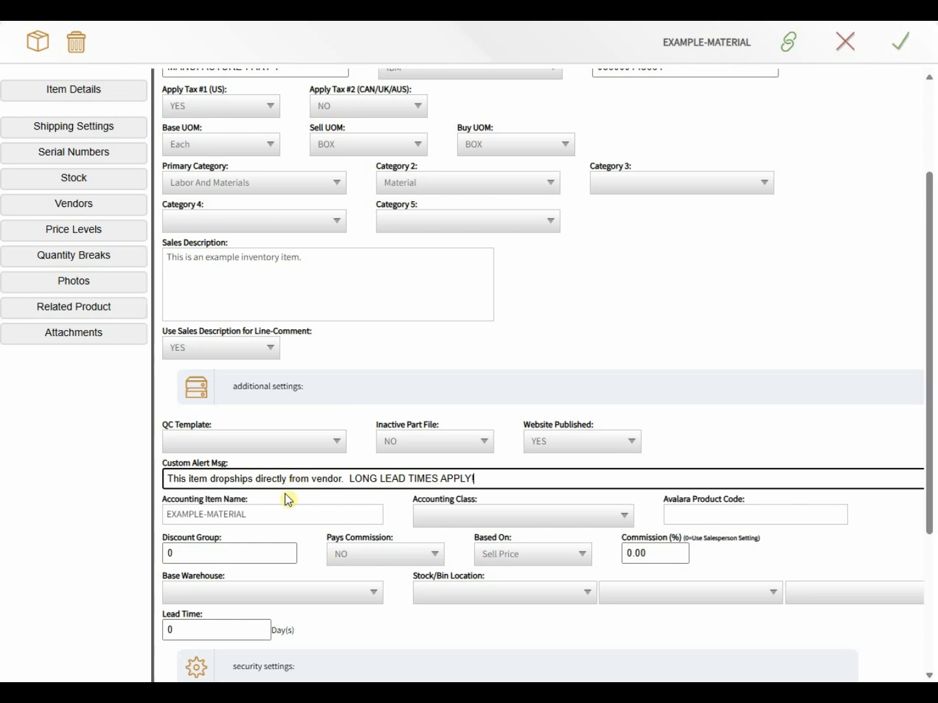
{"action": "left_click", "coordinate": [431, 508]}
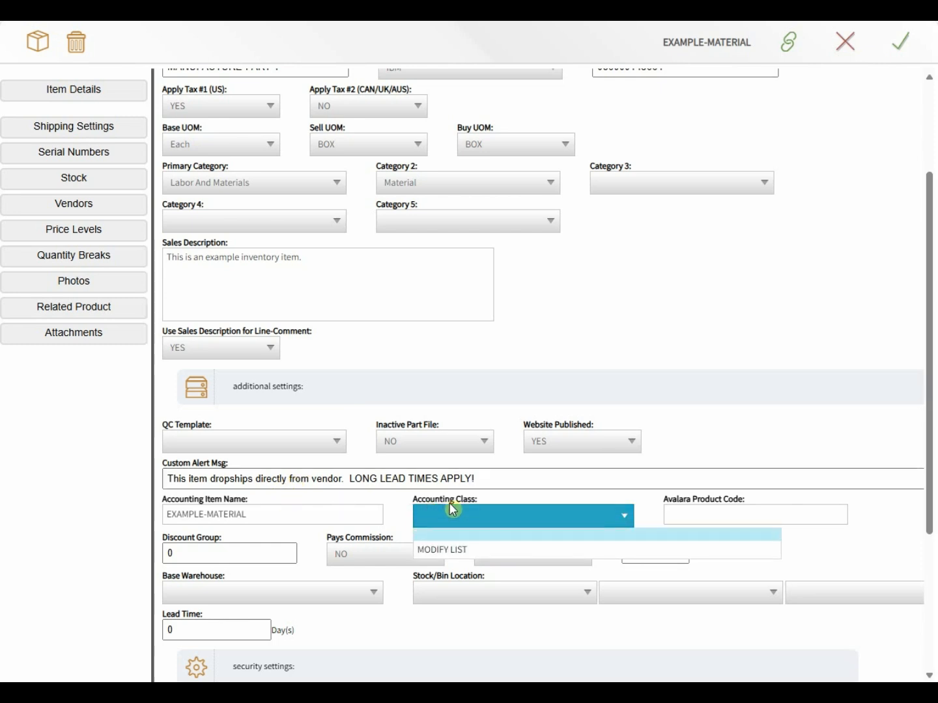
Step: Leave accounting class unchanged and set the Discount Group to 1
{"action": "left_click", "coordinate": [656, 501]}
{"action": "left_click", "coordinate": [667, 506]}
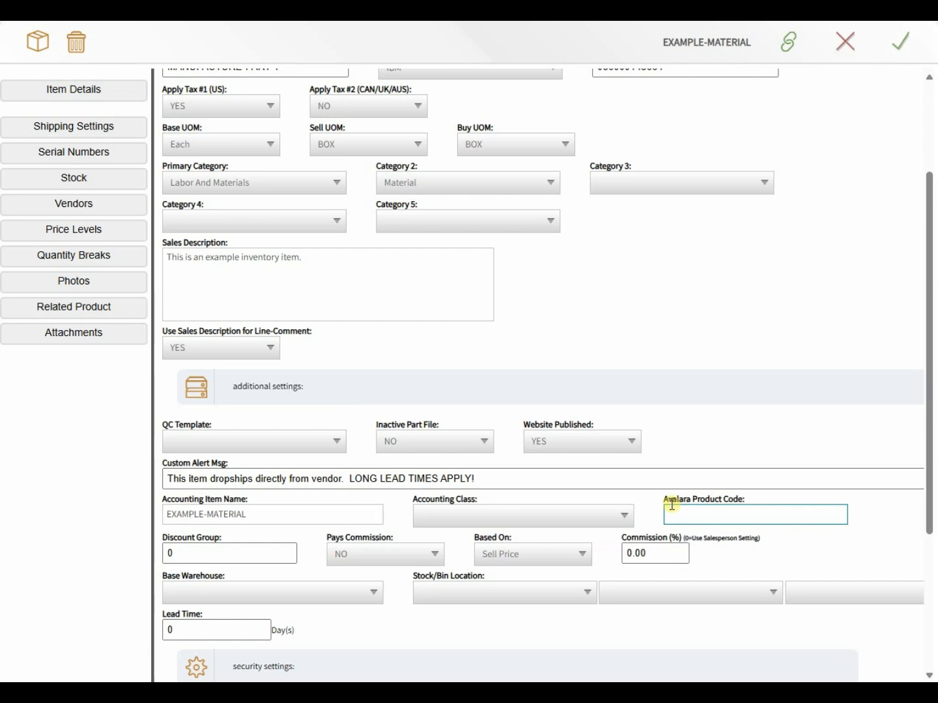
{"action": "left_click", "coordinate": [679, 516]}
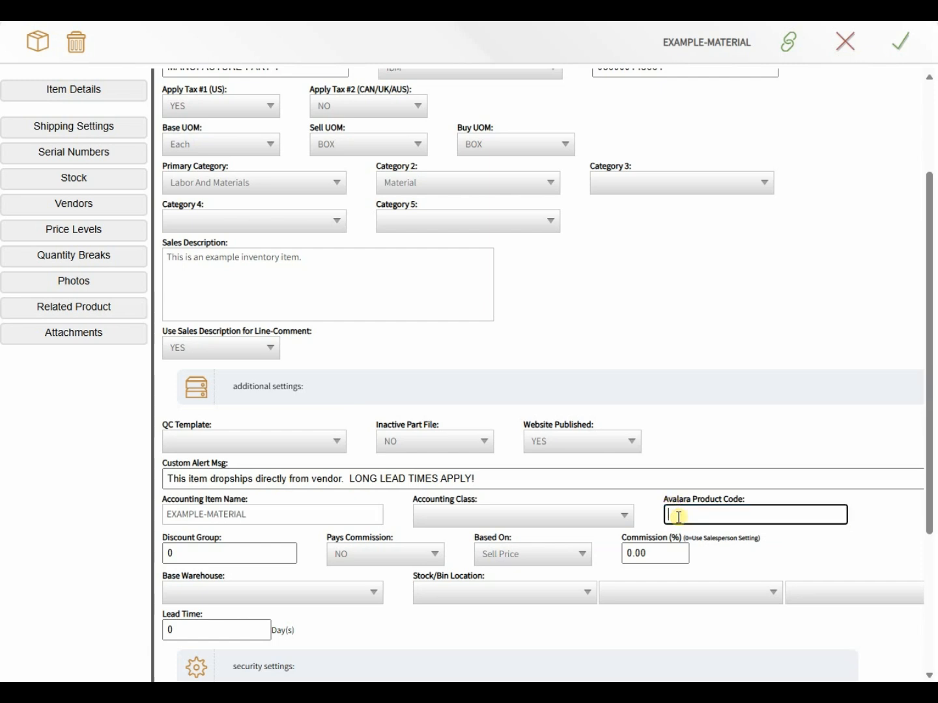
{"action": "scroll", "coordinate": [687, 512], "scroll_direction": "down", "scroll_amount": 2}
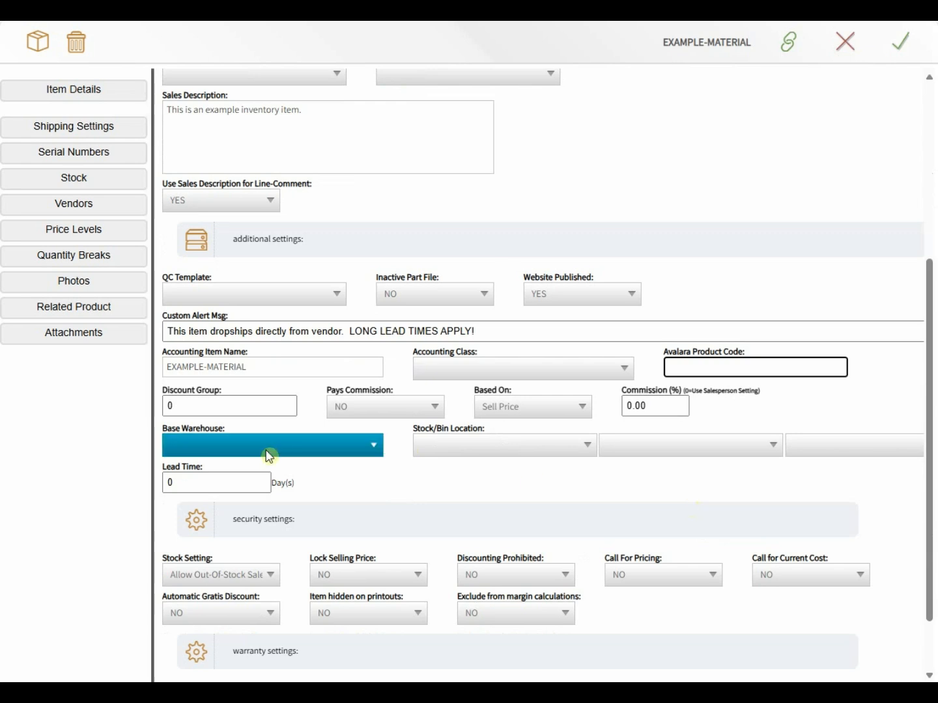
{"action": "left_click", "coordinate": [196, 407]}
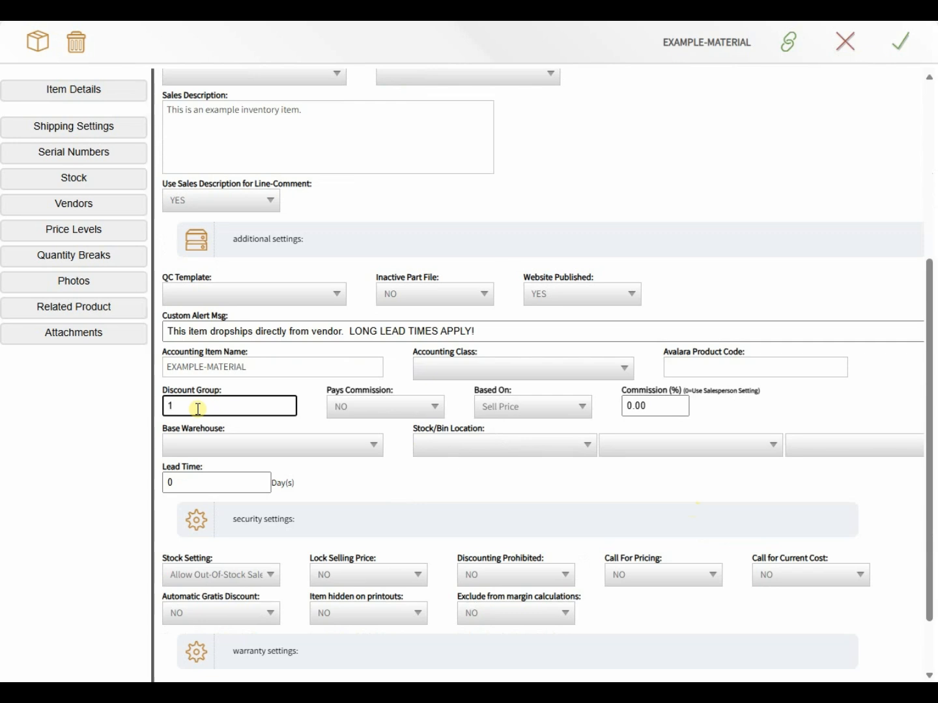
{"action": "key", "text": "Tab"}
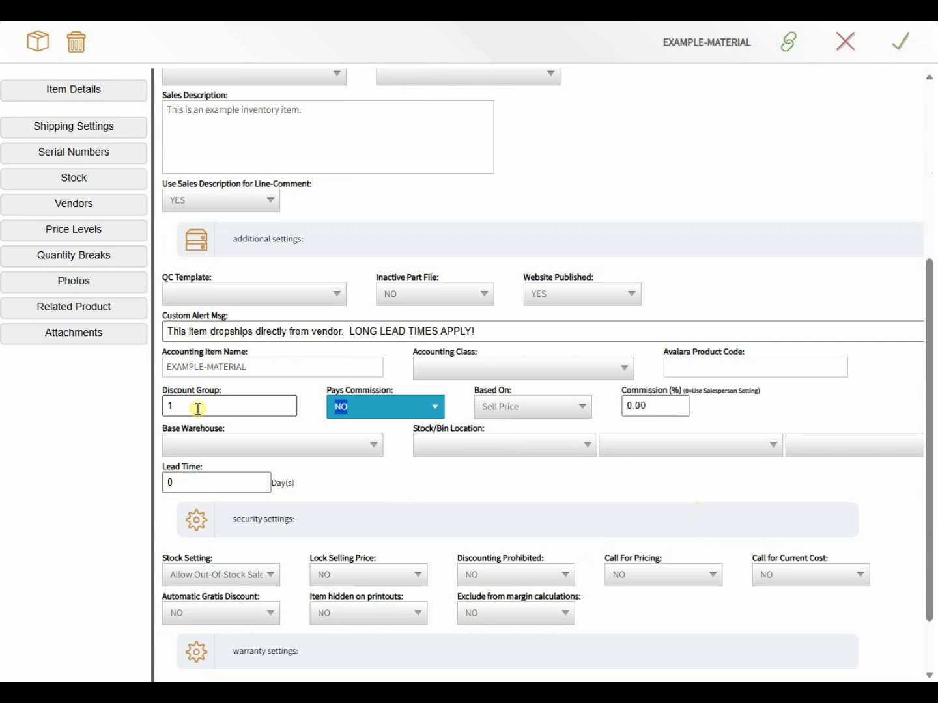
Step: Set Pays Commission to YES, based on Sell Price, with a 10% commission rate
{"action": "left_click", "coordinate": [356, 407]}
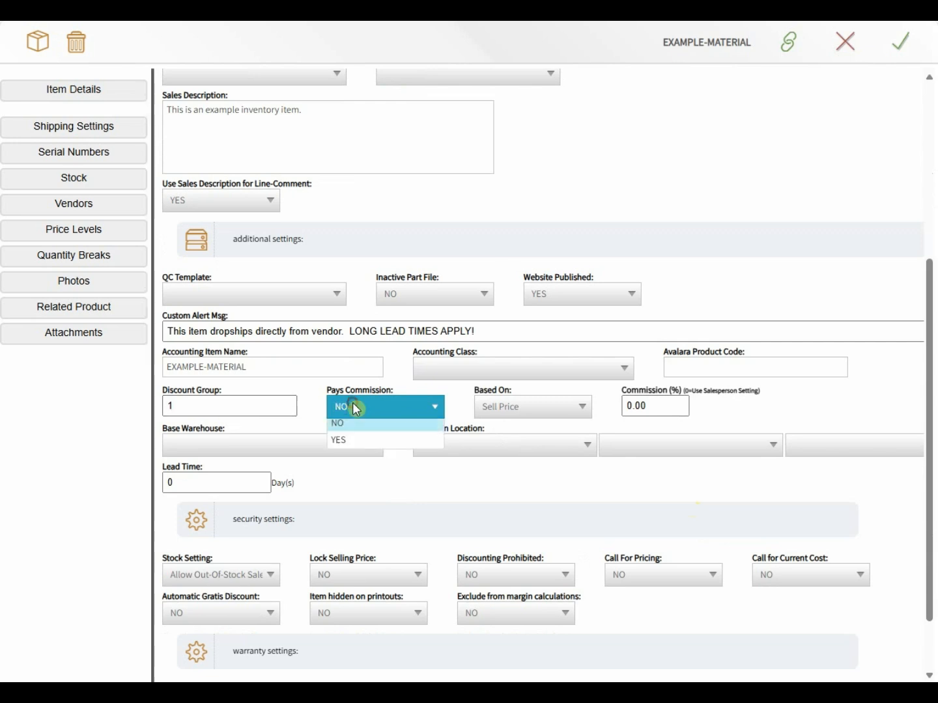
{"action": "left_click", "coordinate": [351, 444]}
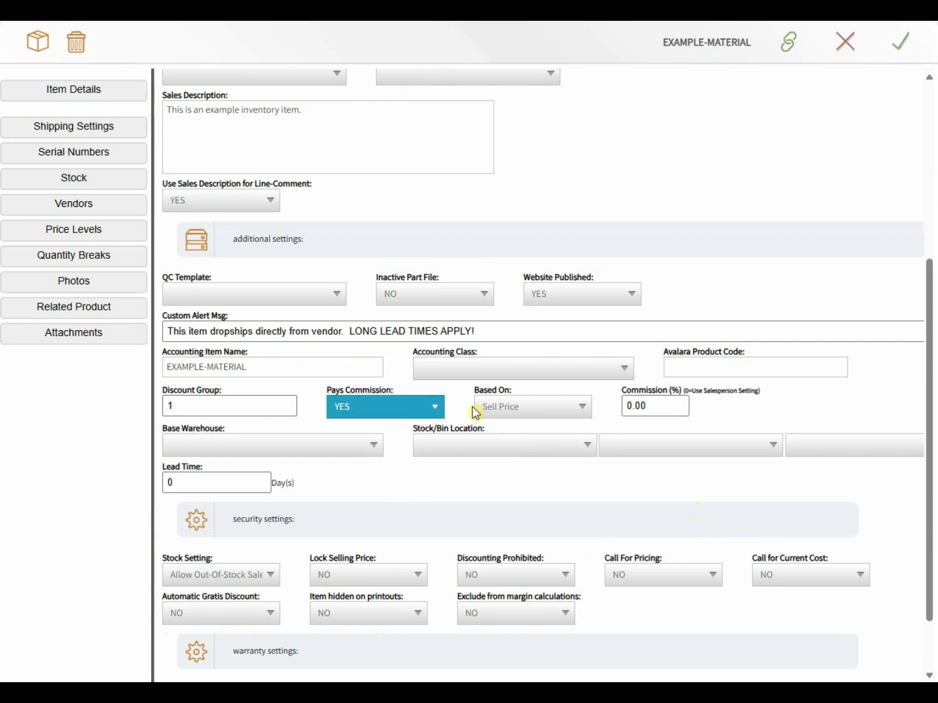
{"action": "left_click", "coordinate": [496, 409]}
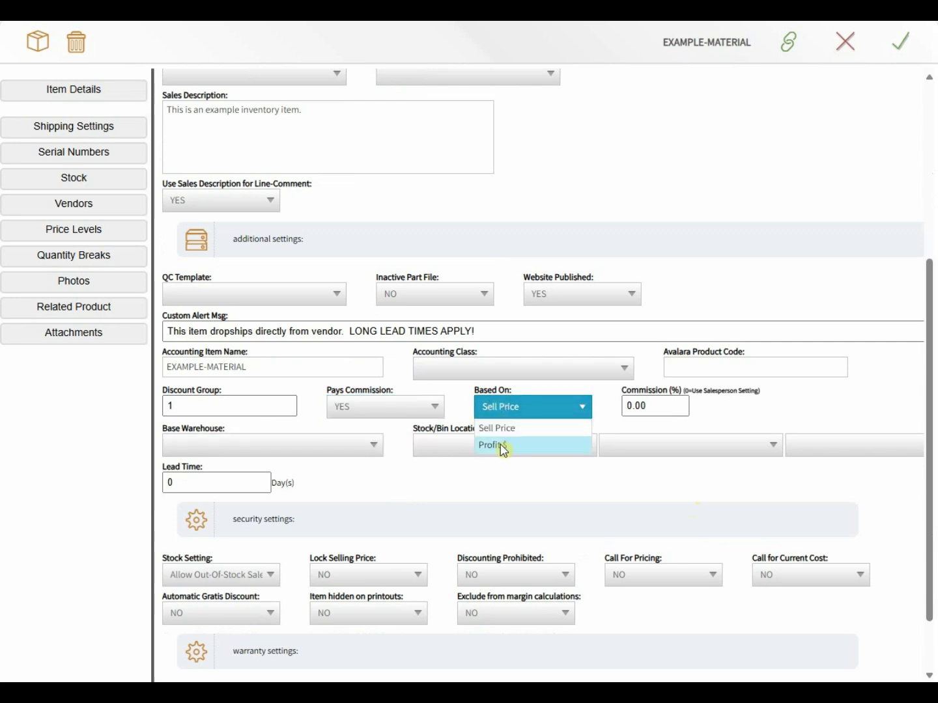
{"action": "left_click", "coordinate": [505, 429]}
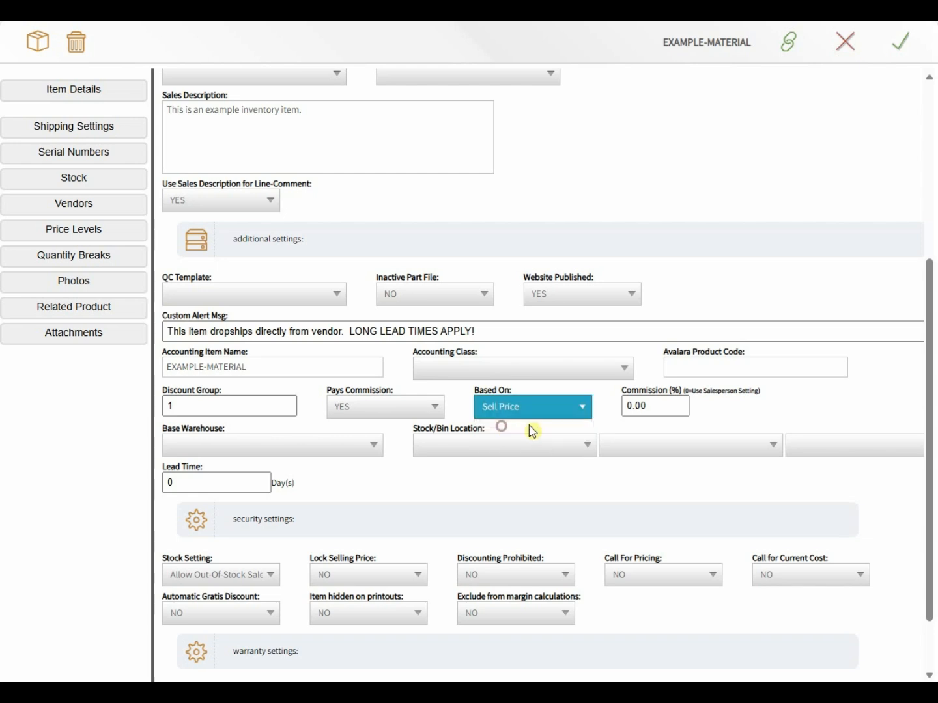
{"action": "left_click_drag", "start_coordinate": [669, 407], "coordinate": [607, 421]}
{"action": "type", "text": "10"}
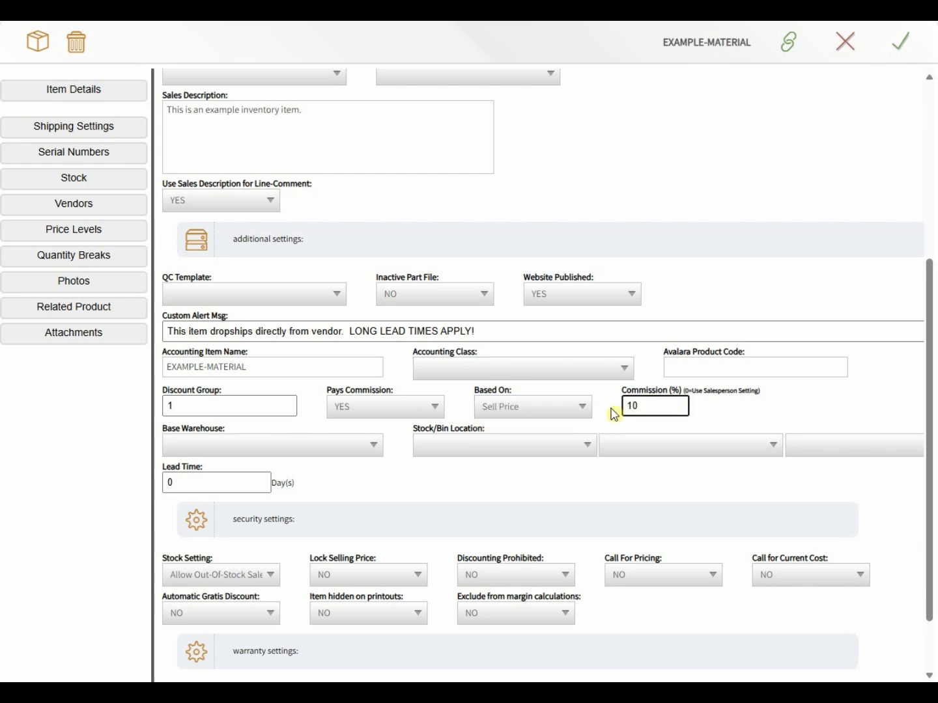
{"action": "double_click", "coordinate": [676, 390]}
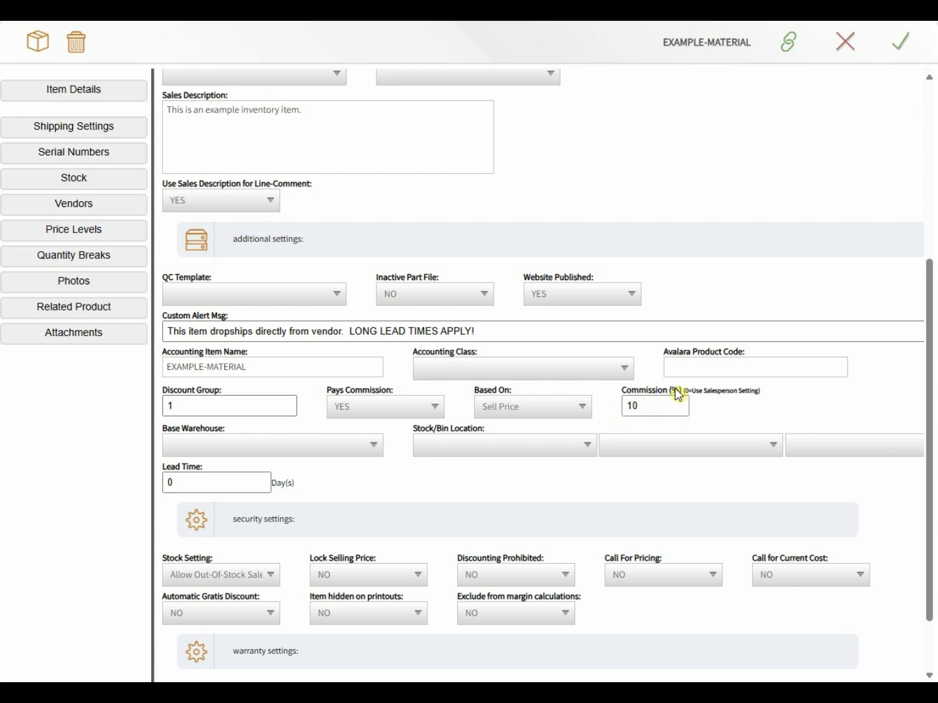
{"action": "scroll", "coordinate": [630, 391], "scroll_direction": "up", "scroll_amount": 4}
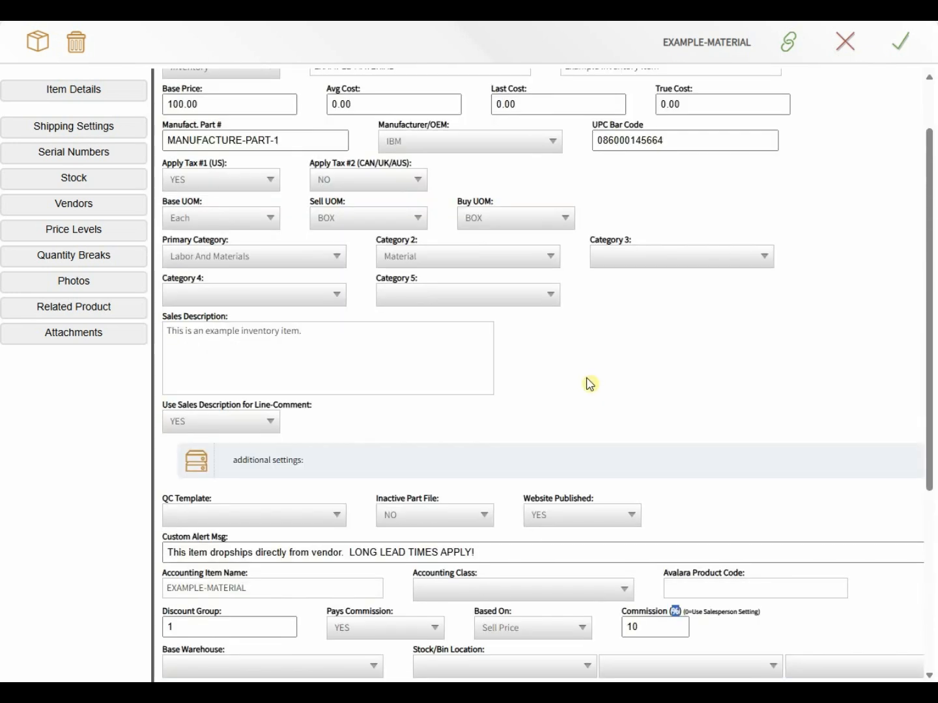
Step: Set Base Warehouse to Default Warehouse and Stock/Bin Location to Shelf 1
{"action": "scroll", "coordinate": [333, 134], "scroll_direction": "up", "scroll_amount": 1}
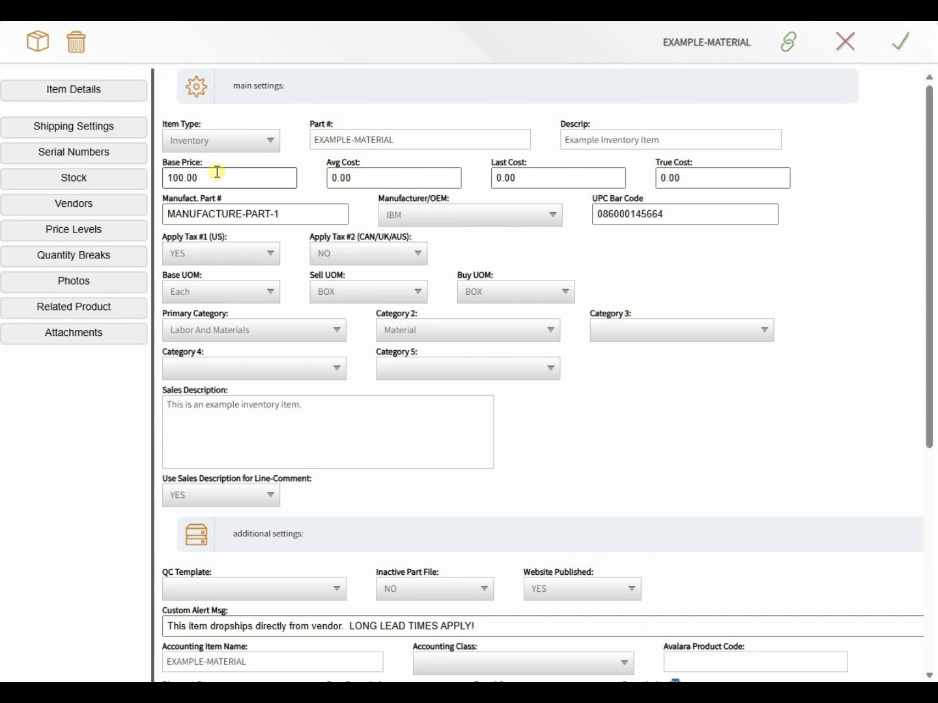
{"action": "double_click", "coordinate": [193, 164]}
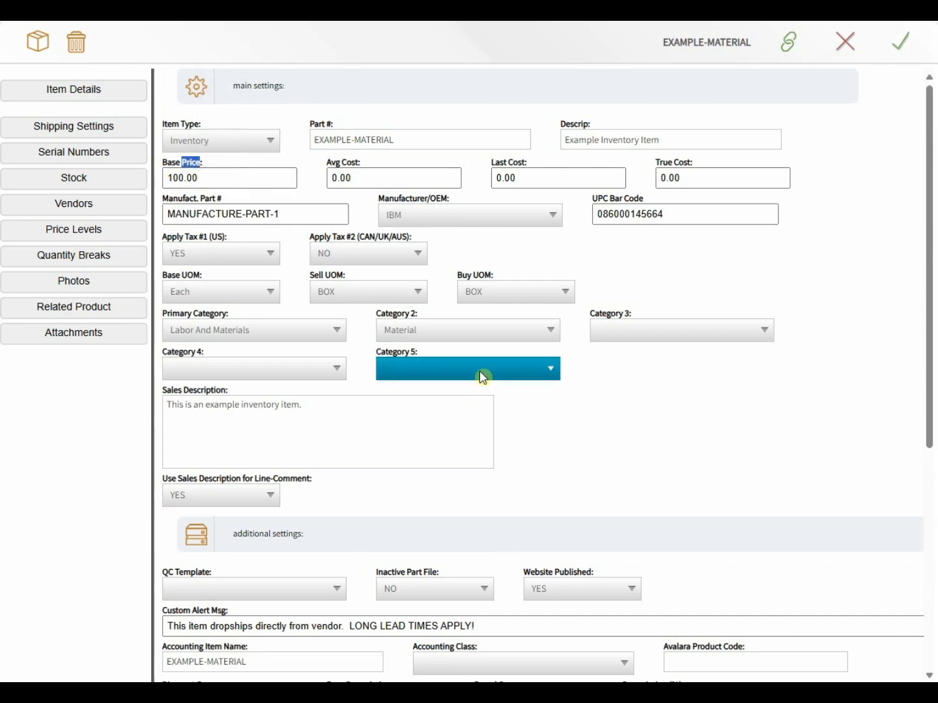
{"action": "scroll", "coordinate": [484, 372], "scroll_direction": "down", "scroll_amount": 4}
{"action": "scroll", "coordinate": [566, 410], "scroll_direction": "down", "scroll_amount": 1}
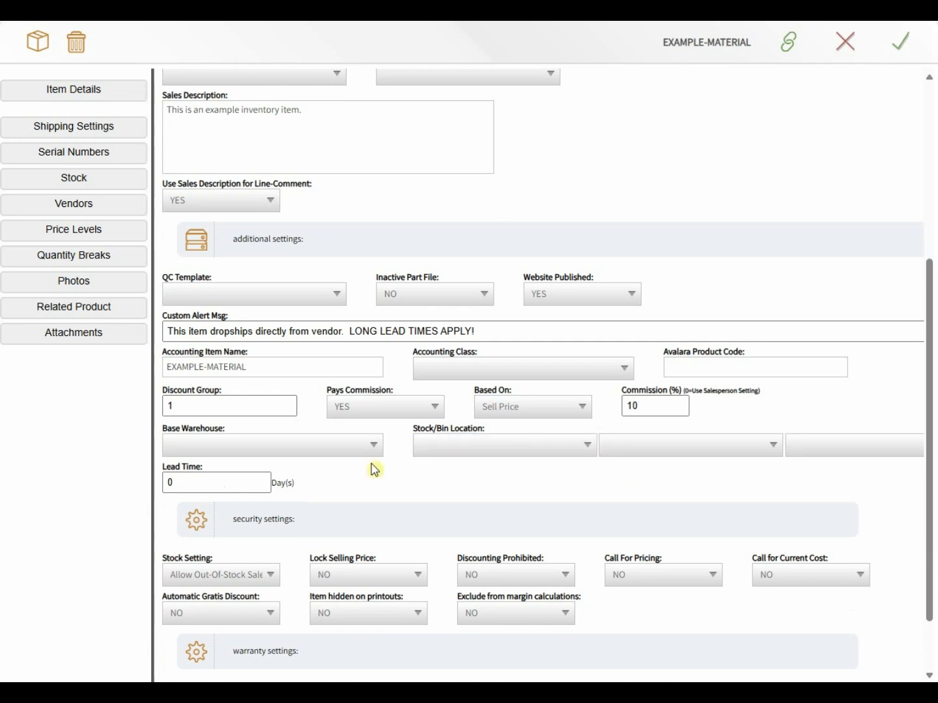
{"action": "left_click", "coordinate": [323, 446]}
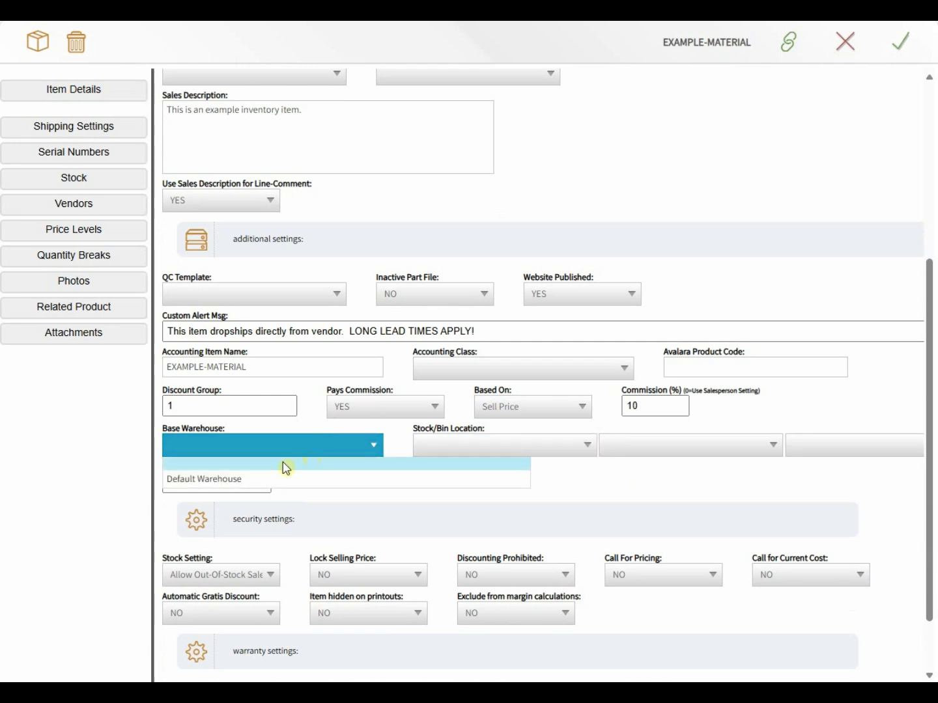
{"action": "left_click", "coordinate": [253, 484]}
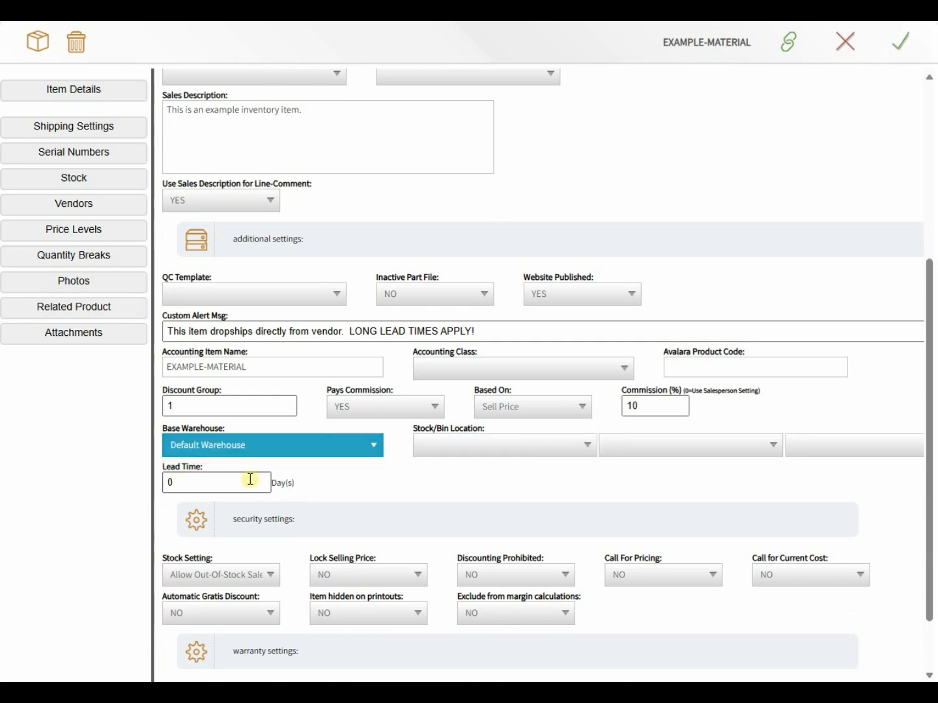
{"action": "left_click", "coordinate": [452, 445]}
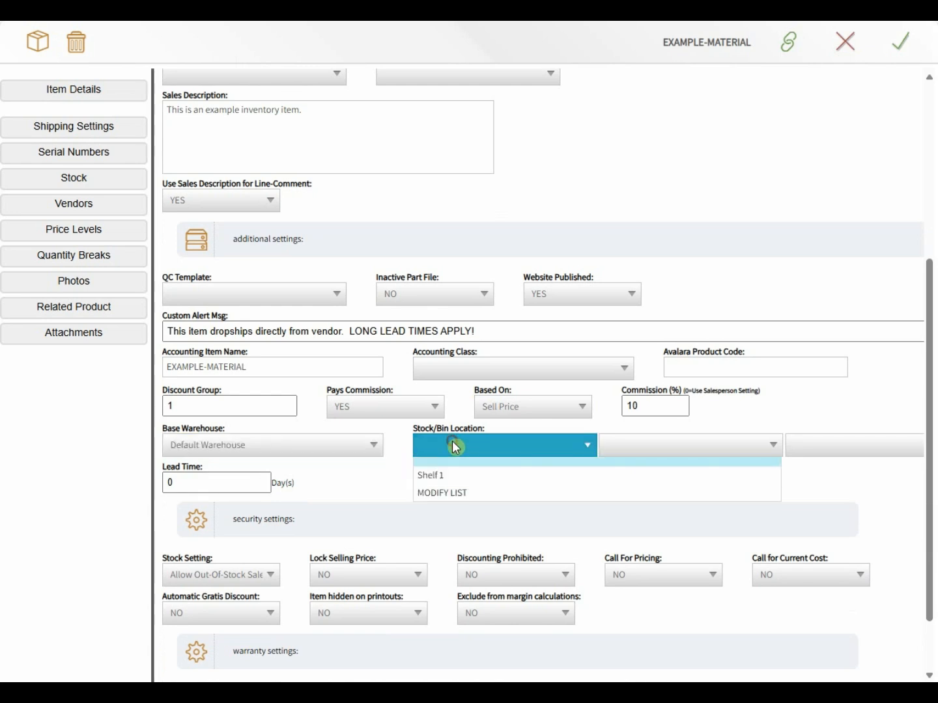
{"action": "left_click", "coordinate": [452, 445]}
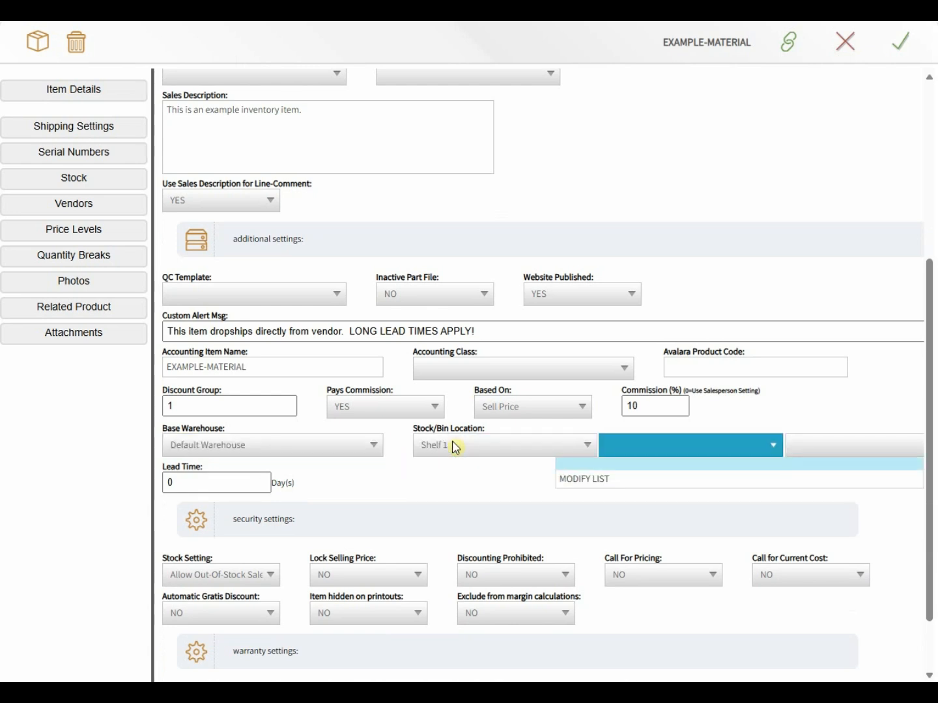
{"action": "left_click", "coordinate": [438, 478]}
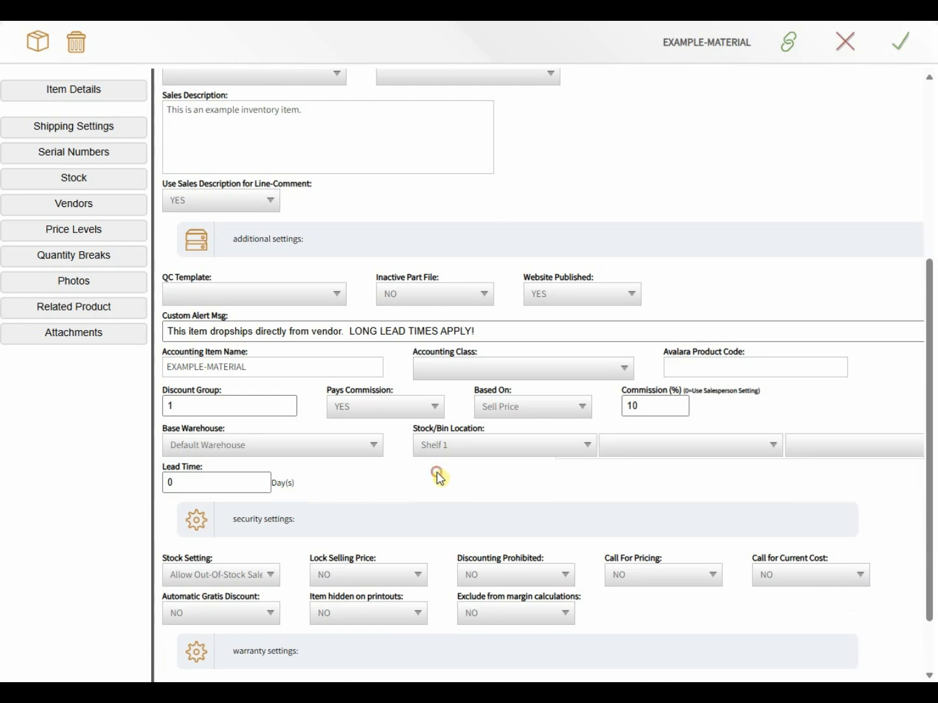
Step: Enter a Lead Time of 60 days
{"action": "double_click", "coordinate": [203, 488]}
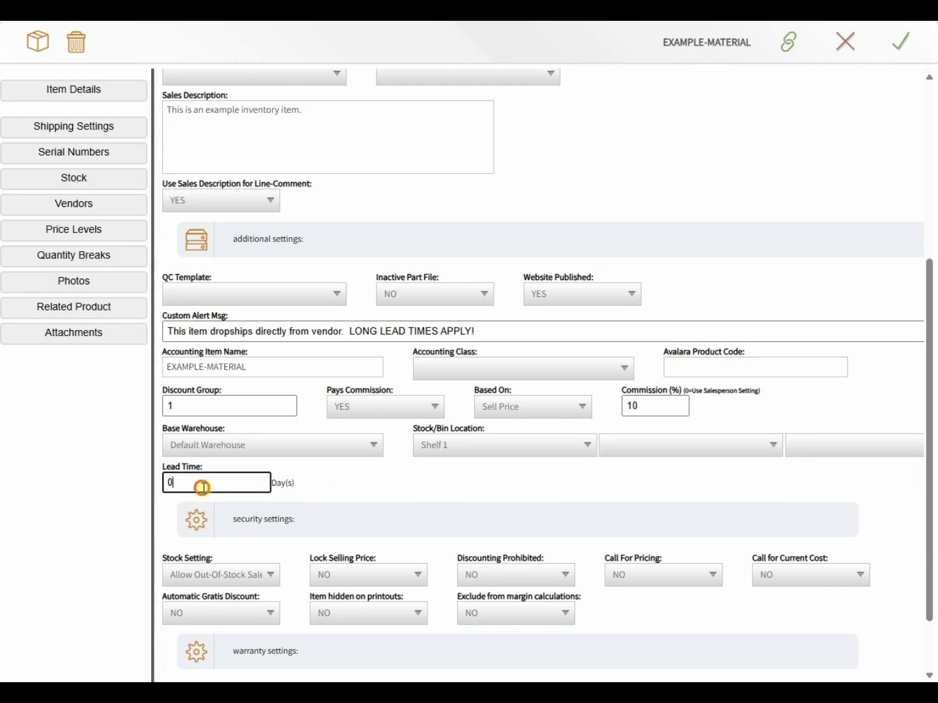
{"action": "type", "text": "60"}
{"action": "left_click", "coordinate": [361, 474]}
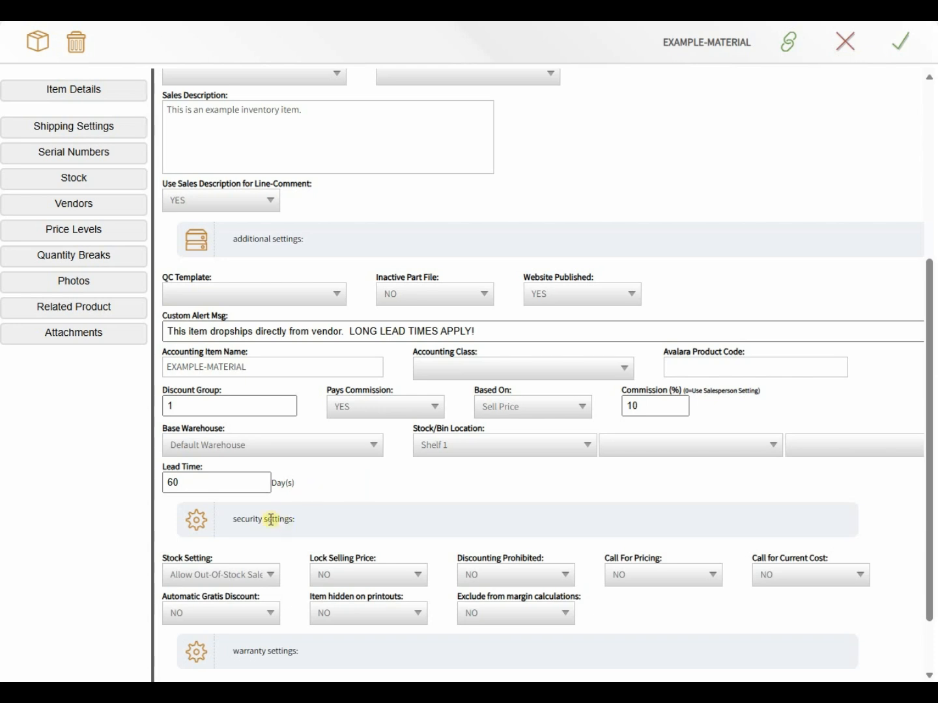
{"action": "left_click_drag", "start_coordinate": [302, 523], "coordinate": [258, 531]}
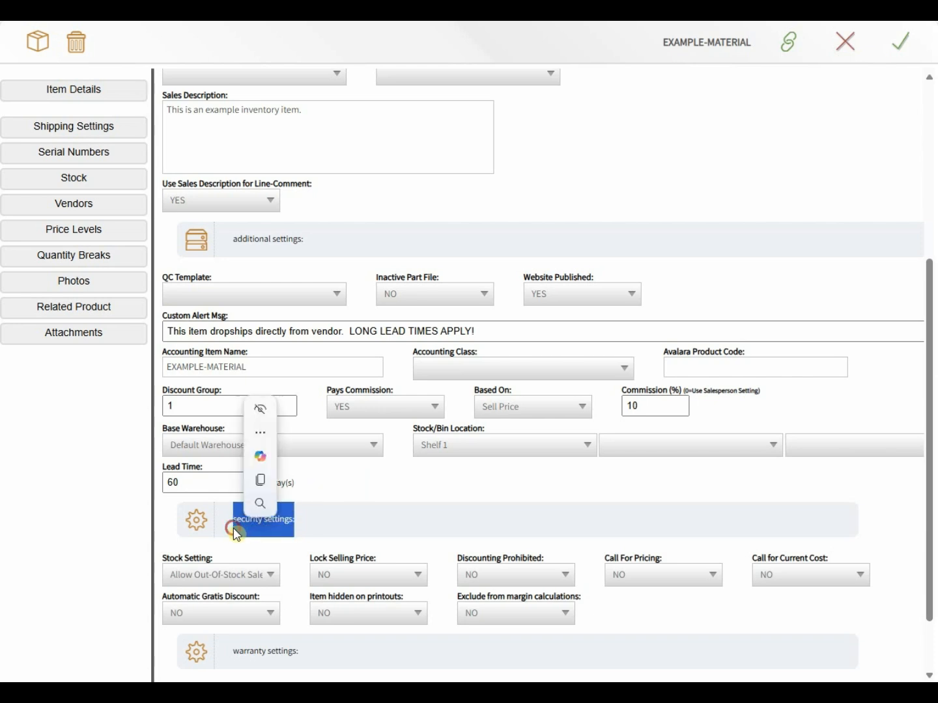
{"action": "left_click", "coordinate": [304, 523]}
Step: Set Stock Setting to Warn If Out-Of-Stock
{"action": "scroll", "coordinate": [310, 524], "scroll_direction": "down", "scroll_amount": 1}
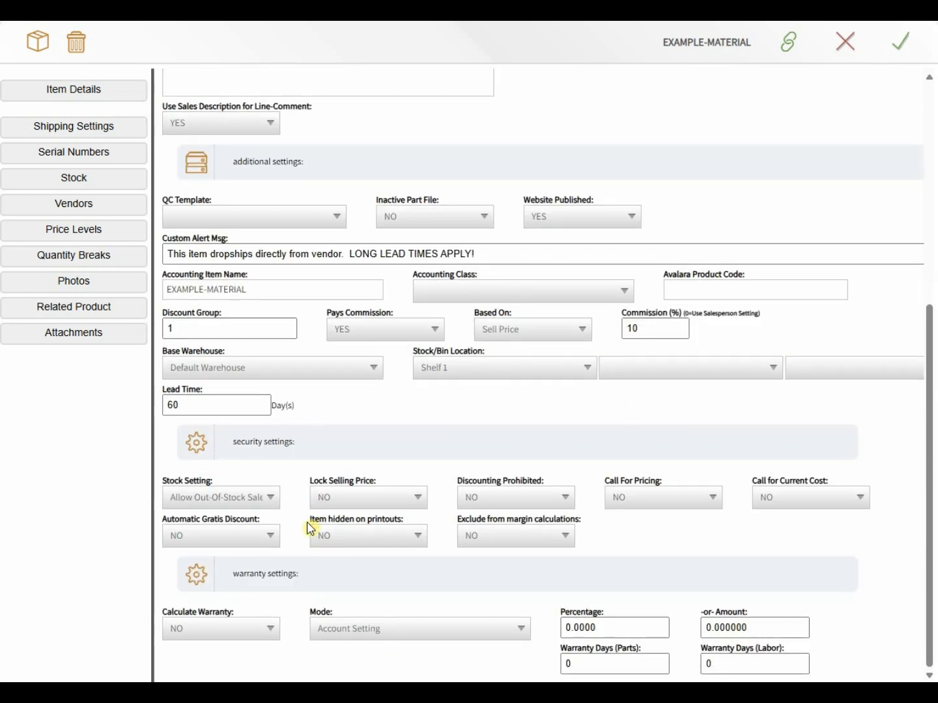
{"action": "left_click", "coordinate": [238, 504]}
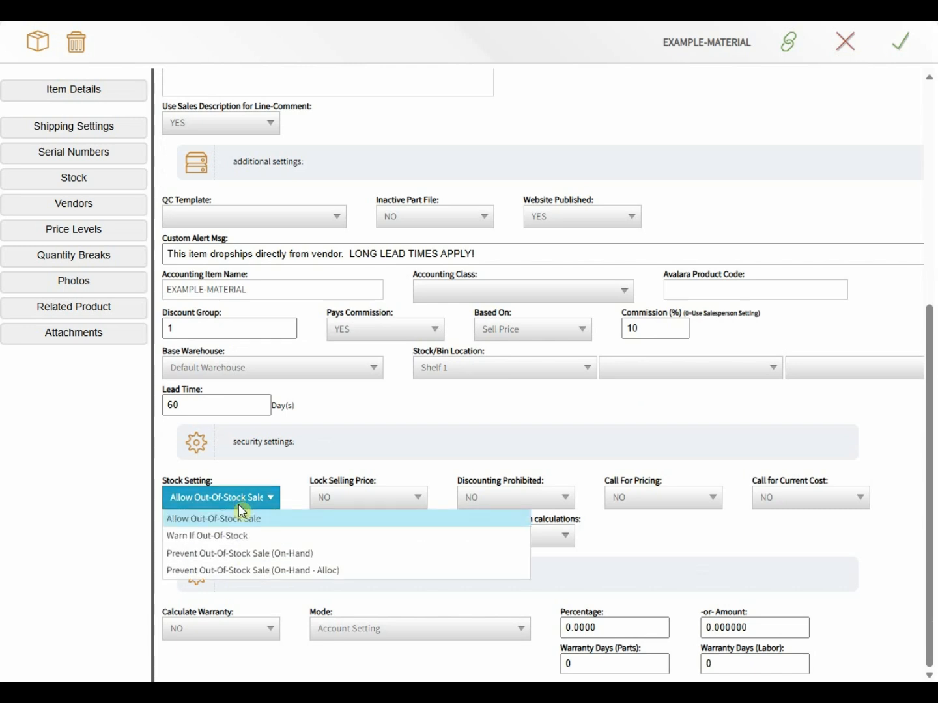
{"action": "left_click", "coordinate": [248, 544]}
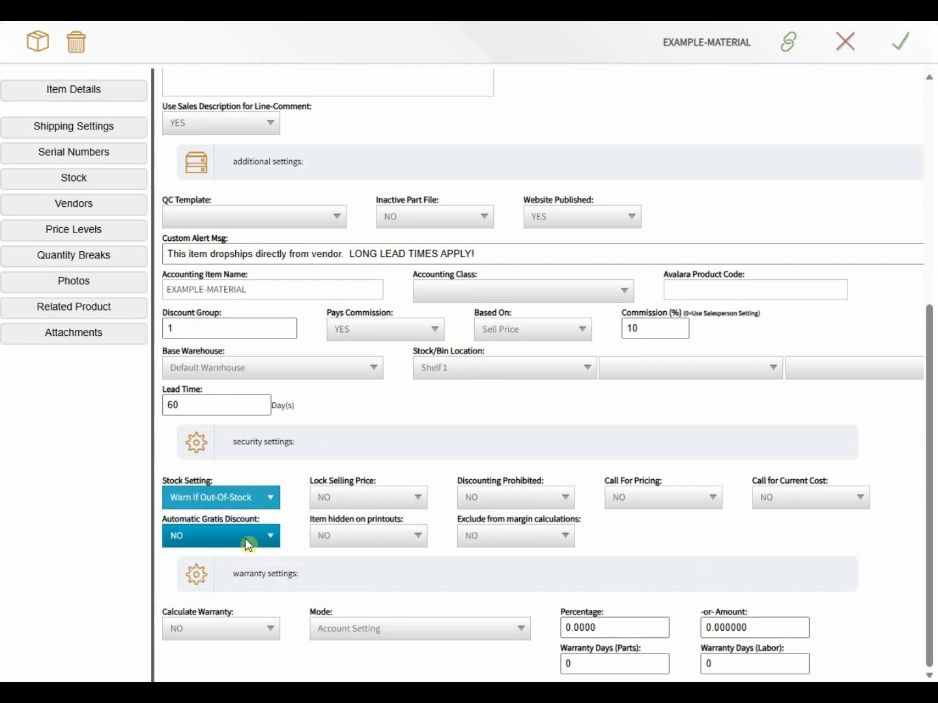
Step: Leave Lock Selling Price, Discounting Prohibited, Call For Pricing and Current Cost at NO
{"action": "left_click", "coordinate": [350, 509]}
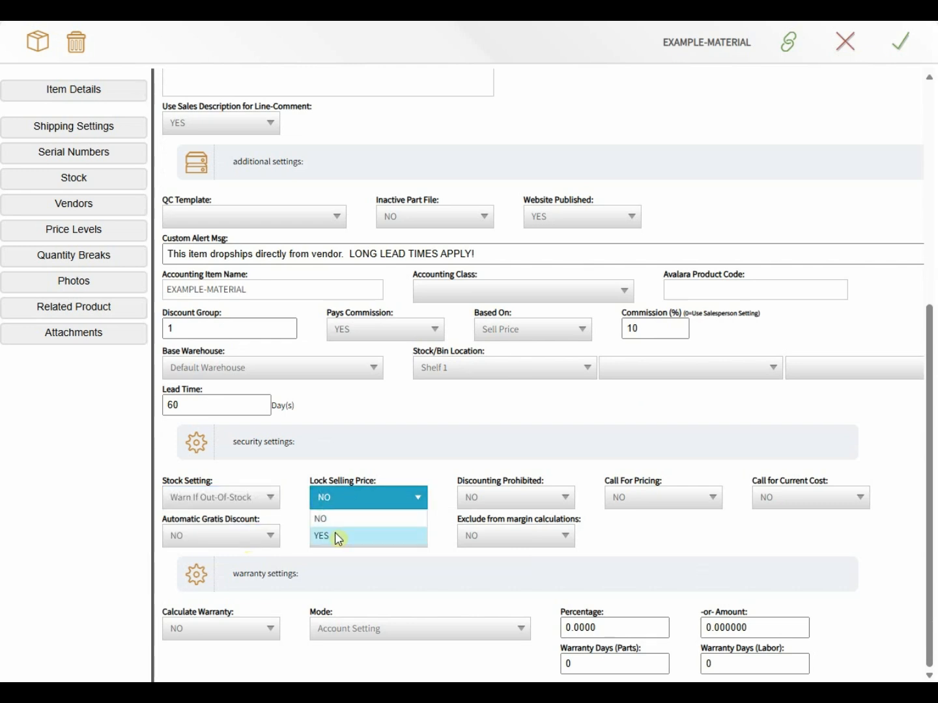
{"action": "left_click", "coordinate": [485, 496]}
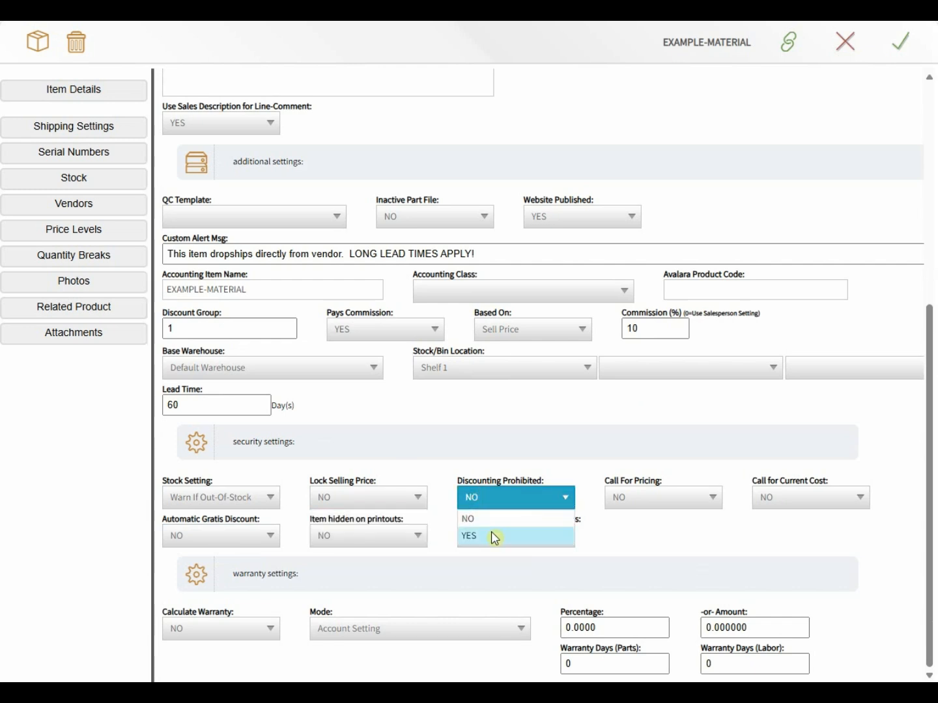
{"action": "left_click", "coordinate": [636, 497]}
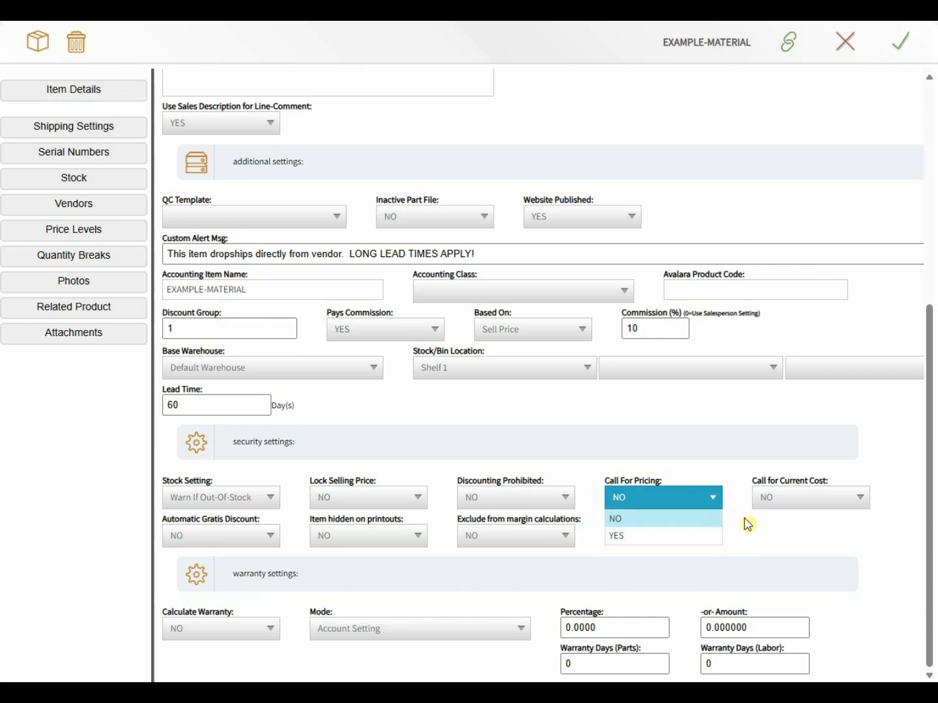
{"action": "left_click", "coordinate": [775, 500]}
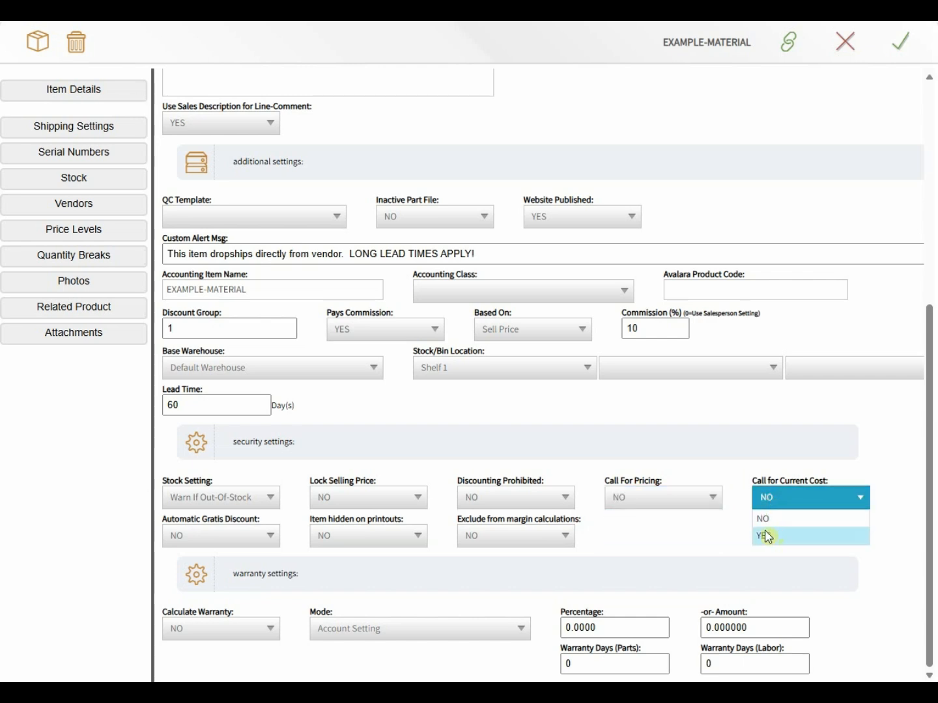
{"action": "left_click", "coordinate": [712, 536]}
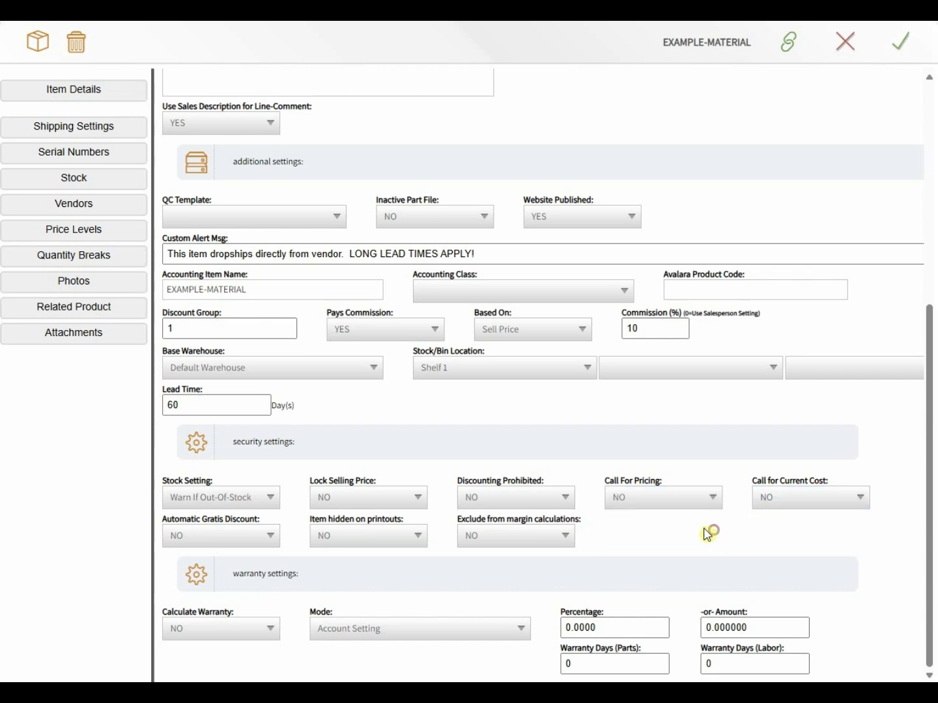
Step: Leave Automatic Gratis Discount, Hidden On Printouts and Exclude From Margin at NO
{"action": "left_click", "coordinate": [228, 530]}
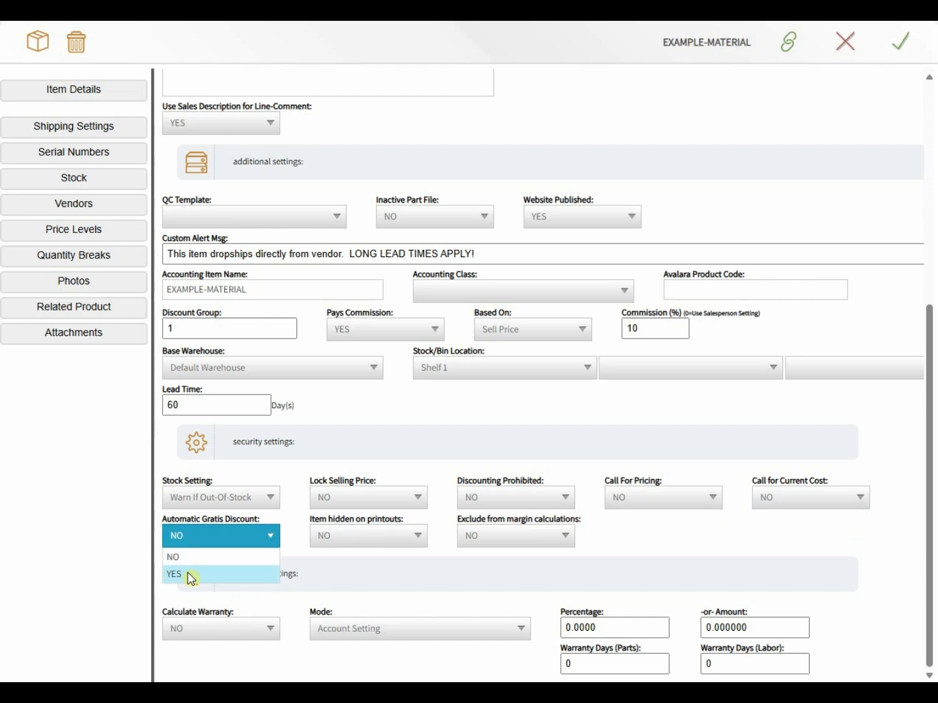
{"action": "left_click", "coordinate": [367, 558]}
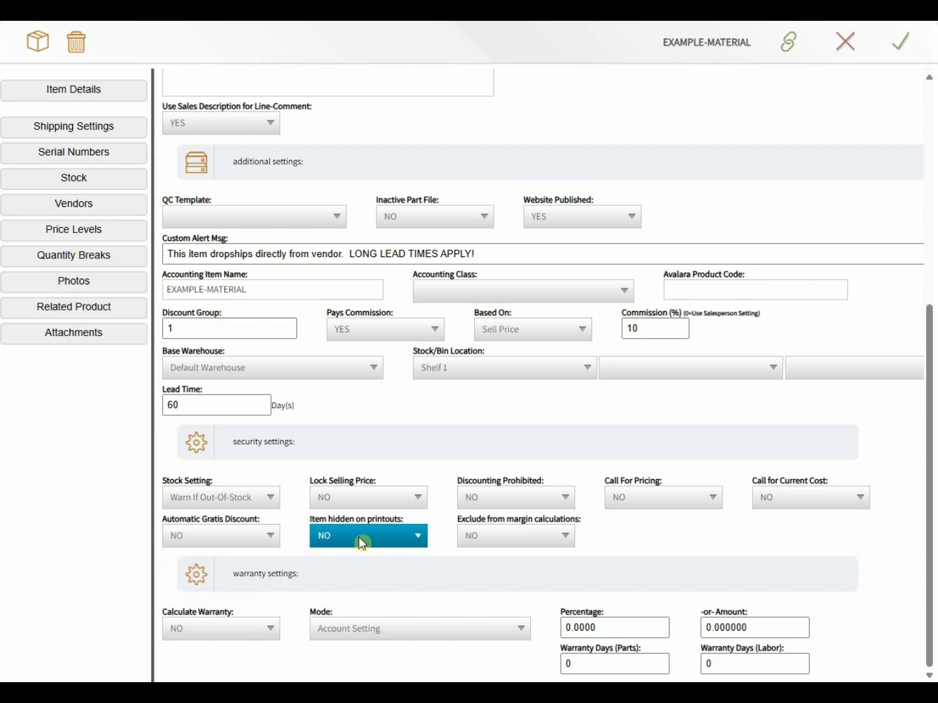
{"action": "left_click", "coordinate": [361, 542]}
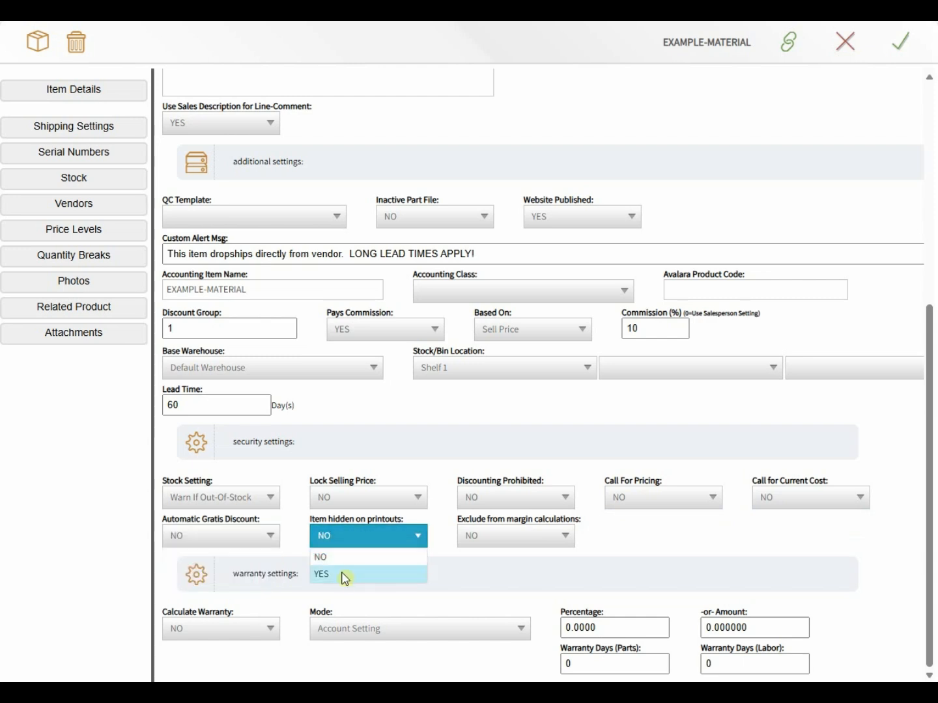
{"action": "left_click", "coordinate": [487, 561]}
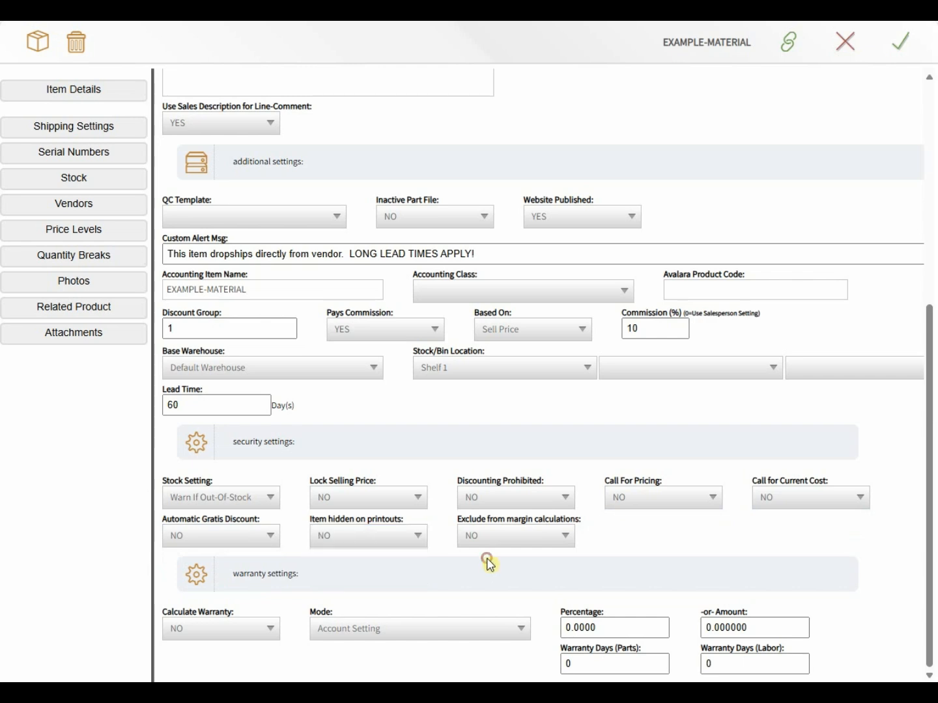
{"action": "left_click", "coordinate": [496, 539]}
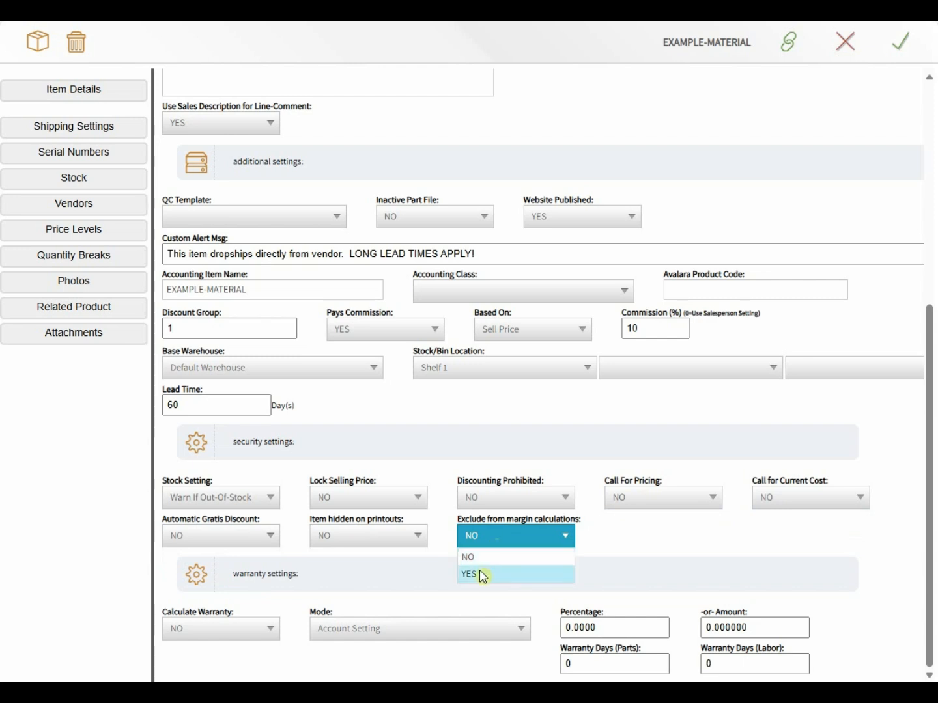
{"action": "left_click", "coordinate": [491, 557]}
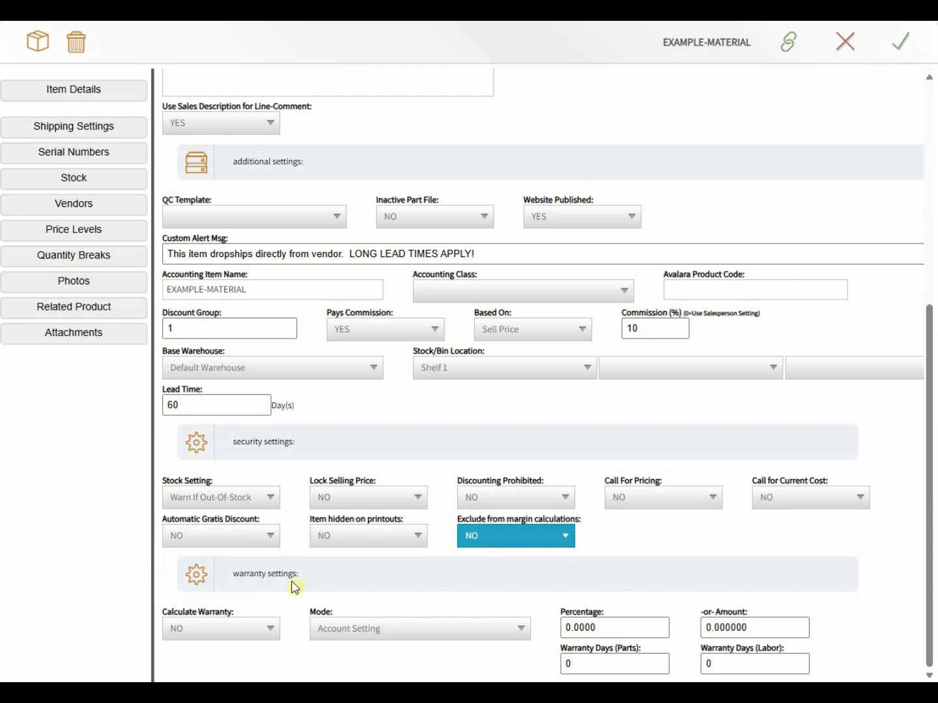
{"action": "left_click", "coordinate": [208, 625]}
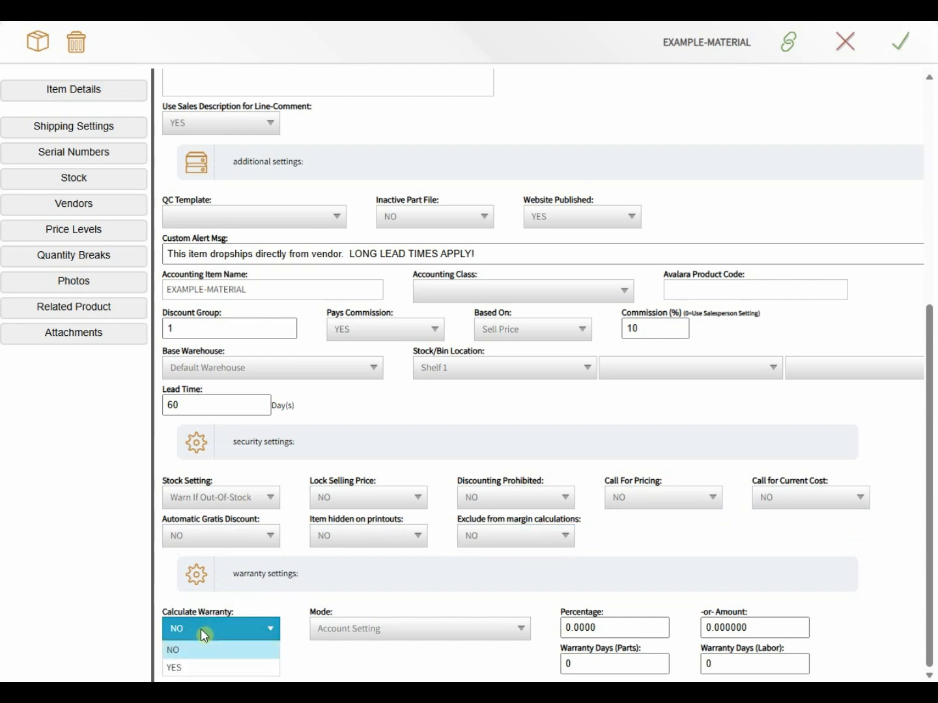
Step: Set Calculate Warranty to YES with mode Percent of Price at 25 percent
{"action": "left_click", "coordinate": [189, 669]}
{"action": "left_click", "coordinate": [327, 635]}
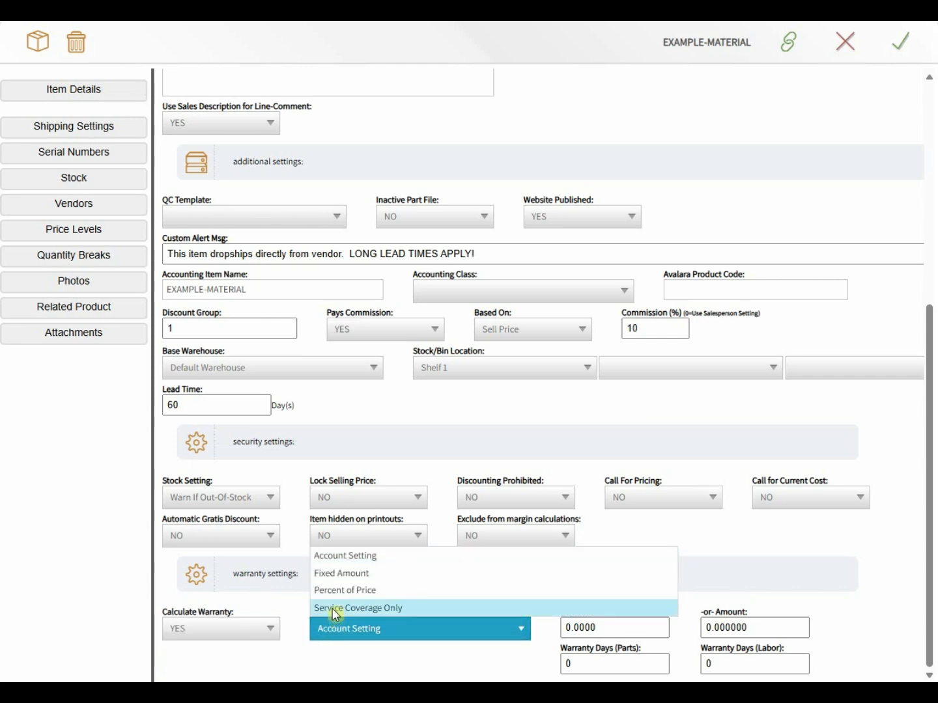
{"action": "left_click", "coordinate": [337, 595]}
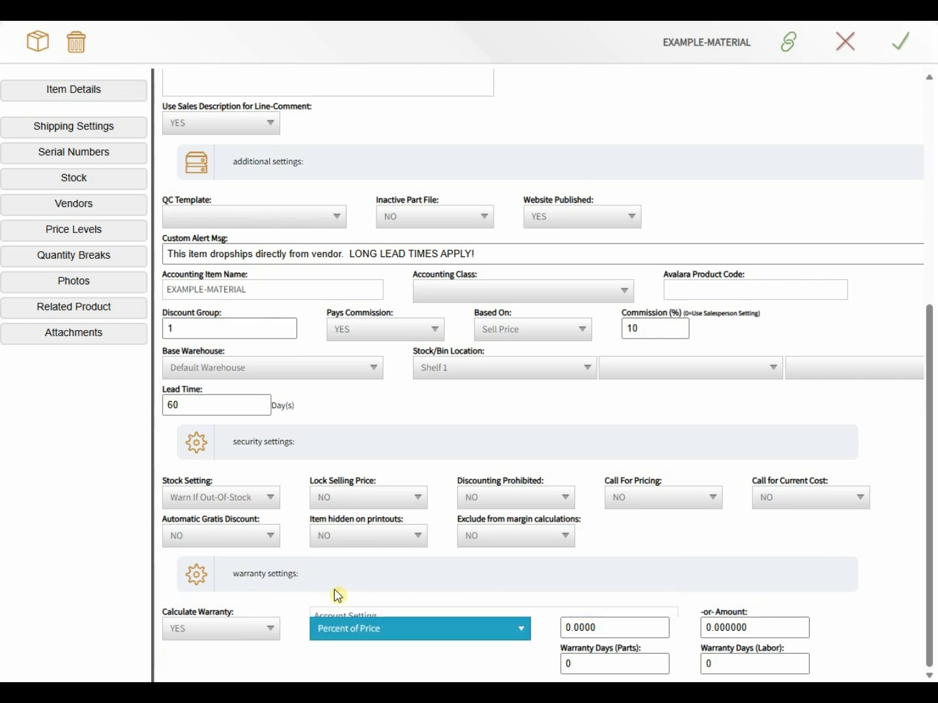
{"action": "left_click_drag", "start_coordinate": [607, 630], "coordinate": [526, 630]}
{"action": "type", "text": "25"}
{"action": "left_click", "coordinate": [489, 664]}
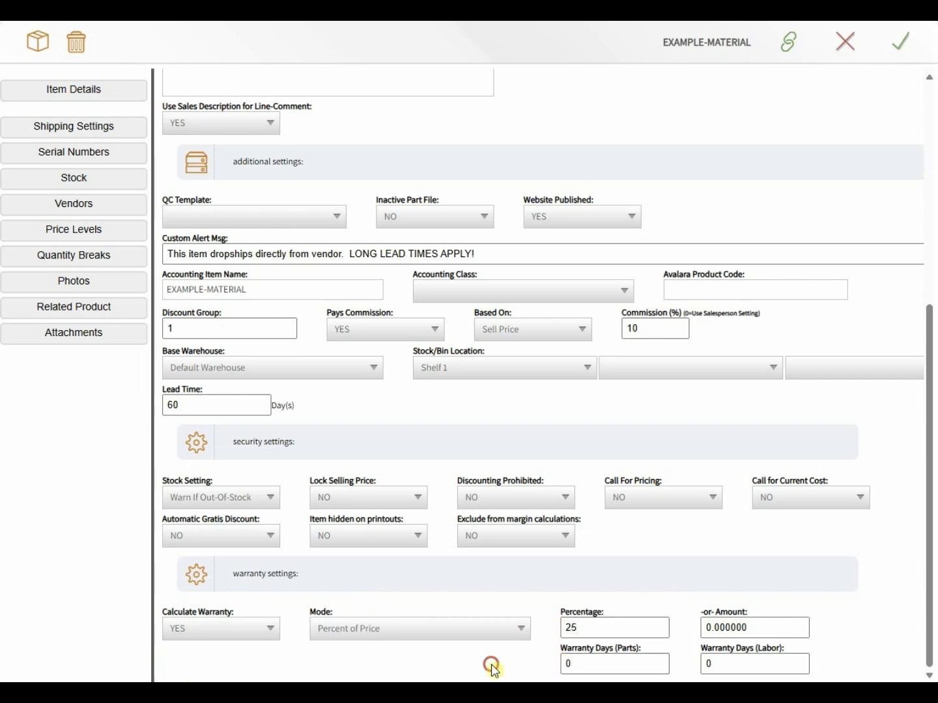
Step: Set Warranty Days for both Parts and Labor to 365
{"action": "left_click", "coordinate": [595, 662]}
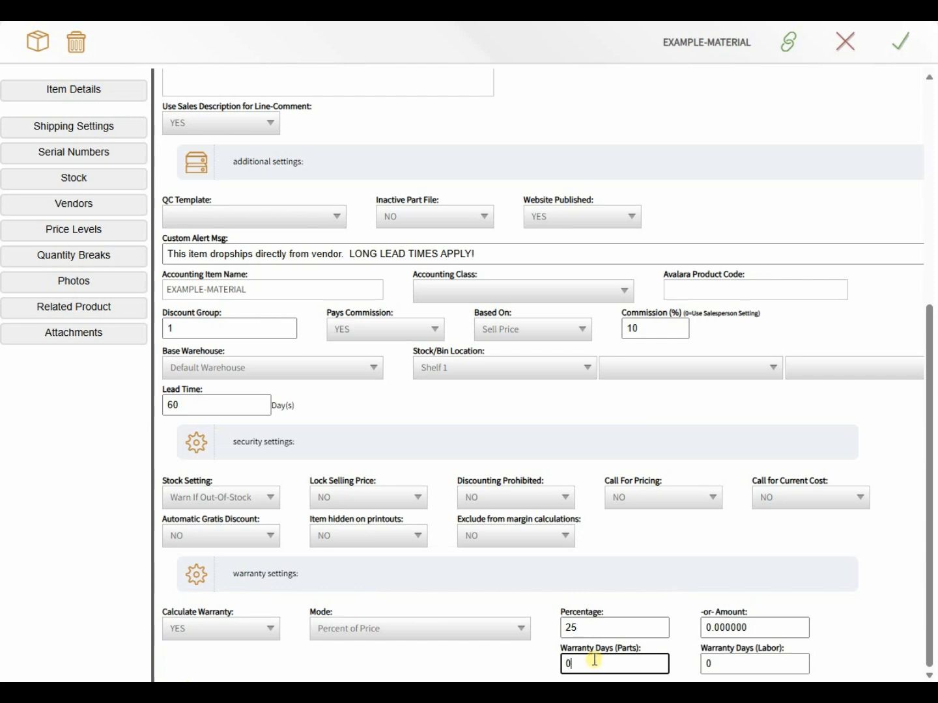
{"action": "left_click_drag", "start_coordinate": [593, 662], "coordinate": [539, 668]}
{"action": "type", "text": "365"}
{"action": "left_click", "coordinate": [765, 654]}
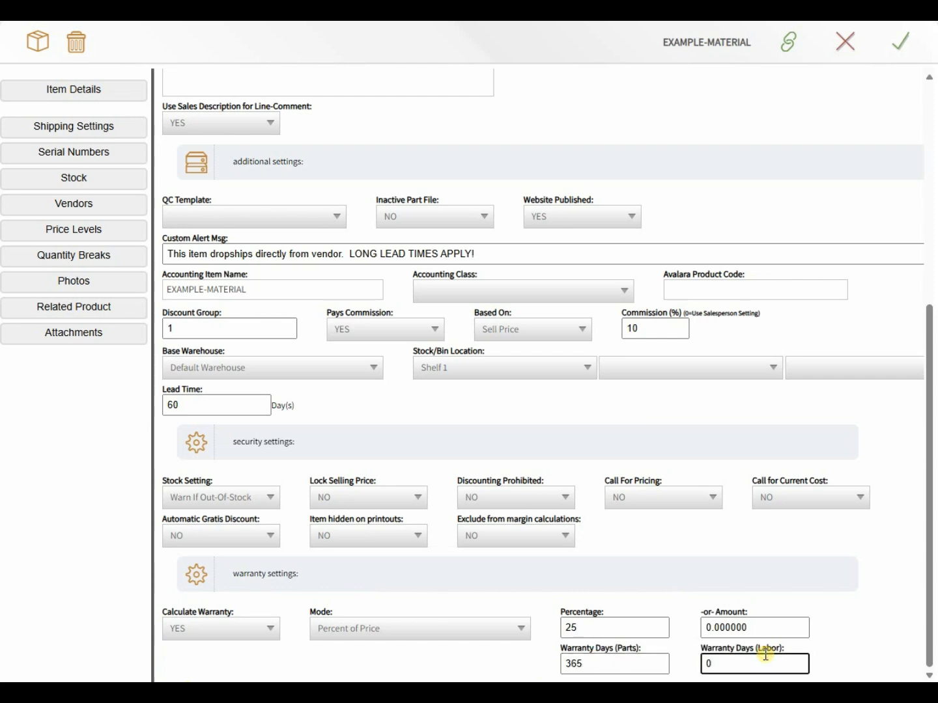
{"action": "left_click_drag", "start_coordinate": [765, 654], "coordinate": [704, 655]}
{"action": "type", "text": "365"}
{"action": "left_click", "coordinate": [681, 664]}
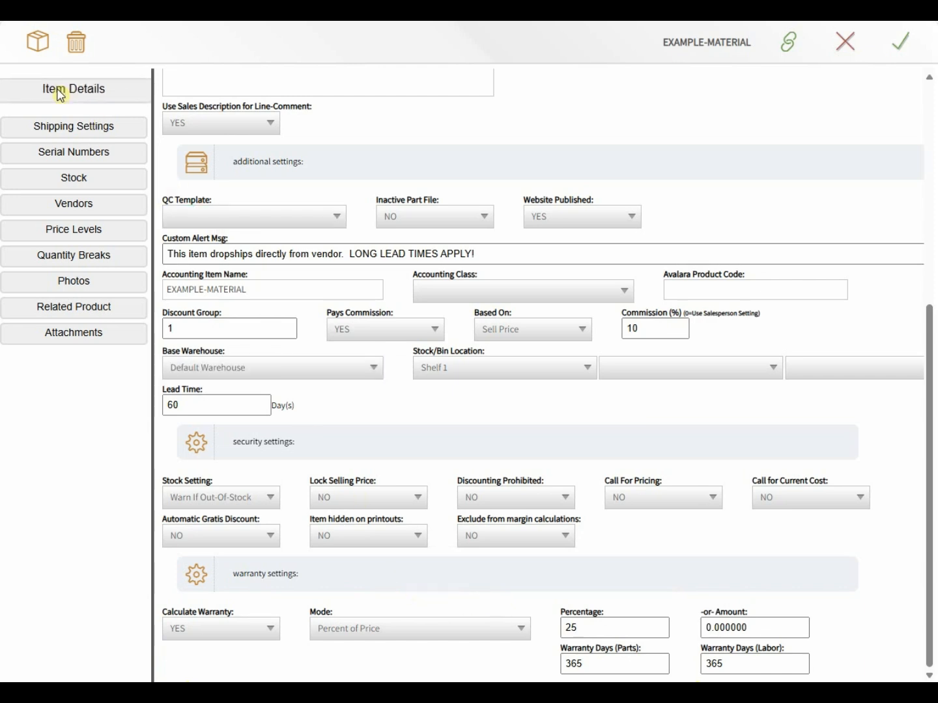
Step: In Shipping Settings, set Group items ship together to YES, leaving other shipping options unchanged
{"action": "left_click", "coordinate": [67, 130]}
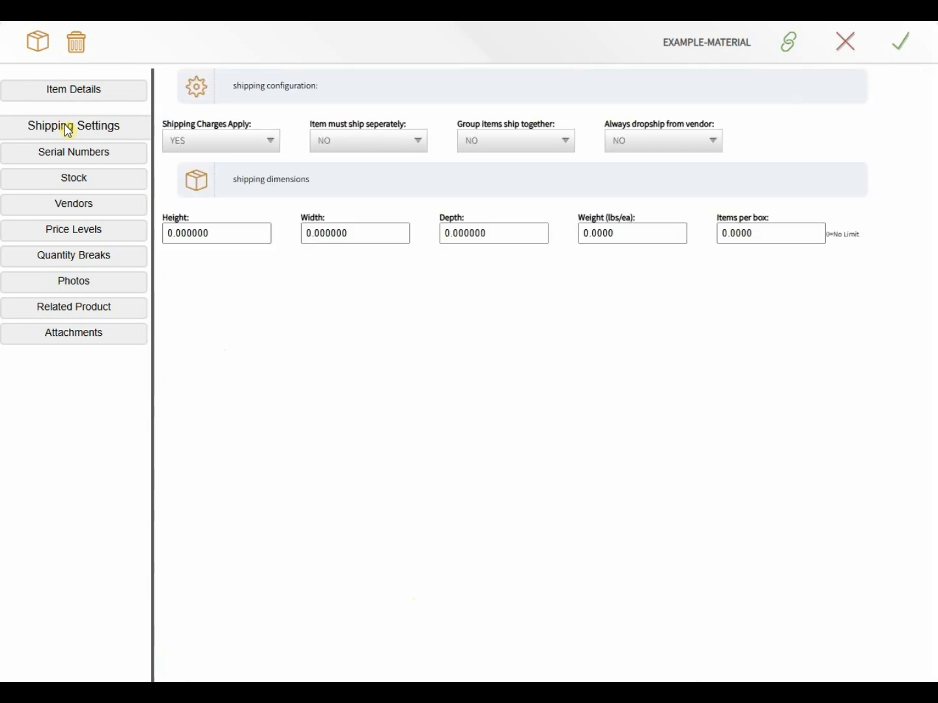
{"action": "left_click", "coordinate": [221, 139]}
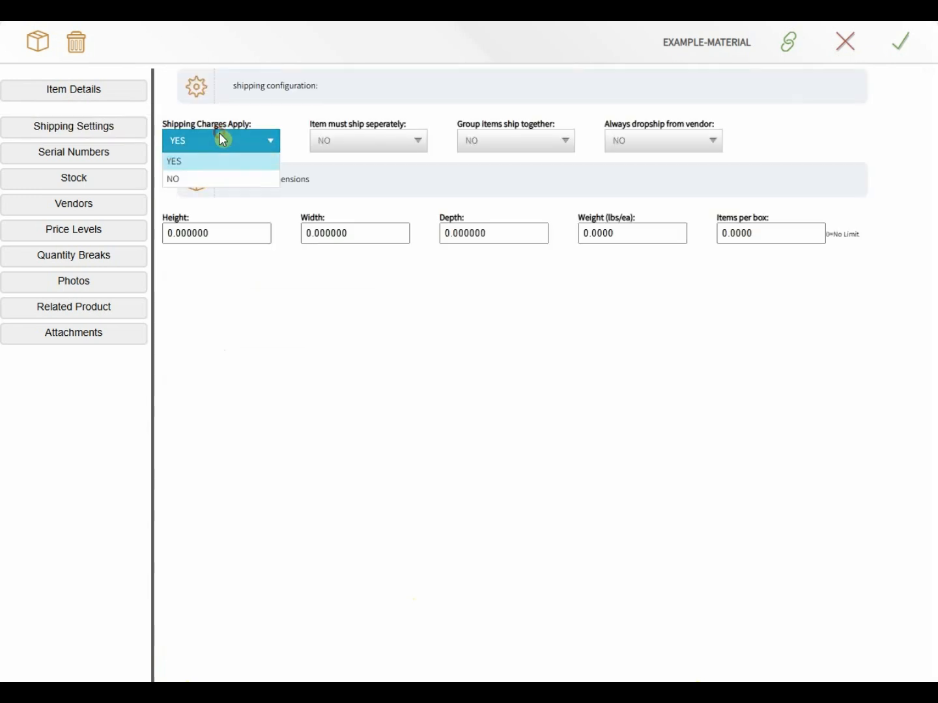
{"action": "left_click", "coordinate": [254, 110]}
{"action": "left_click", "coordinate": [339, 140]}
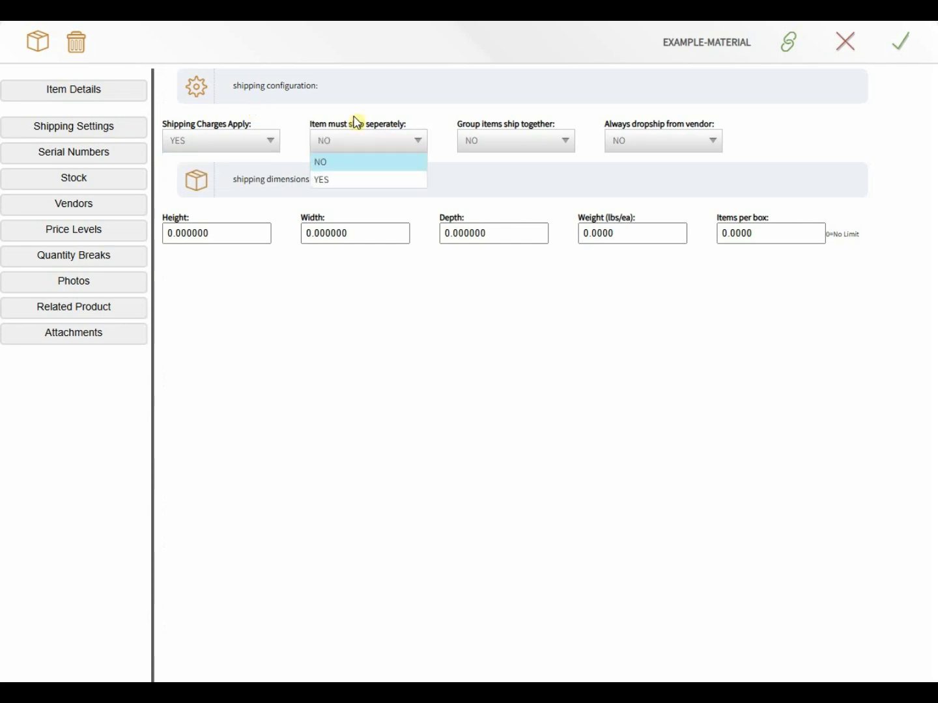
{"action": "left_click", "coordinate": [356, 119]}
{"action": "left_click", "coordinate": [491, 142]}
{"action": "left_click", "coordinate": [518, 140]}
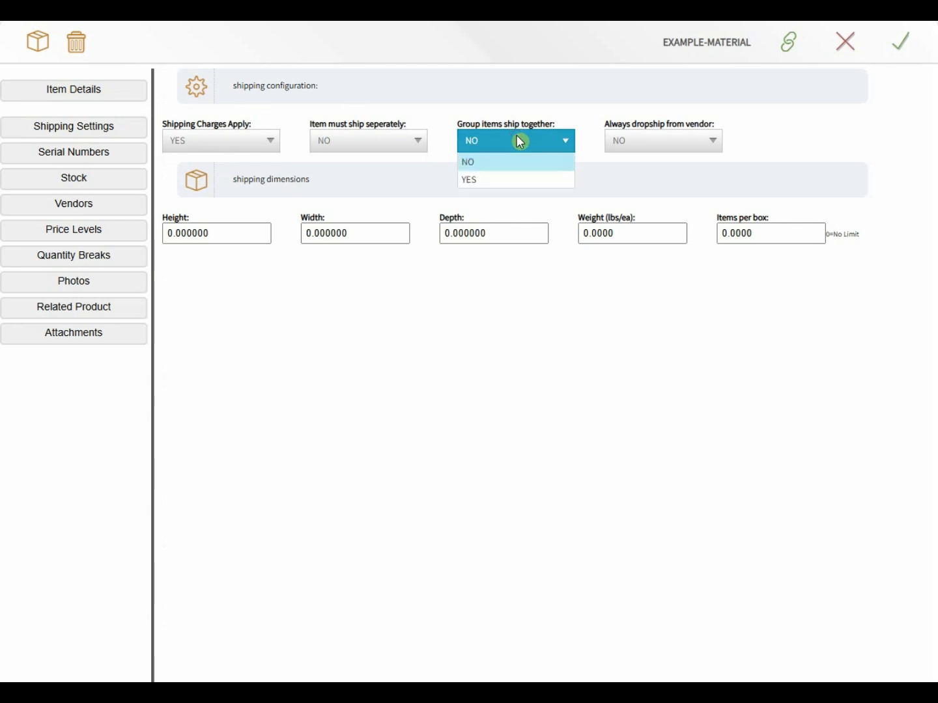
{"action": "left_click", "coordinate": [489, 179]}
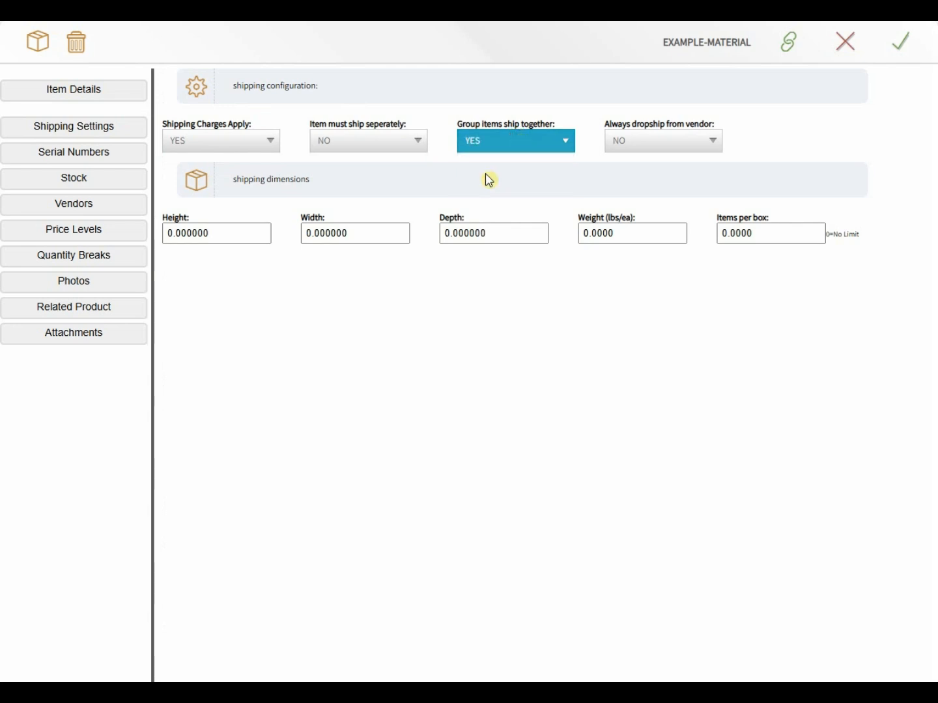
{"action": "left_click", "coordinate": [624, 136]}
{"action": "left_click", "coordinate": [623, 136]}
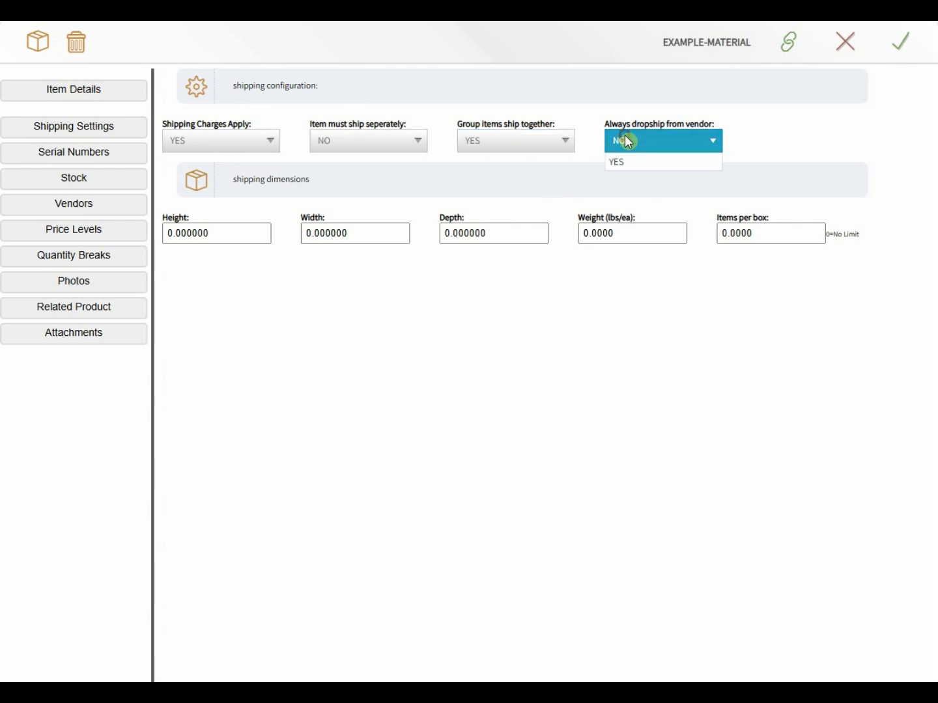
{"action": "left_click", "coordinate": [243, 237]}
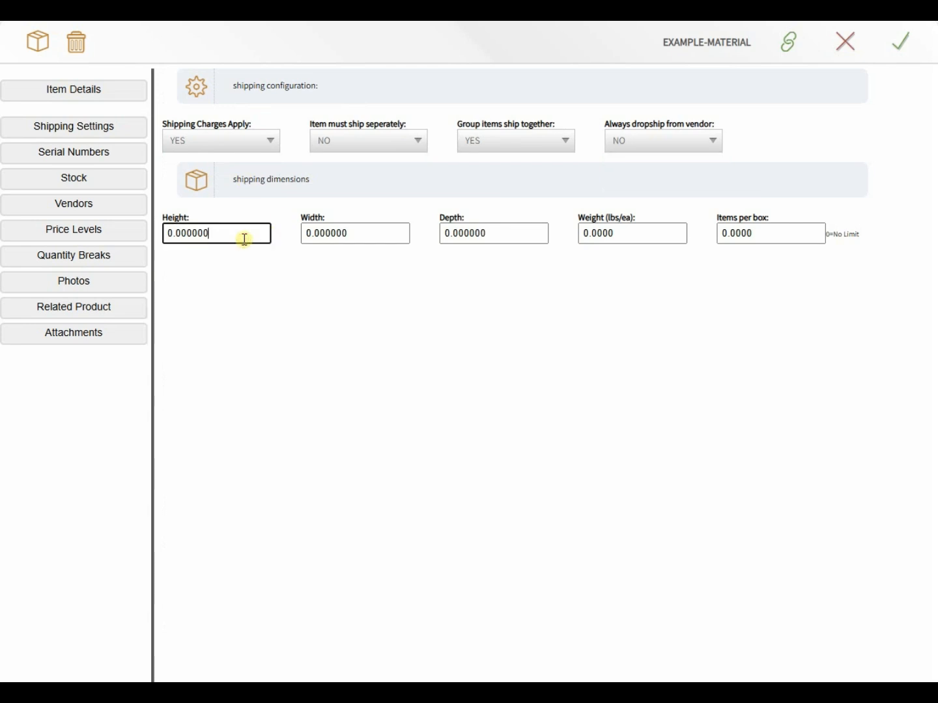
Step: Enter shipping dimensions 10 × 10 × 10, weight 5 and 10 items per box
{"action": "left_click_drag", "start_coordinate": [243, 238], "coordinate": [157, 237]}
{"action": "type", "text": "10"}
{"action": "key", "text": "Tab"}
{"action": "type", "text": "10"}
{"action": "key", "text": "Tab"}
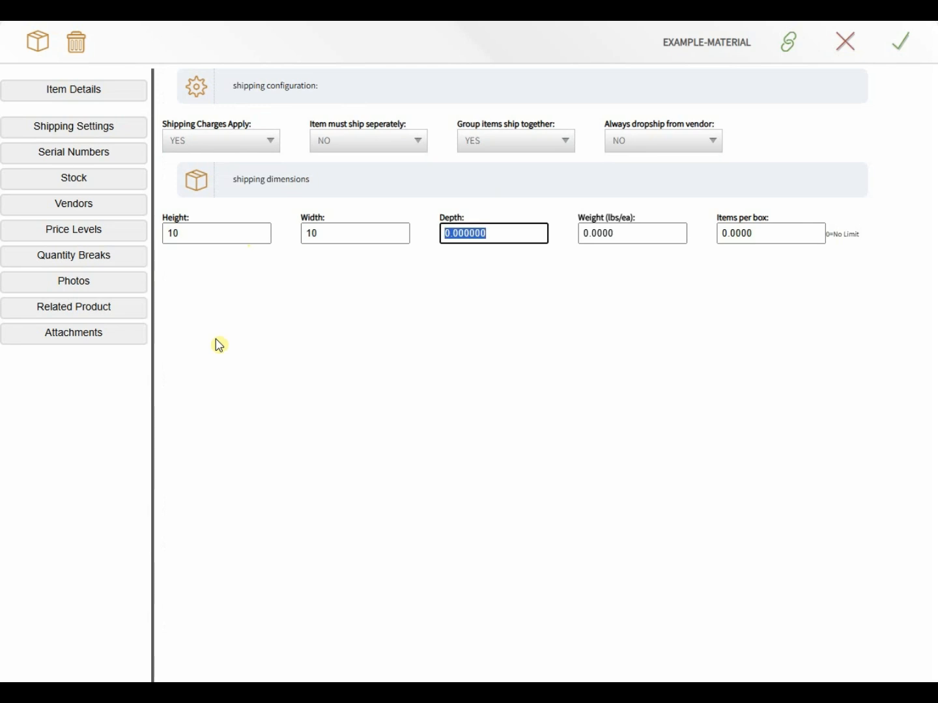
{"action": "type", "text": "10"}
{"action": "key", "text": "Tab"}
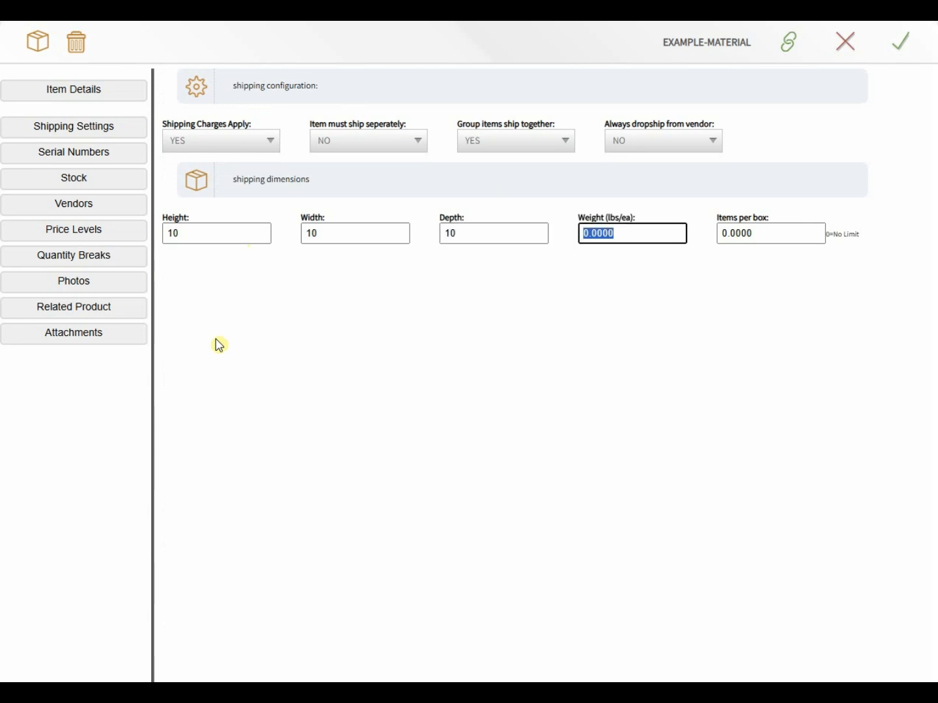
{"action": "type", "text": "5"}
{"action": "key", "text": "Tab"}
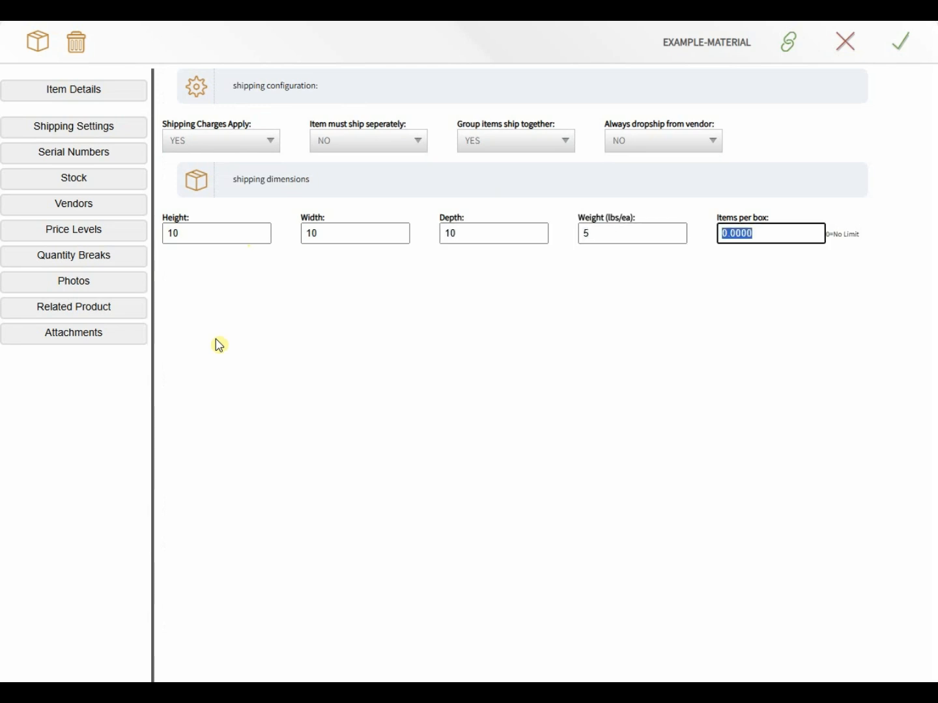
{"action": "type", "text": "10"}
{"action": "key", "text": "Tab"}
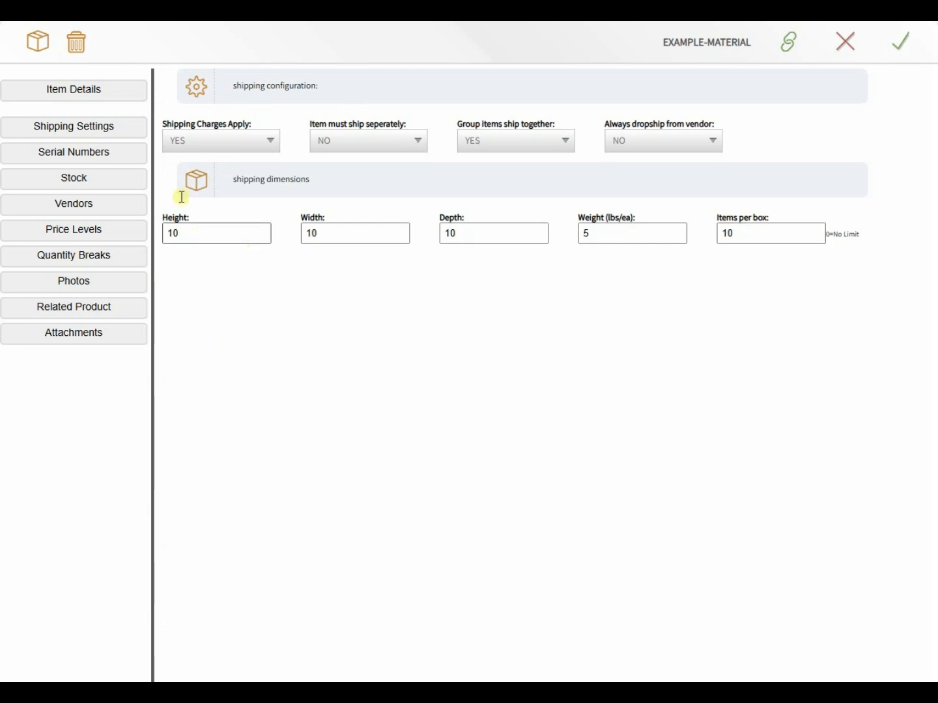
{"action": "left_click", "coordinate": [81, 153]}
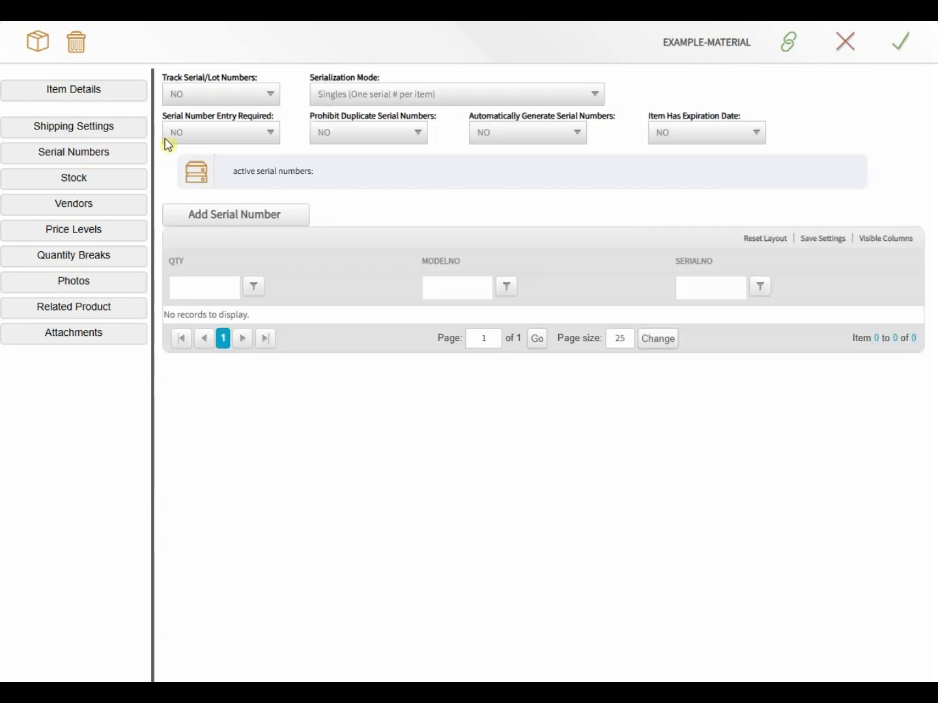
Step: Turn on Track Serial/Lot Numbers with Serialization Mode set to Singles
{"action": "left_click", "coordinate": [202, 94]}
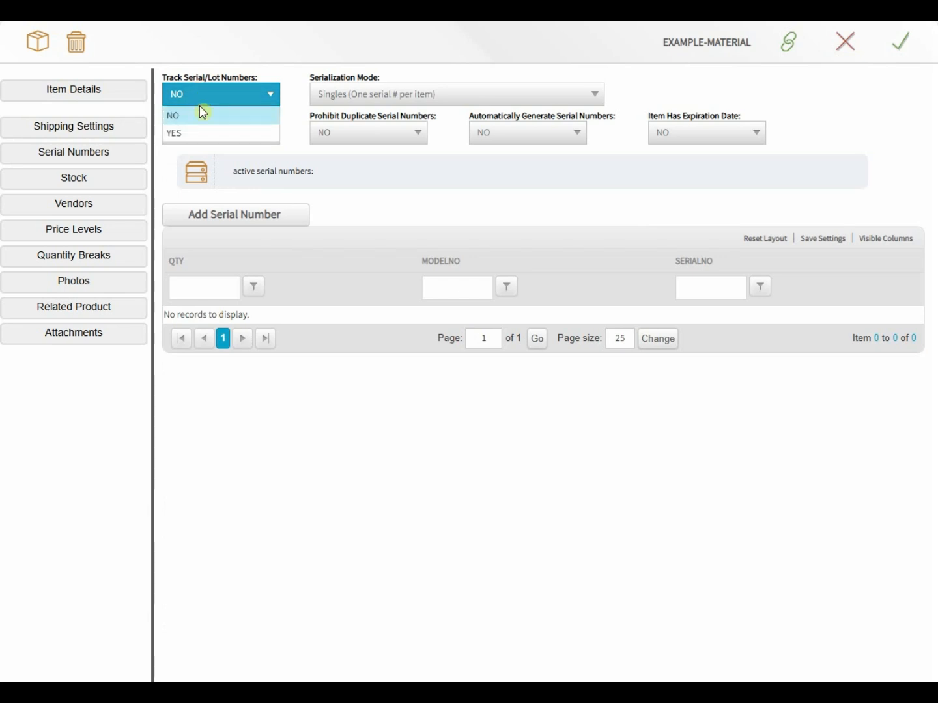
{"action": "left_click", "coordinate": [201, 134]}
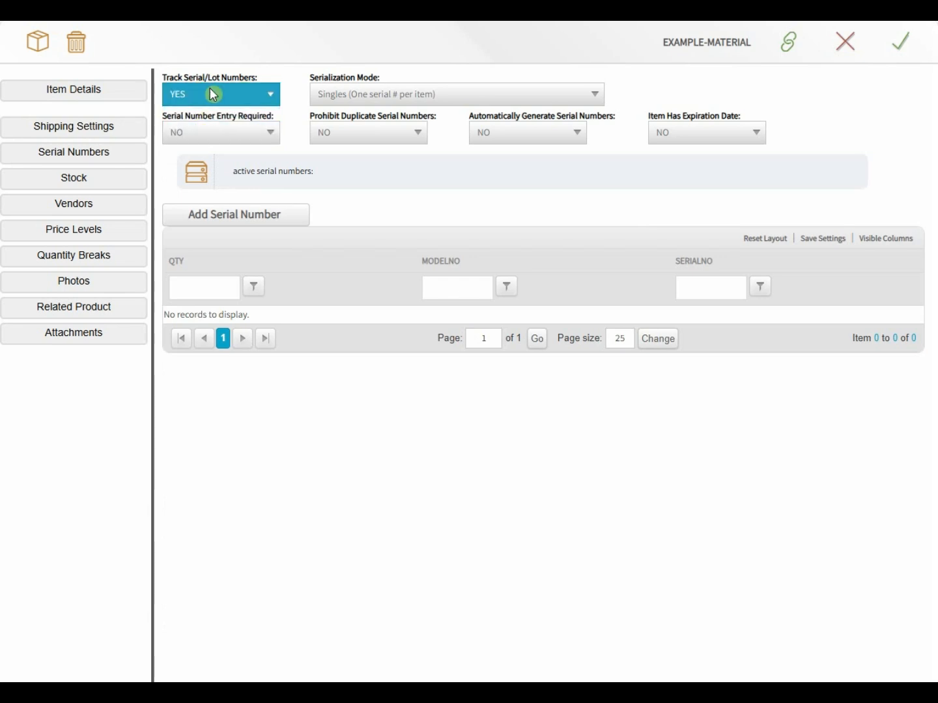
{"action": "left_click", "coordinate": [330, 95]}
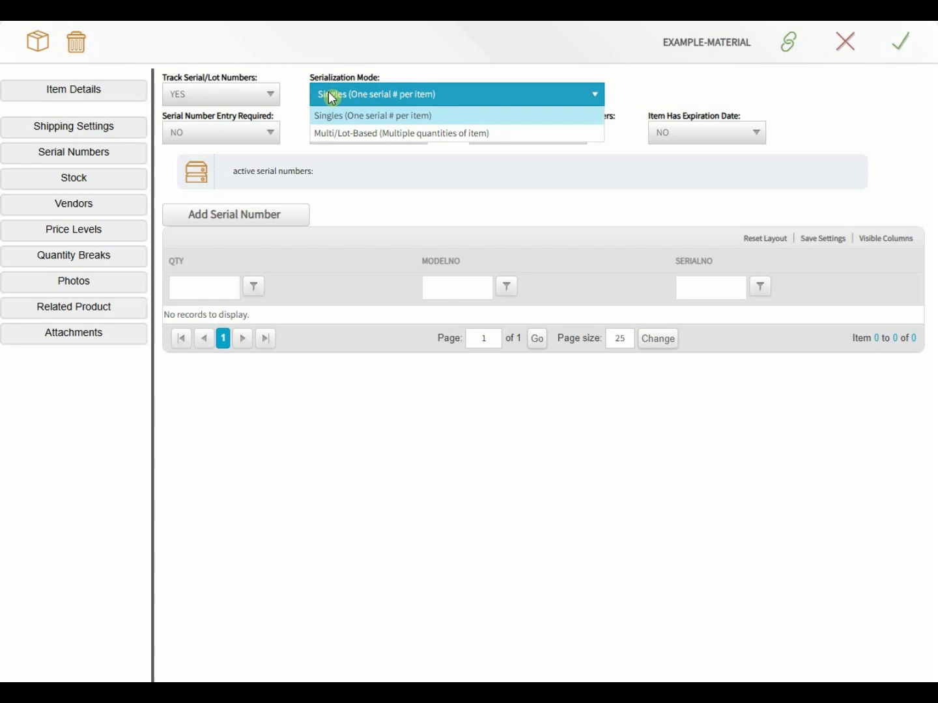
{"action": "left_click", "coordinate": [345, 133]}
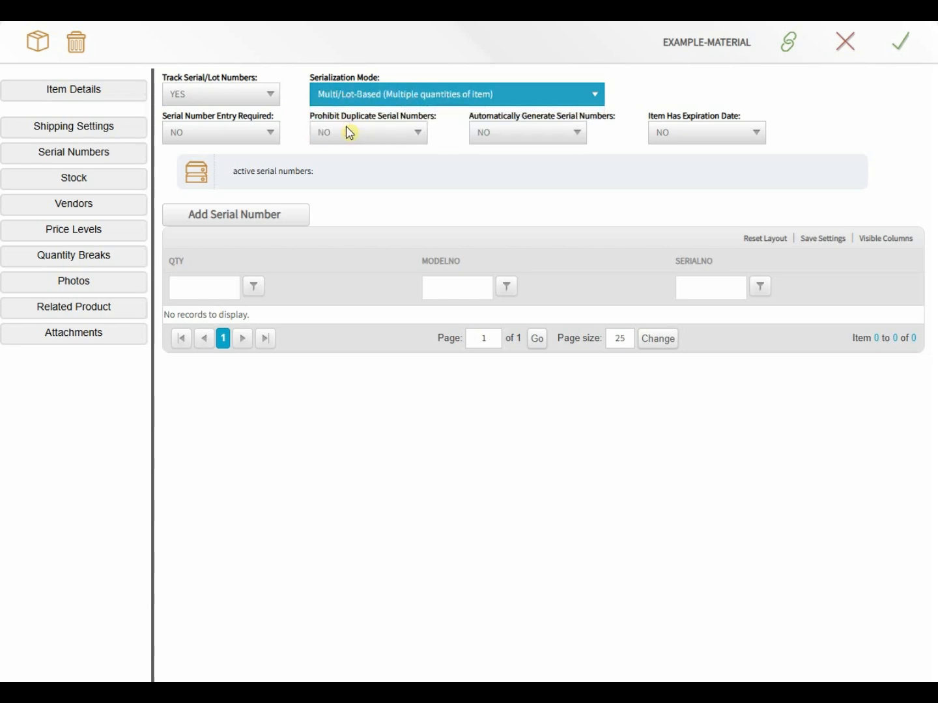
{"action": "left_click", "coordinate": [350, 133]}
{"action": "left_click", "coordinate": [361, 97]}
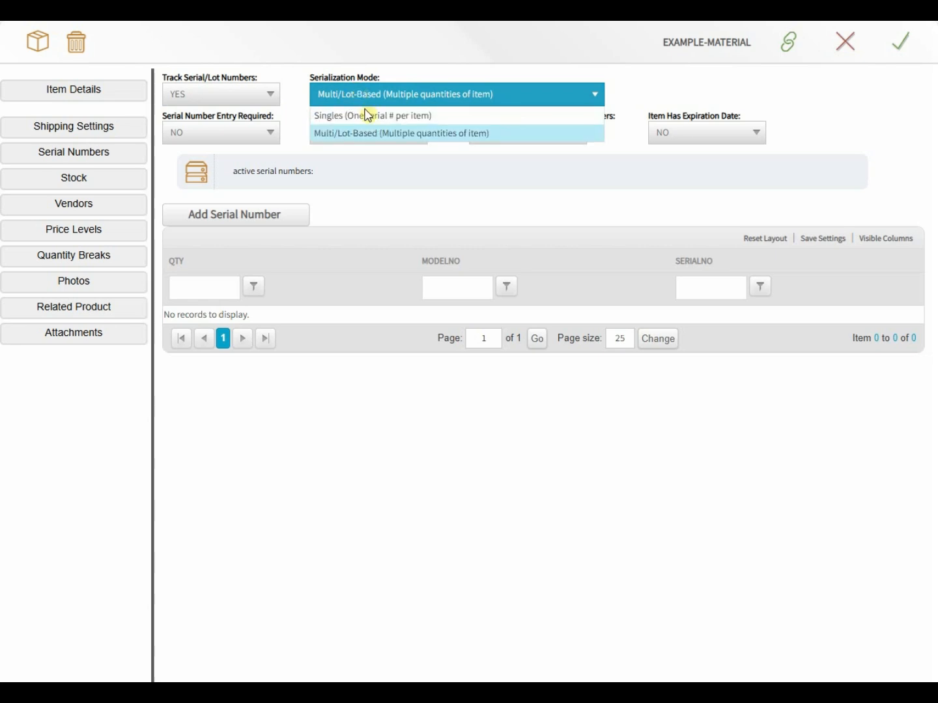
{"action": "left_click", "coordinate": [366, 119]}
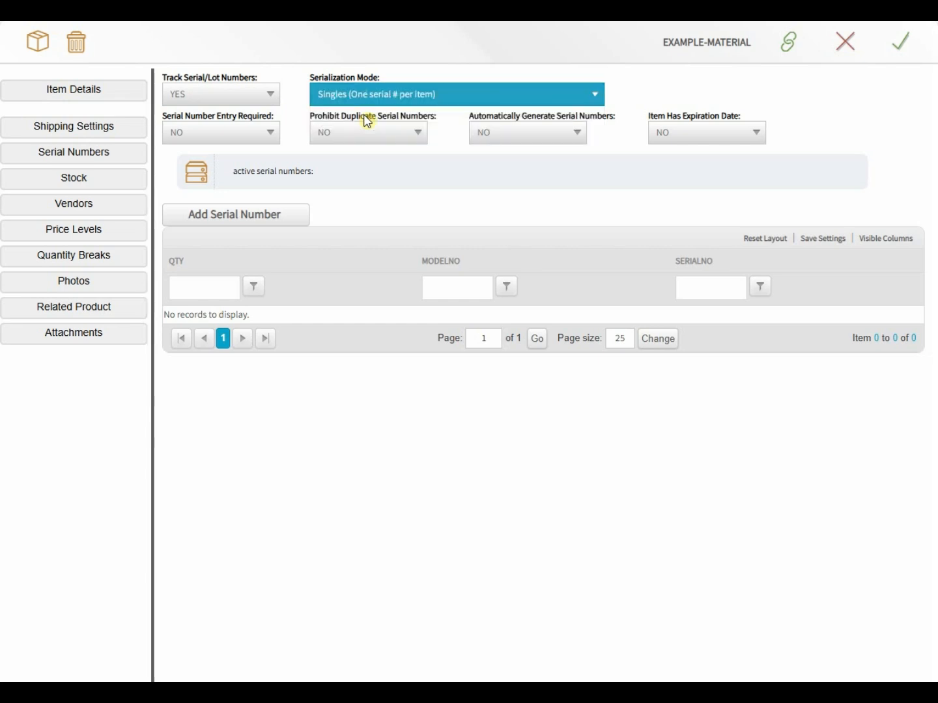
Step: Require serial entry and prohibit duplicates, keeping auto-generation and expiration off, then show Stock
{"action": "left_click", "coordinate": [209, 128]}
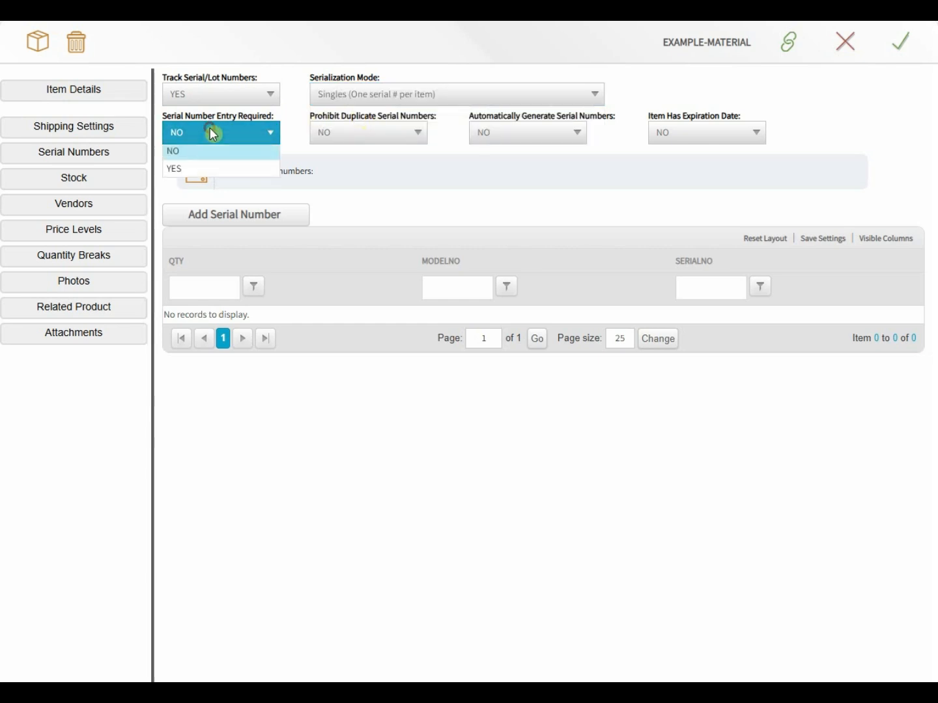
{"action": "left_click", "coordinate": [185, 173]}
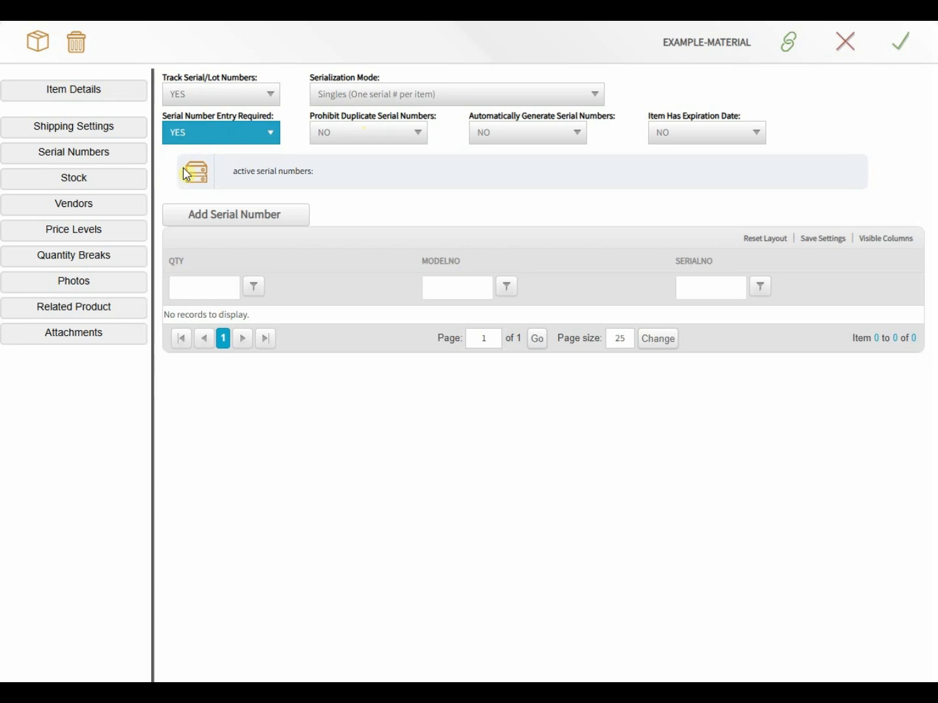
{"action": "left_click", "coordinate": [383, 131]}
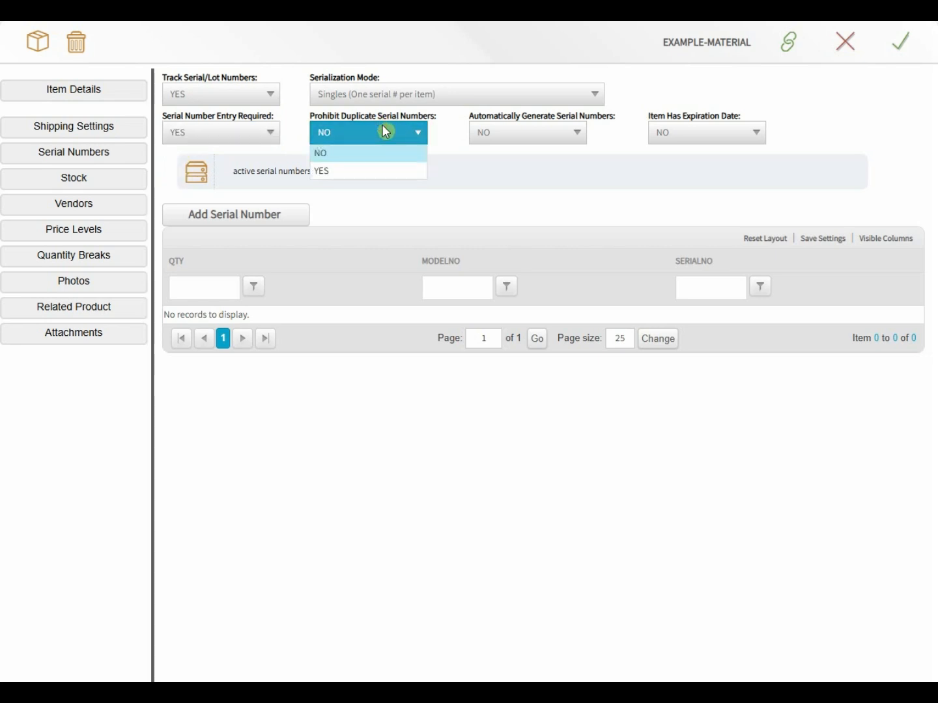
{"action": "left_click", "coordinate": [326, 172]}
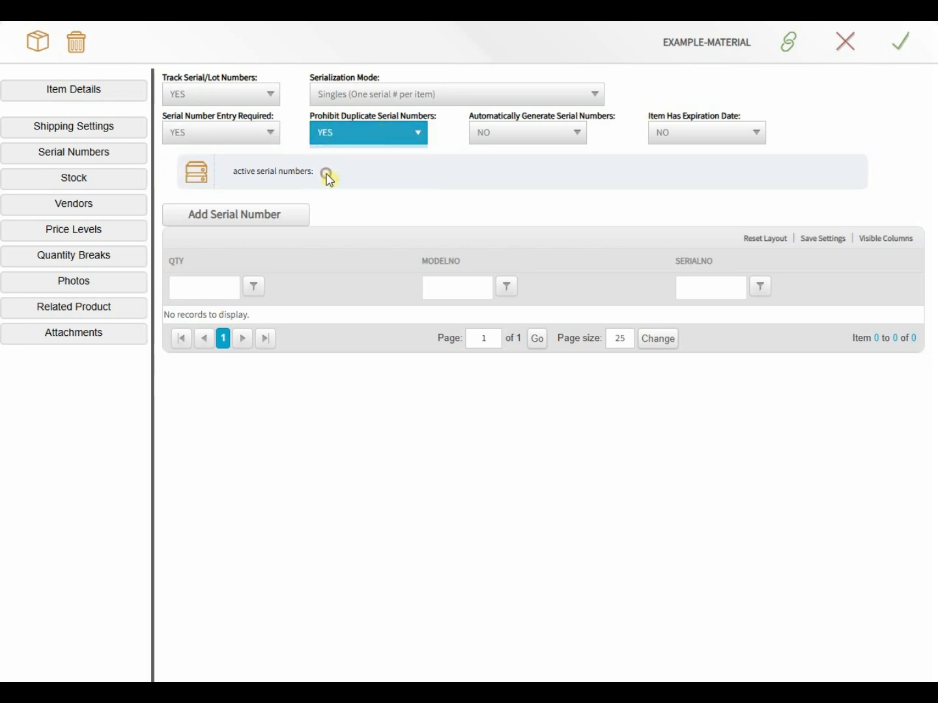
{"action": "left_click", "coordinate": [516, 132]}
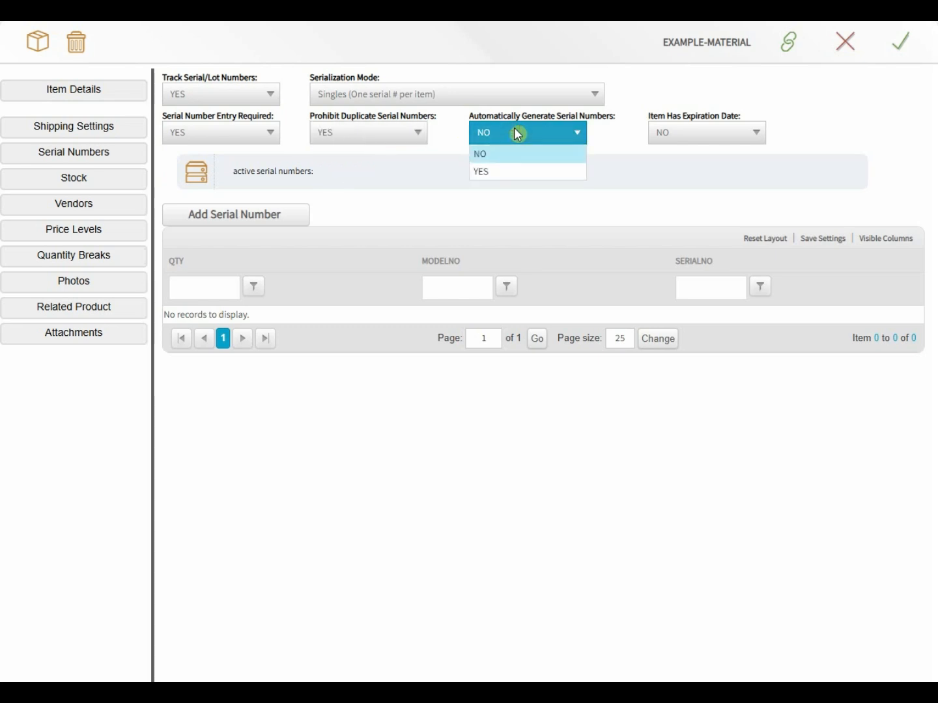
{"action": "left_click", "coordinate": [507, 153]}
{"action": "left_click", "coordinate": [665, 131]}
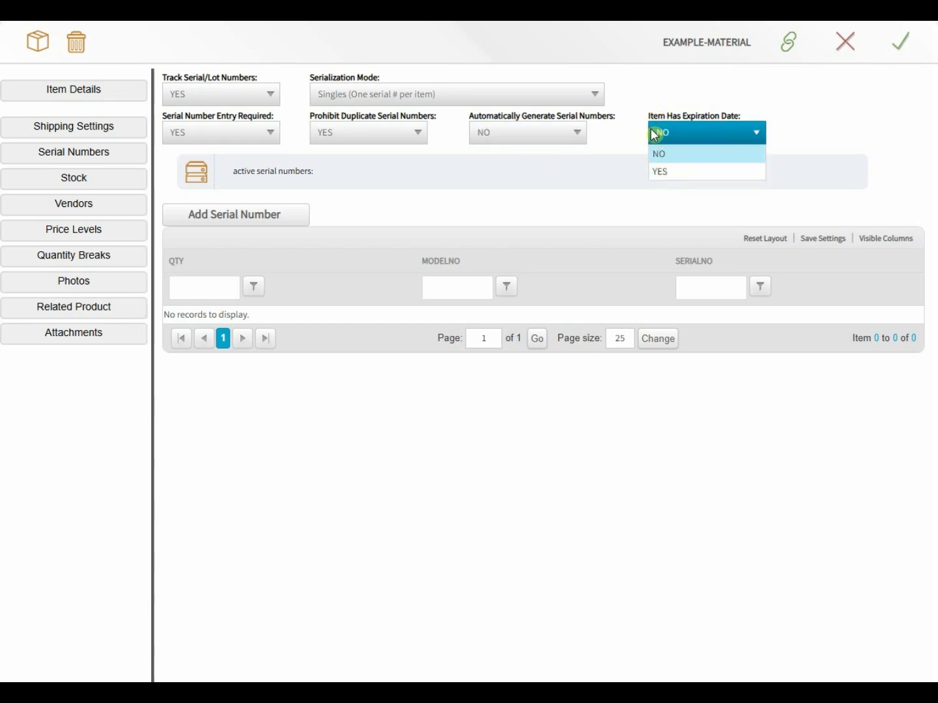
{"action": "left_click", "coordinate": [616, 133]}
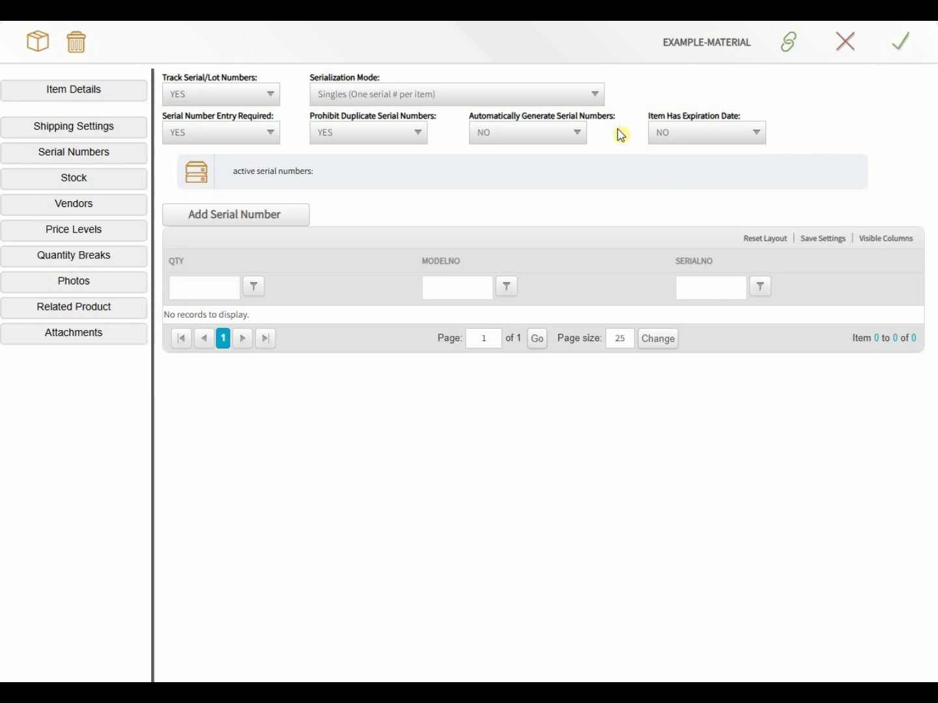
{"action": "left_click", "coordinate": [97, 184]}
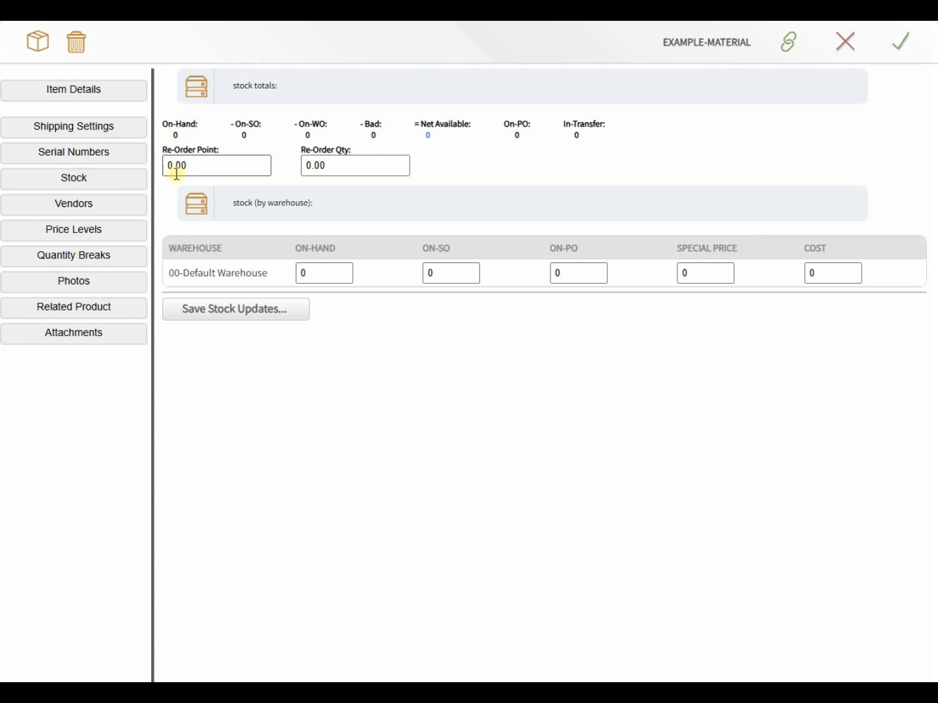
Step: Set Re-Order Point 50 and Re-Order Qty 500, save stock updates, and show Vendors
{"action": "left_click", "coordinate": [214, 168]}
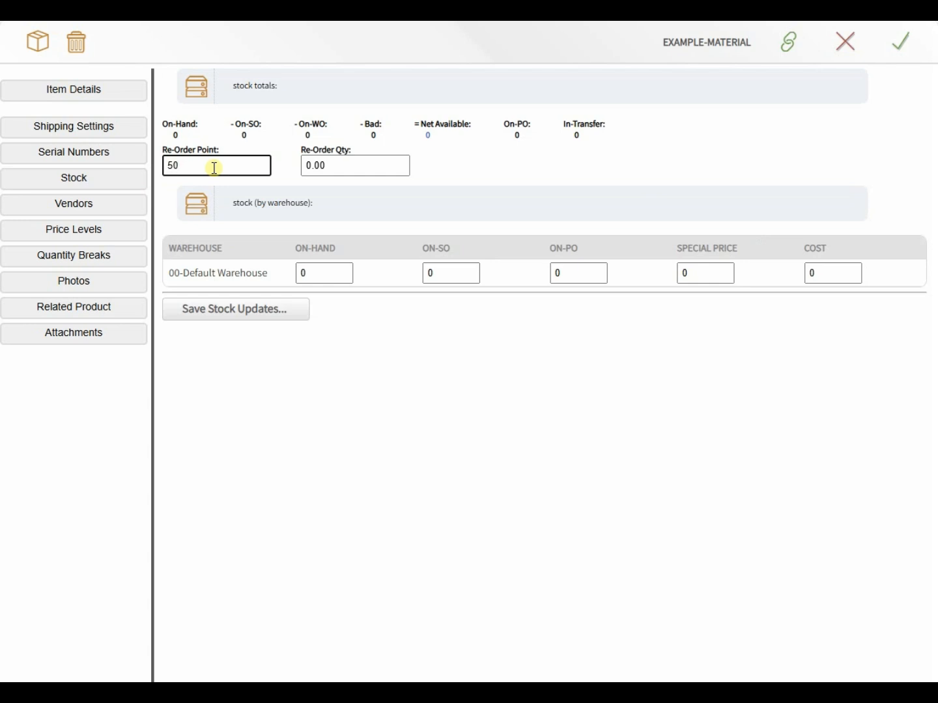
{"action": "key", "text": "Tab"}
{"action": "type", "text": "5"}
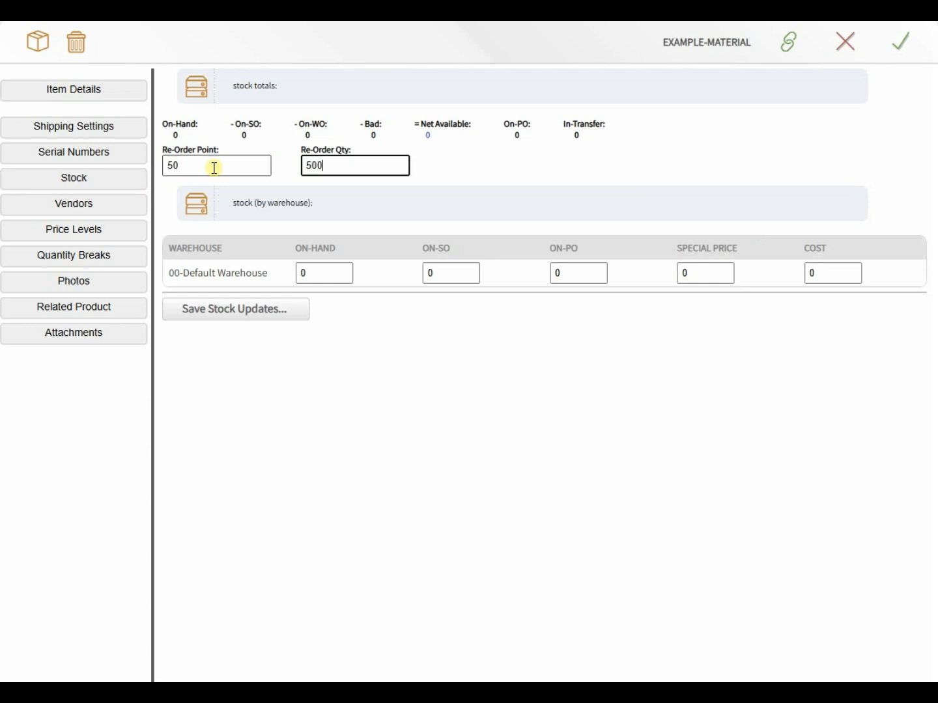
{"action": "key", "text": "Tab"}
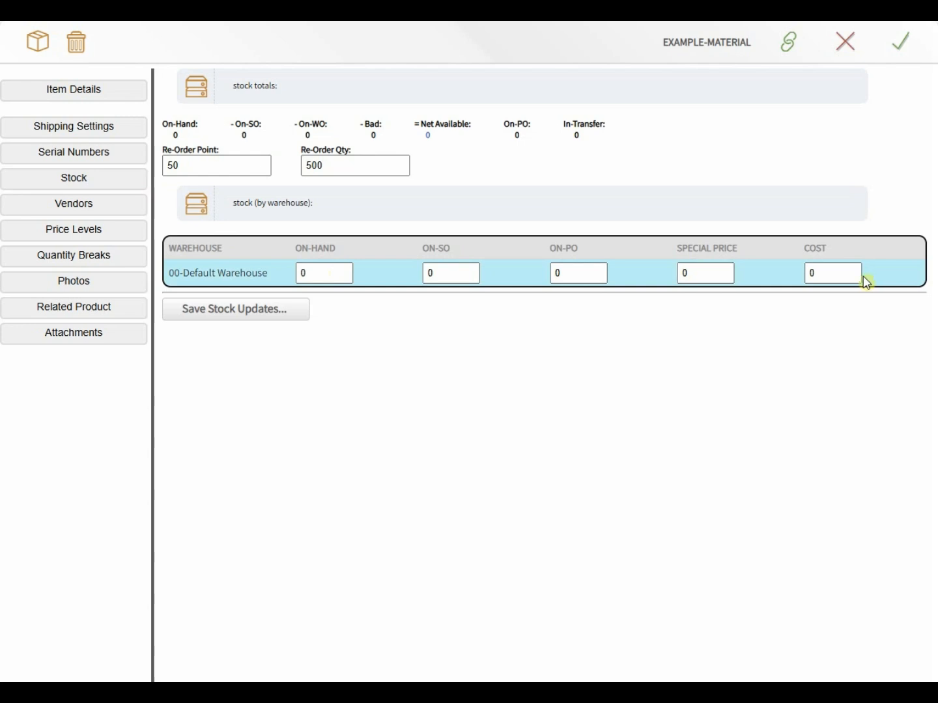
{"action": "left_click", "coordinate": [227, 314]}
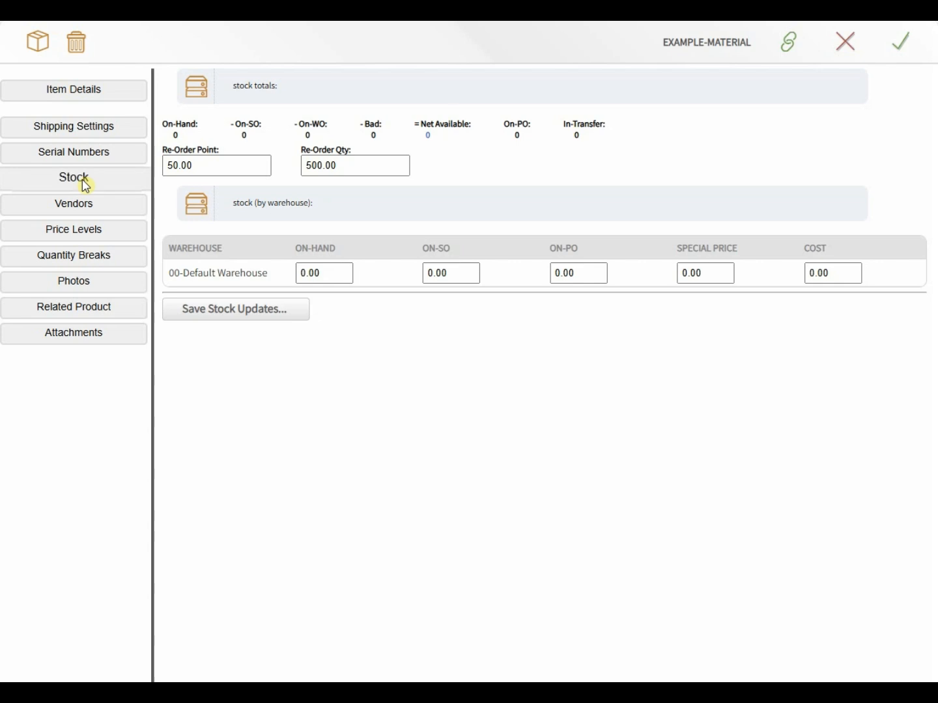
{"action": "left_click", "coordinate": [73, 207]}
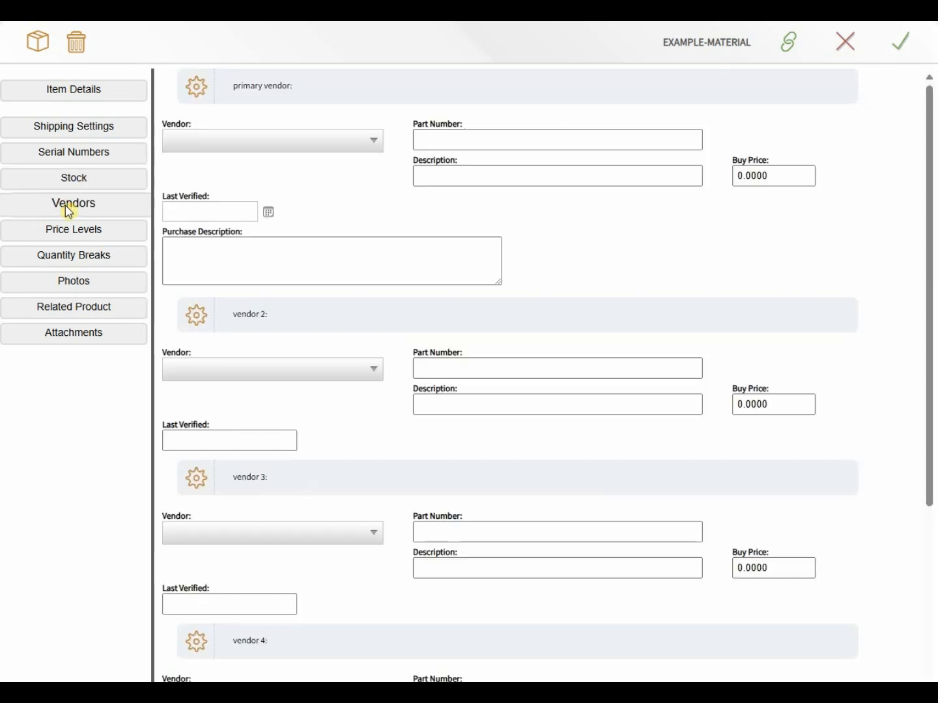
Step: Choose EDD as primary vendor with part number VENDOR-PART-EXAMPLE and a vendor description
{"action": "left_click", "coordinate": [226, 147]}
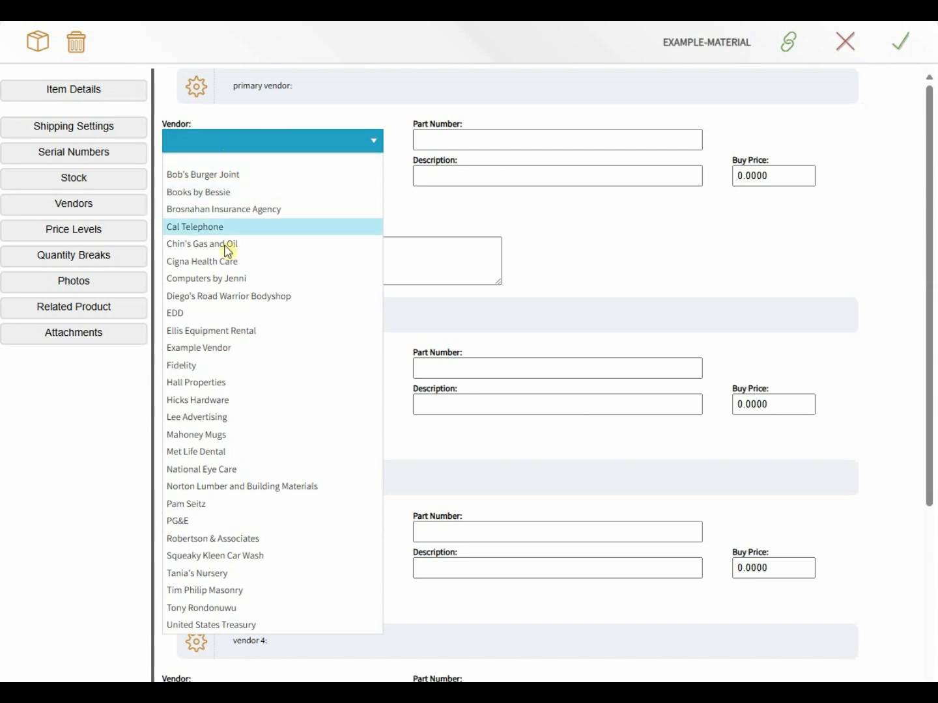
{"action": "left_click", "coordinate": [209, 313]}
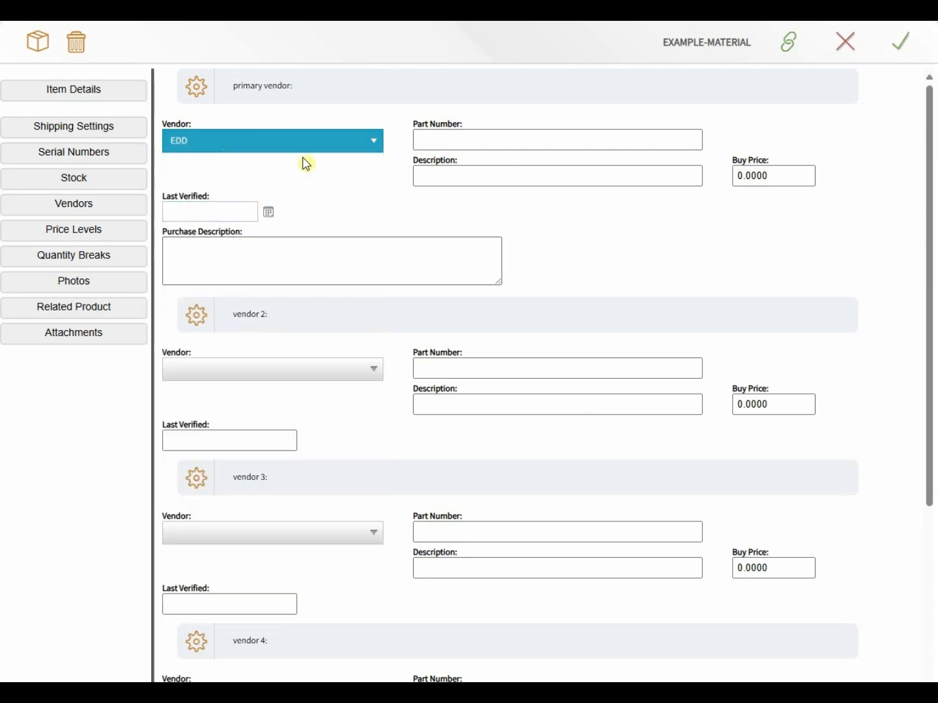
{"action": "left_click", "coordinate": [461, 140]}
{"action": "type", "text": "VENDOR"}
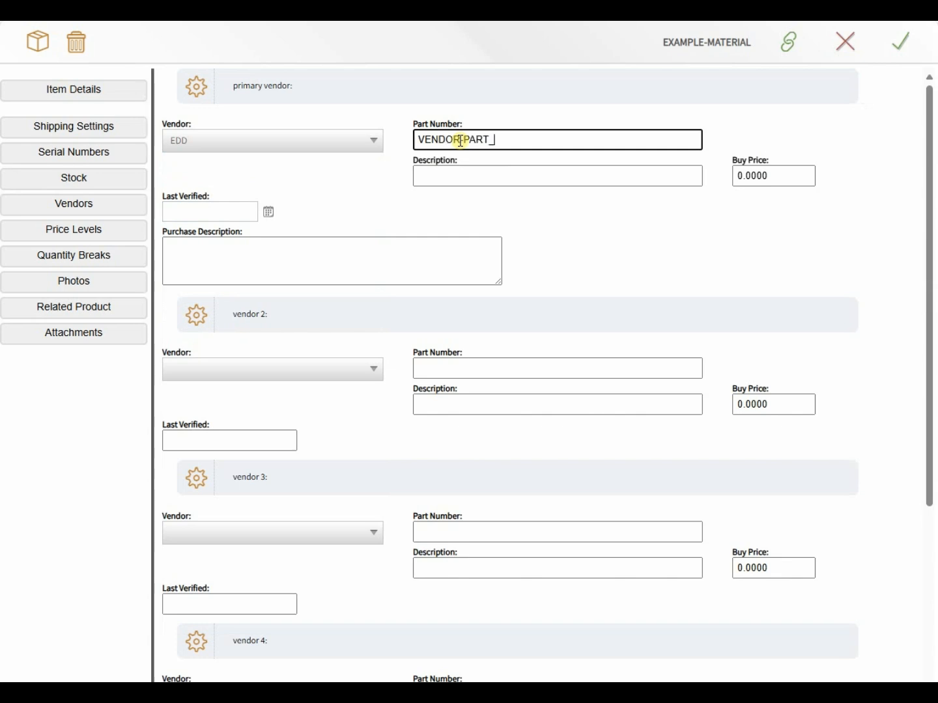
{"action": "type", "text": "-PART-EXAMPLE"}
{"action": "key", "text": "Tab"}
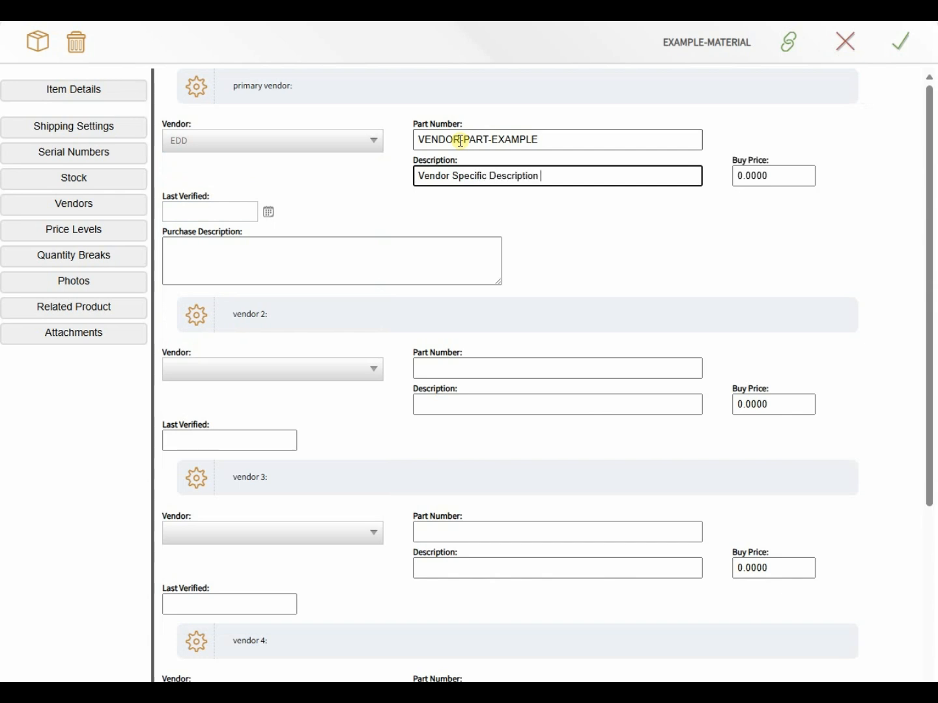
{"action": "type", "text": "Here"}
{"action": "key", "text": "Tab"}
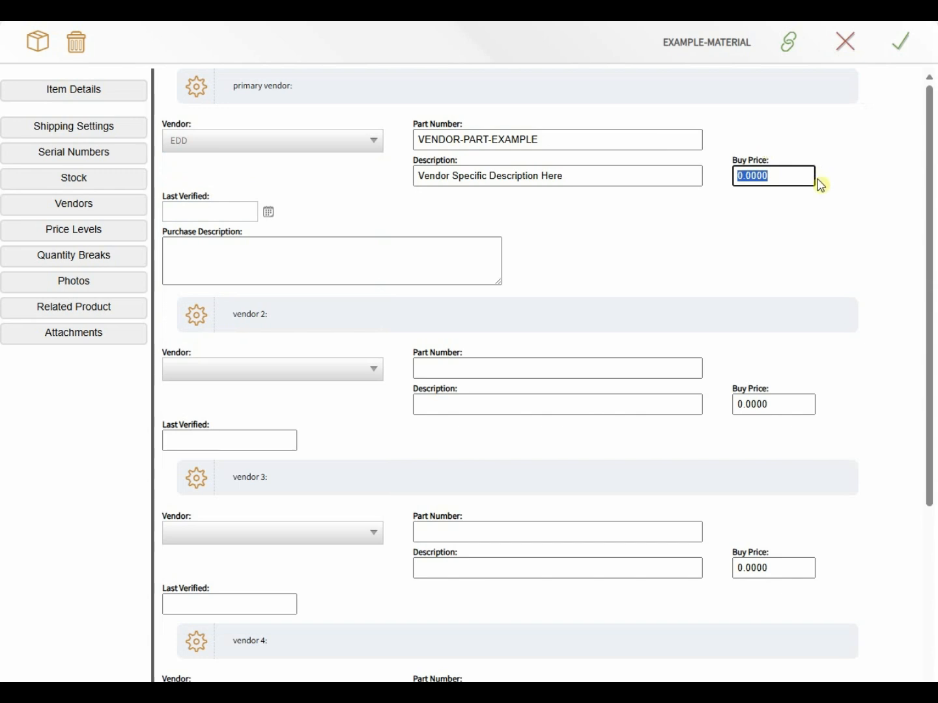
Step: Set buy price 25.00, last verified 3 February 2025, and a vendor-specific purchase description
{"action": "left_click", "coordinate": [796, 176]}
{"action": "double_click", "coordinate": [797, 175]}
{"action": "type", "text": "25."}
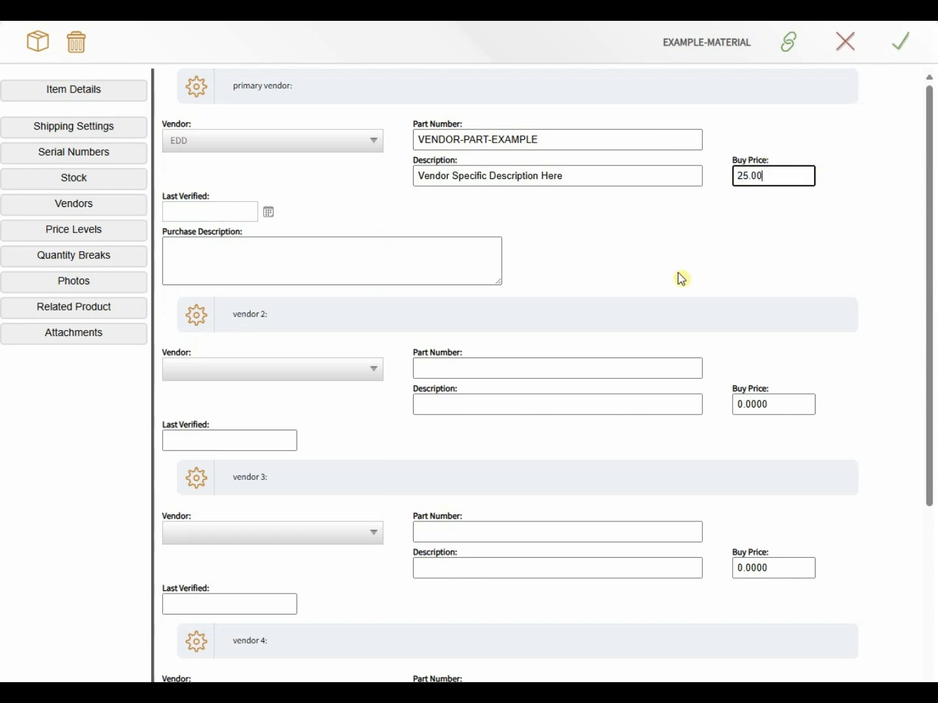
{"action": "key", "text": "Tab"}
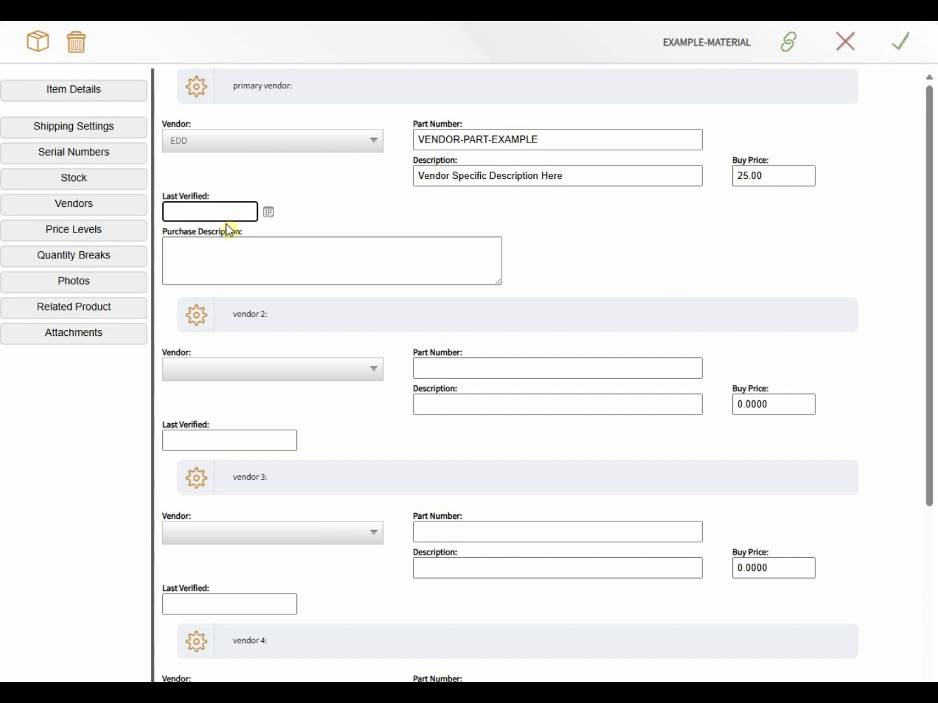
{"action": "left_click", "coordinate": [267, 211]}
{"action": "left_click", "coordinate": [220, 293]}
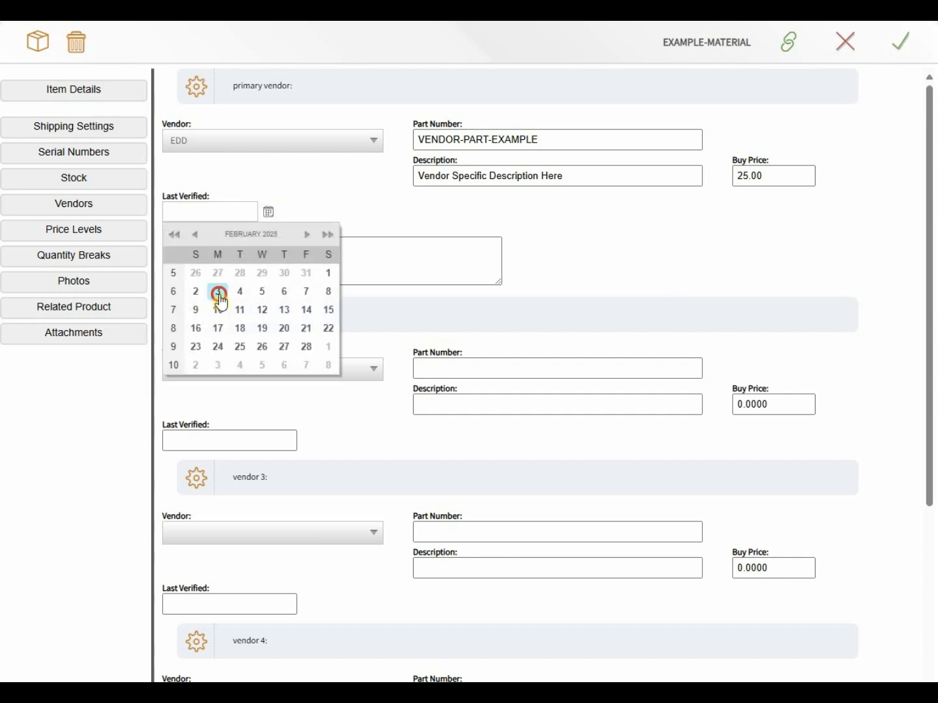
{"action": "left_click", "coordinate": [219, 263]}
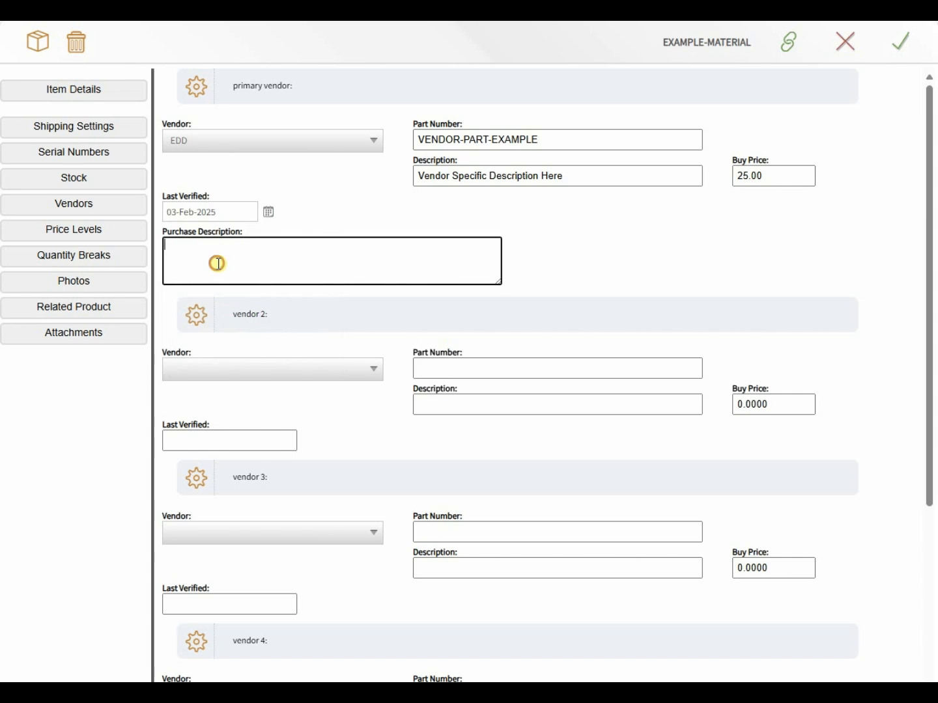
{"action": "type", "text": "Vendor Specific Vendor Descr"}
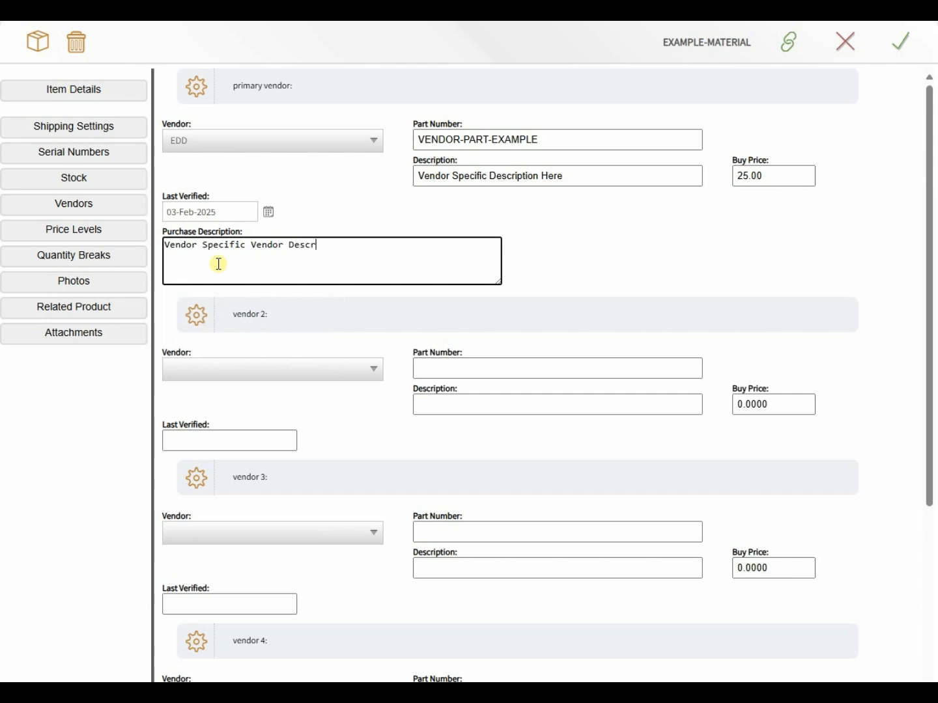
{"action": "type", "text": "iption Here"}
Step: Leave vendor 2 unset, review the vendor sections, and bring up Price Levels
{"action": "left_click", "coordinate": [266, 316]}
{"action": "left_click", "coordinate": [252, 369]}
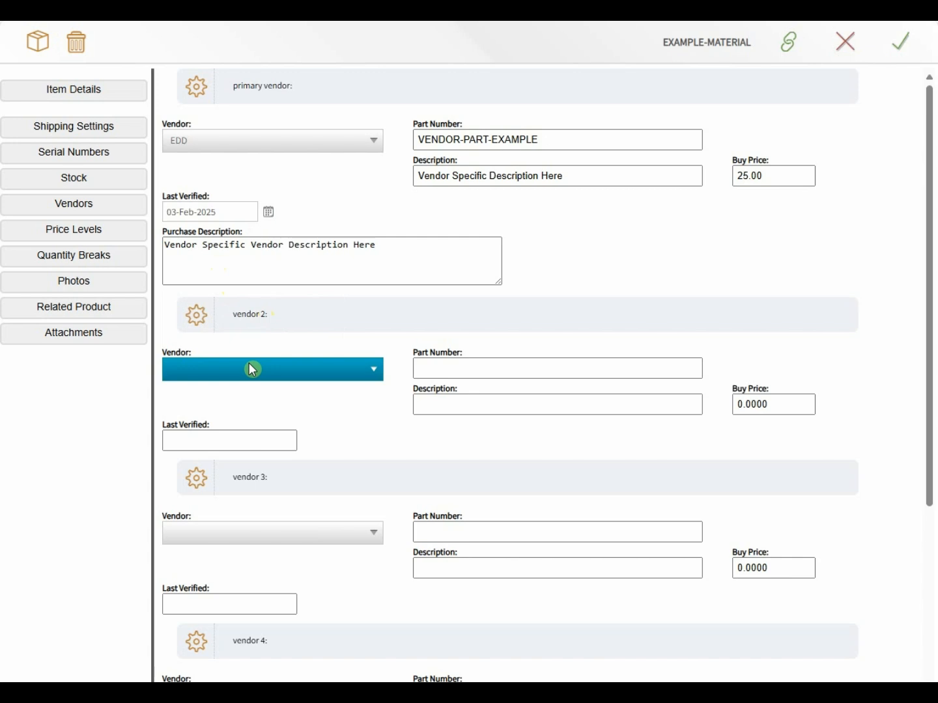
{"action": "left_click", "coordinate": [260, 355]}
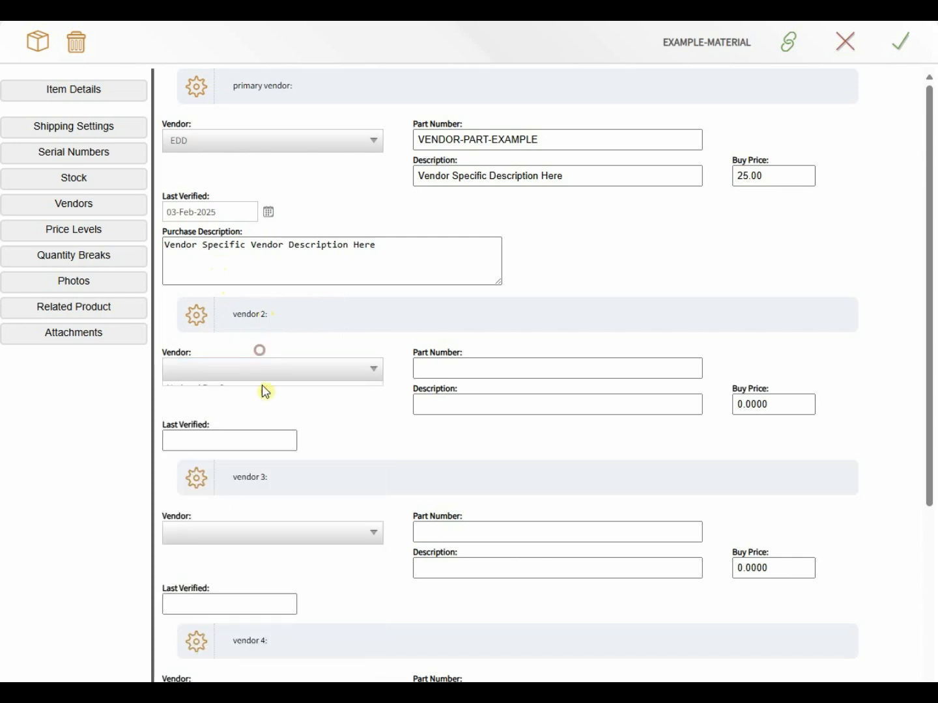
{"action": "scroll", "coordinate": [278, 438], "scroll_direction": "down", "scroll_amount": 2}
{"action": "scroll", "coordinate": [279, 437], "scroll_direction": "down", "scroll_amount": 3}
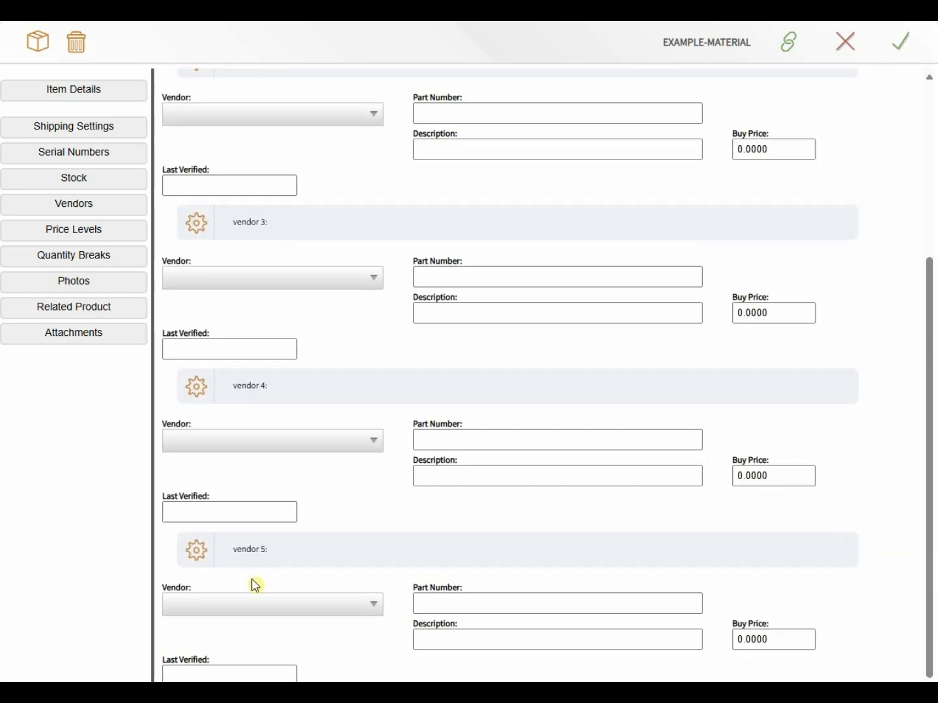
{"action": "scroll", "coordinate": [272, 521], "scroll_direction": "up", "scroll_amount": 5}
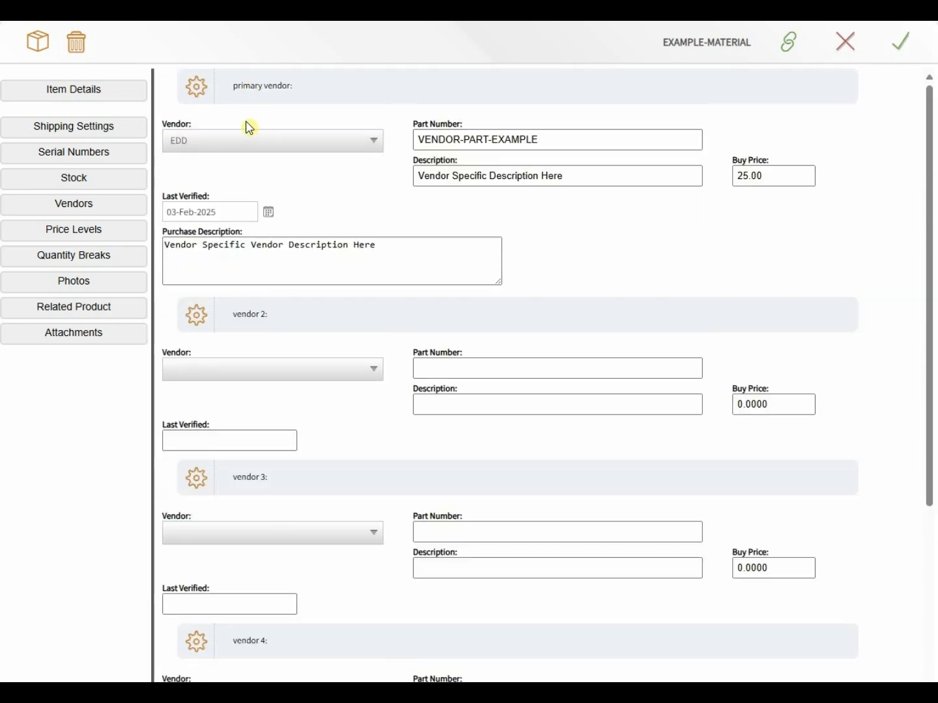
{"action": "left_click", "coordinate": [89, 211]}
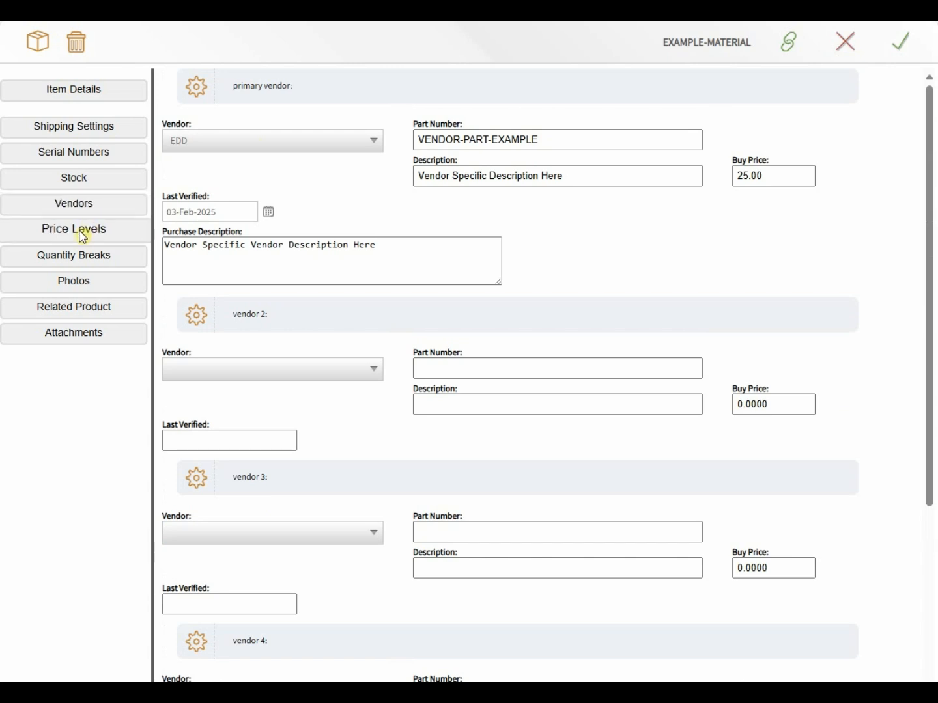
{"action": "left_click", "coordinate": [83, 234]}
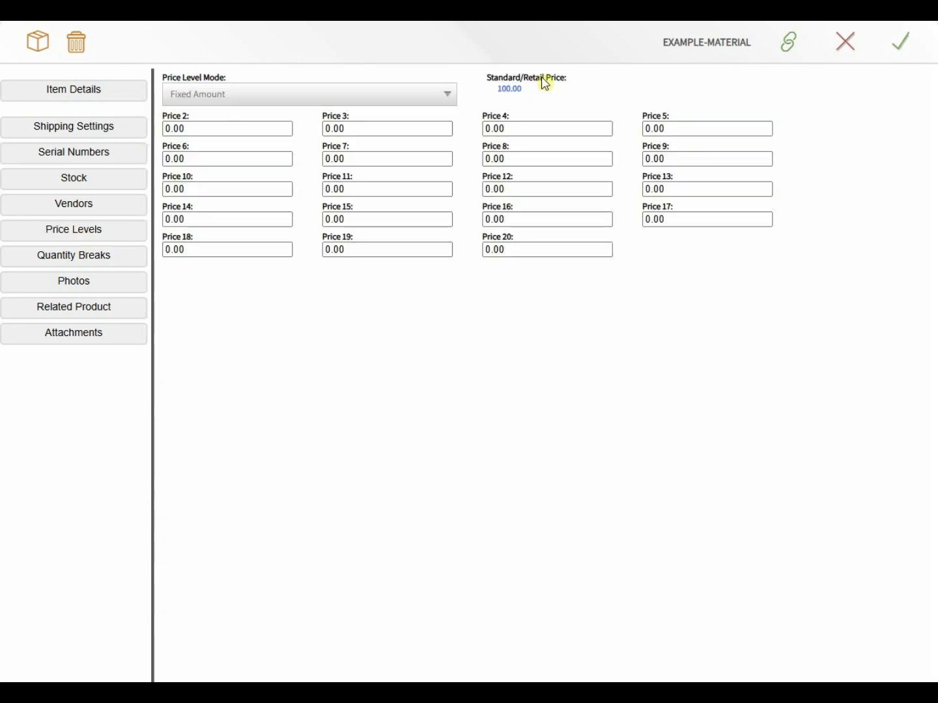
Step: Keep Price Level Mode on Fixed Amount; enter Price 2 98.00, Price 3 96.00, Price 4 94.00
{"action": "left_click_drag", "start_coordinate": [538, 88], "coordinate": [495, 91]}
{"action": "left_click", "coordinate": [349, 92]}
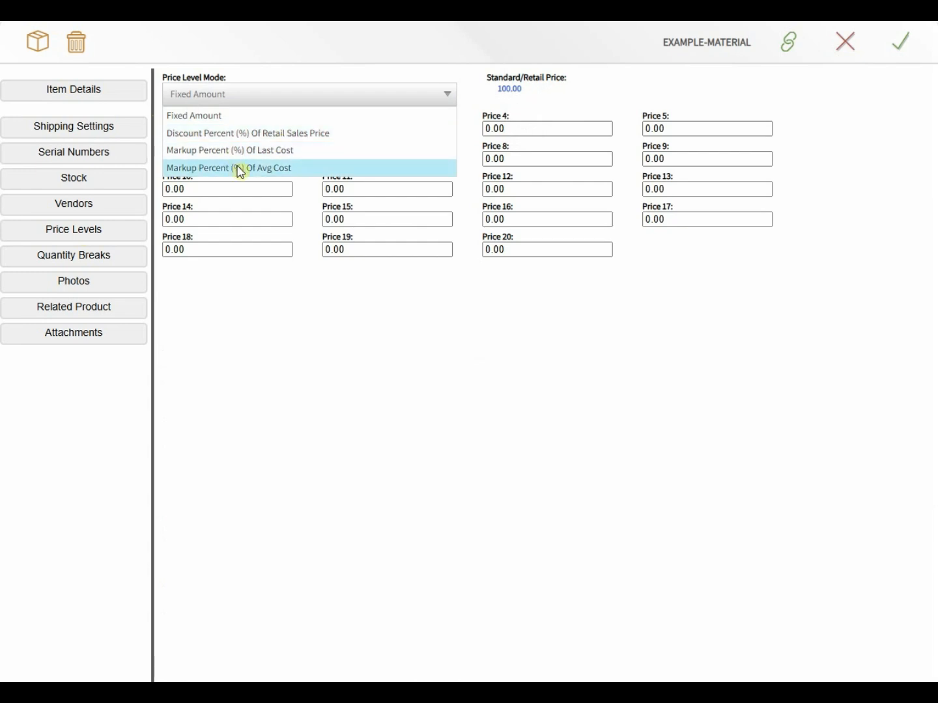
{"action": "left_click", "coordinate": [257, 77]}
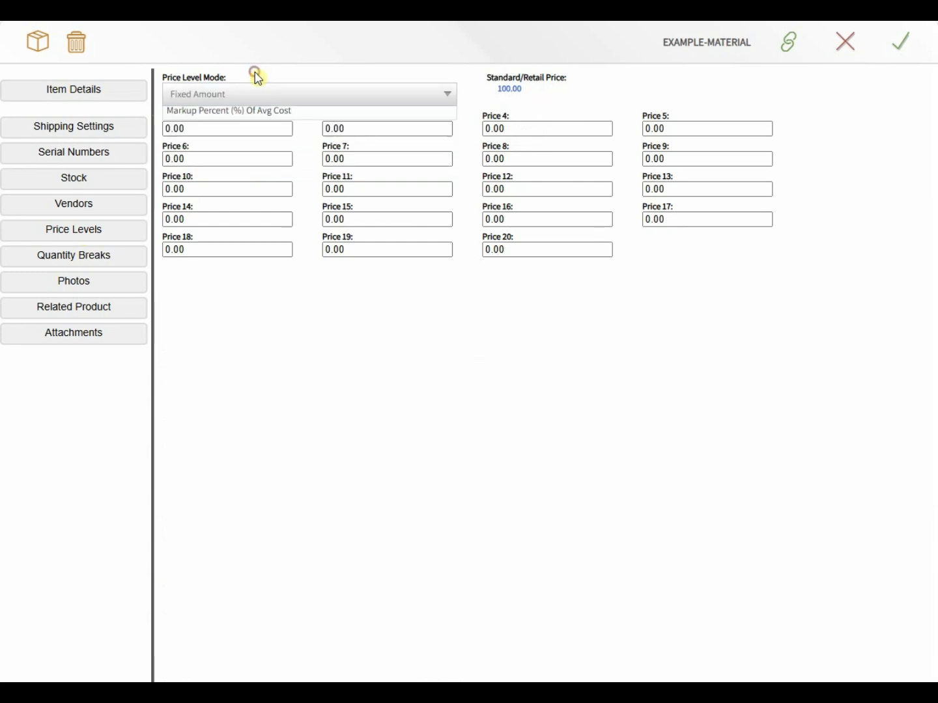
{"action": "left_click_drag", "start_coordinate": [205, 129], "coordinate": [163, 127]}
{"action": "type", "text": "98.00"}
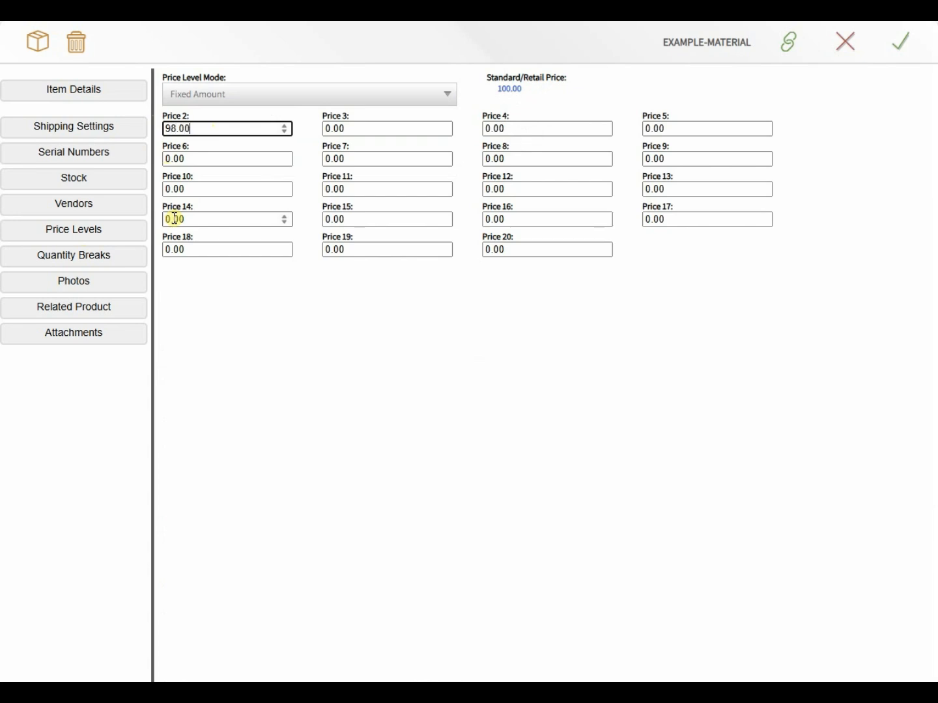
{"action": "key", "text": "Tab"}
{"action": "type", "text": "9"}
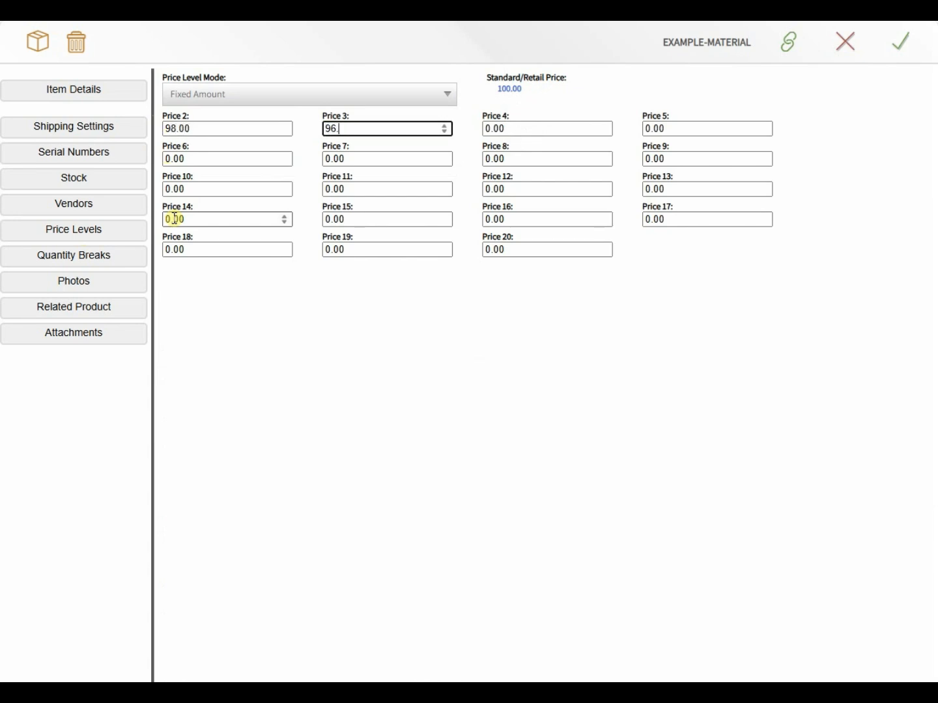
{"action": "type", "text": "6.00"}
{"action": "key", "text": "Tab"}
{"action": "type", "text": "94.00"}
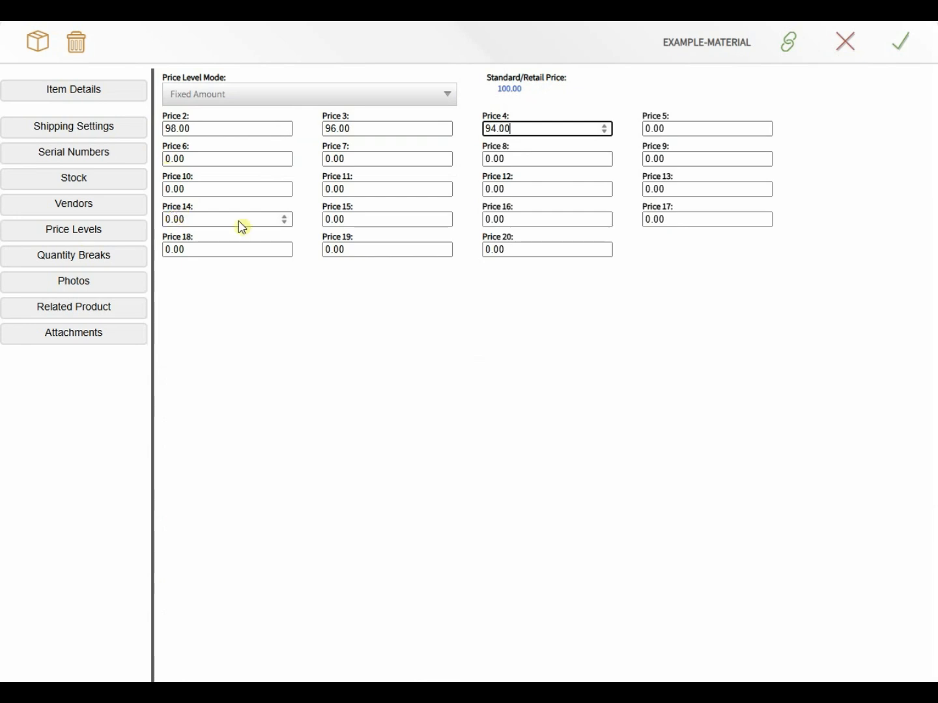
{"action": "left_click", "coordinate": [470, 124]}
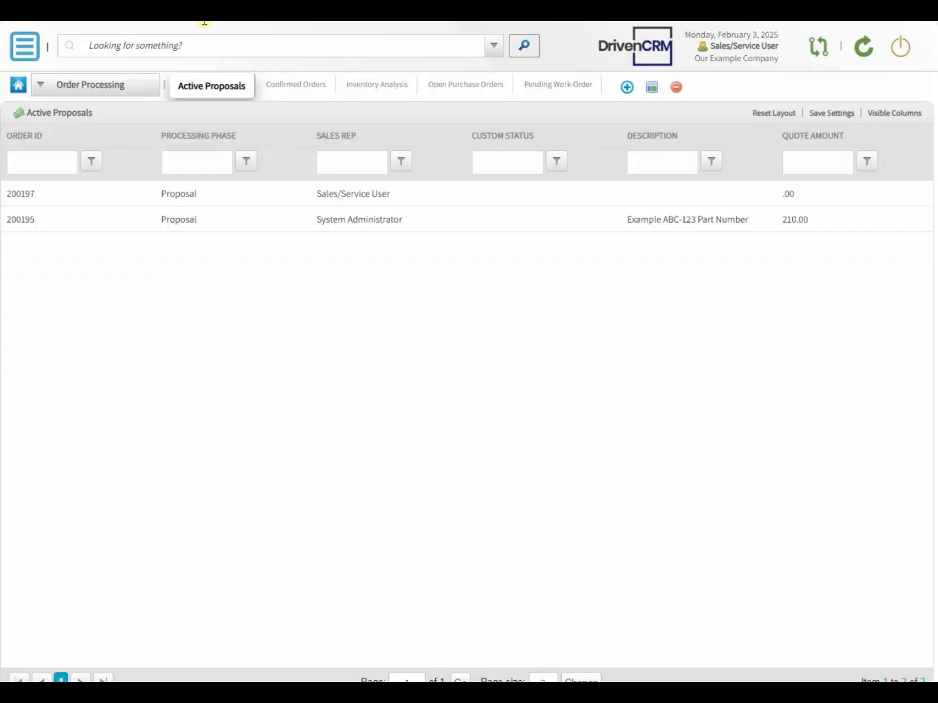
Step: Switch the group to Home Group and open the ACME Anvil Company account from CRM Contacts
{"action": "left_click", "coordinate": [111, 92]}
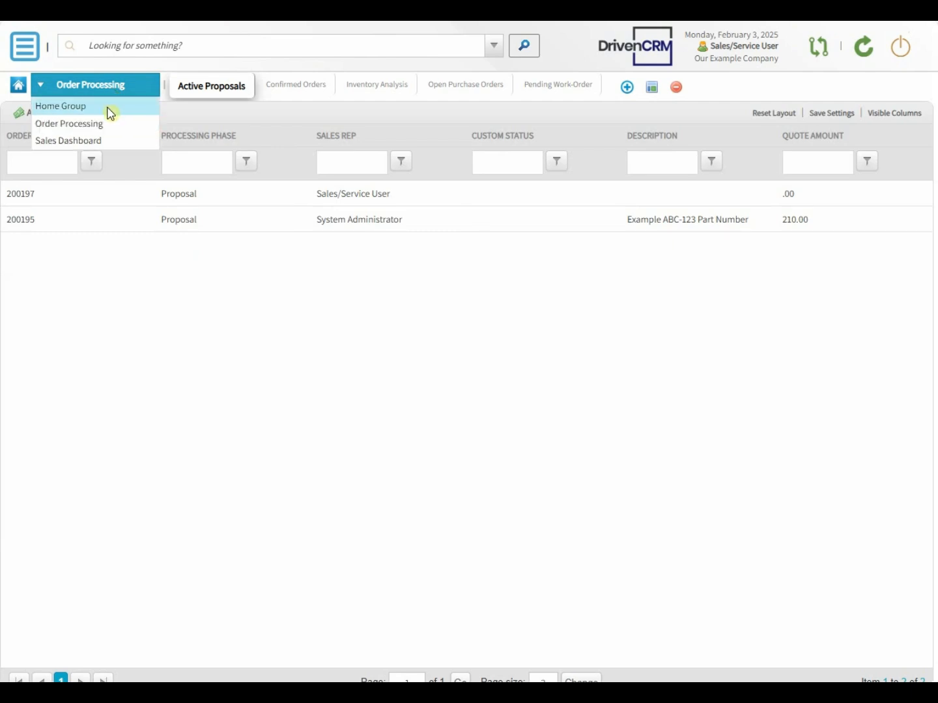
{"action": "left_click", "coordinate": [109, 109]}
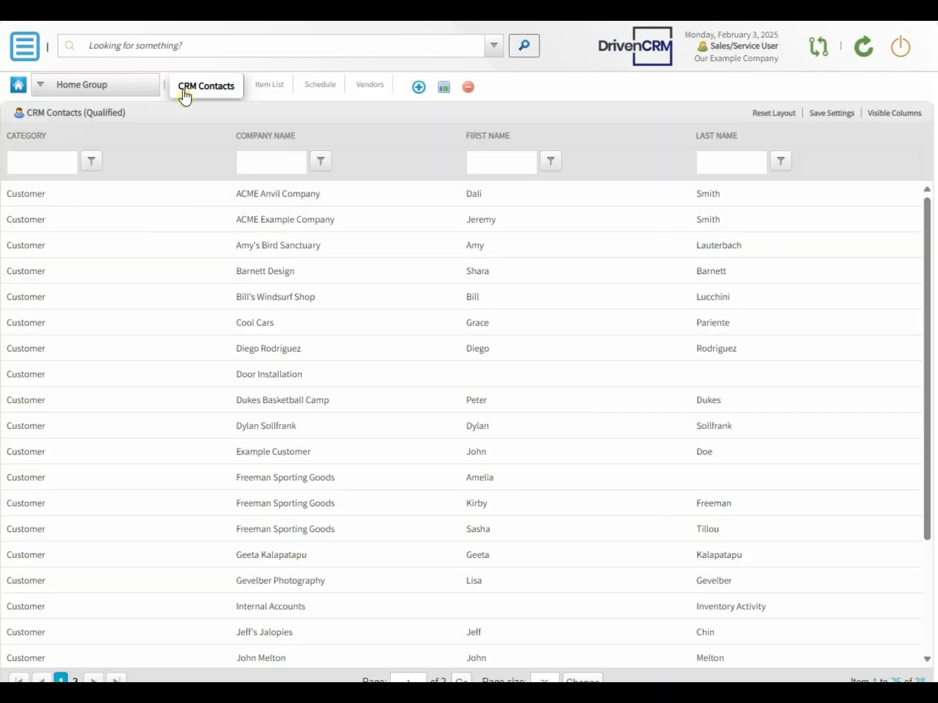
{"action": "double_click", "coordinate": [266, 195]}
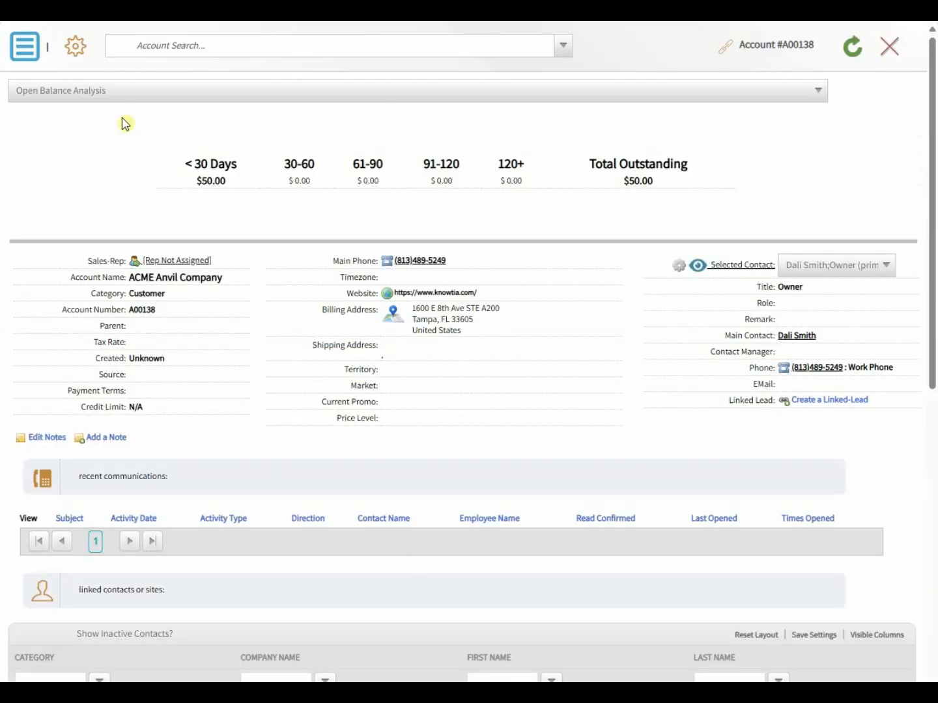
Step: Edit ACME Anvil Company's Customer Pricing Level to 02, save it, and close the account
{"action": "left_click", "coordinate": [74, 38]}
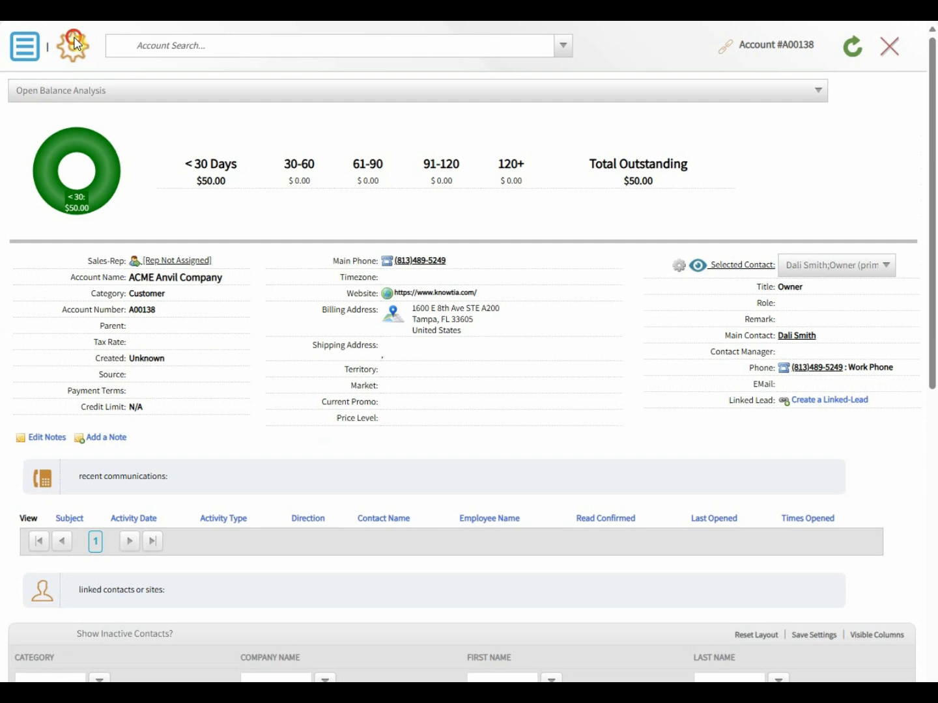
{"action": "left_click", "coordinate": [73, 40]}
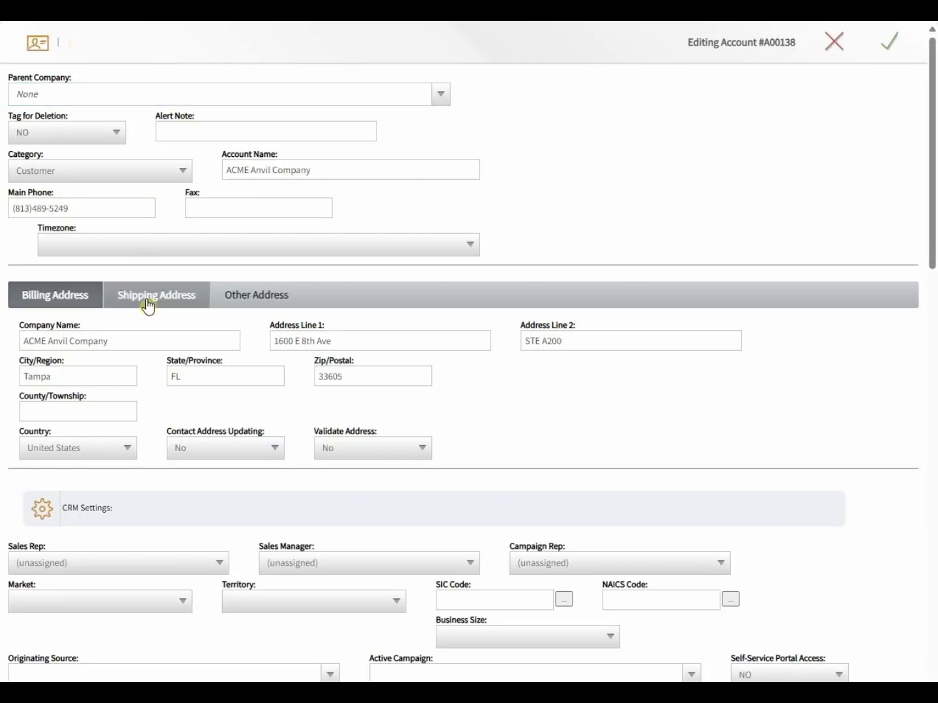
{"action": "scroll", "coordinate": [195, 431], "scroll_direction": "down", "scroll_amount": 1}
{"action": "scroll", "coordinate": [202, 427], "scroll_direction": "down", "scroll_amount": 1}
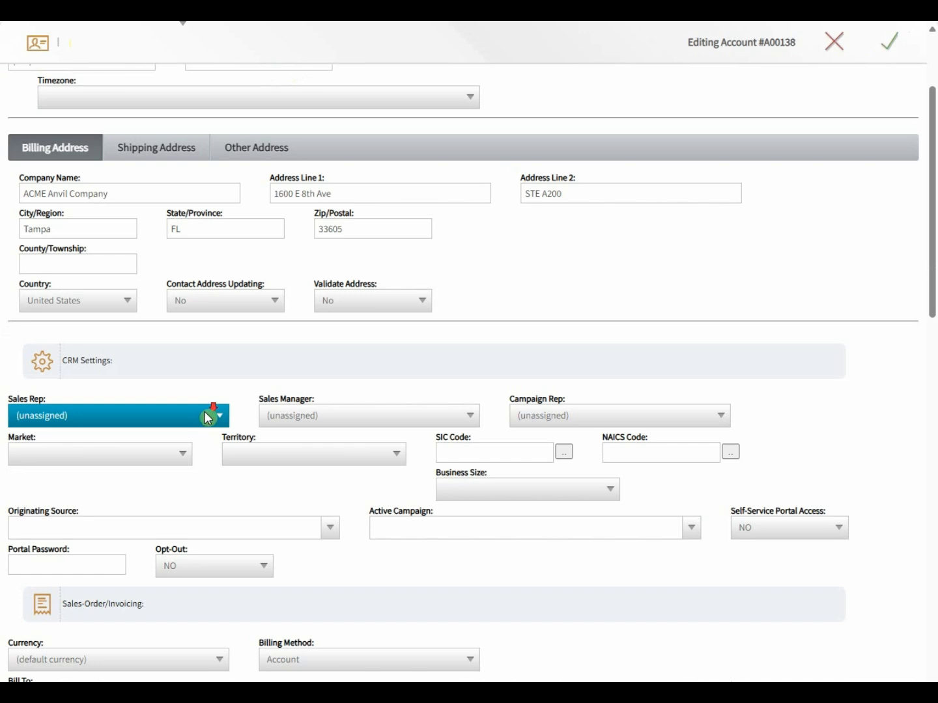
{"action": "scroll", "coordinate": [207, 420], "scroll_direction": "down", "scroll_amount": 1}
{"action": "scroll", "coordinate": [207, 417], "scroll_direction": "down", "scroll_amount": 3}
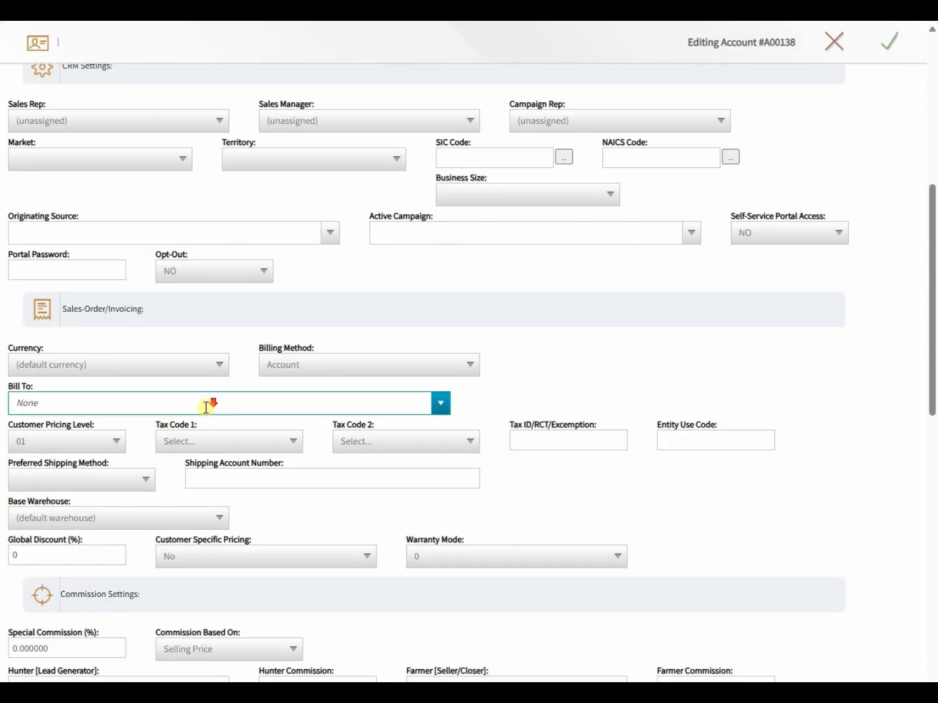
{"action": "scroll", "coordinate": [206, 407], "scroll_direction": "down", "scroll_amount": 2}
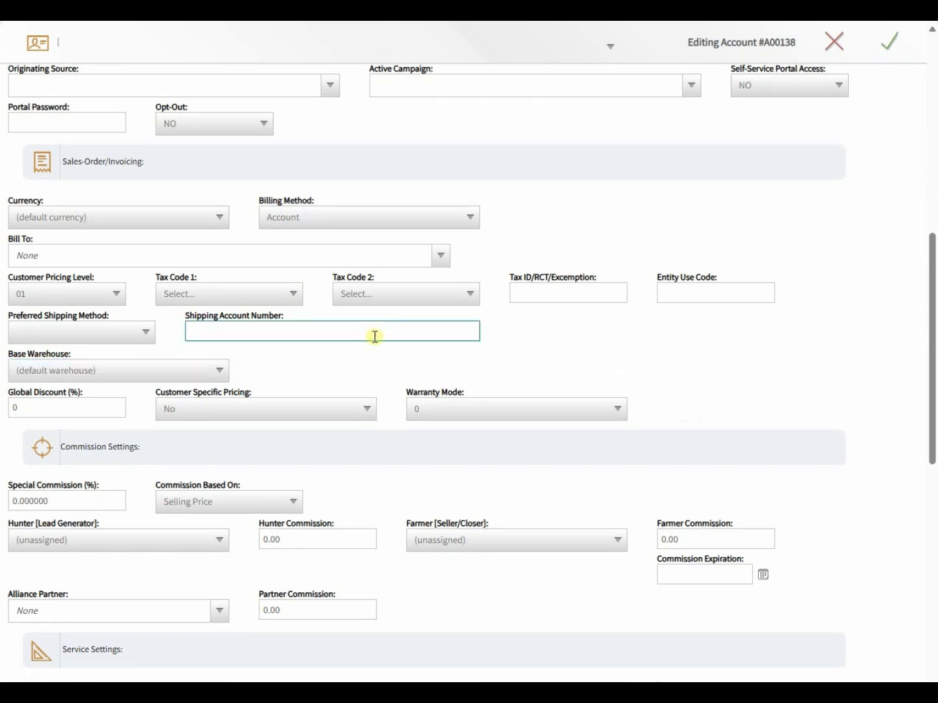
{"action": "left_click", "coordinate": [97, 293]}
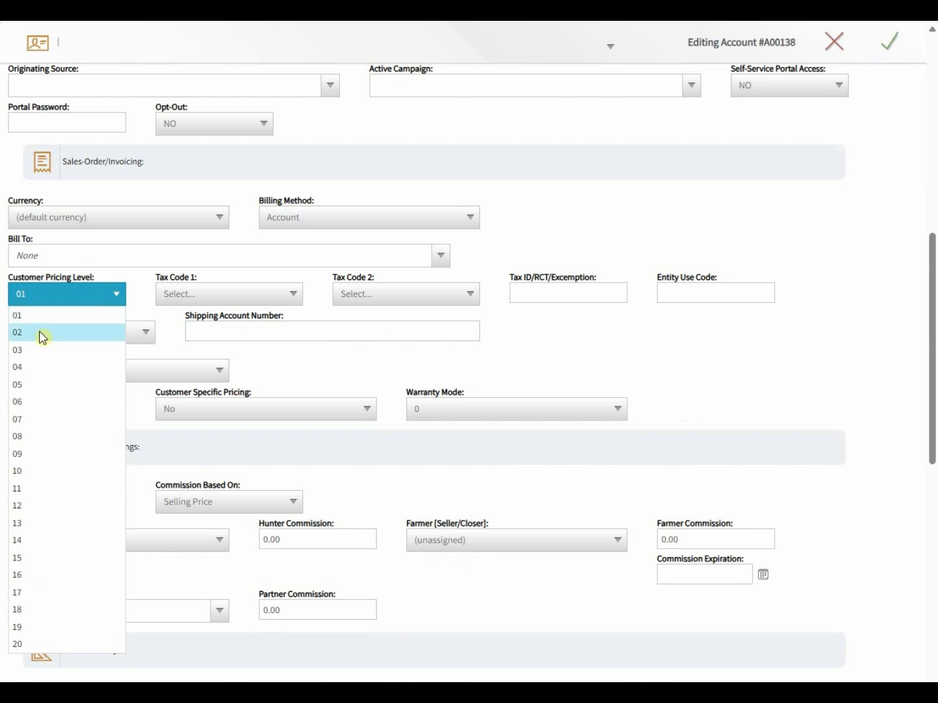
{"action": "left_click", "coordinate": [42, 334]}
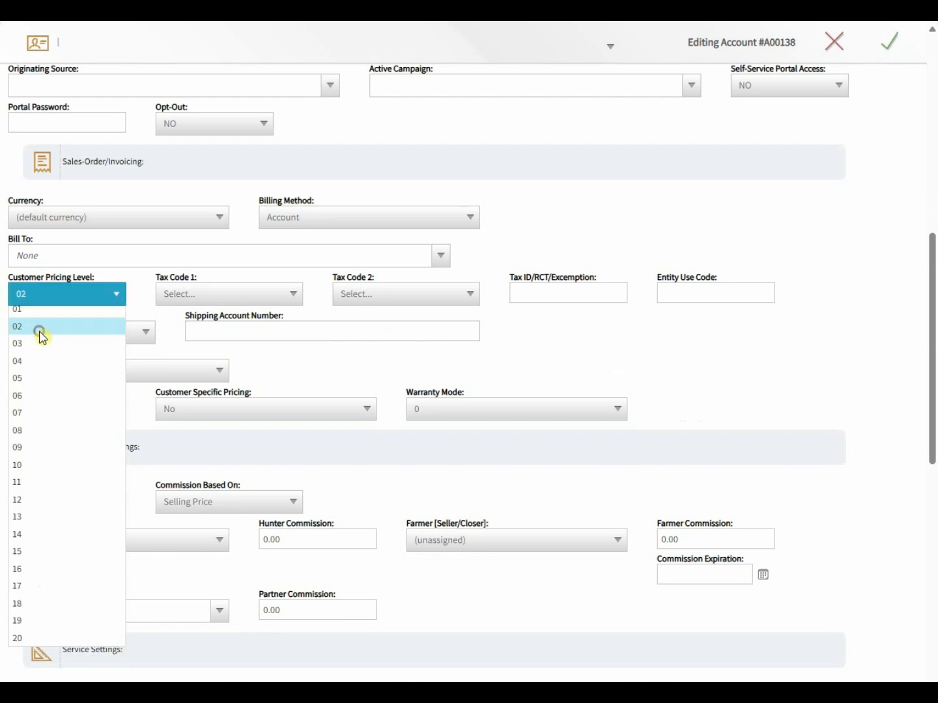
{"action": "double_click", "coordinate": [65, 278]}
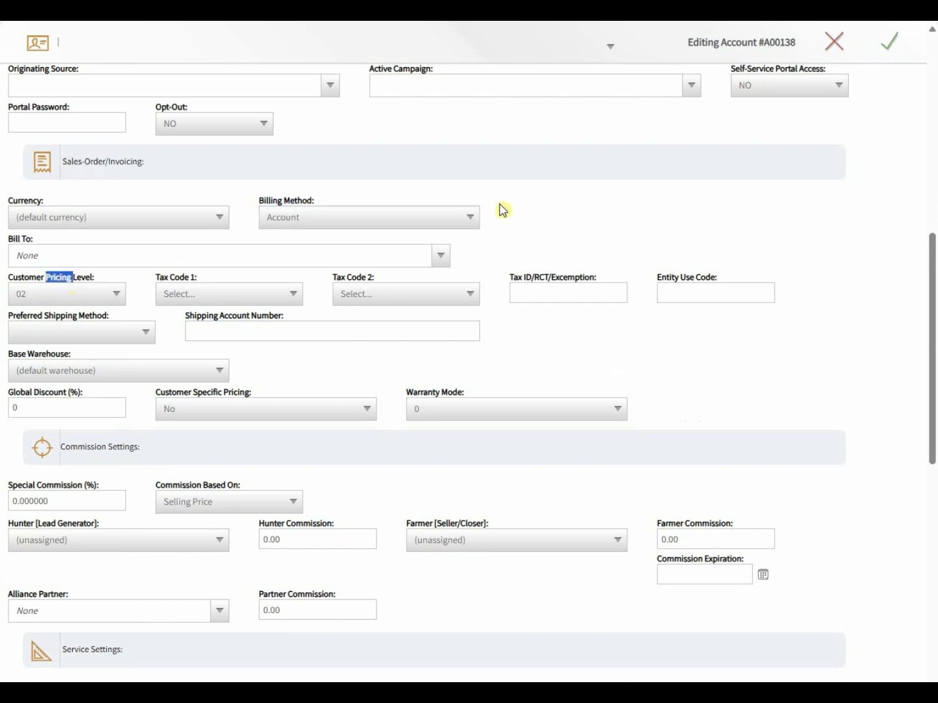
{"action": "left_click", "coordinate": [537, 208]}
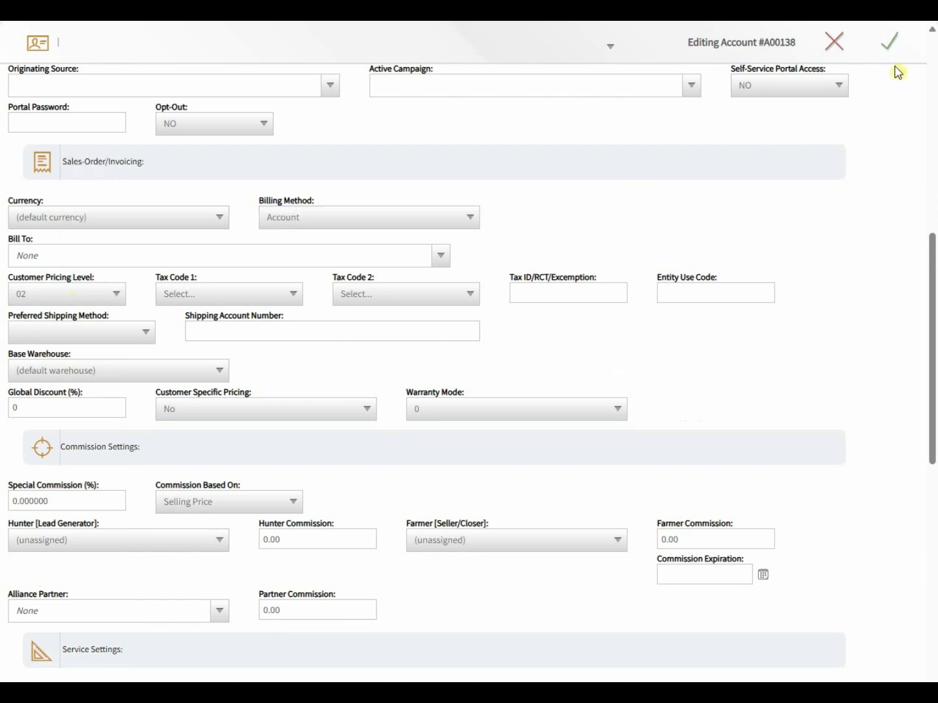
{"action": "left_click", "coordinate": [894, 46]}
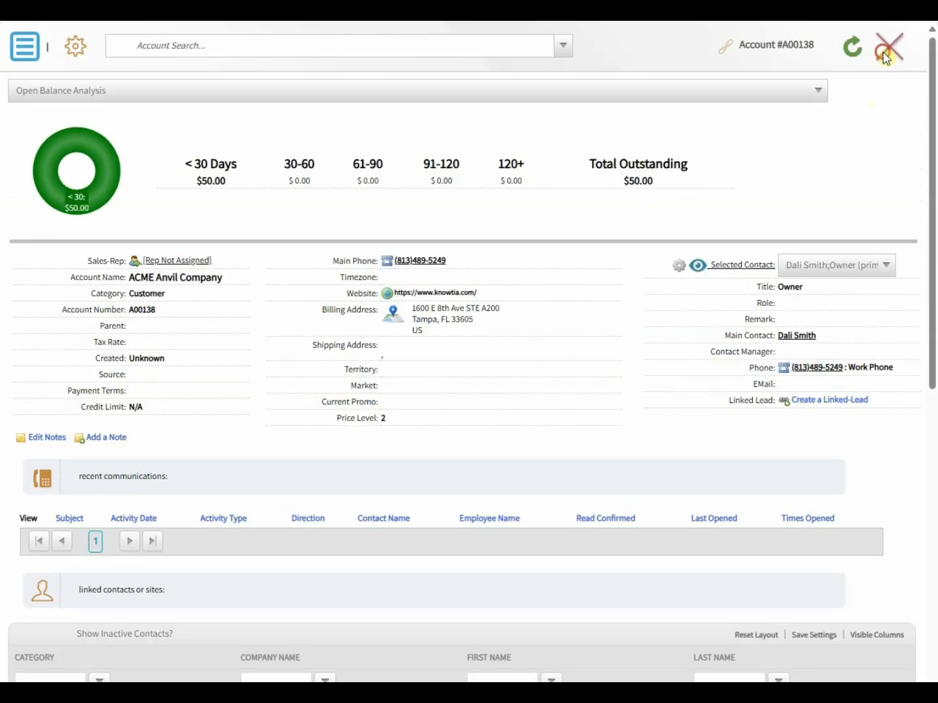
{"action": "left_click", "coordinate": [888, 47]}
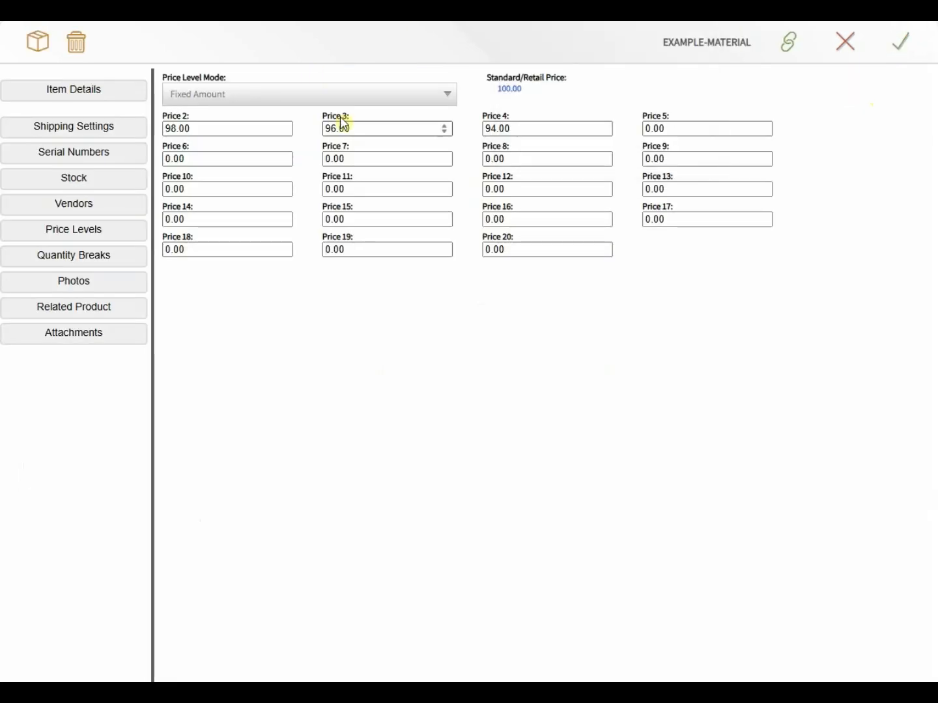
Step: On Quantity Breaks, enter the first break: quantity 10 at 98.50, left as a fixed price
{"action": "left_click", "coordinate": [240, 128]}
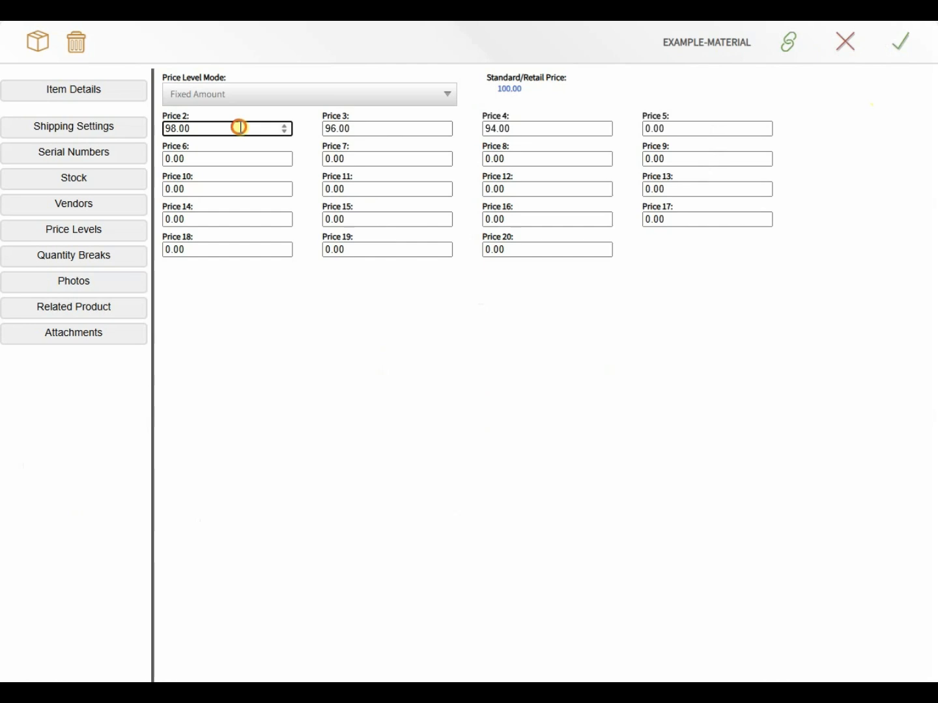
{"action": "left_click_drag", "start_coordinate": [240, 127], "coordinate": [159, 128]}
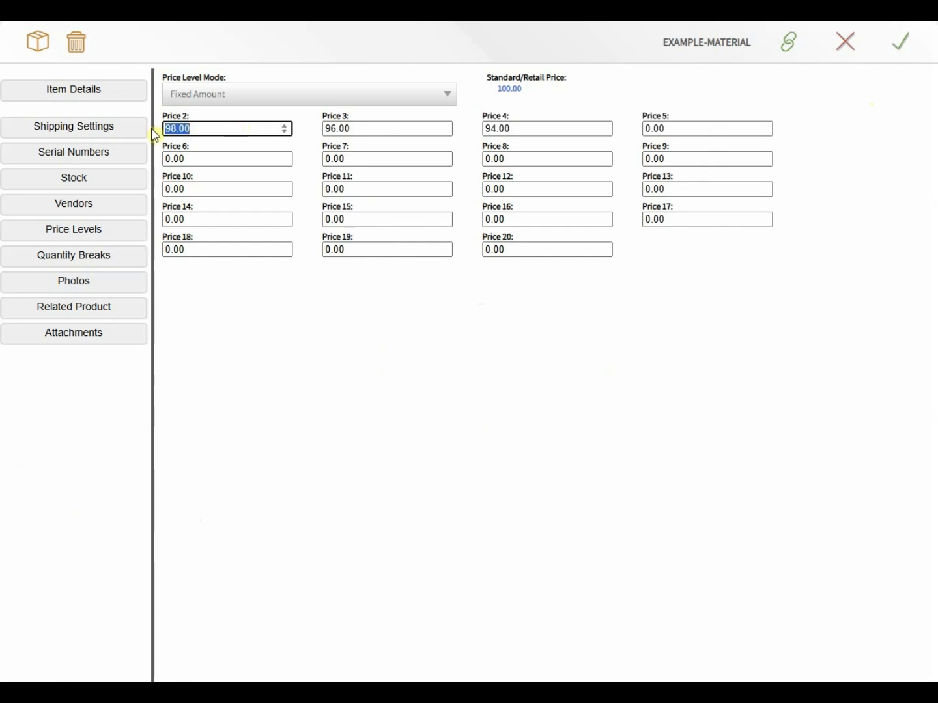
{"action": "left_click", "coordinate": [311, 123]}
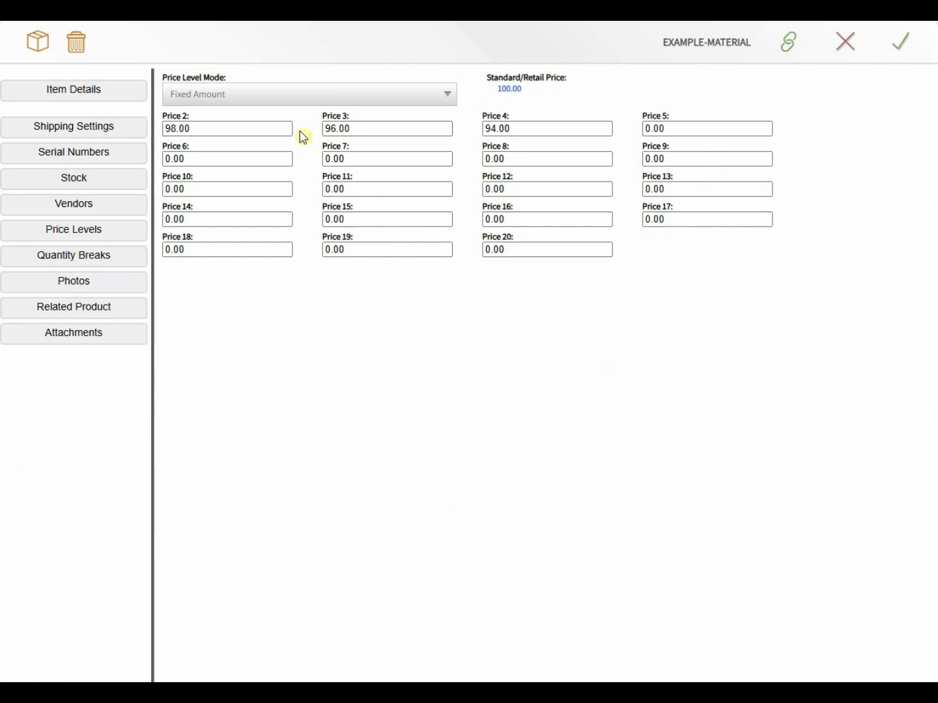
{"action": "left_click", "coordinate": [94, 259]}
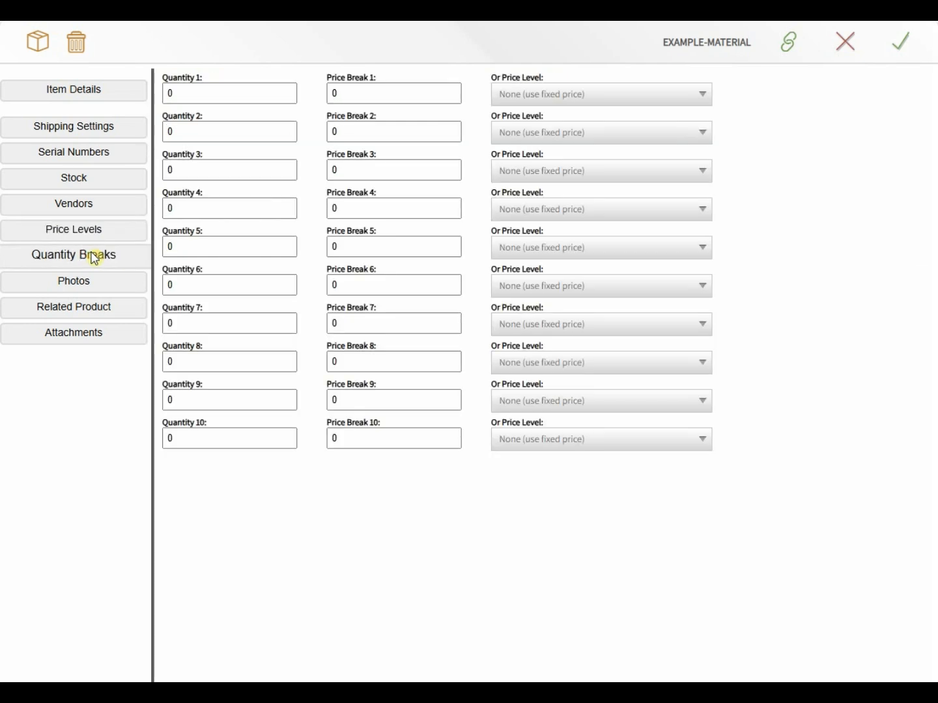
{"action": "left_click", "coordinate": [209, 95]}
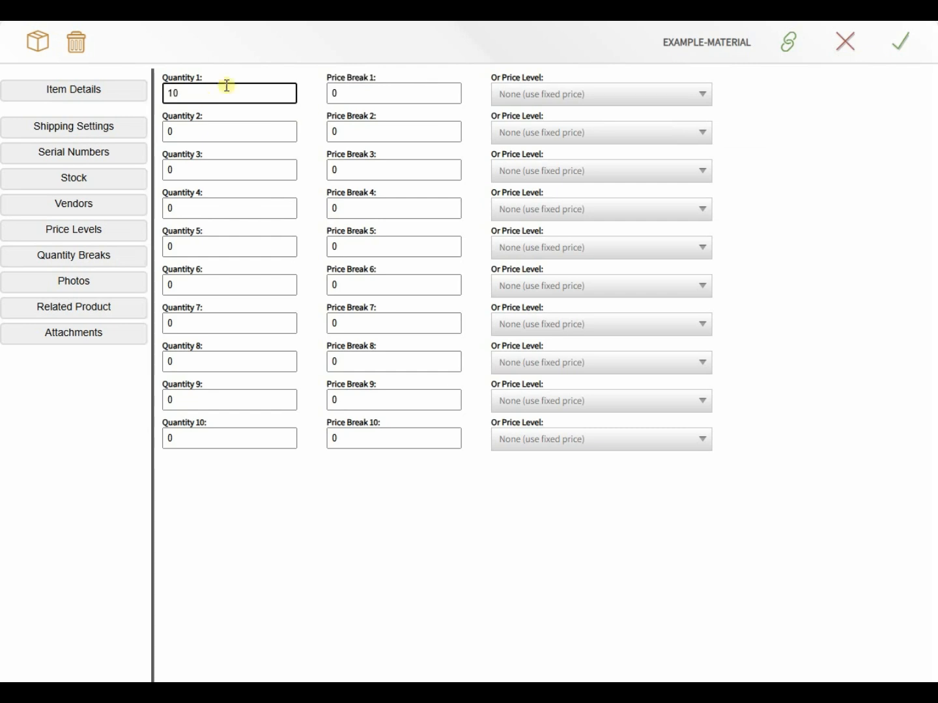
{"action": "key", "text": "Tab"}
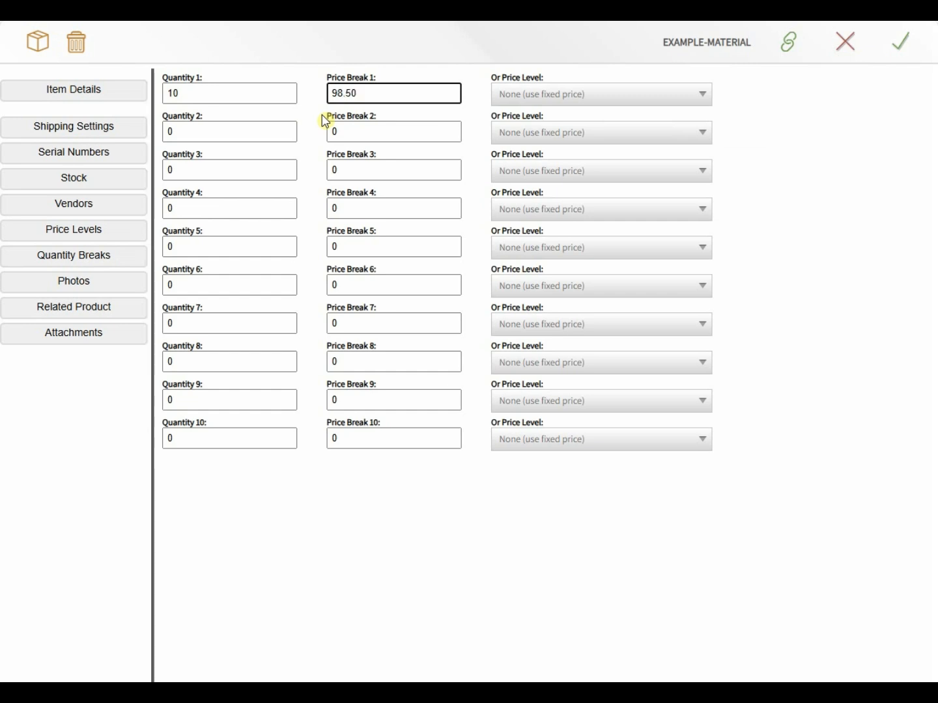
{"action": "key", "text": "Tab"}
{"action": "left_click", "coordinate": [572, 95]}
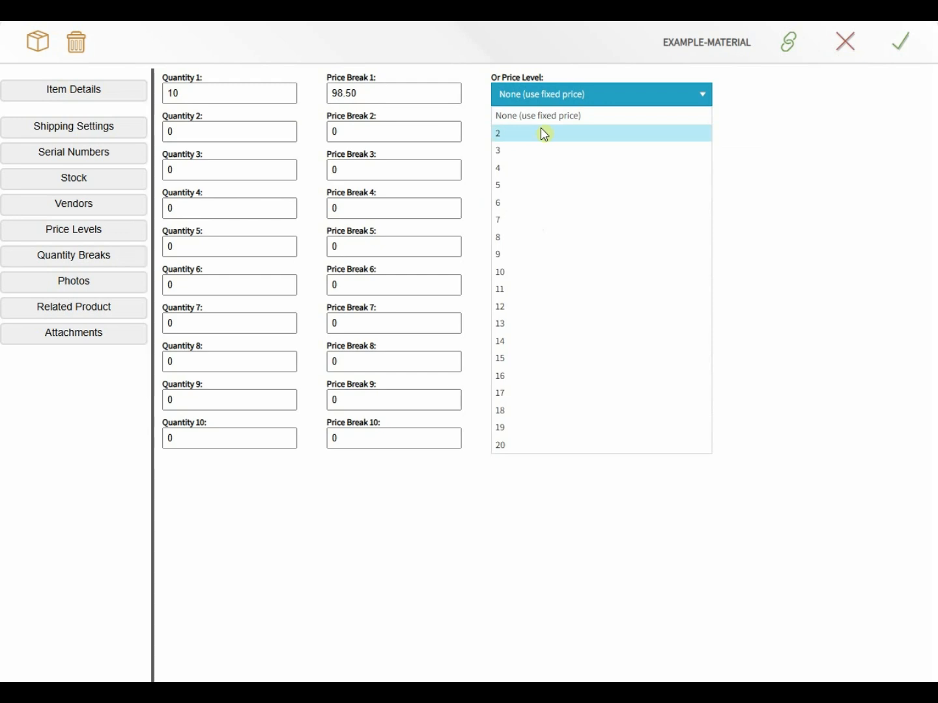
{"action": "left_click", "coordinate": [467, 79]}
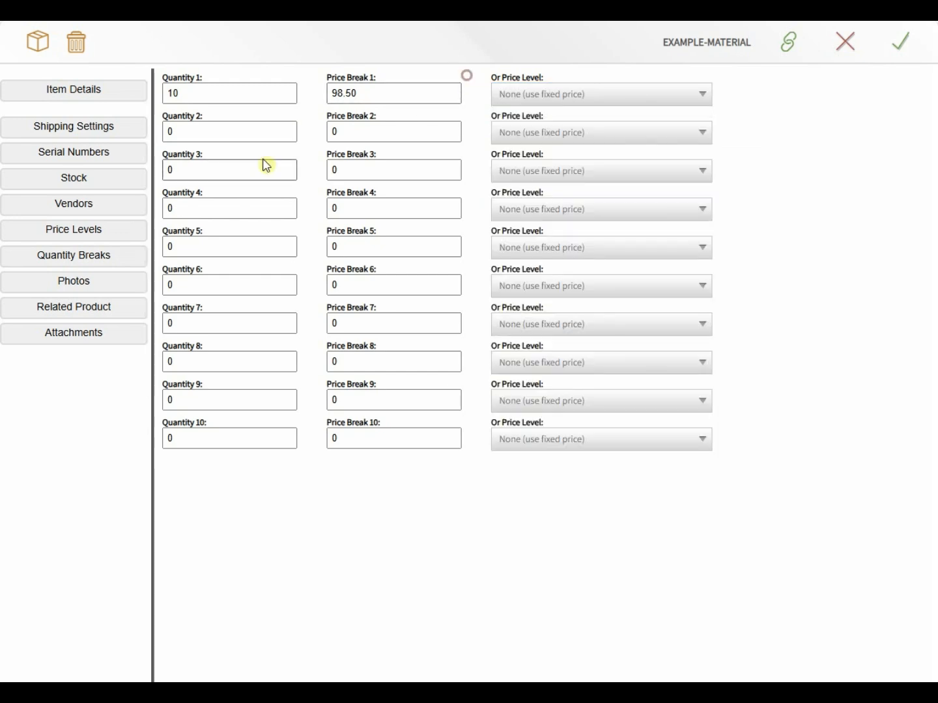
Step: Add the second quantity break: quantity 20 at price 92.50
{"action": "left_click", "coordinate": [219, 136]}
{"action": "type", "text": "20"}
{"action": "key", "text": "Tab"}
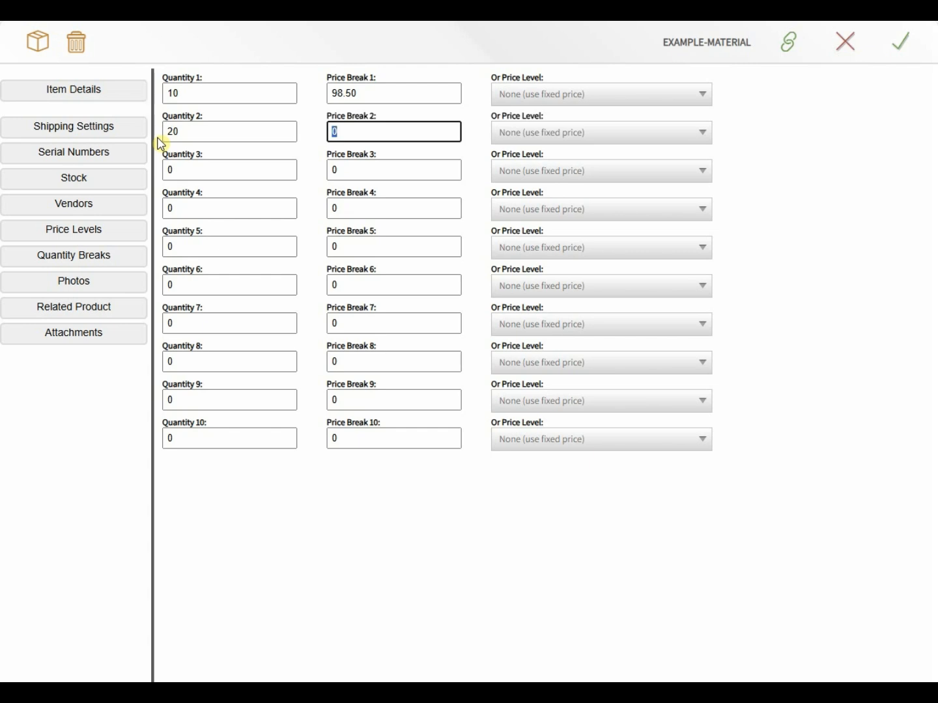
{"action": "type", "text": "92.50"}
{"action": "key", "text": "Tab"}
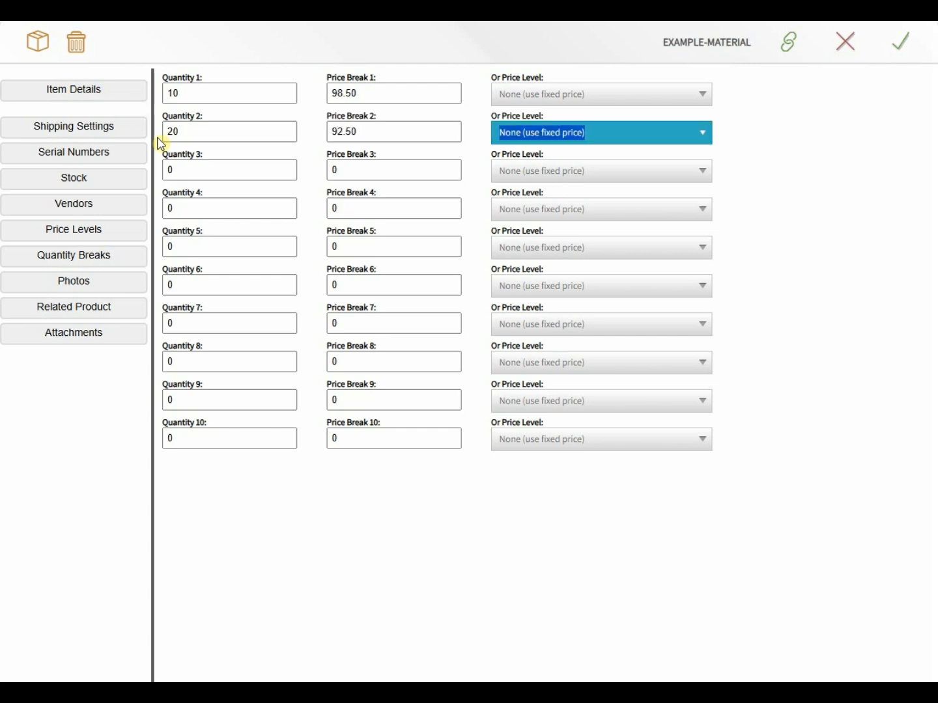
{"action": "left_click", "coordinate": [193, 125]}
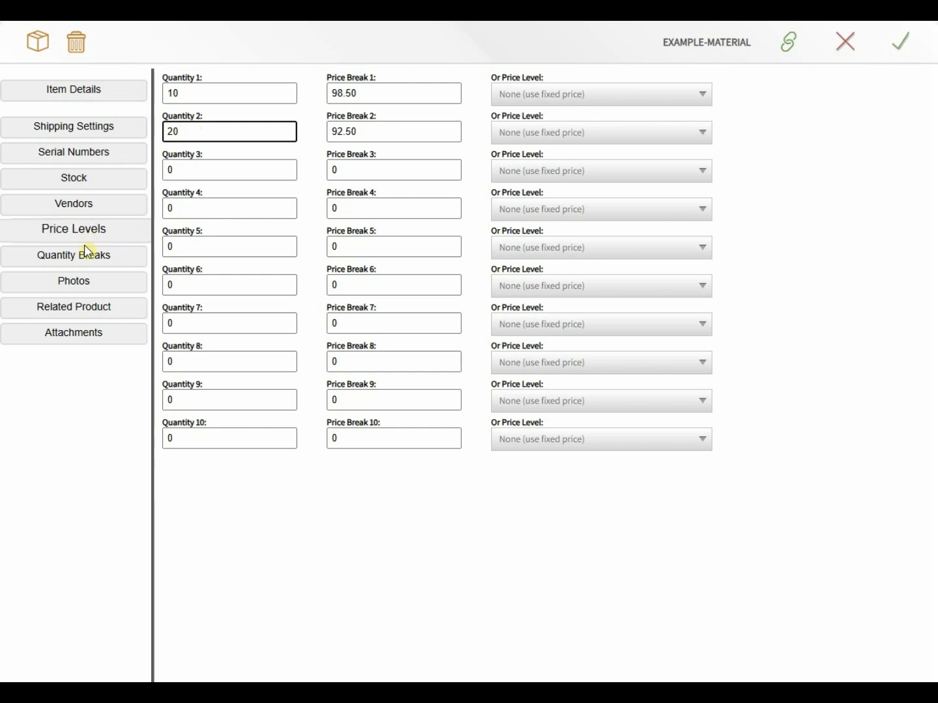
{"action": "left_click", "coordinate": [84, 284]}
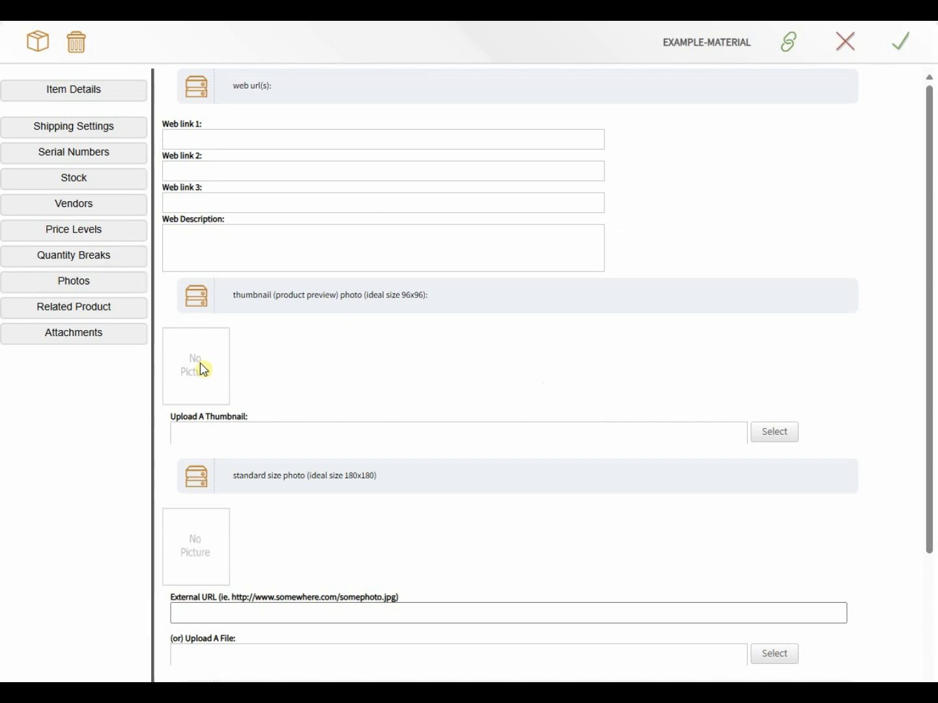
Step: Check the Photos page, leaving Web link 1 empty, then show the Related Product section
{"action": "left_click", "coordinate": [213, 135]}
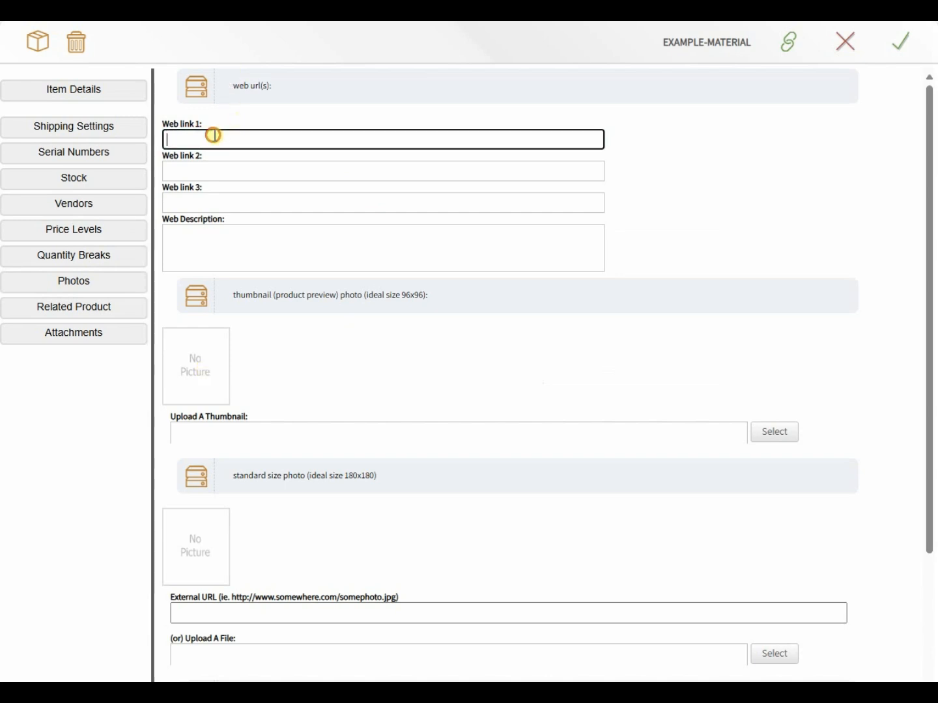
{"action": "left_click", "coordinate": [219, 363]}
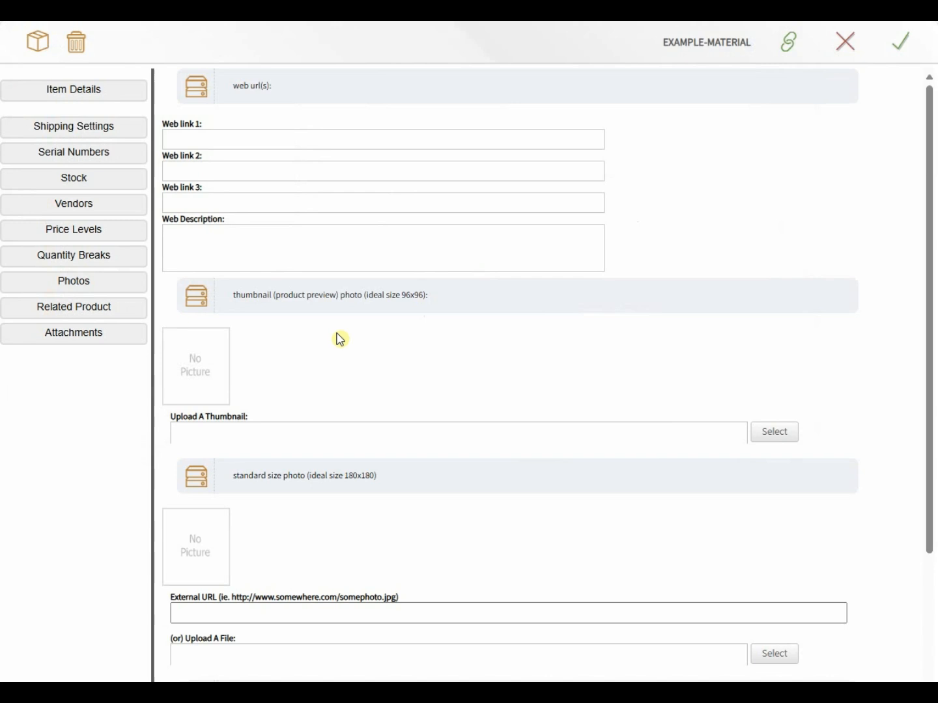
{"action": "left_click", "coordinate": [84, 311]}
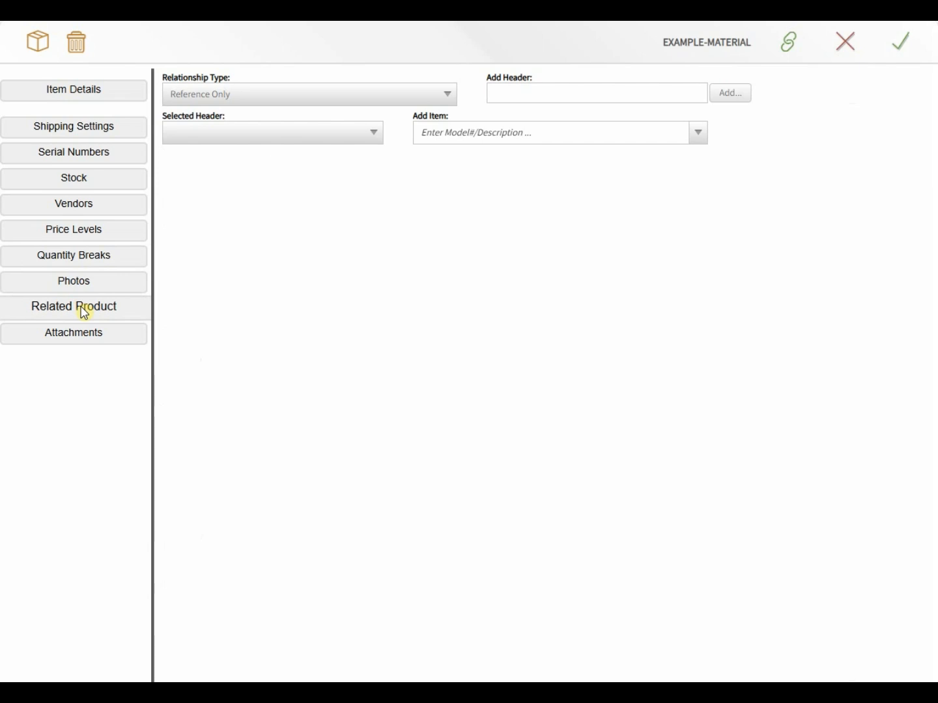
Step: Add Gardening:Weekly Gardening Service as a related item
{"action": "left_click", "coordinate": [442, 132]}
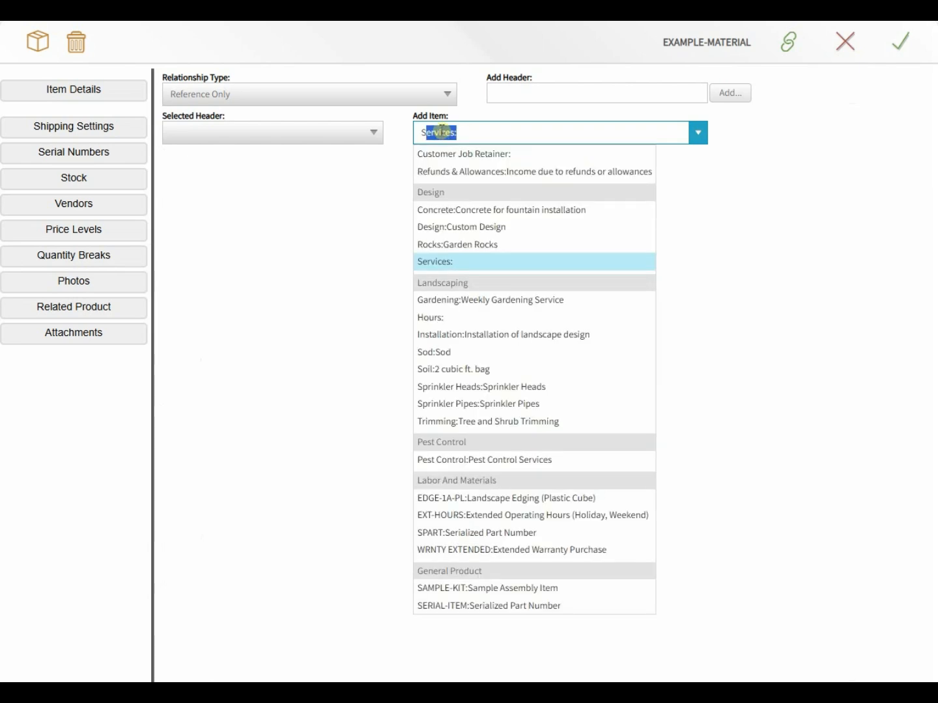
{"action": "left_click", "coordinate": [442, 301]}
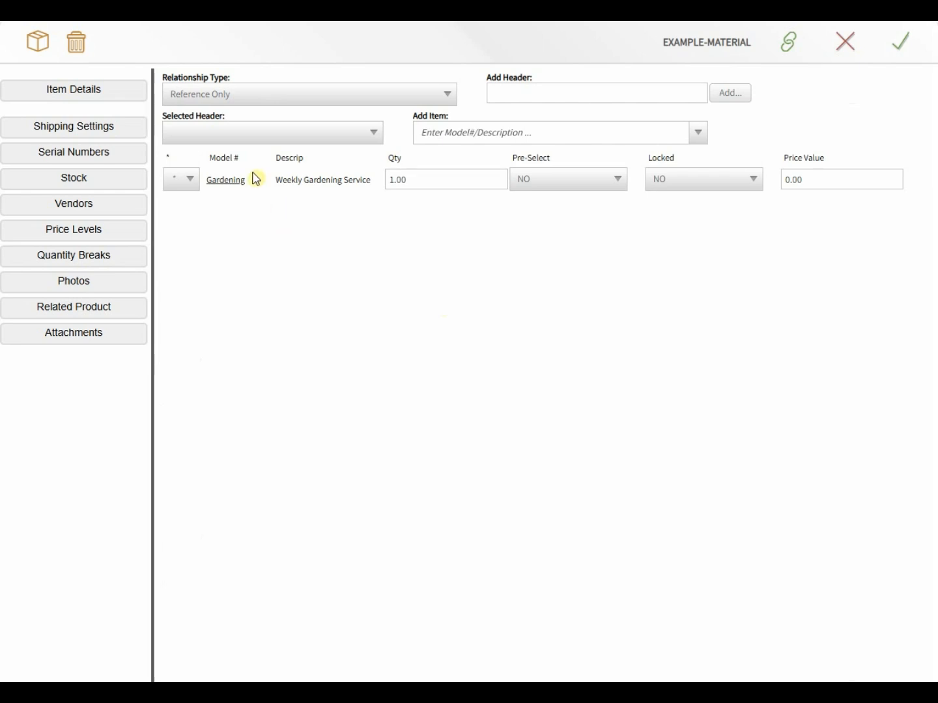
{"action": "left_click", "coordinate": [267, 99]}
Step: Create a new header group named 'Labor Options'
{"action": "left_click", "coordinate": [503, 87]}
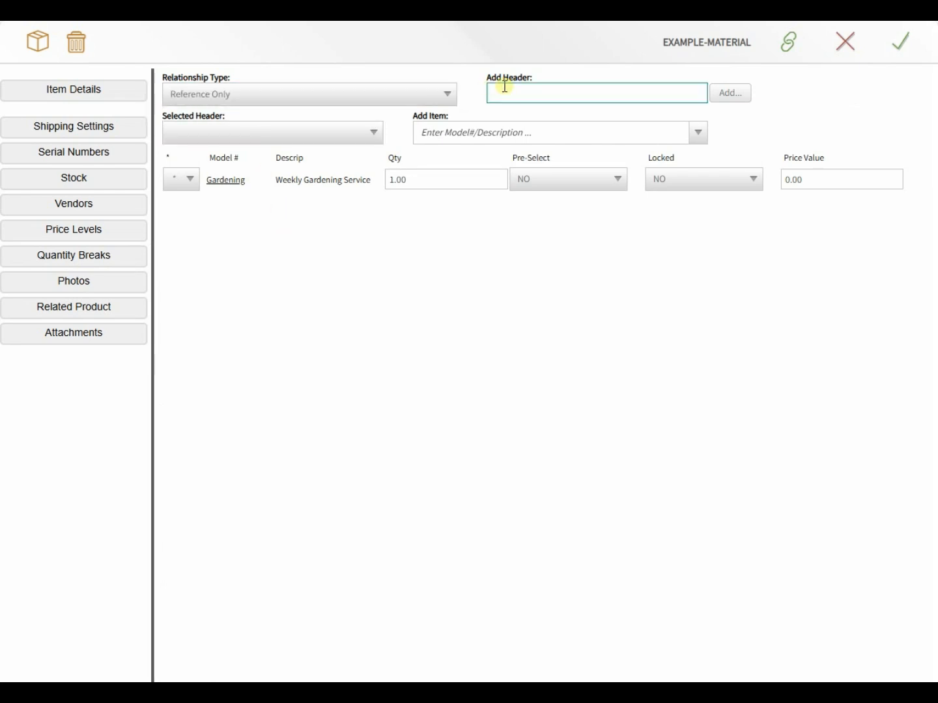
{"action": "type", "text": "L"}
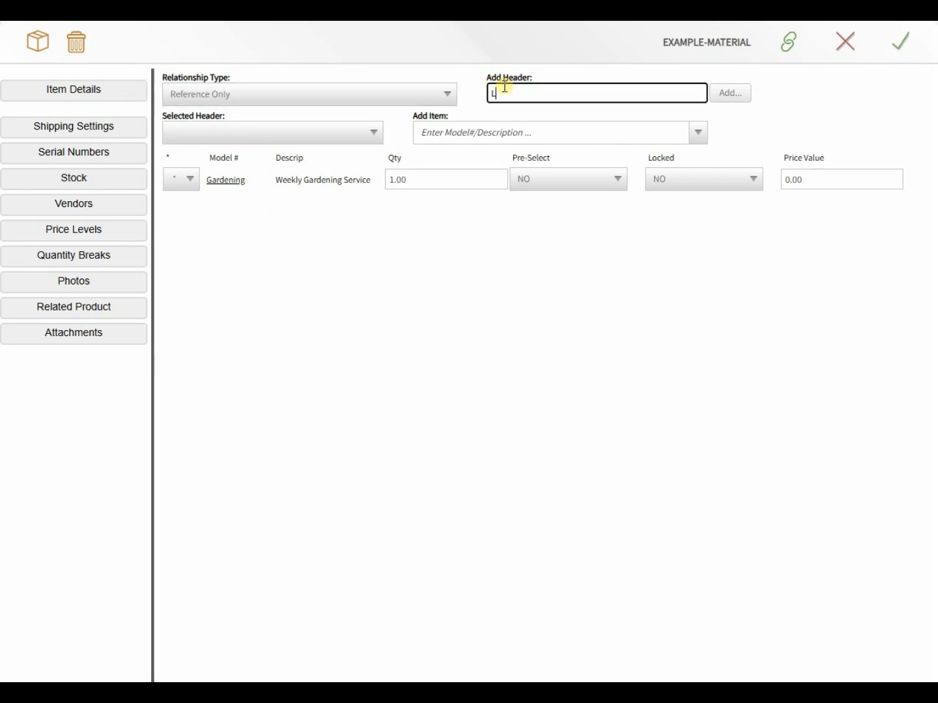
{"action": "type", "text": "abor Options"}
{"action": "left_click", "coordinate": [733, 102]}
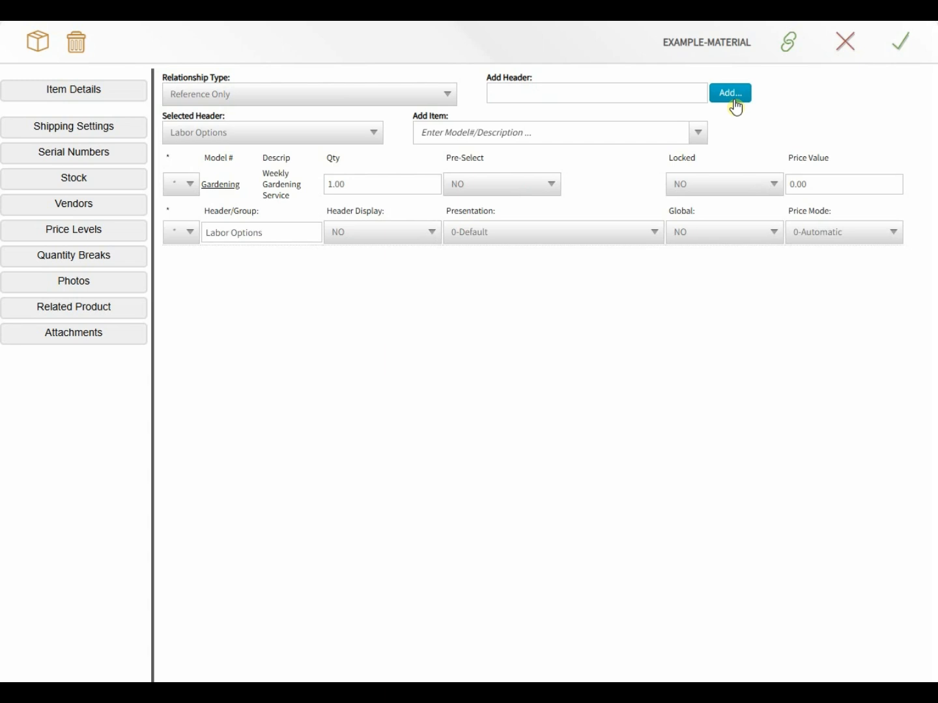
Step: Move the Labor Options header to the top and add Tree and Shrub Trimming as a related item
{"action": "left_click", "coordinate": [189, 240]}
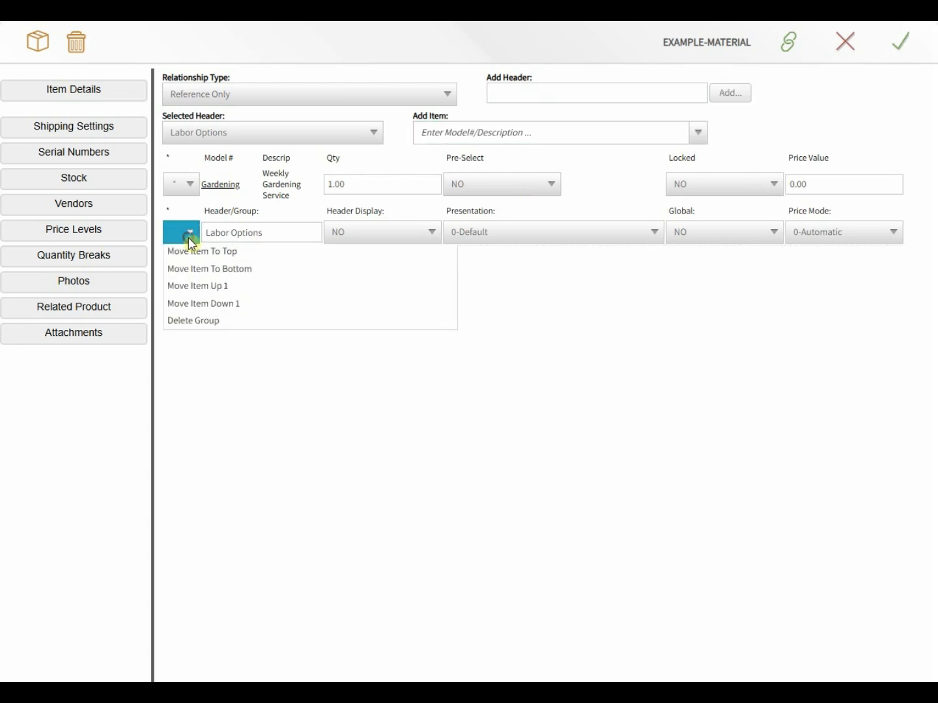
{"action": "left_click", "coordinate": [192, 254]}
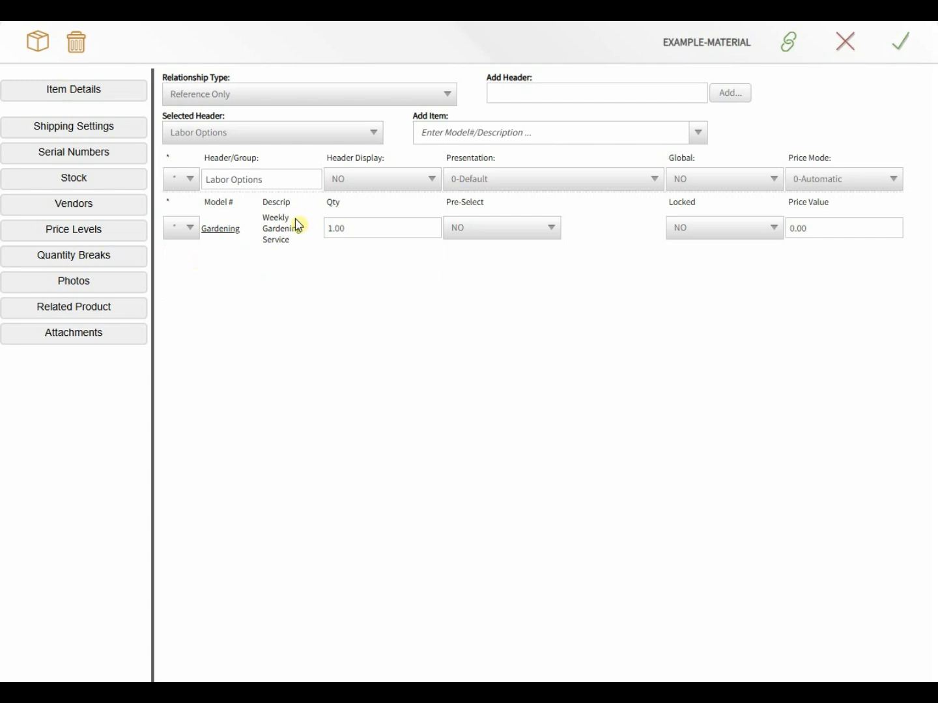
{"action": "left_click", "coordinate": [427, 137]}
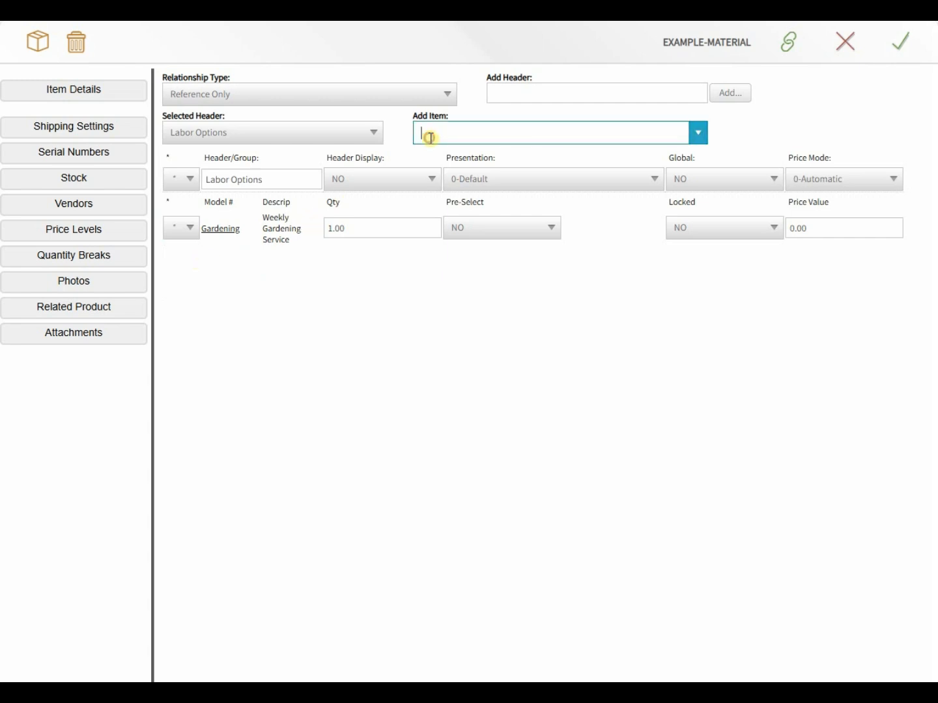
{"action": "type", "text": "s:"}
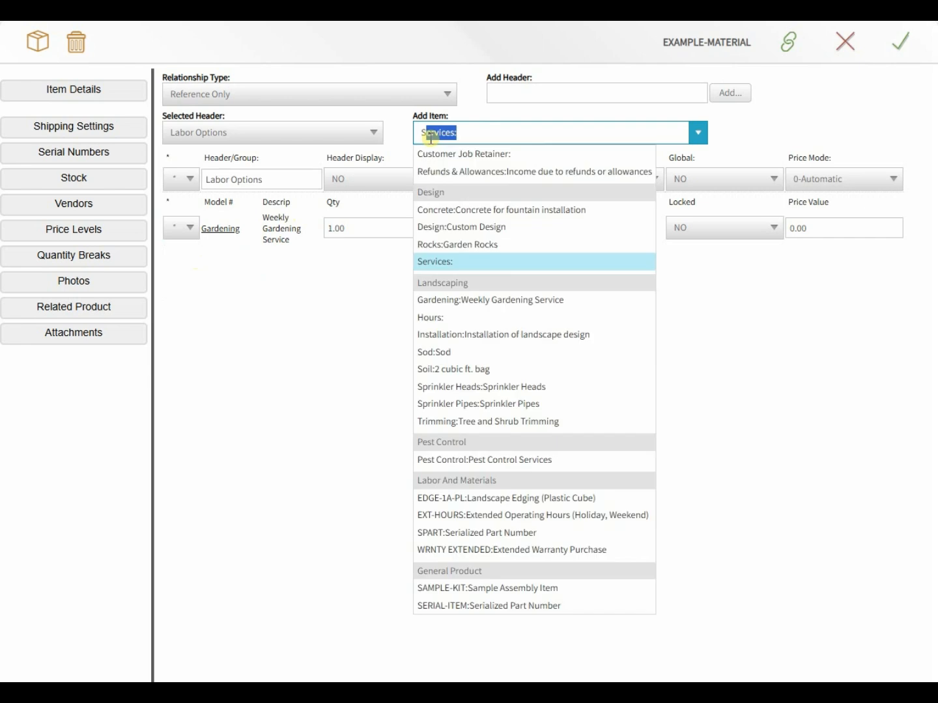
{"action": "left_click", "coordinate": [448, 426]}
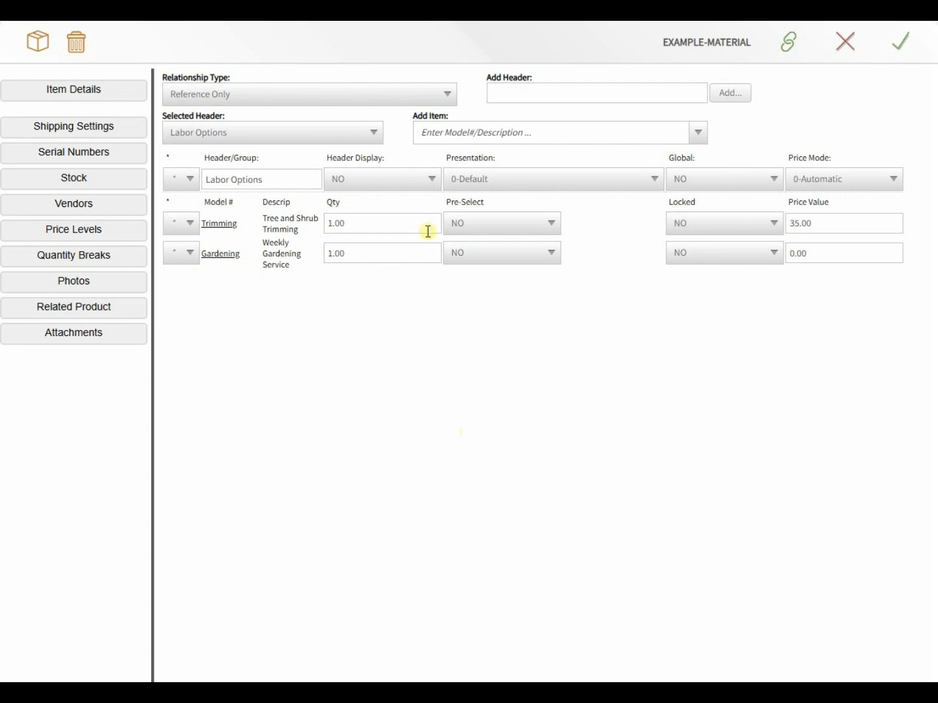
Step: Set the item's relationship type to Configuration Options
{"action": "left_click", "coordinate": [448, 97]}
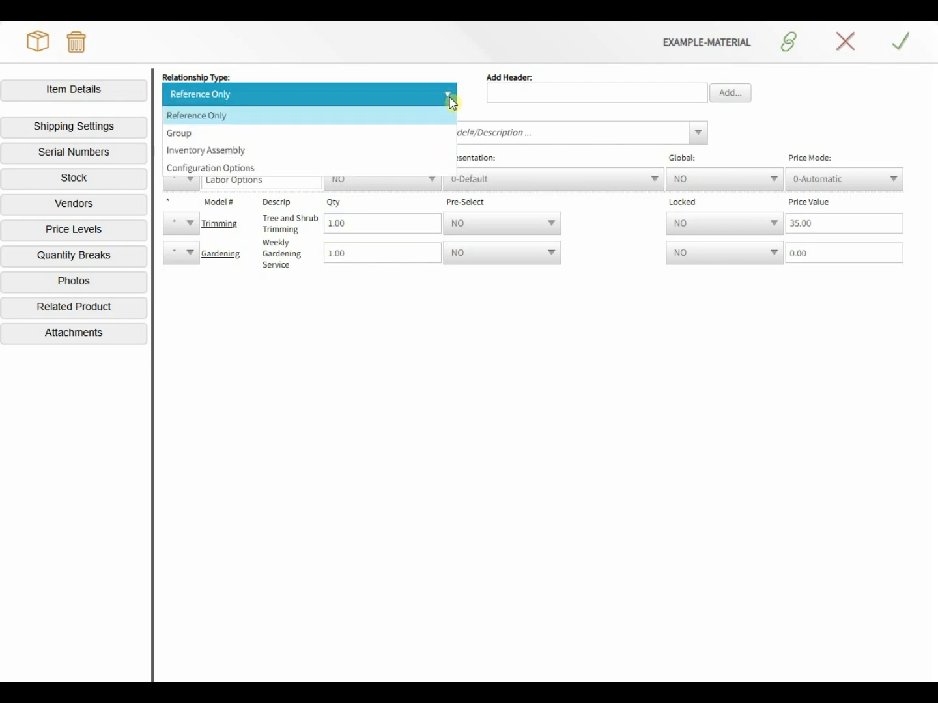
{"action": "left_click", "coordinate": [205, 133]}
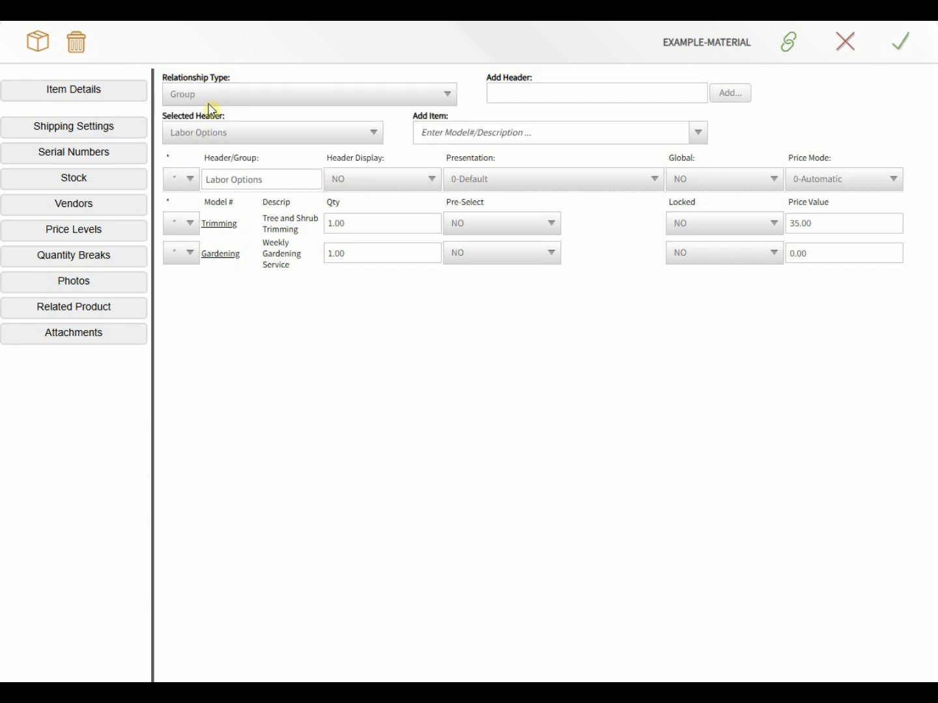
{"action": "left_click", "coordinate": [213, 96]}
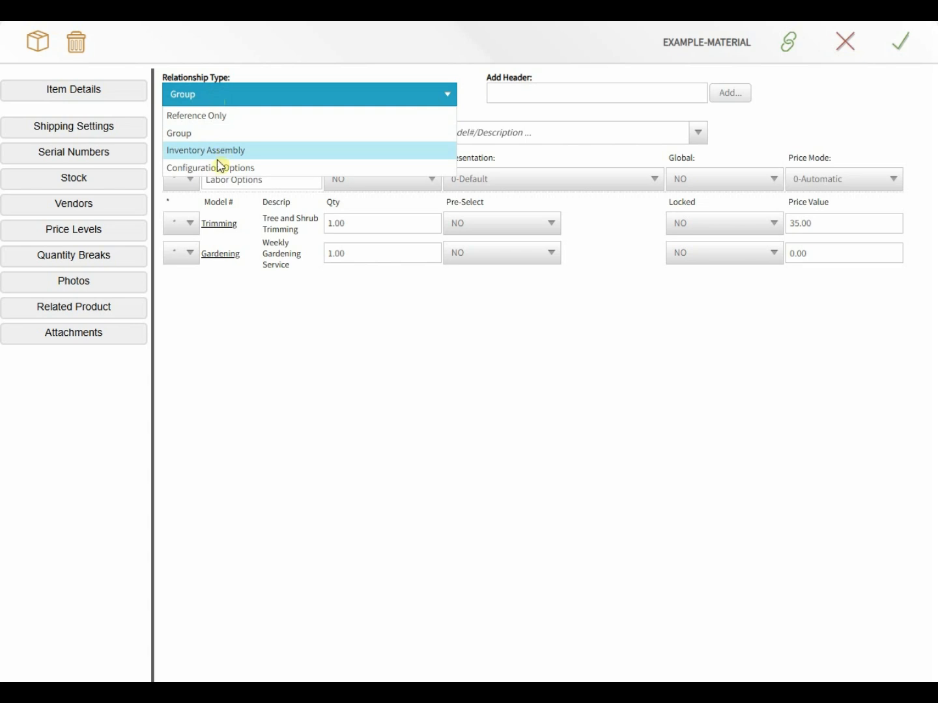
{"action": "left_click", "coordinate": [218, 168]}
{"action": "left_click", "coordinate": [223, 97]}
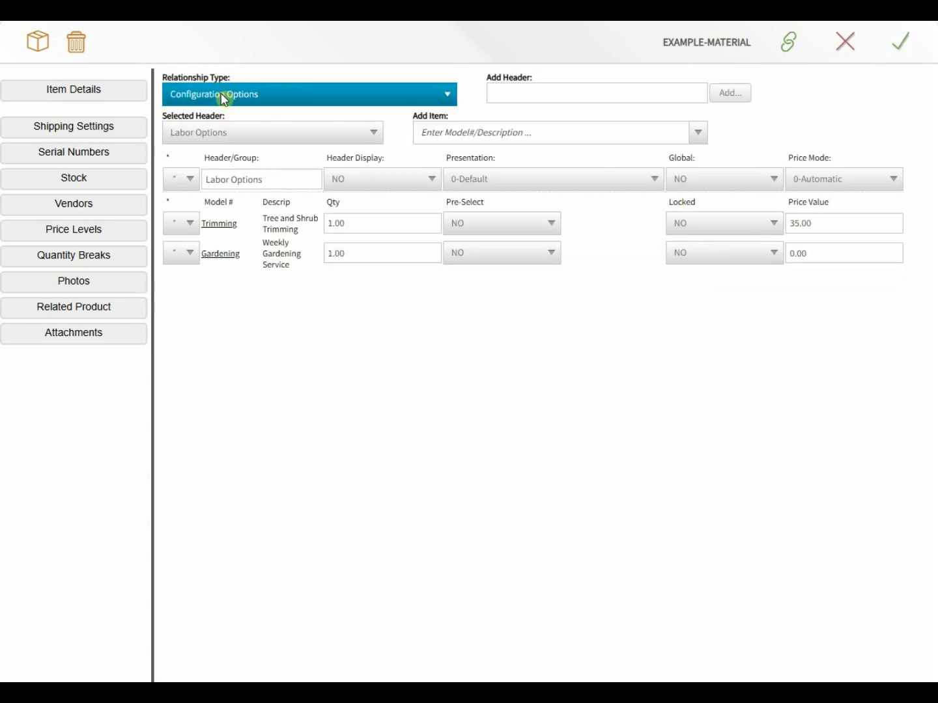
{"action": "left_click", "coordinate": [216, 133]}
{"action": "left_click", "coordinate": [216, 105]}
{"action": "left_click", "coordinate": [241, 133]}
{"action": "left_click", "coordinate": [234, 99]}
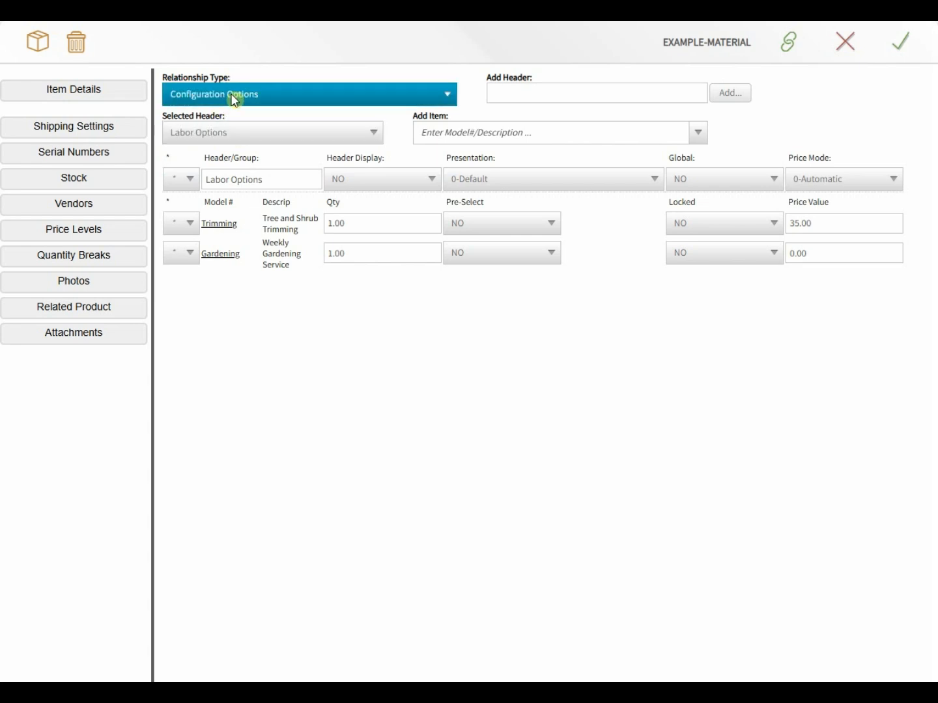
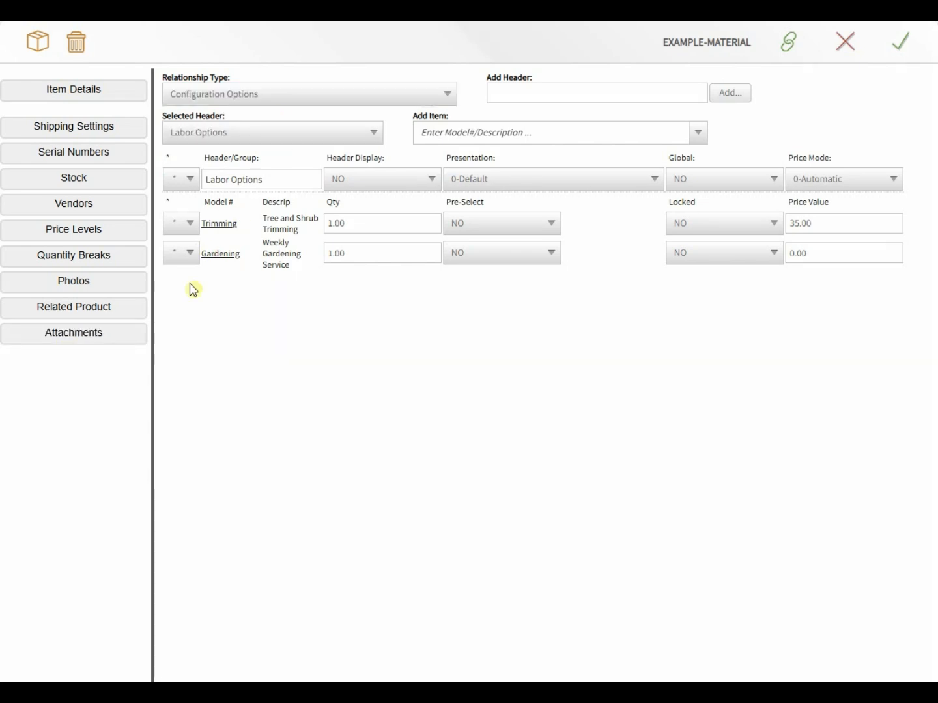
Step: Check the EXAMPLE-MATERIAL attachments and details, then return to the Dashboard's CRM Contacts list
{"action": "left_click", "coordinate": [62, 339]}
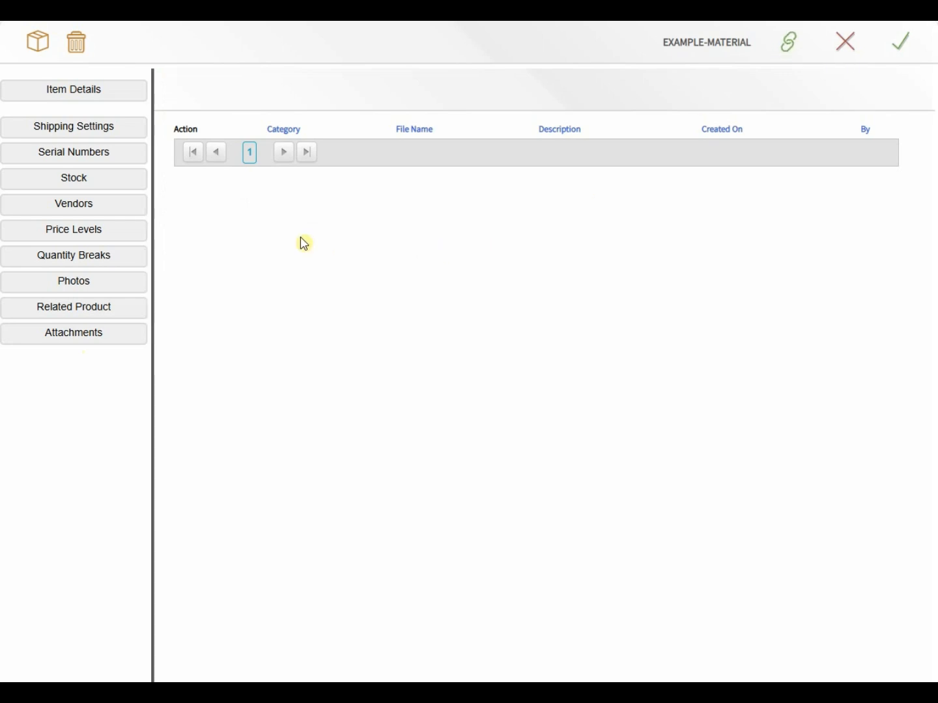
{"action": "left_click", "coordinate": [81, 91]}
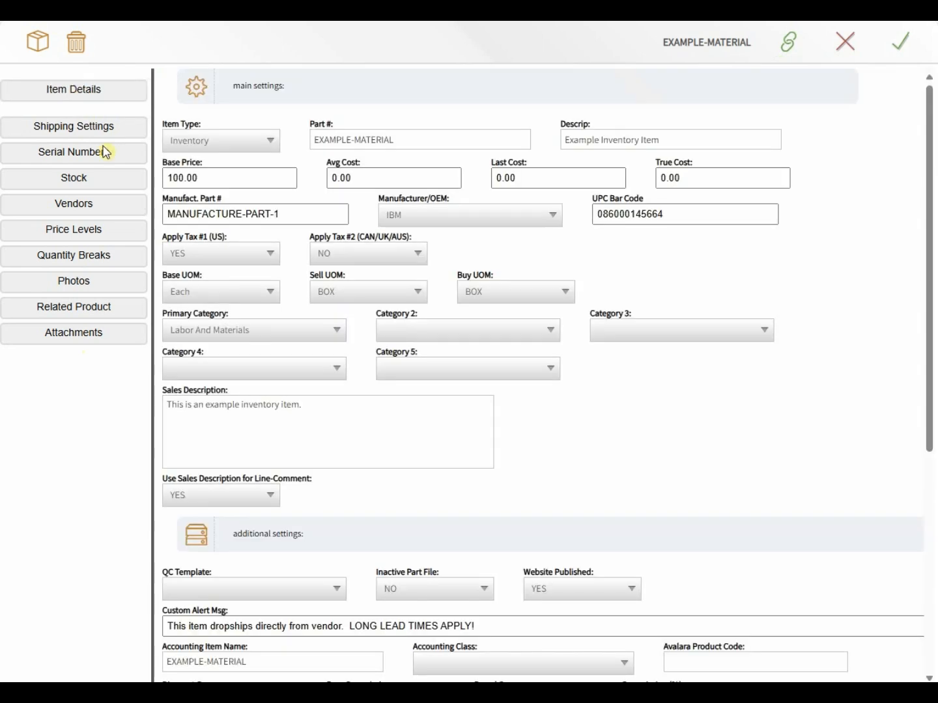
{"action": "left_click", "coordinate": [348, 144]}
Step: Open the recently accessed proposal 200197 for Jeff's Jalopies from the dashboard
{"action": "left_click", "coordinate": [131, 20]}
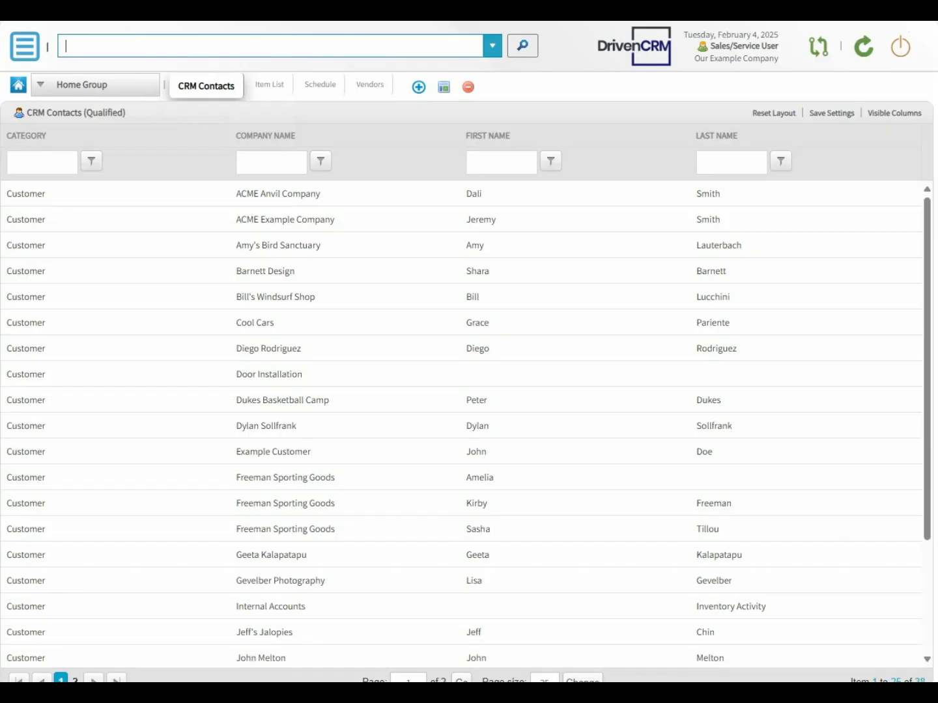
{"action": "left_click", "coordinate": [123, 56]}
{"action": "left_click", "coordinate": [120, 93]}
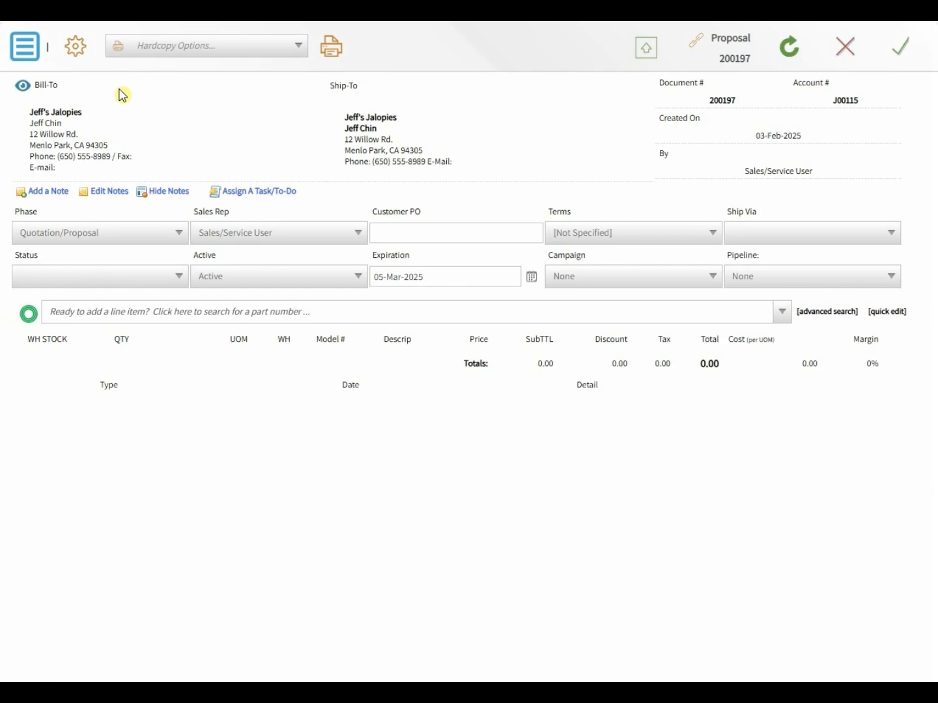
Step: Search 'example', add EXAMPLE-MATERIAL as a proposal line, and bring up its Labor Options configuration
{"action": "left_click", "coordinate": [115, 311]}
{"action": "type", "text": "exa"}
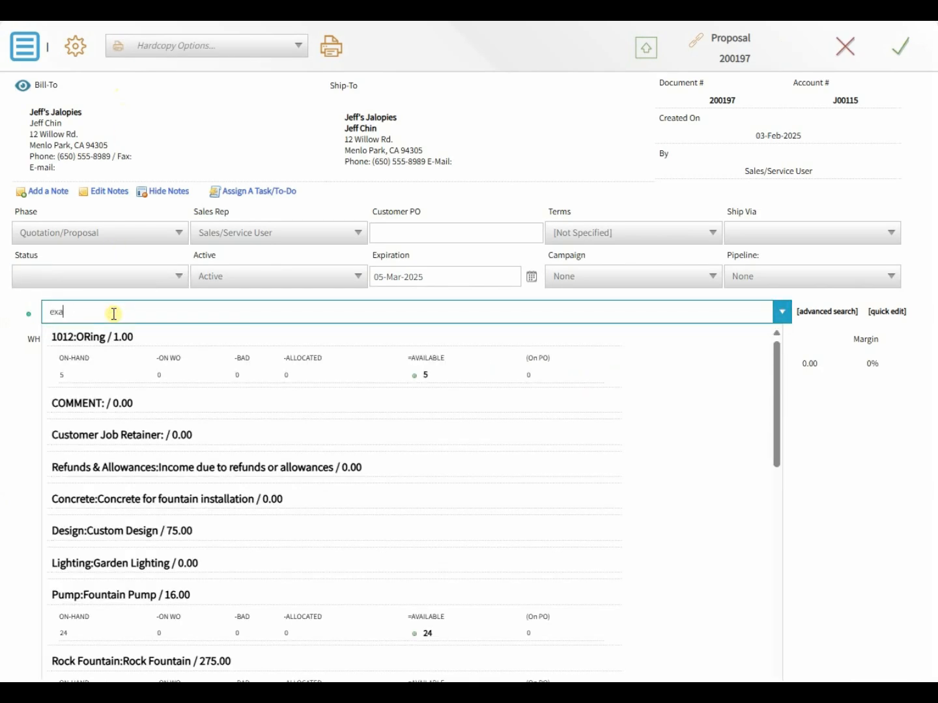
{"action": "type", "text": "mple Inventory Item / 100.00 EA"}
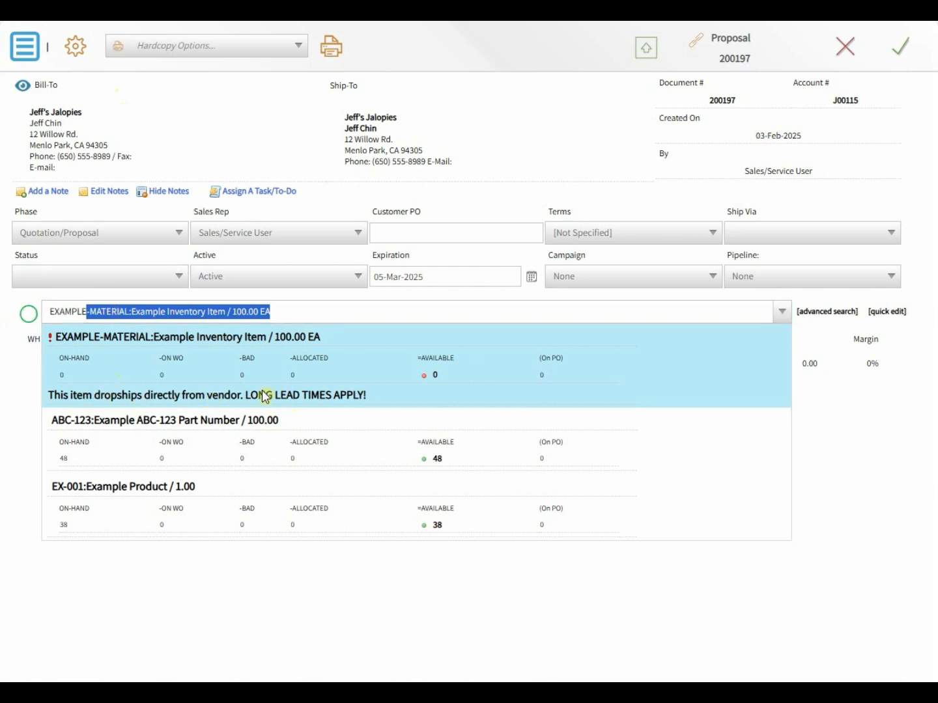
{"action": "left_click", "coordinate": [79, 344]}
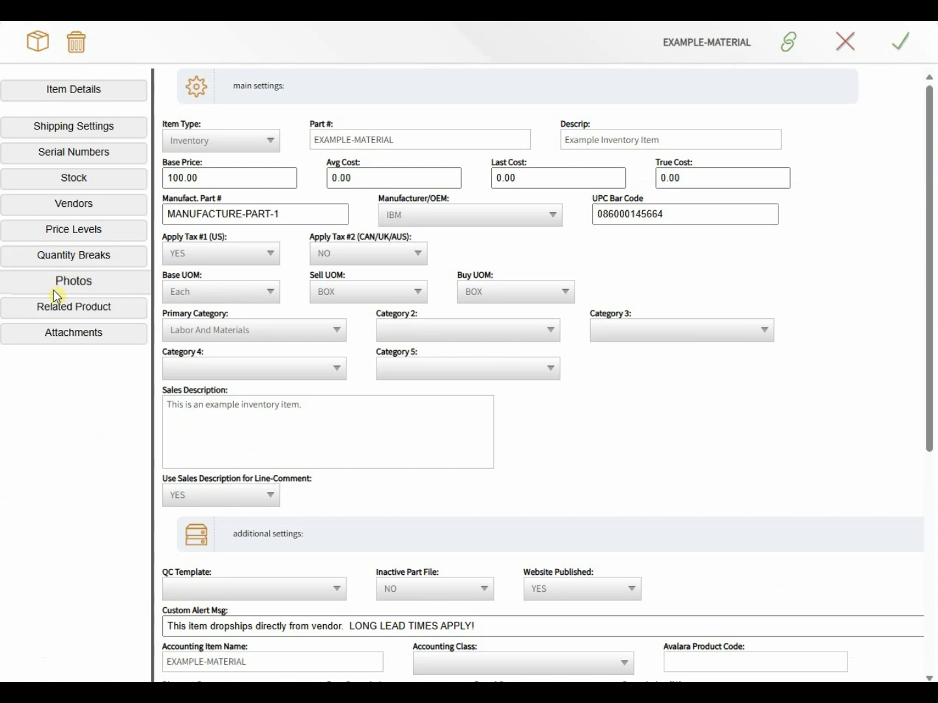
{"action": "left_click", "coordinate": [60, 308]}
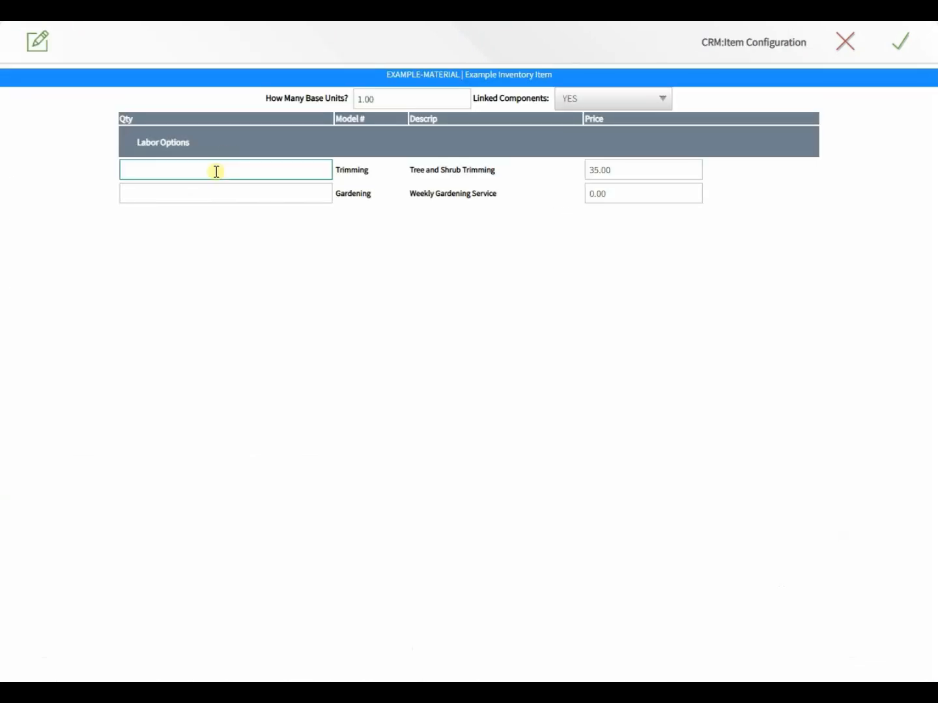
Step: Set Trimming and Gardening quantities to 1 and How Many Base Units to 2
{"action": "left_click", "coordinate": [192, 169]}
{"action": "left_click", "coordinate": [180, 199]}
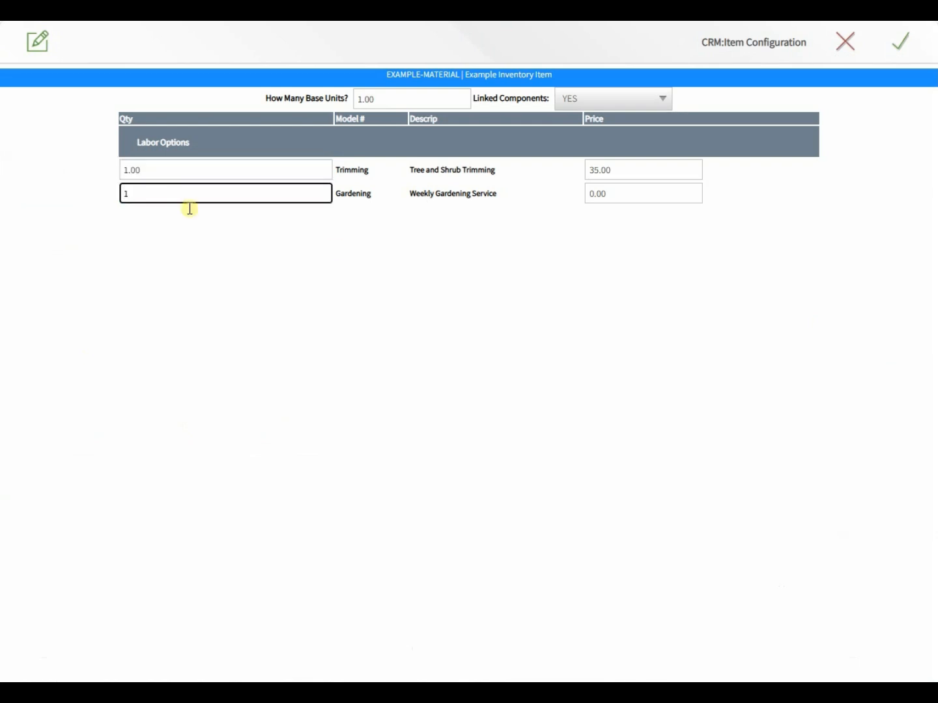
{"action": "left_click", "coordinate": [441, 236]}
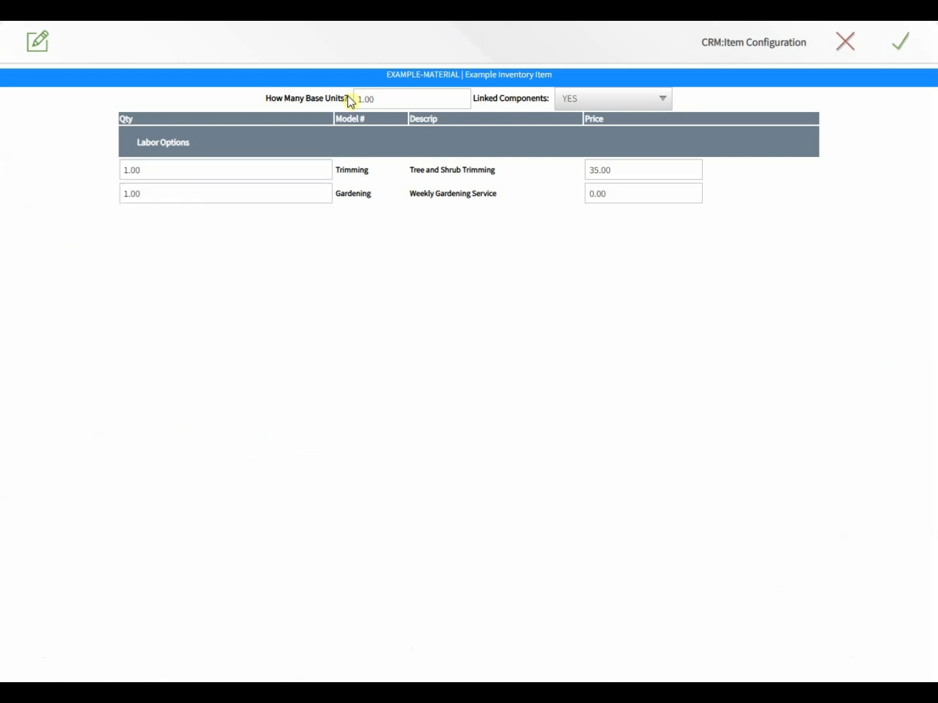
{"action": "left_click", "coordinate": [391, 99]}
{"action": "type", "text": "2"}
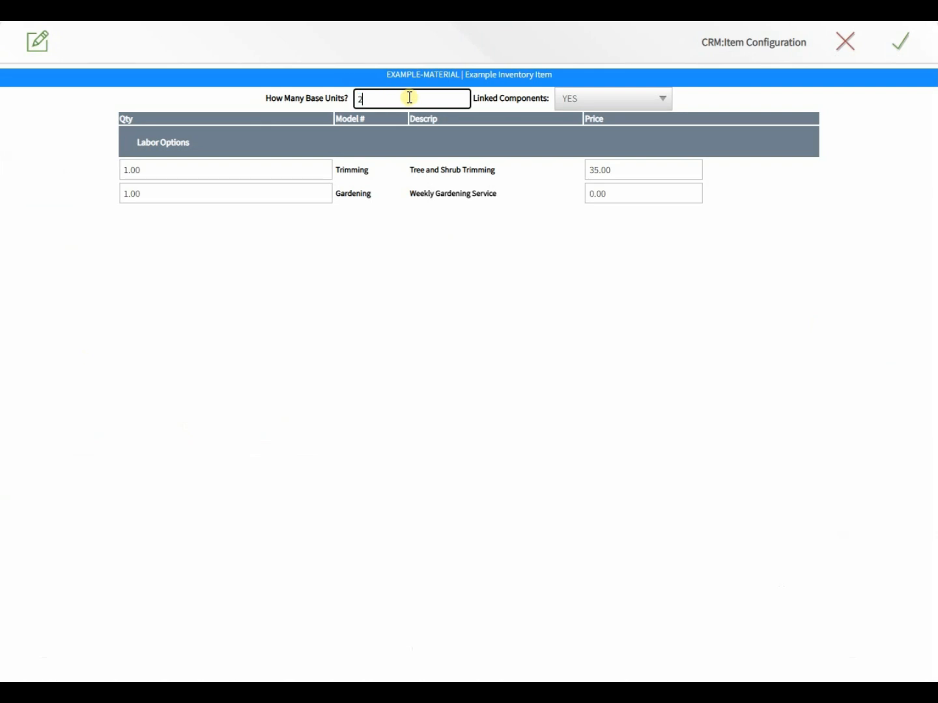
{"action": "left_click", "coordinate": [418, 74]}
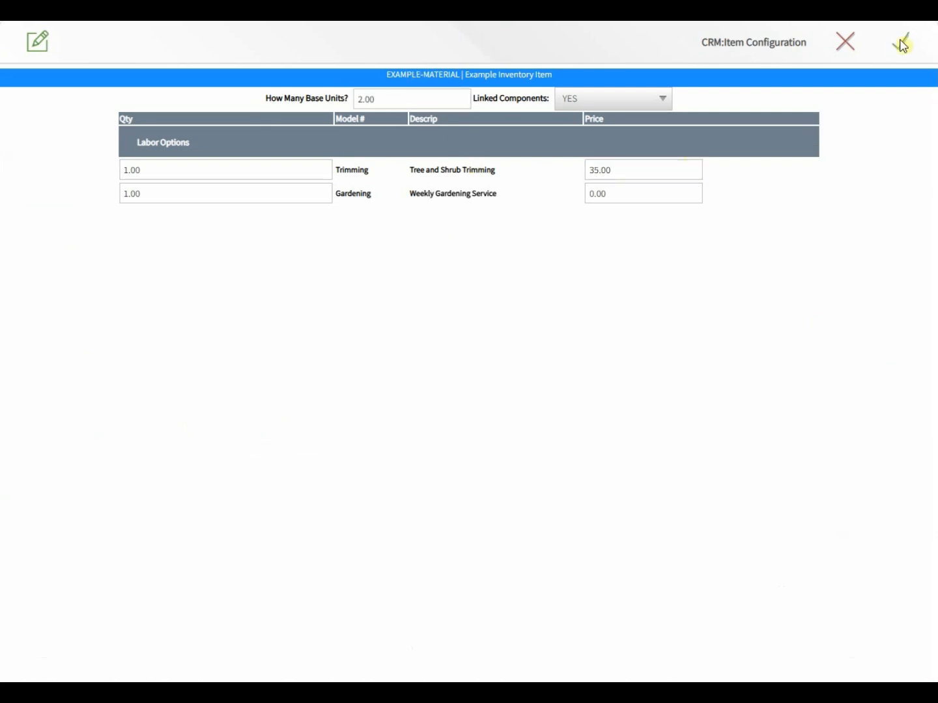
Step: Keep Linked Components at YES and confirm the base units as 2.00
{"action": "left_click", "coordinate": [633, 95]}
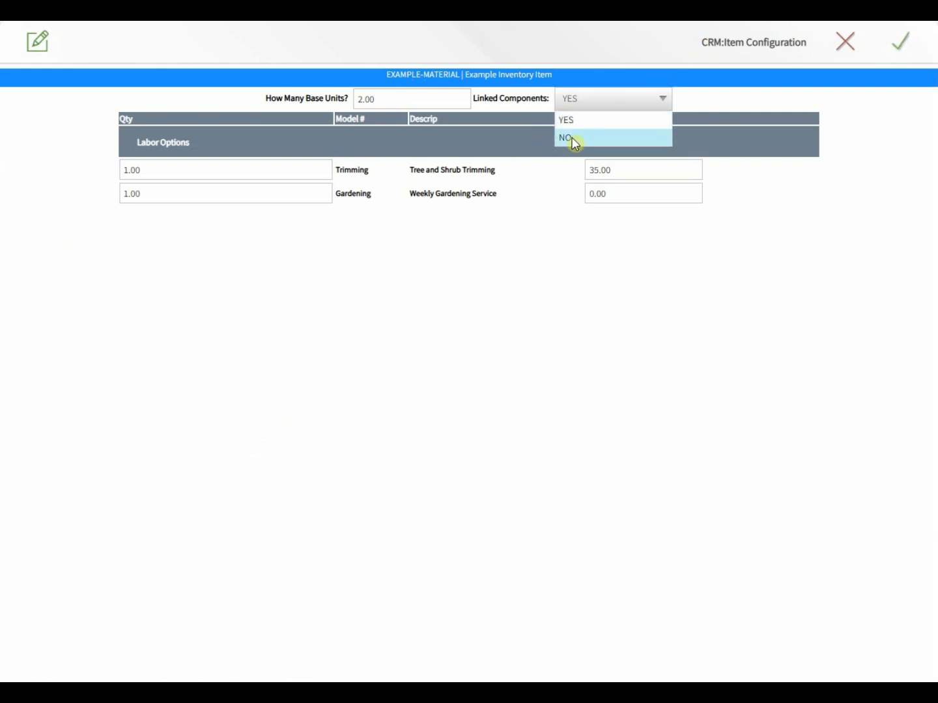
{"action": "left_click", "coordinate": [348, 178]}
{"action": "double_click", "coordinate": [348, 172]}
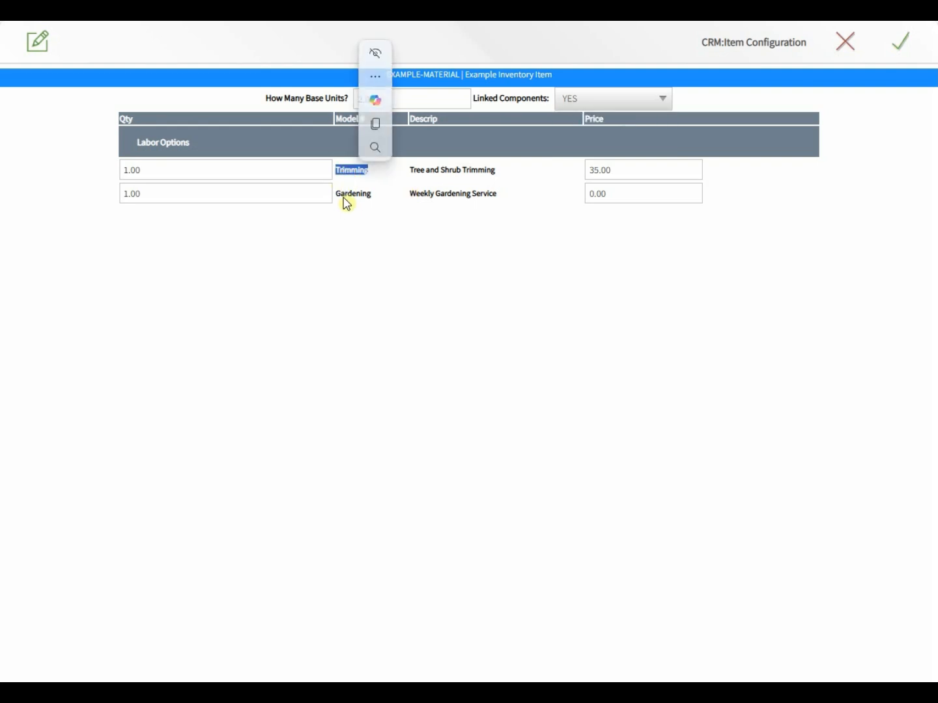
{"action": "left_click", "coordinate": [342, 196]}
{"action": "double_click", "coordinate": [342, 195]}
{"action": "left_click", "coordinate": [374, 263]}
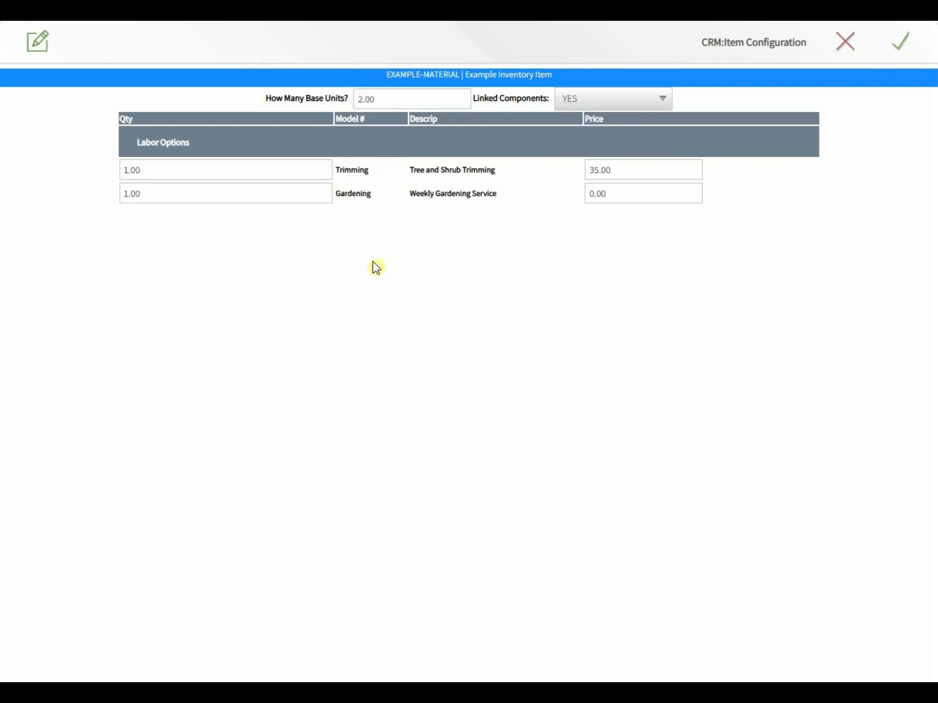
{"action": "left_click", "coordinate": [398, 99]}
{"action": "double_click", "coordinate": [397, 97]}
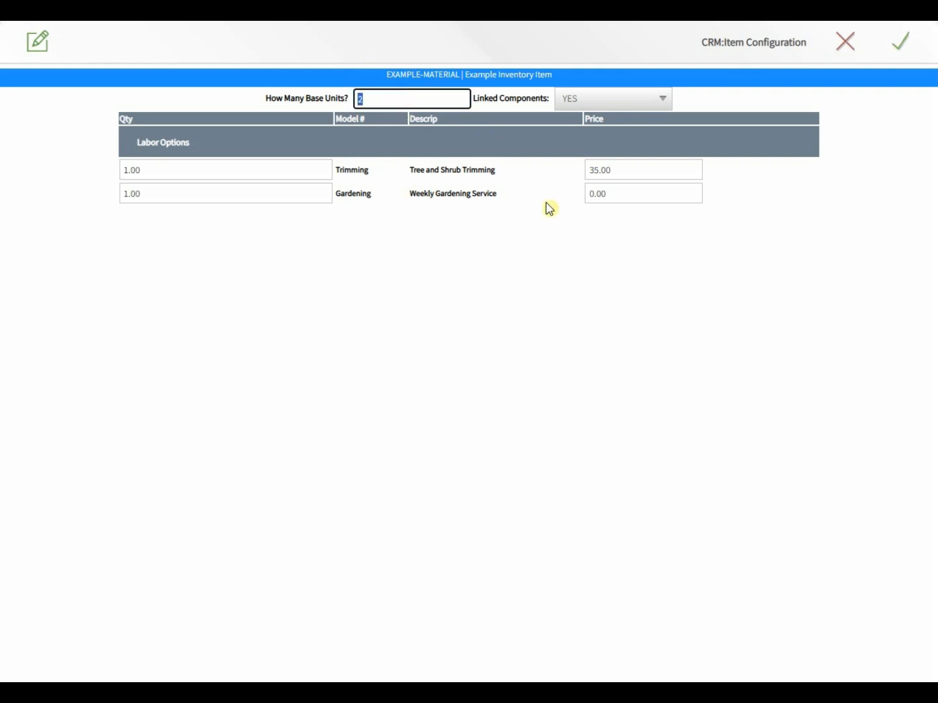
{"action": "left_click", "coordinate": [553, 237]}
Step: Confirm the configuration and review the new EXAMPLE-MATERIAL, Trimming and Gardening proposal lines
{"action": "left_click", "coordinate": [900, 42]}
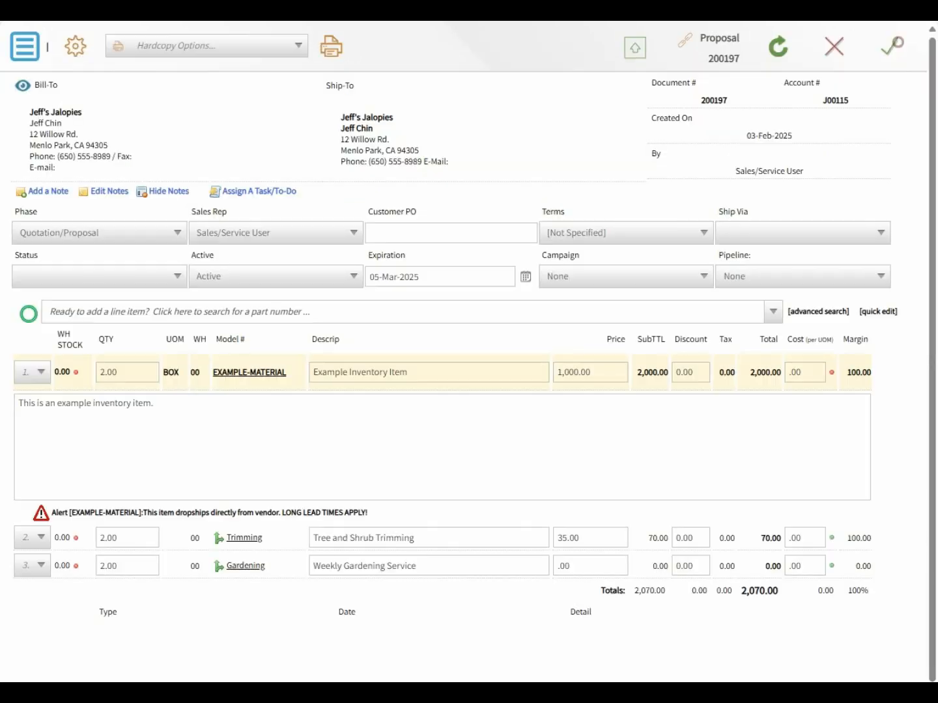
{"action": "left_click", "coordinate": [269, 432]}
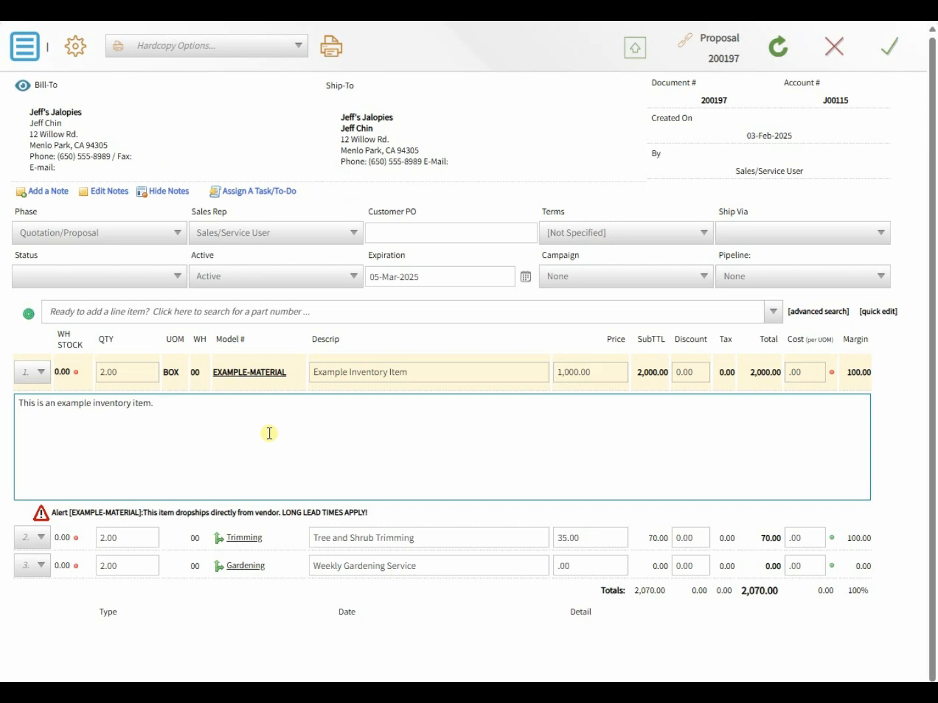
{"action": "left_click", "coordinate": [119, 372]}
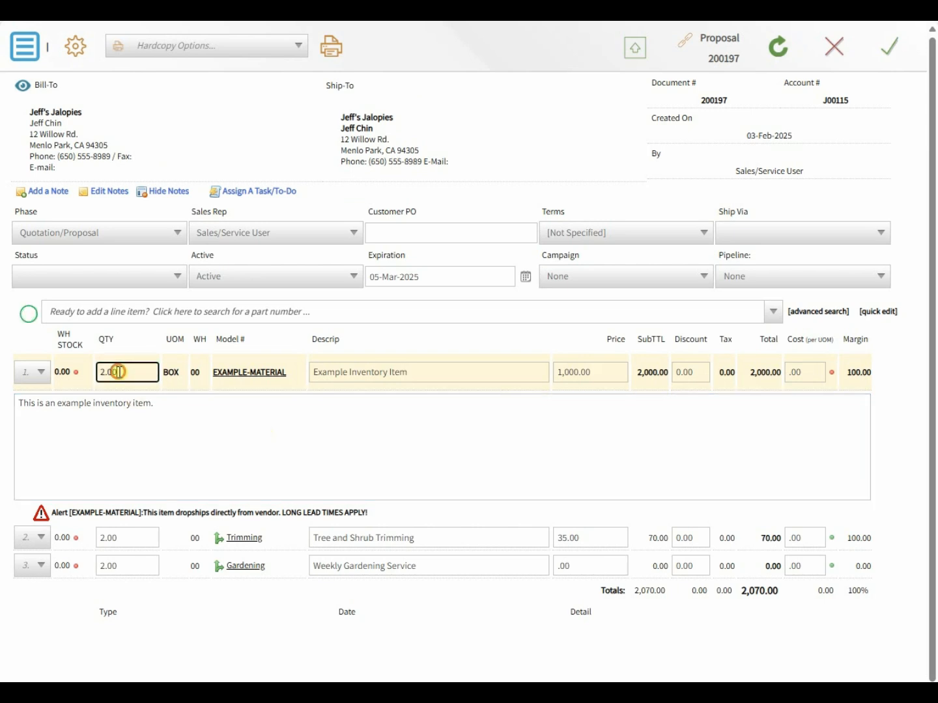
{"action": "left_click", "coordinate": [128, 537]}
{"action": "left_click", "coordinate": [130, 565]}
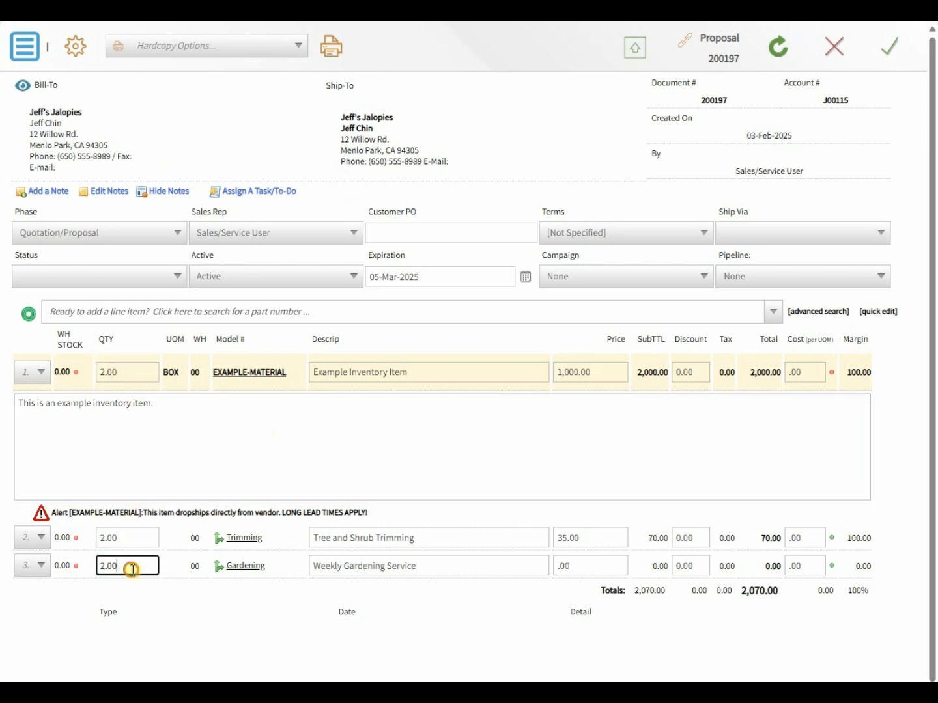
{"action": "left_click", "coordinate": [405, 568]}
{"action": "left_click", "coordinate": [405, 566]}
{"action": "left_click", "coordinate": [404, 538]}
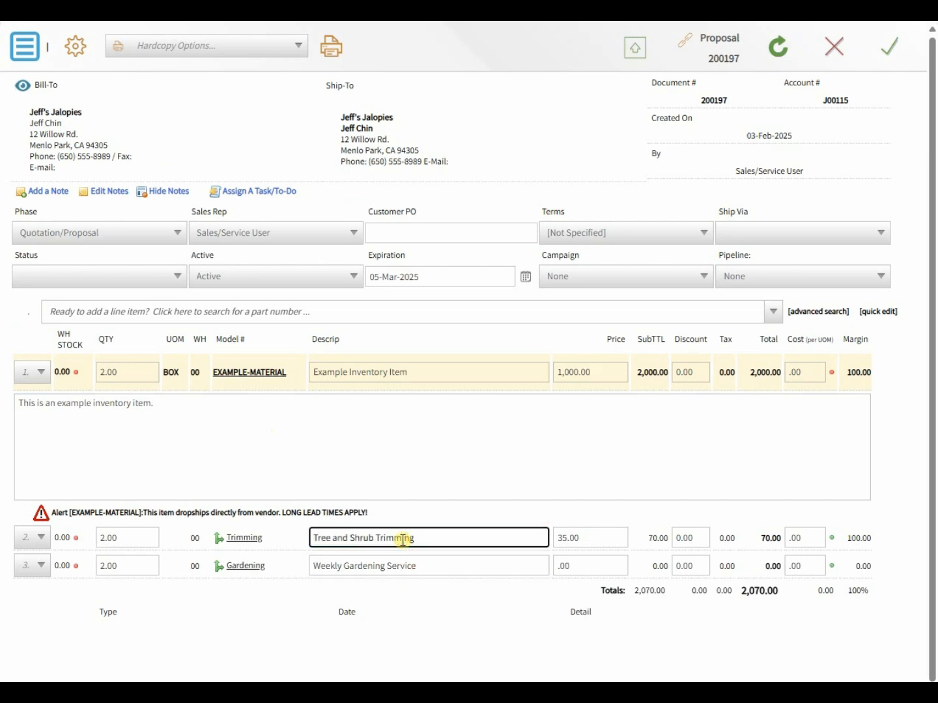
Step: Price the Gardening line at 50.00 and recalculate the proposal total to 2,170.00
{"action": "left_click", "coordinate": [611, 566]}
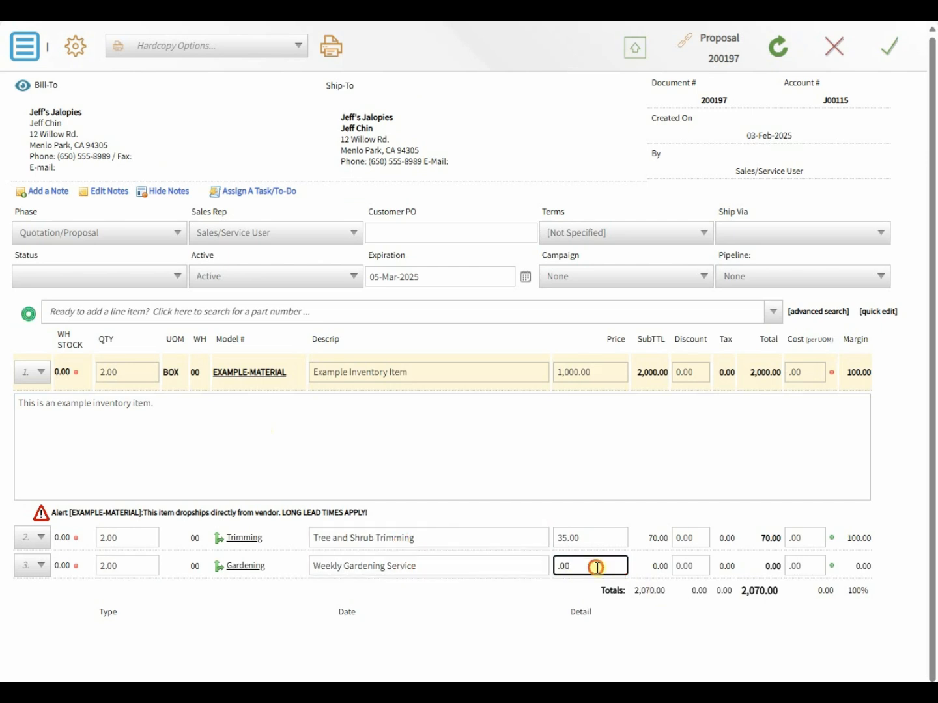
{"action": "type", "text": "50"}
{"action": "left_click", "coordinate": [565, 613]}
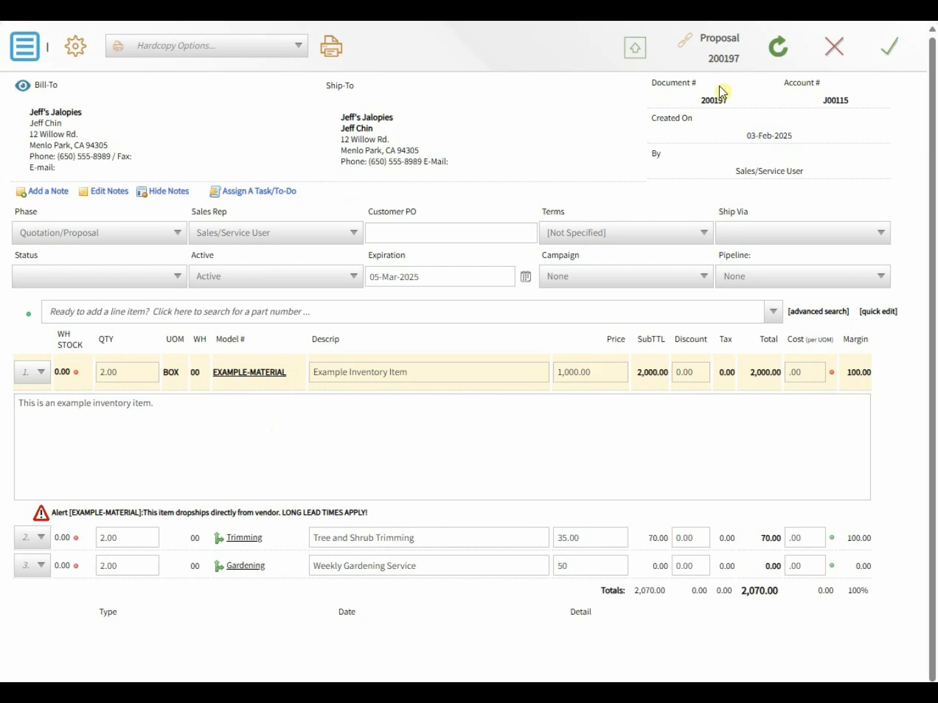
{"action": "left_click", "coordinate": [775, 53]}
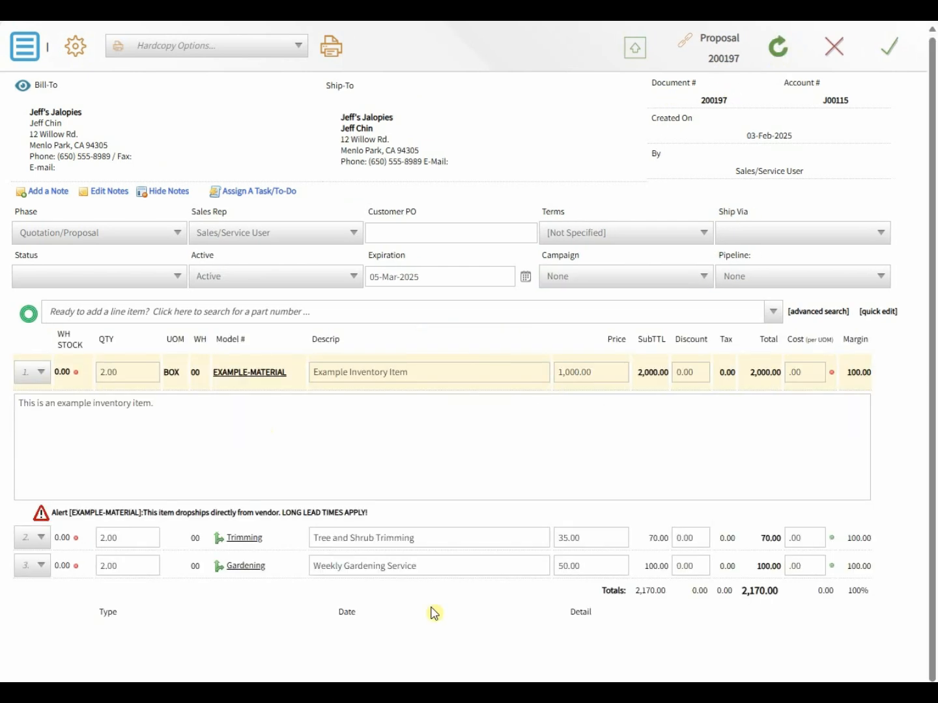
Step: Open the EXAMPLE-MATERIAL line's detail editor from line 1
{"action": "left_click", "coordinate": [348, 452]}
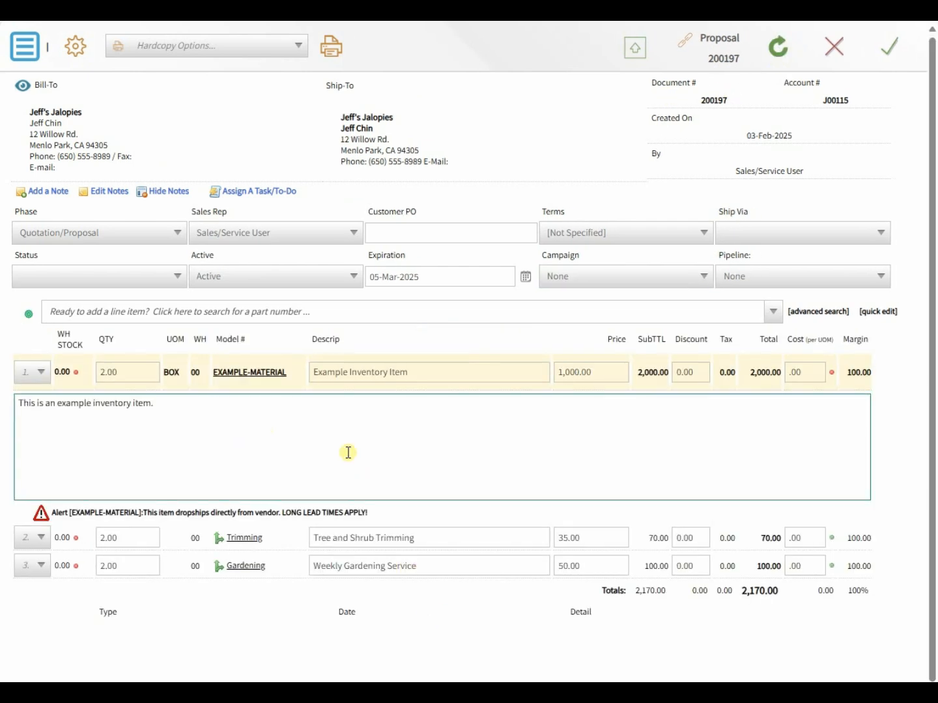
{"action": "left_click", "coordinate": [121, 370]}
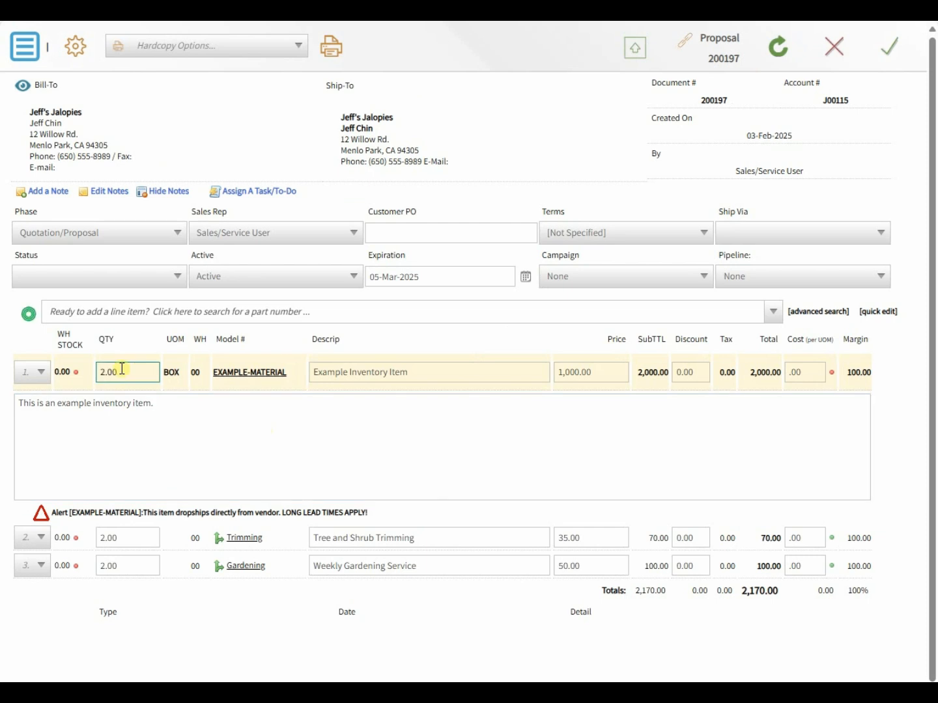
{"action": "double_click", "coordinate": [172, 371]}
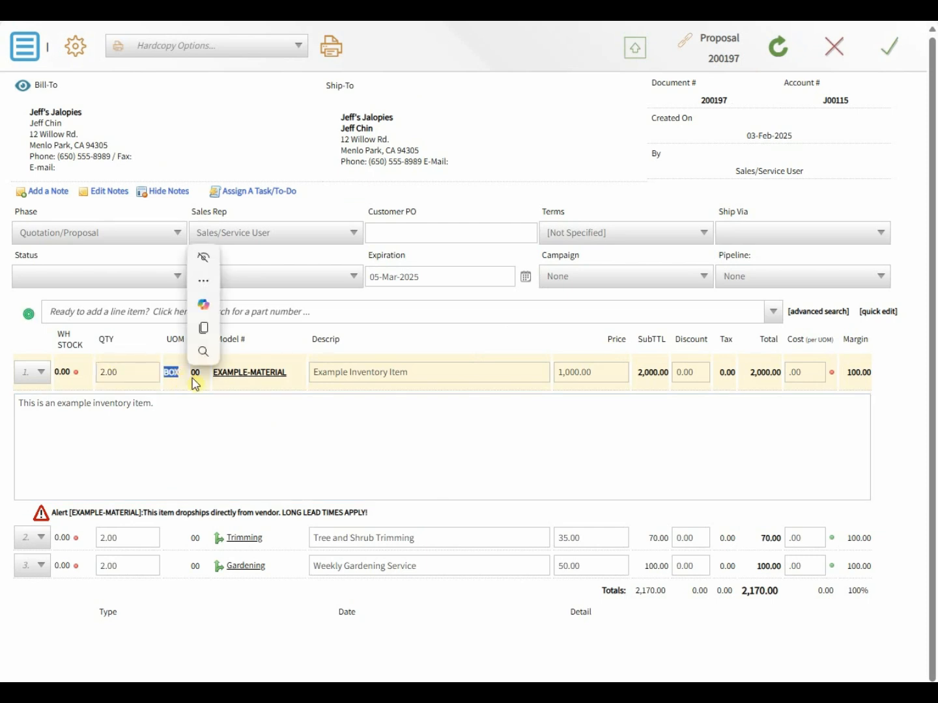
{"action": "left_click", "coordinate": [234, 390]}
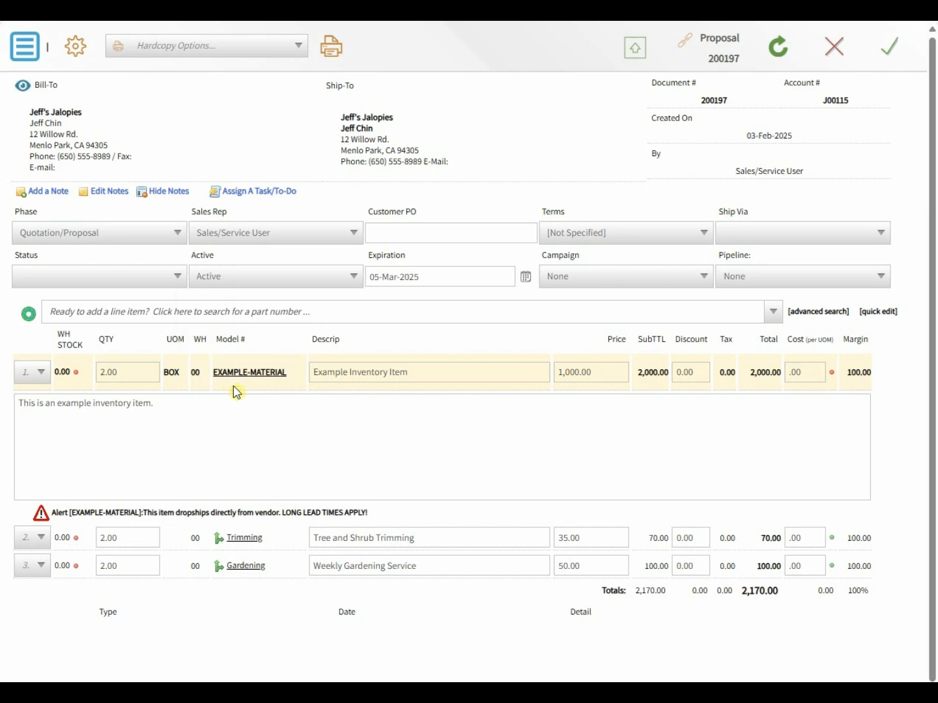
{"action": "left_click", "coordinate": [234, 379]}
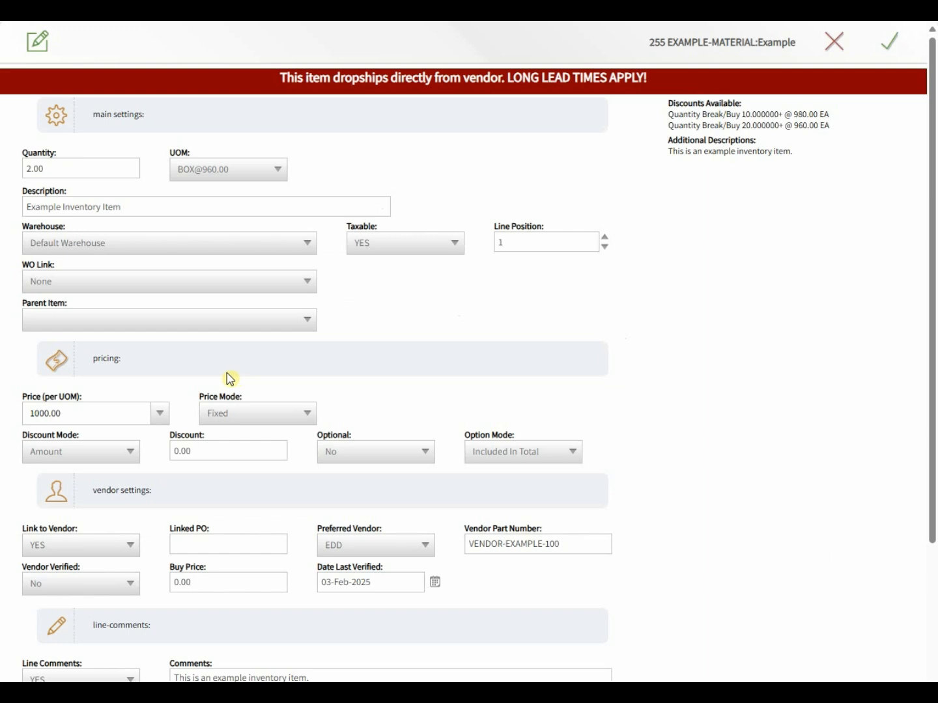
Step: Apply the 960.00 quantity-break price in Auto price mode and save the EXAMPLE-MATERIAL line
{"action": "left_click", "coordinate": [162, 414]}
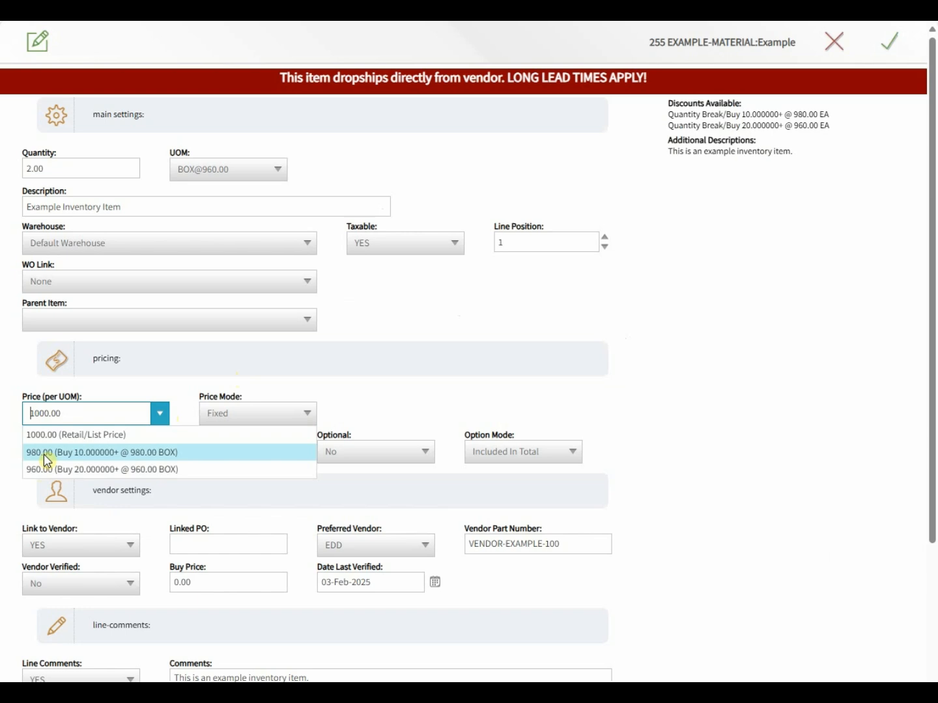
{"action": "left_click", "coordinate": [73, 470]}
{"action": "left_click", "coordinate": [224, 415]}
{"action": "left_click", "coordinate": [225, 434]}
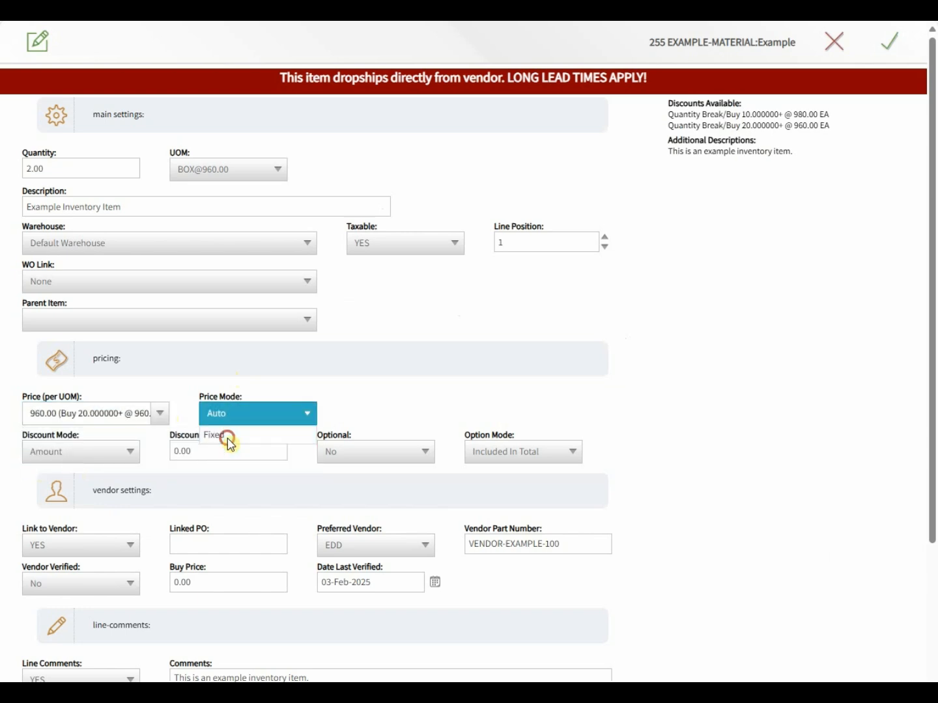
{"action": "left_click", "coordinate": [255, 391]}
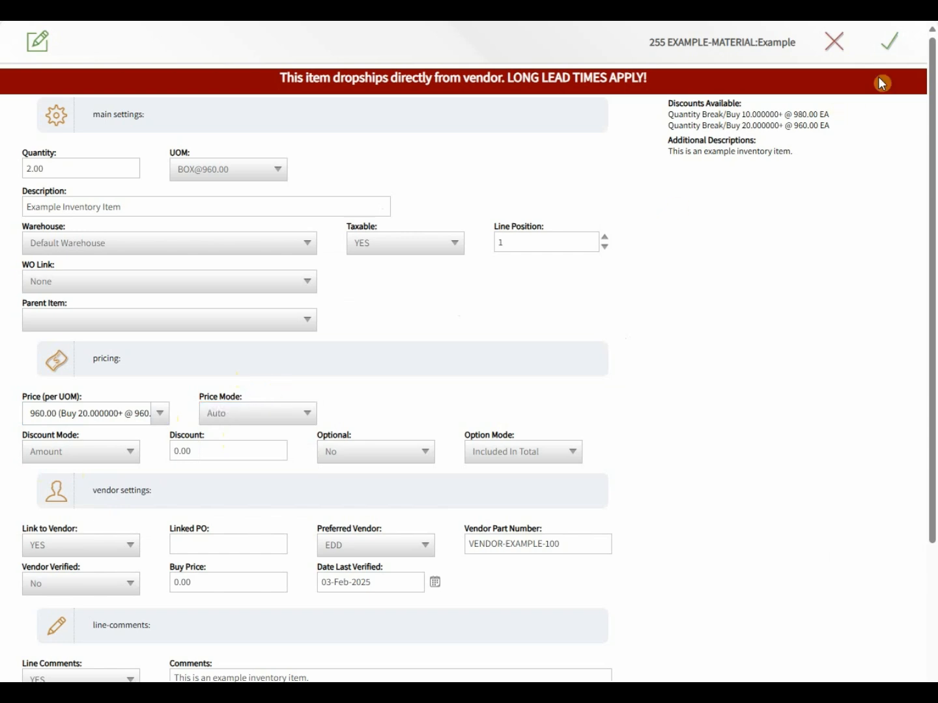
{"action": "left_click", "coordinate": [888, 47]}
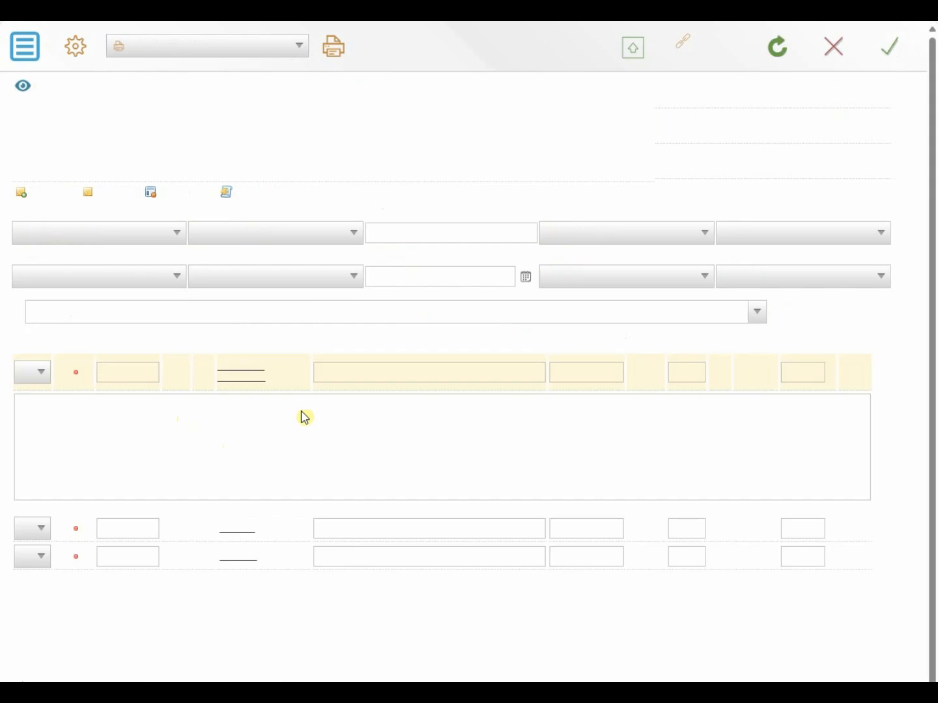
Step: Review the EXAMPLE-MATERIAL line's description, 960.00 price and comments
{"action": "left_click", "coordinate": [390, 372]}
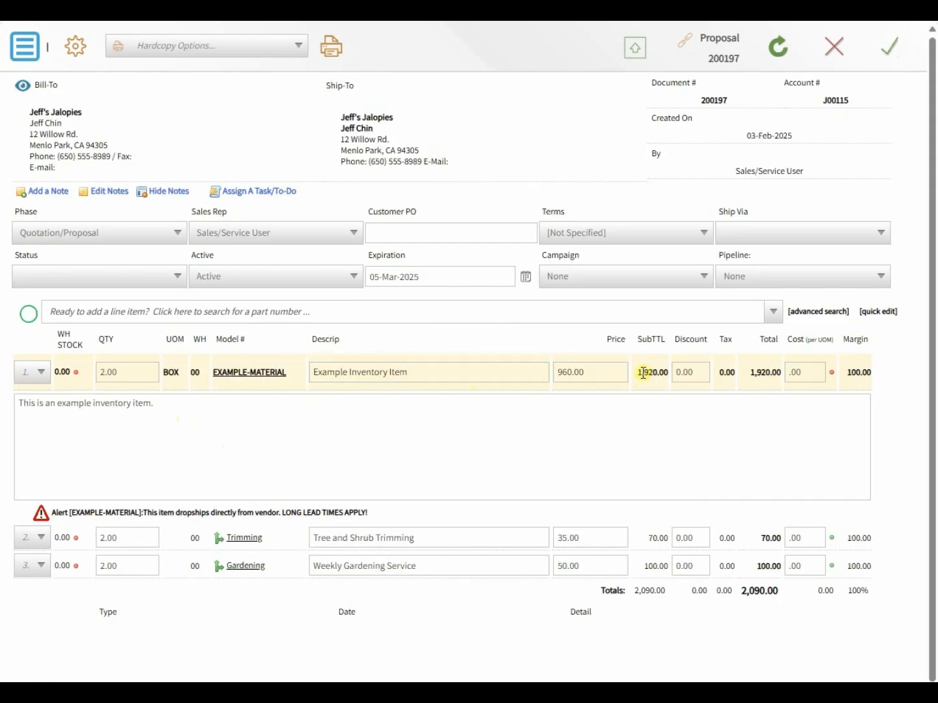
{"action": "left_click", "coordinate": [607, 371]}
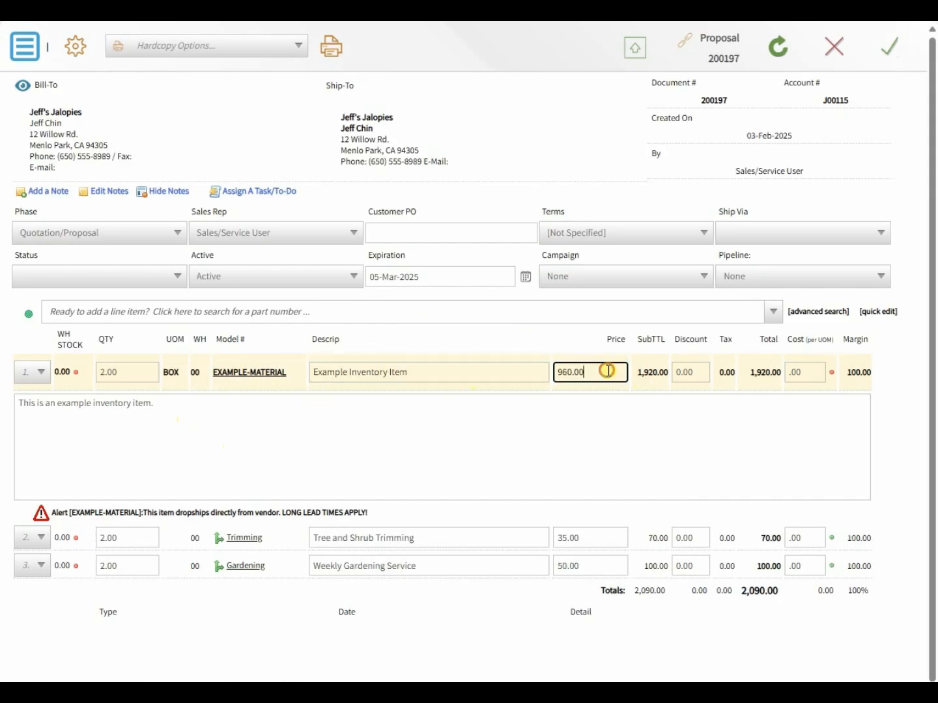
{"action": "left_click", "coordinate": [502, 430]}
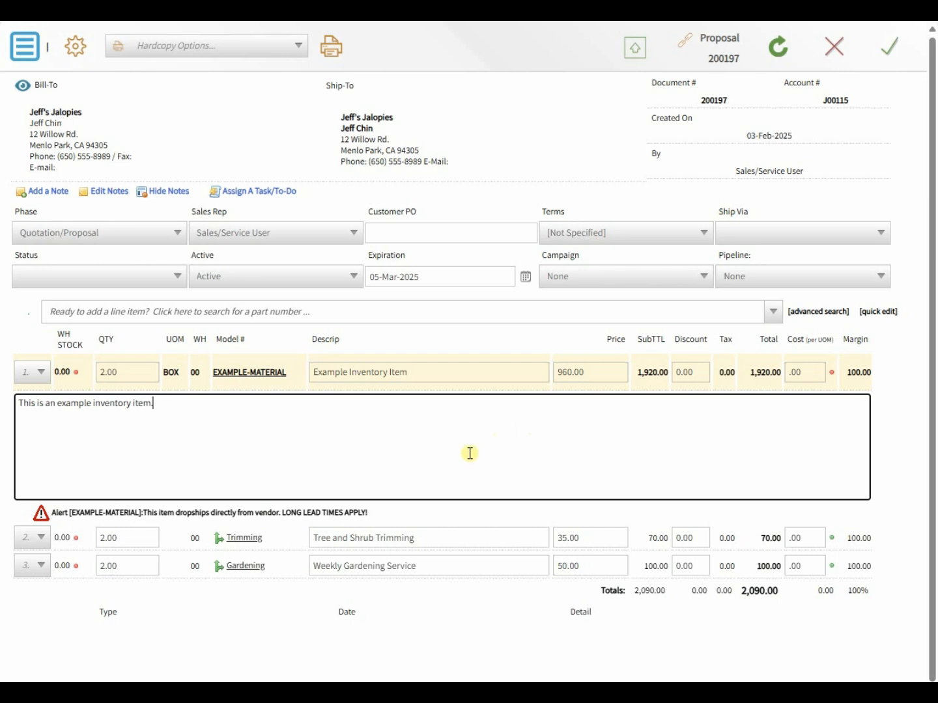
Step: Delete the Gardening line, then save the proposal at 1,990.00 and close the item record
{"action": "left_click", "coordinate": [42, 566]}
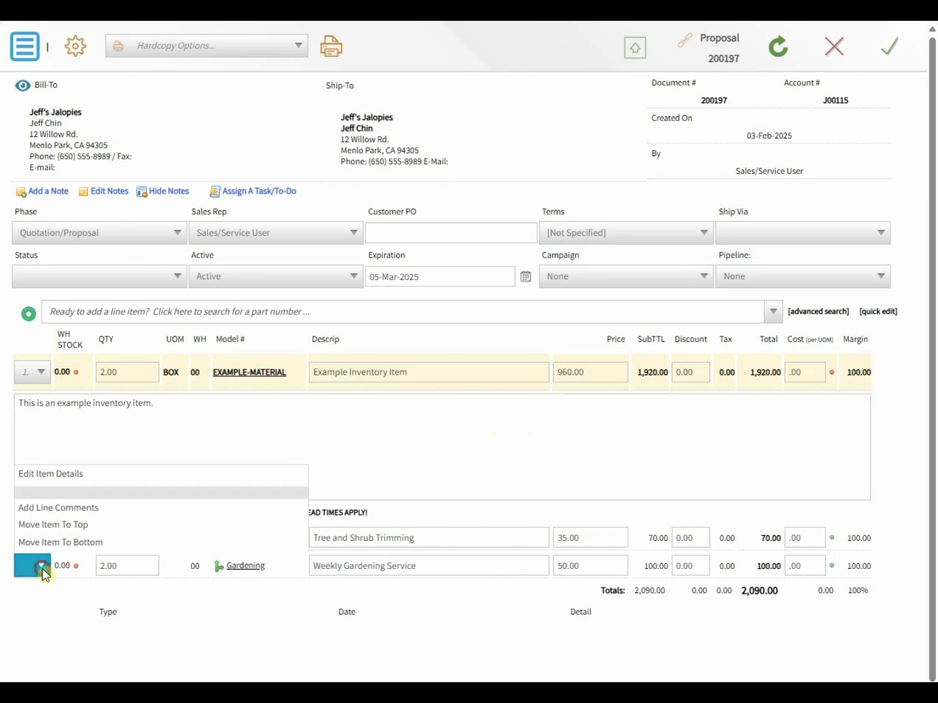
{"action": "left_click", "coordinate": [44, 548]}
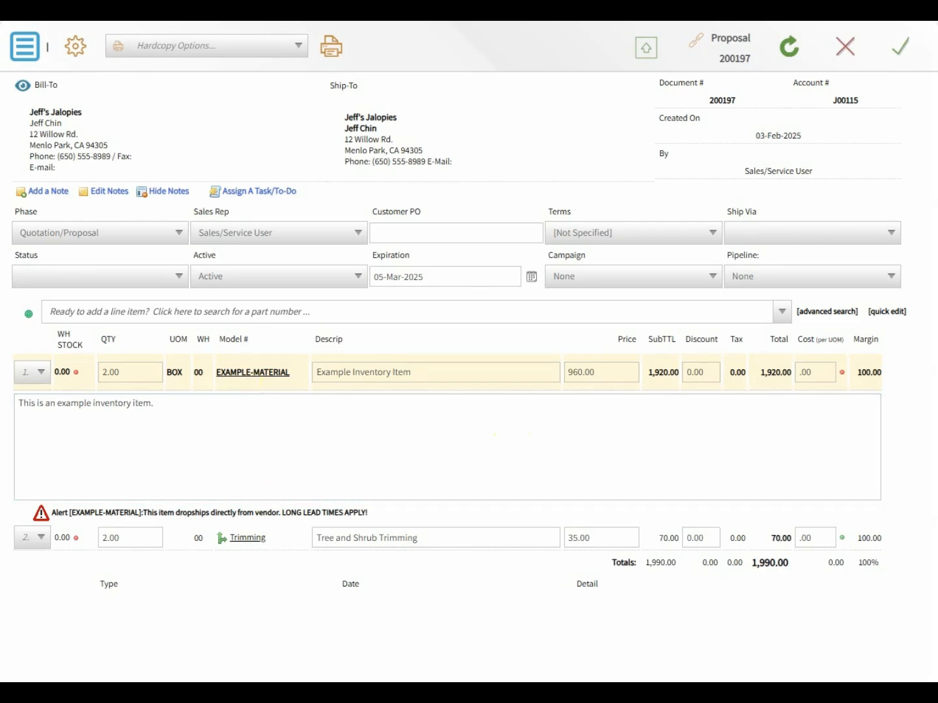
{"action": "left_click", "coordinate": [905, 50]}
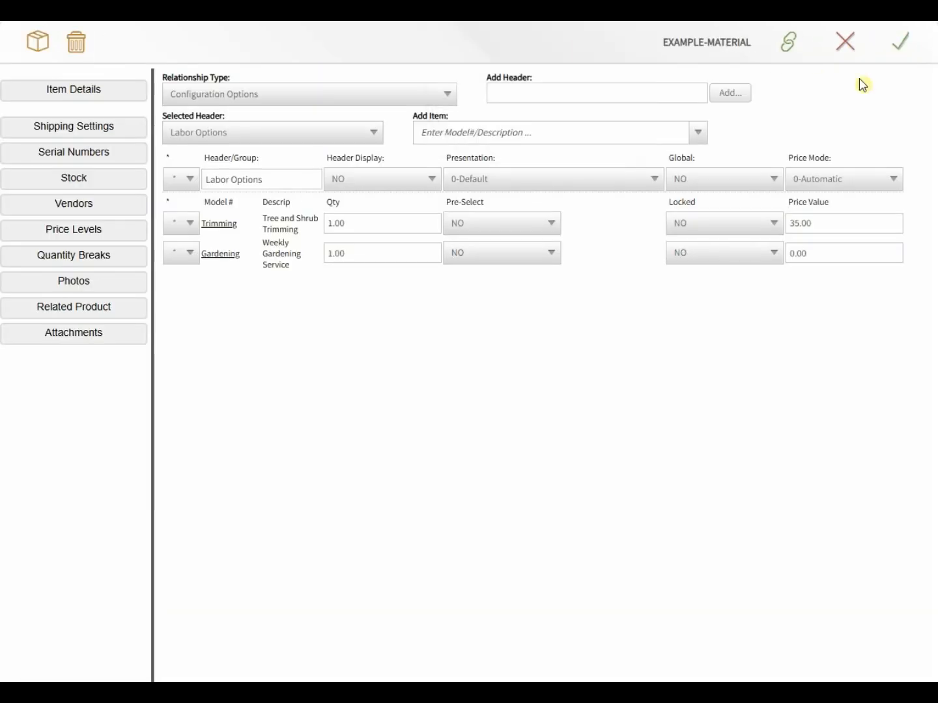
{"action": "left_click", "coordinate": [907, 47]}
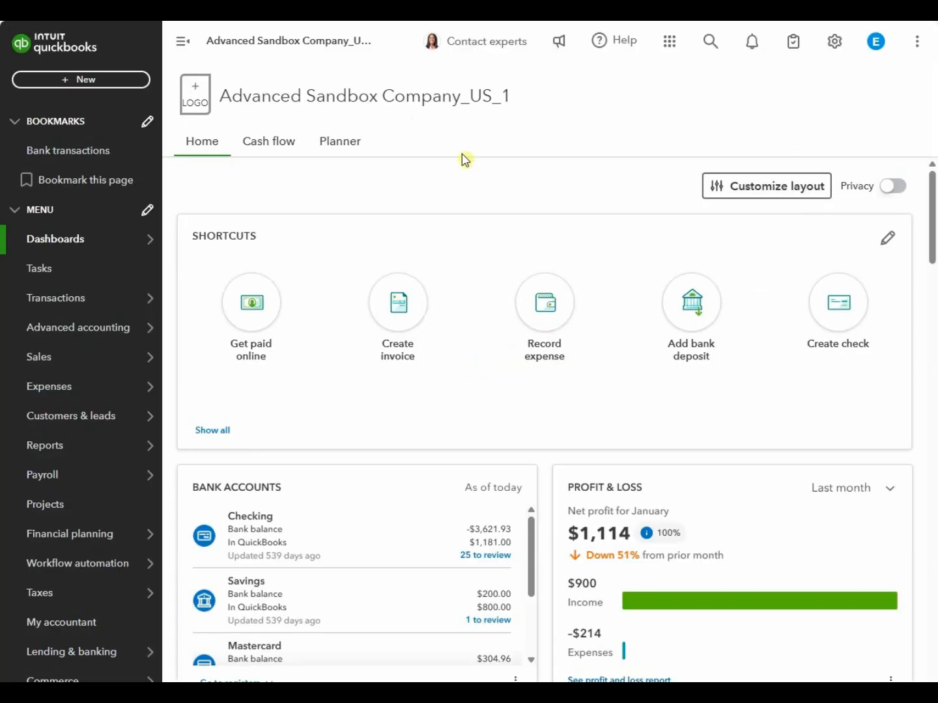
Step: Review EXAMPLE-MATERIAL in QuickBooks Products & services, confirm 0 on hand, and save it
{"action": "mouse_move", "coordinate": [54, 366]}
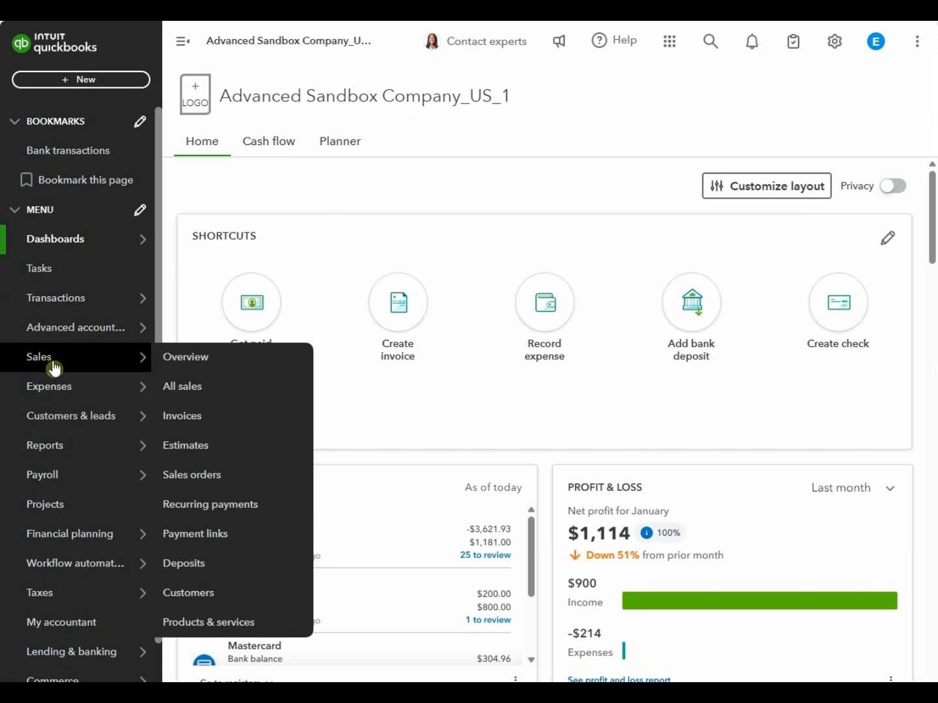
{"action": "left_click", "coordinate": [201, 620]}
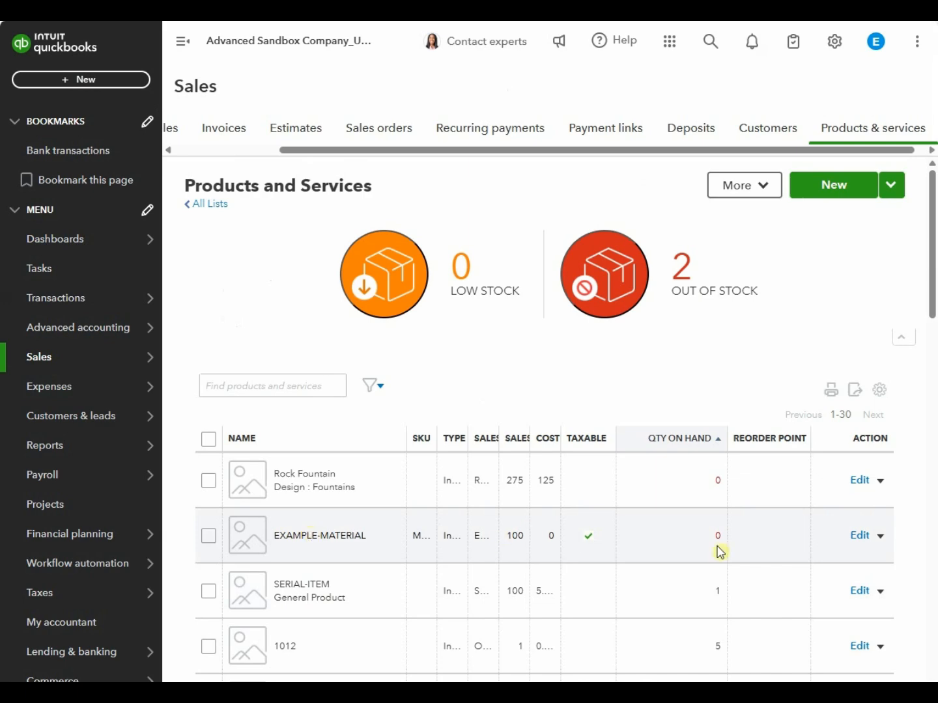
{"action": "left_click", "coordinate": [859, 536]}
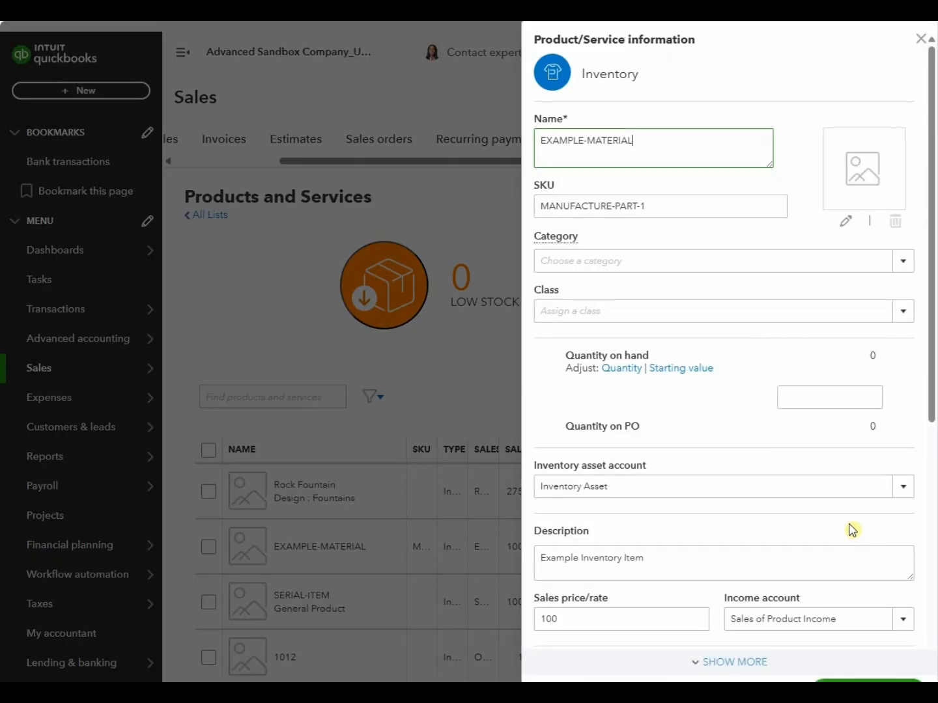
{"action": "scroll", "coordinate": [689, 396], "scroll_direction": "down", "scroll_amount": 2}
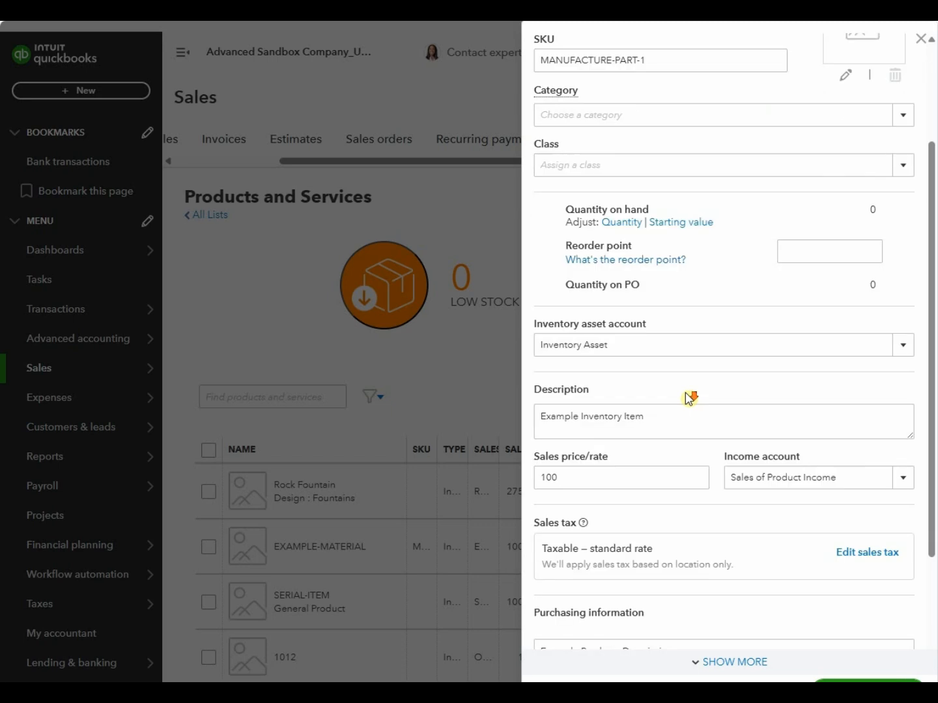
{"action": "scroll", "coordinate": [690, 394], "scroll_direction": "down", "scroll_amount": 2}
{"action": "scroll", "coordinate": [684, 384], "scroll_direction": "up", "scroll_amount": 4}
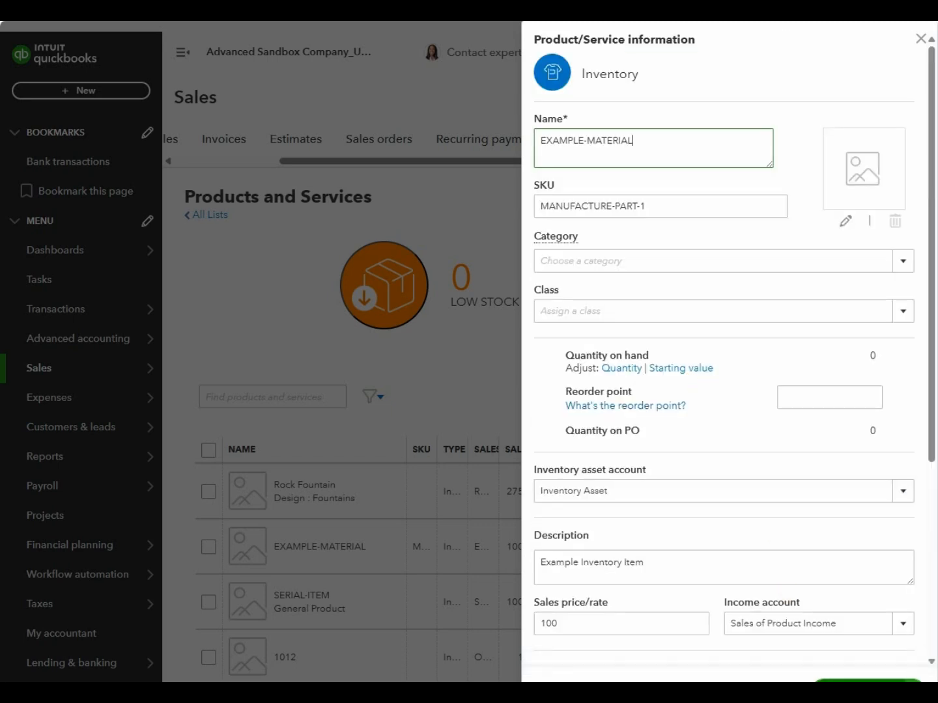
{"action": "left_click", "coordinate": [868, 681]}
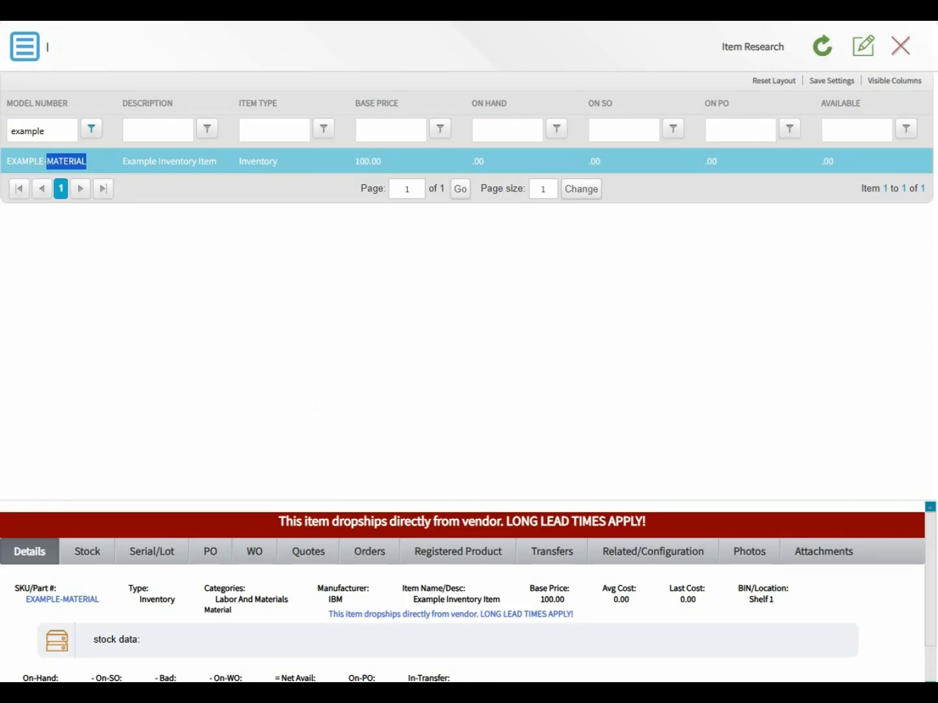
Step: Filter Item Research by model number 'assembly' and open TEST-ASSEMBLY for editing
{"action": "left_click", "coordinate": [83, 167]}
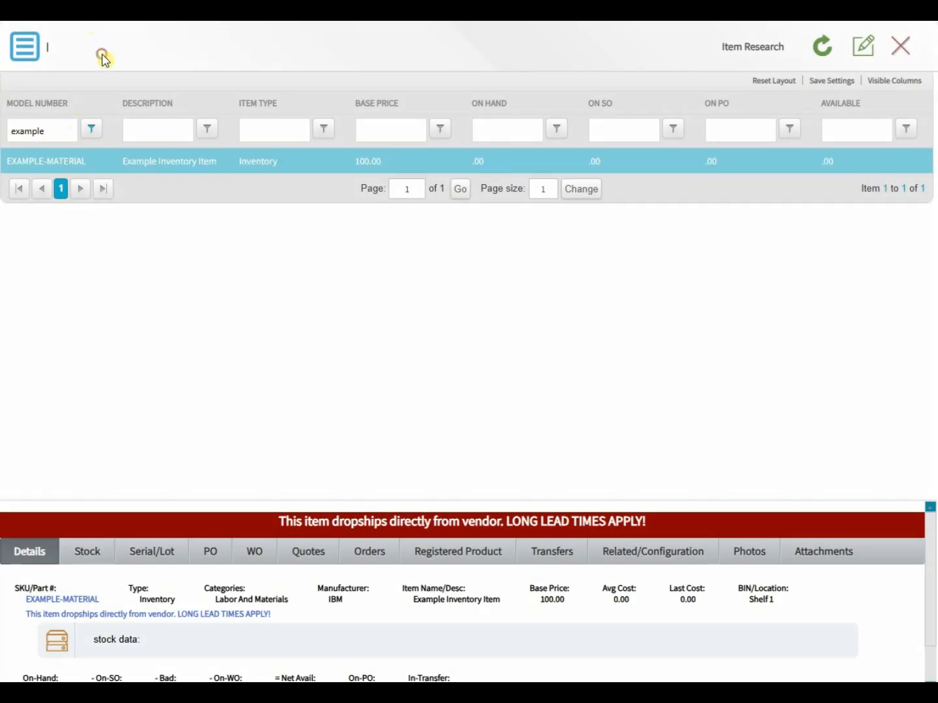
{"action": "left_click", "coordinate": [55, 134]}
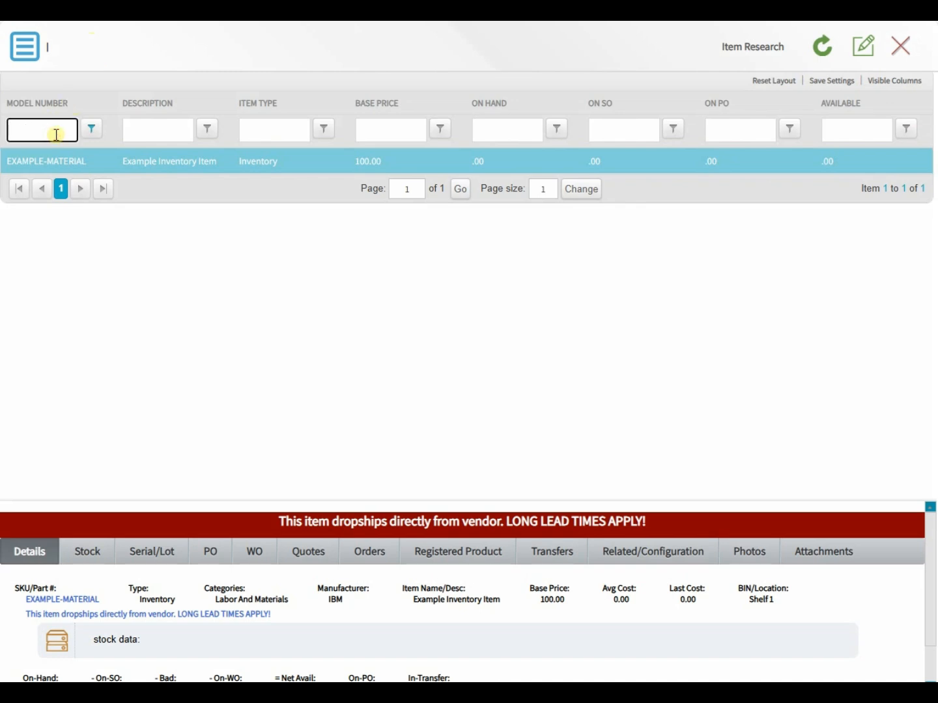
{"action": "key", "text": "Return"}
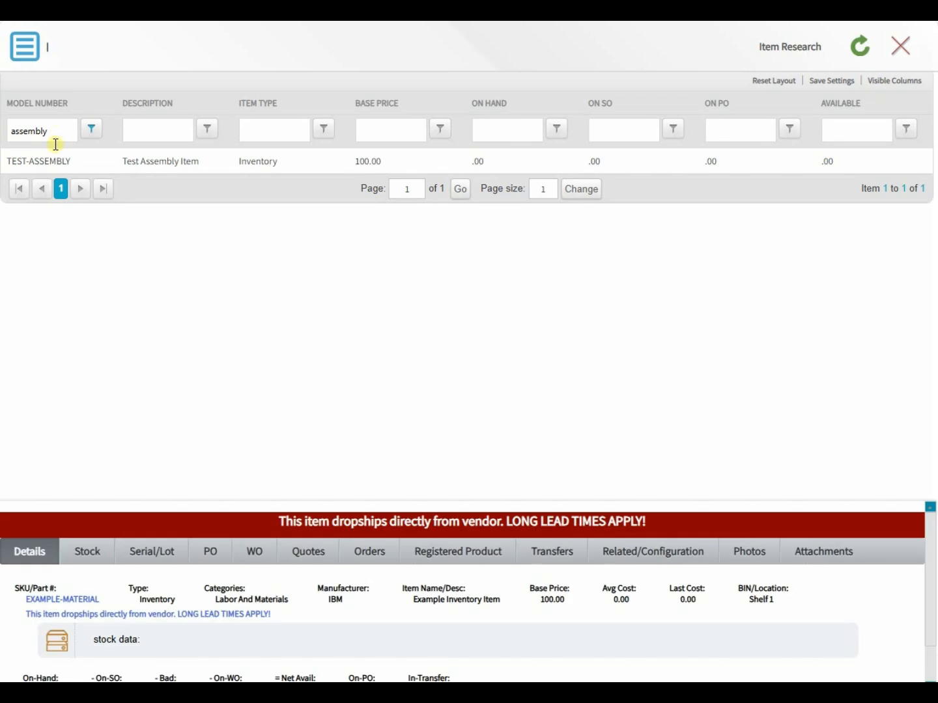
{"action": "left_click", "coordinate": [59, 163]}
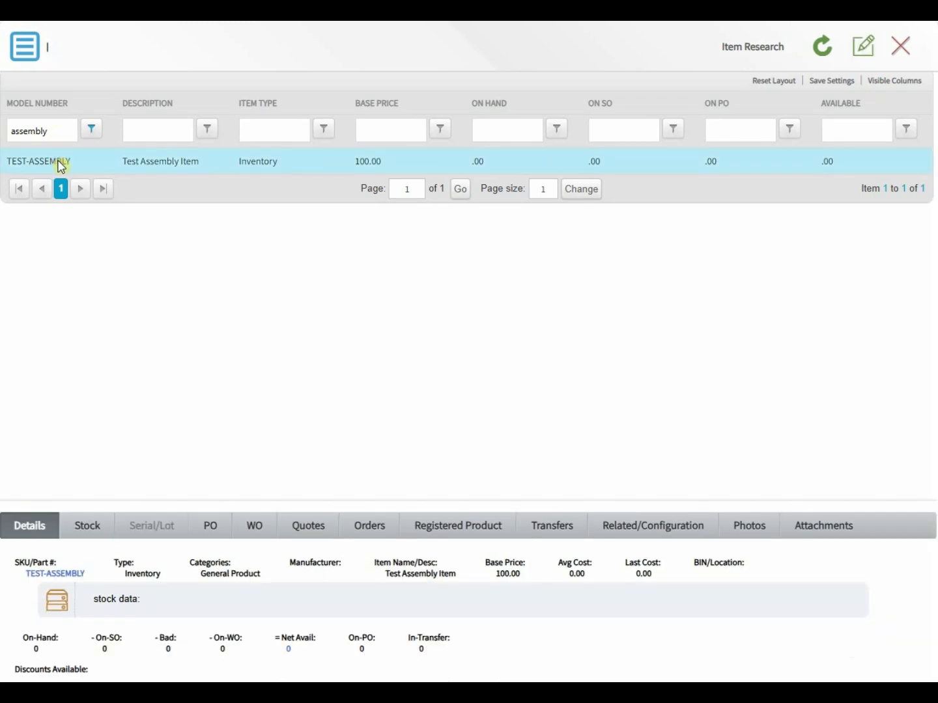
{"action": "left_click", "coordinate": [861, 40]}
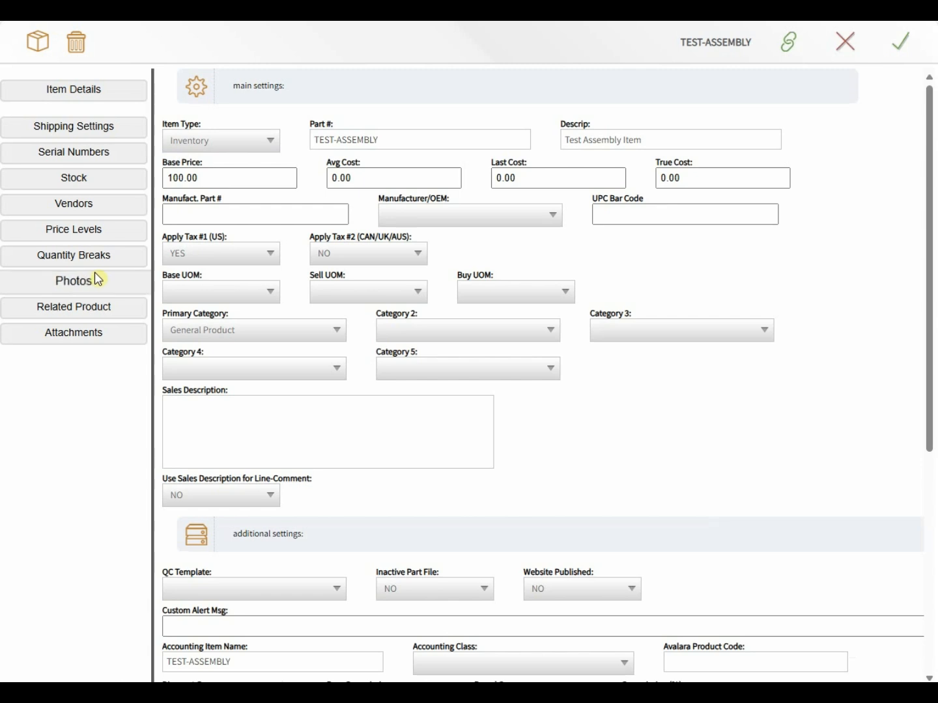
Step: Keep the Inventory Assembly relationship with 5 Sprinkler Pipes and 3 EDGE-1A-PL, and save TEST-ASSEMBLY
{"action": "left_click", "coordinate": [64, 312]}
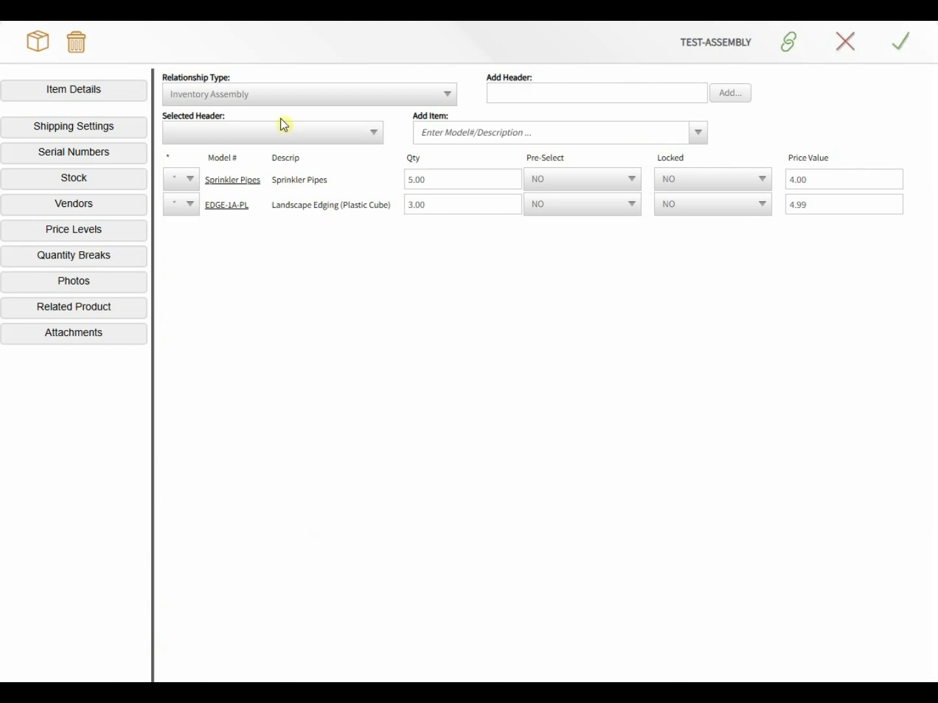
{"action": "left_click", "coordinate": [272, 94]}
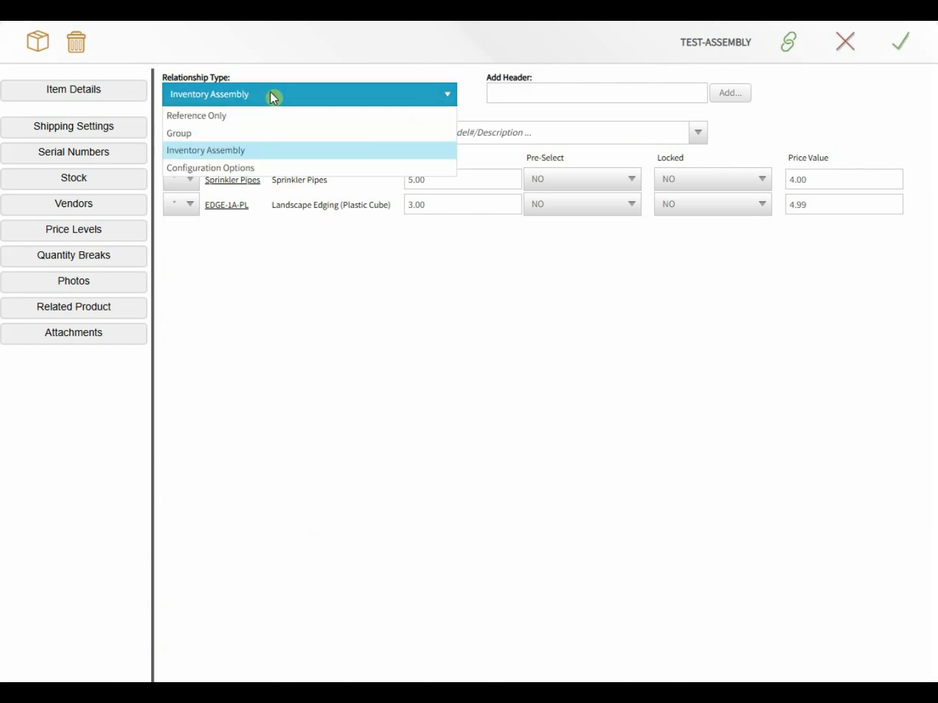
{"action": "left_click", "coordinate": [218, 150]}
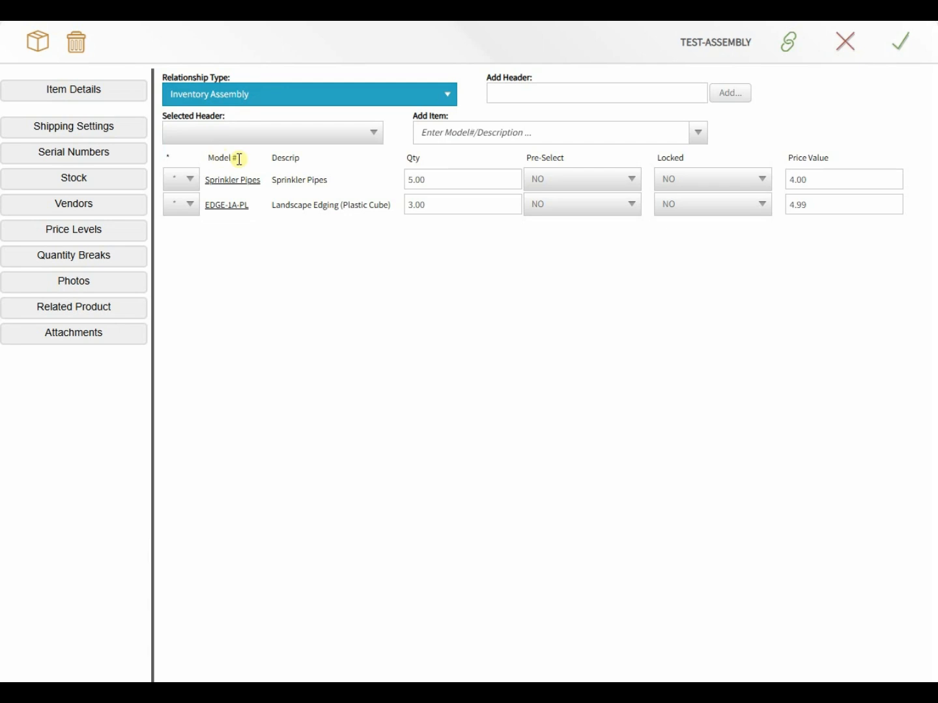
{"action": "left_click", "coordinate": [455, 176]}
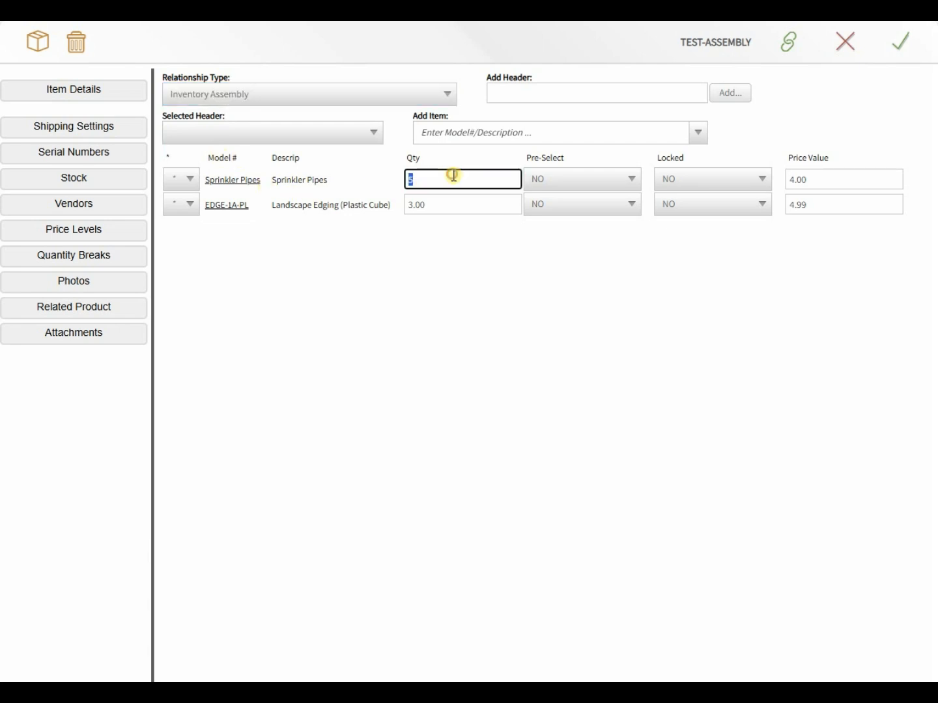
{"action": "left_click", "coordinate": [442, 204]}
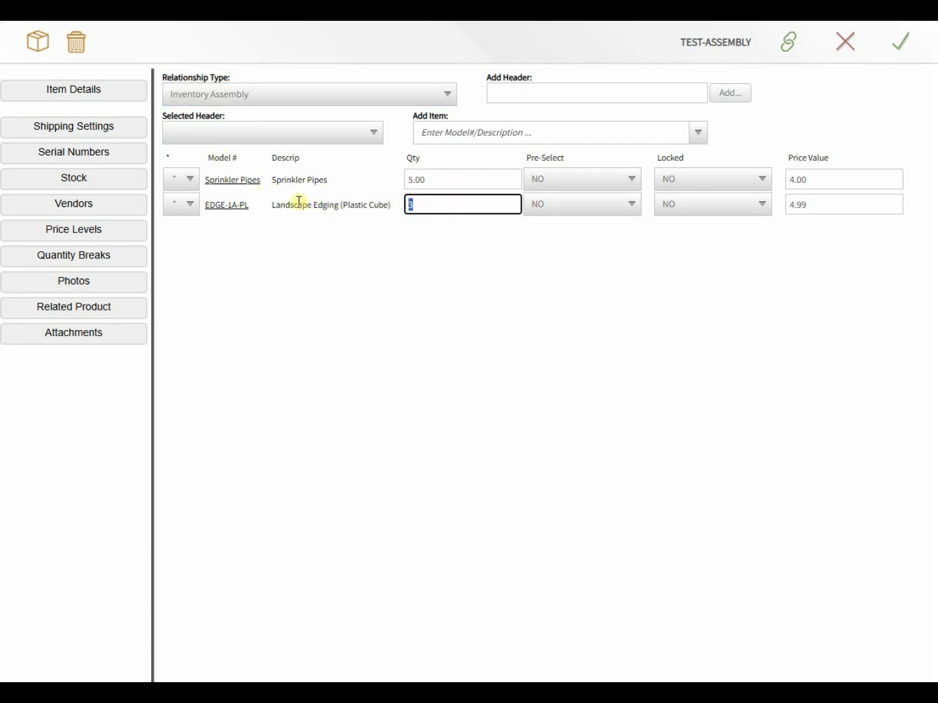
{"action": "left_click", "coordinate": [296, 207]}
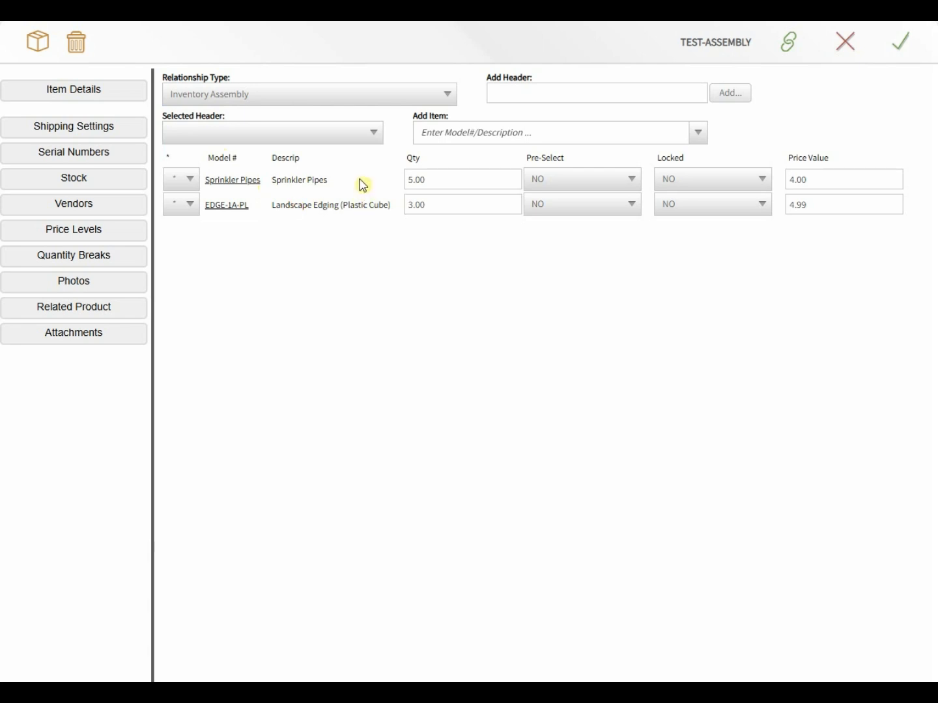
{"action": "left_click", "coordinate": [909, 47]}
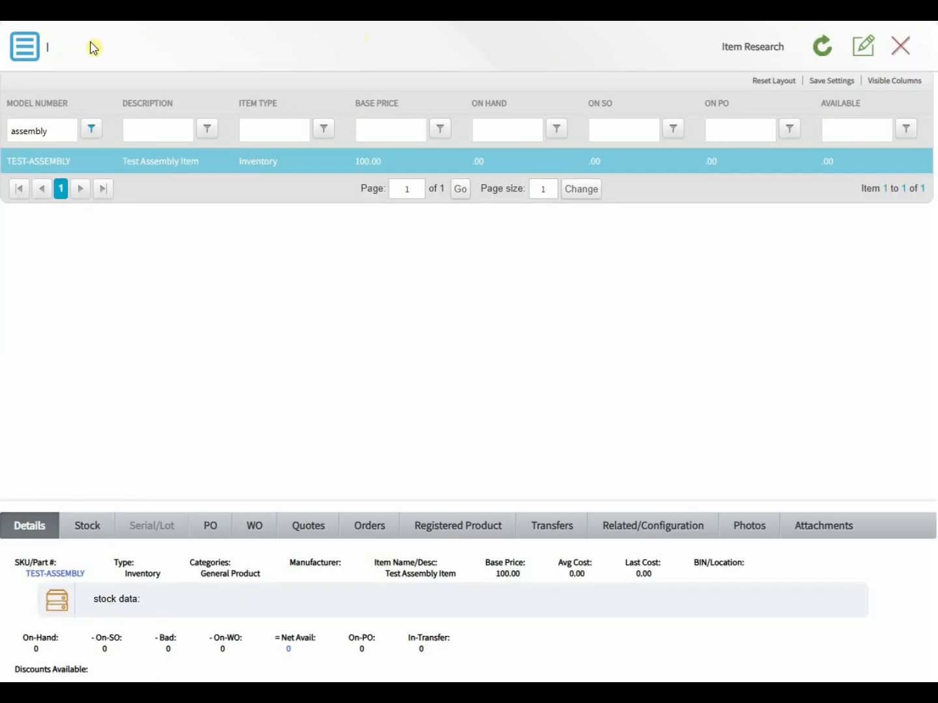
Step: Start a Build Assembly for TEST-ASSEMBLY with a Build Quantity of 2
{"action": "left_click", "coordinate": [32, 50]}
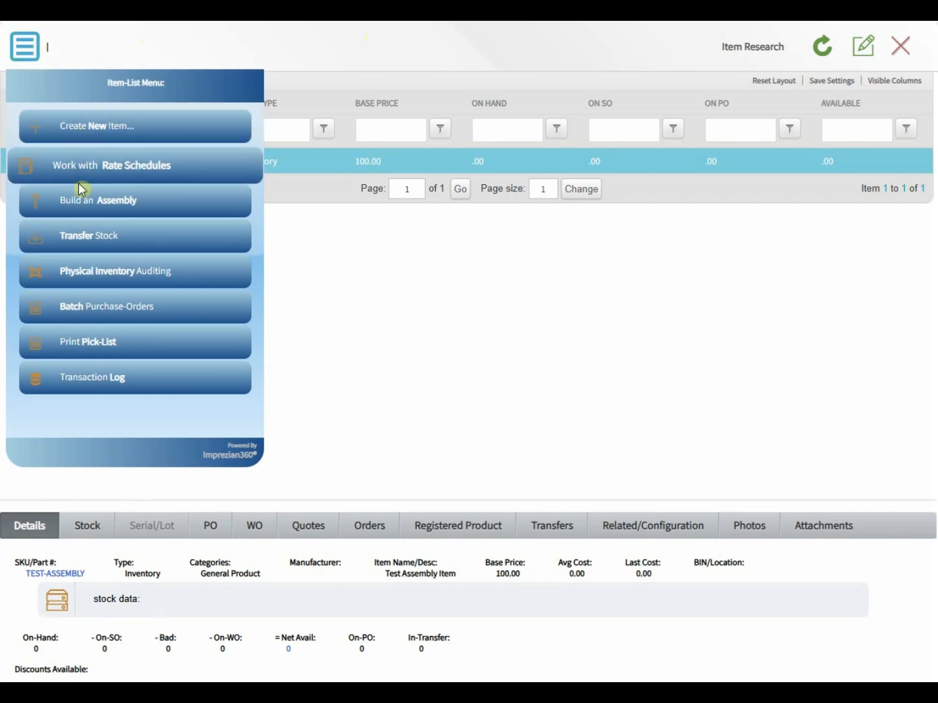
{"action": "left_click", "coordinate": [81, 207]}
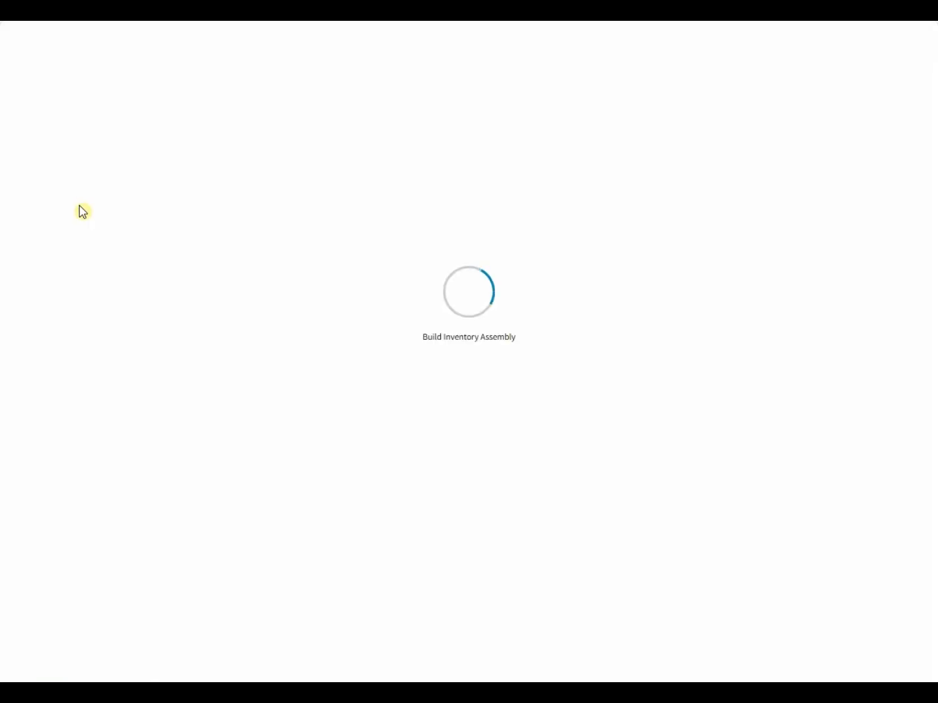
{"action": "left_click", "coordinate": [73, 138]}
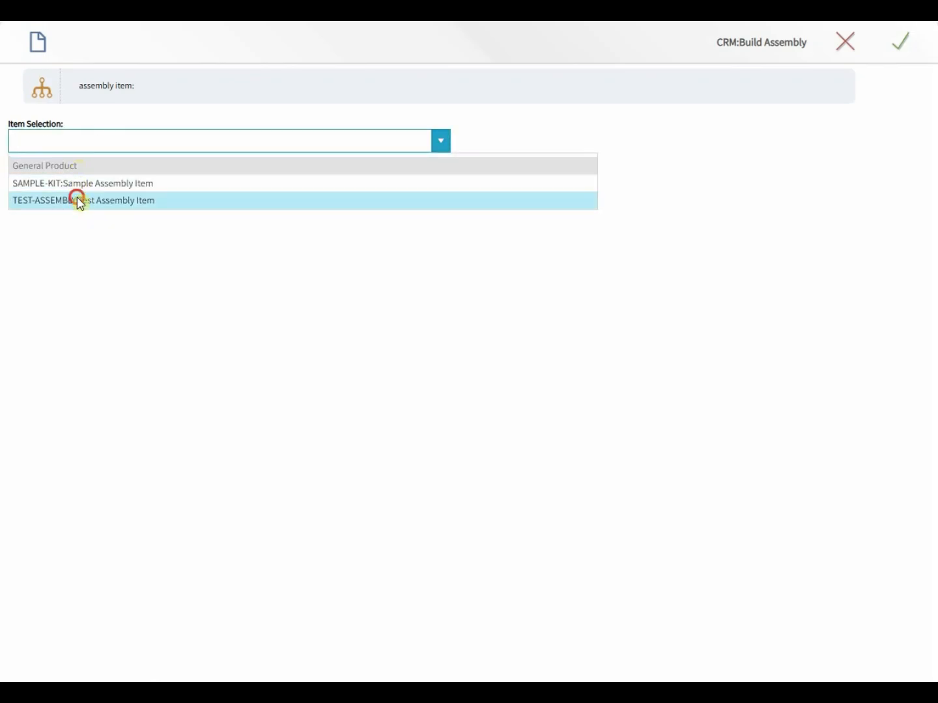
{"action": "left_click", "coordinate": [79, 203]}
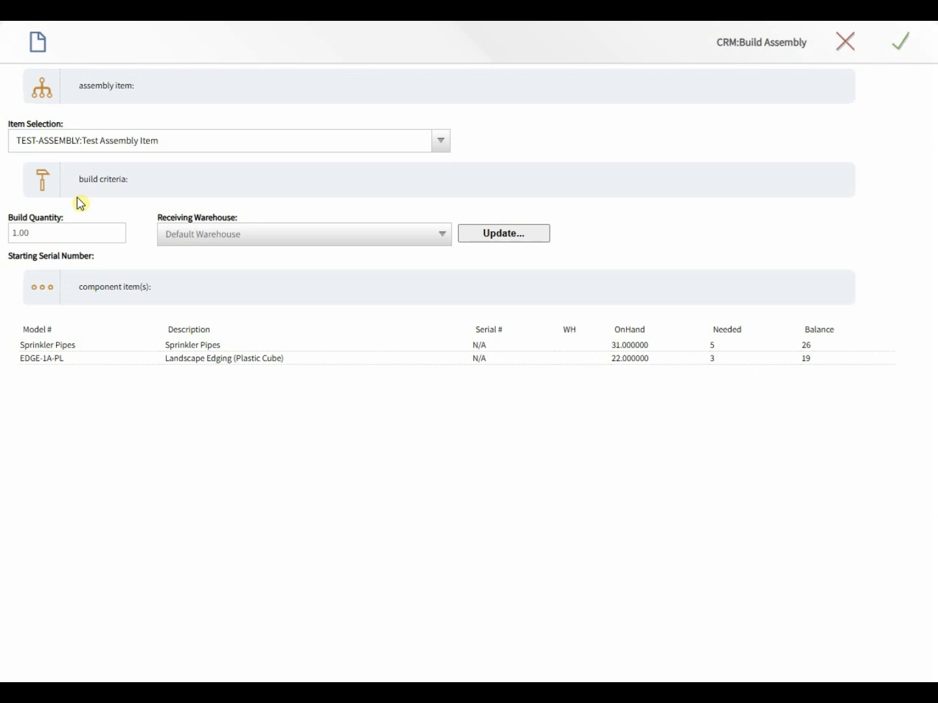
{"action": "left_click", "coordinate": [70, 228]}
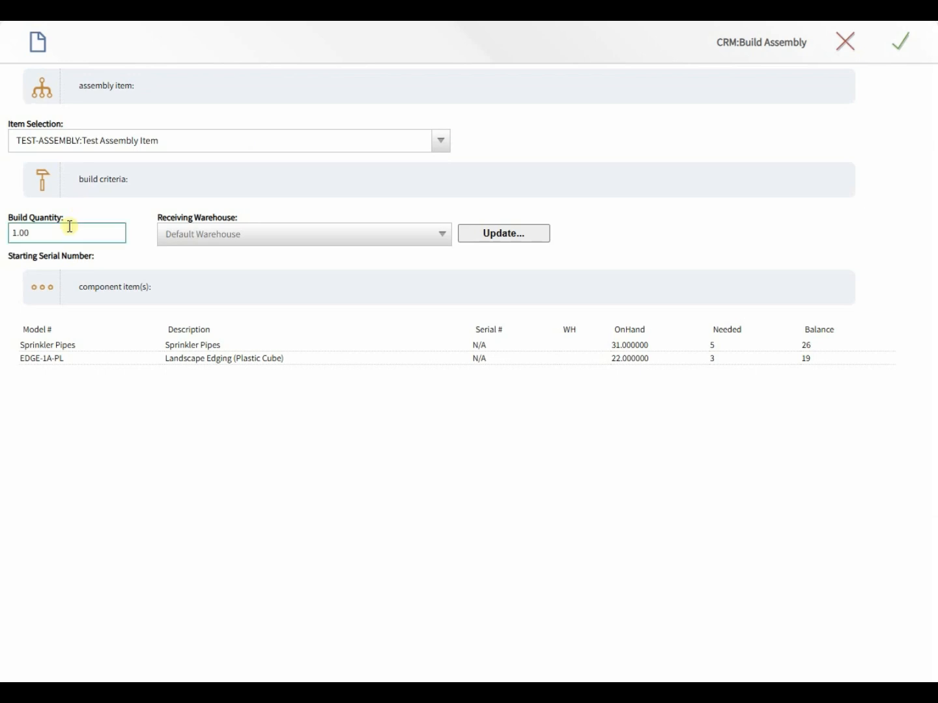
{"action": "left_click", "coordinate": [68, 233]}
{"action": "type", "text": "2"}
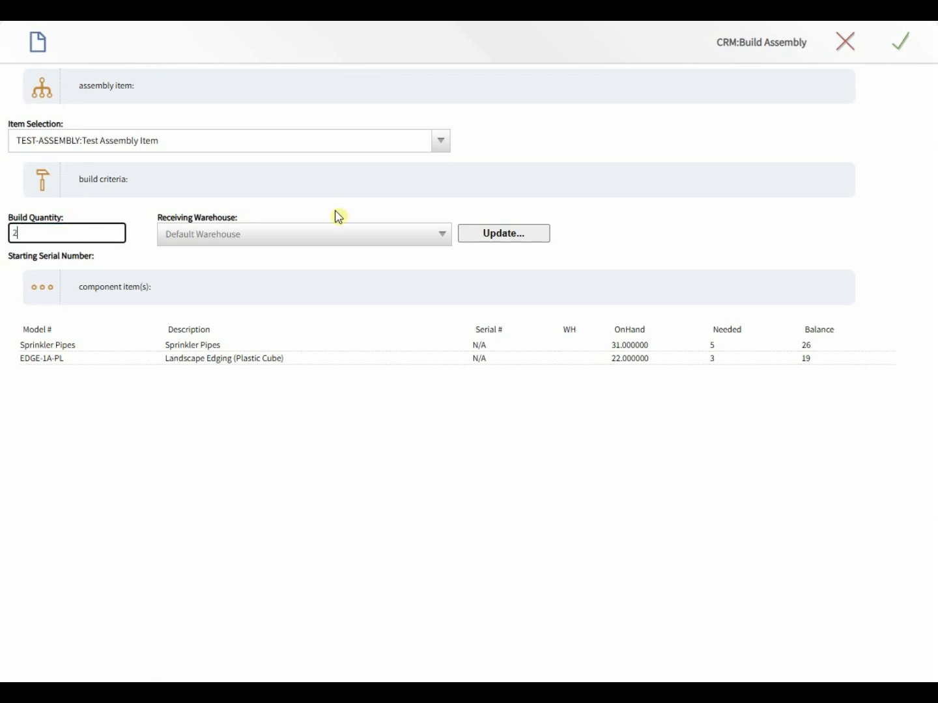
{"action": "left_click", "coordinate": [490, 234]}
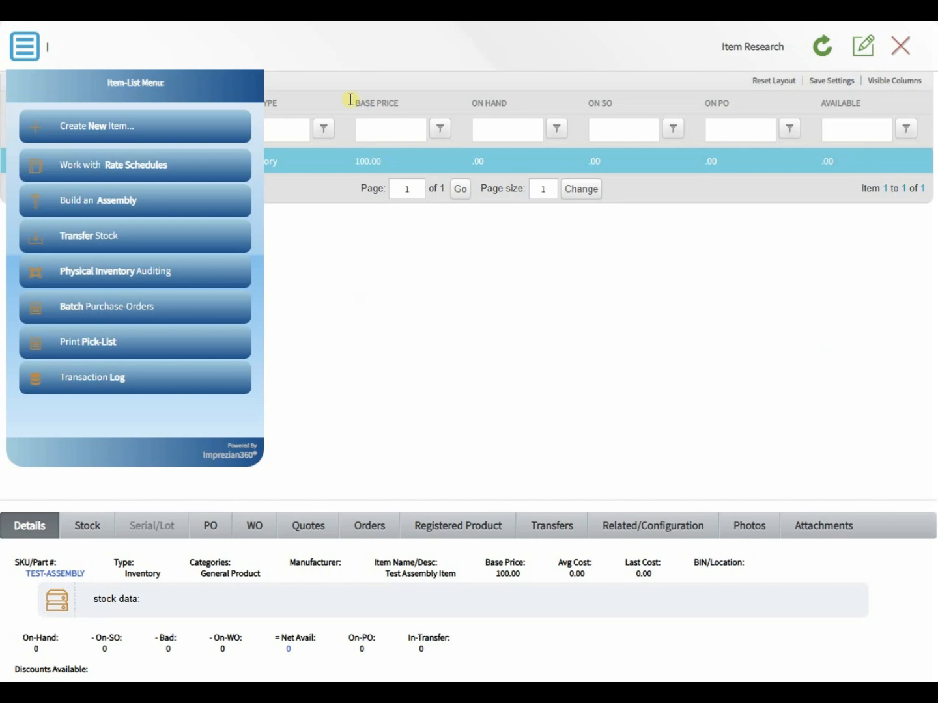
Step: Check the 10 Sprinkler Pipes and 6 EDGE-1A-PL needed and refresh component quantities
{"action": "left_click", "coordinate": [366, 291]}
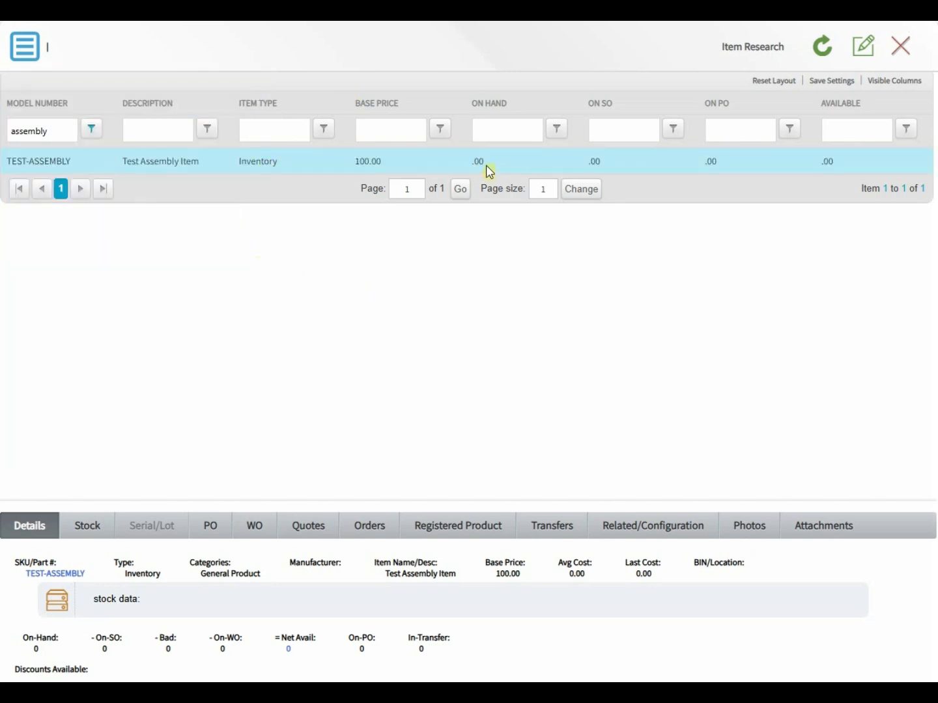
{"action": "left_click", "coordinate": [488, 168]}
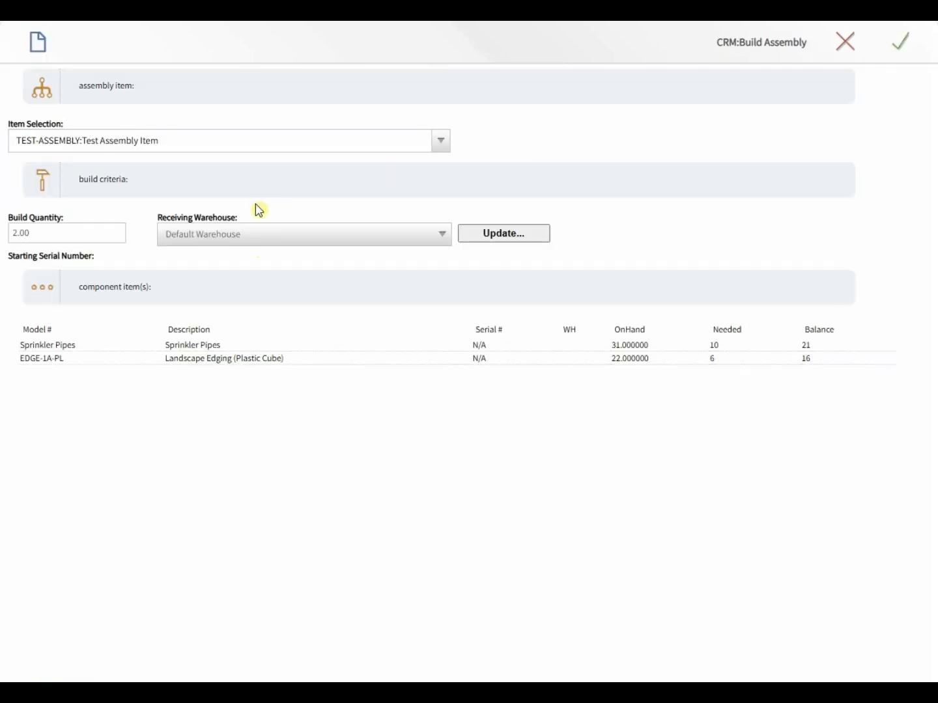
{"action": "double_click", "coordinate": [712, 345]}
{"action": "double_click", "coordinate": [642, 346]}
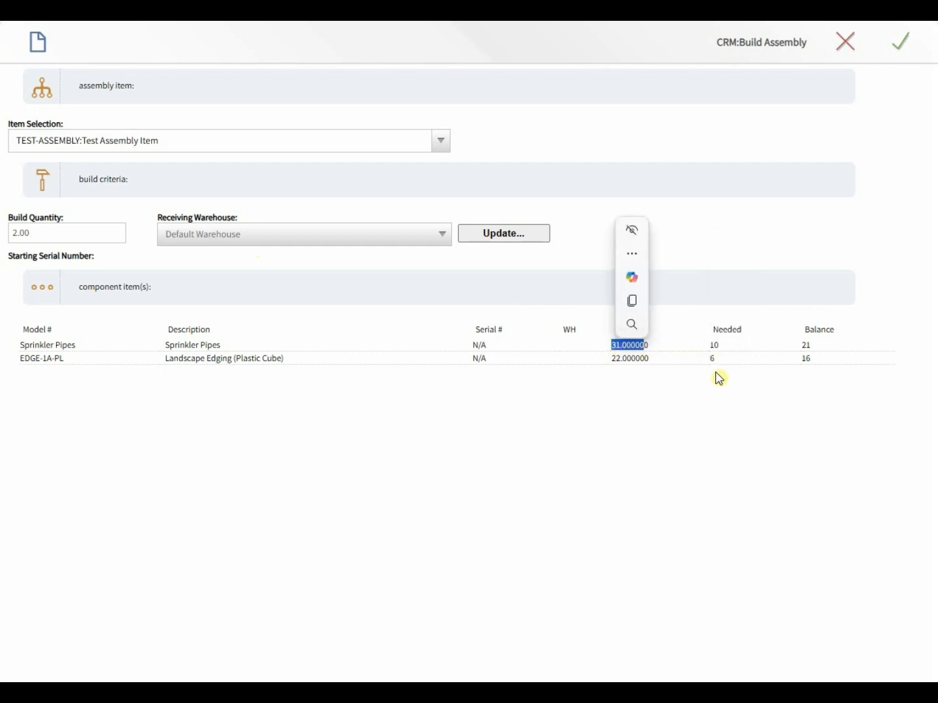
{"action": "left_click", "coordinate": [719, 369]}
{"action": "double_click", "coordinate": [806, 345]}
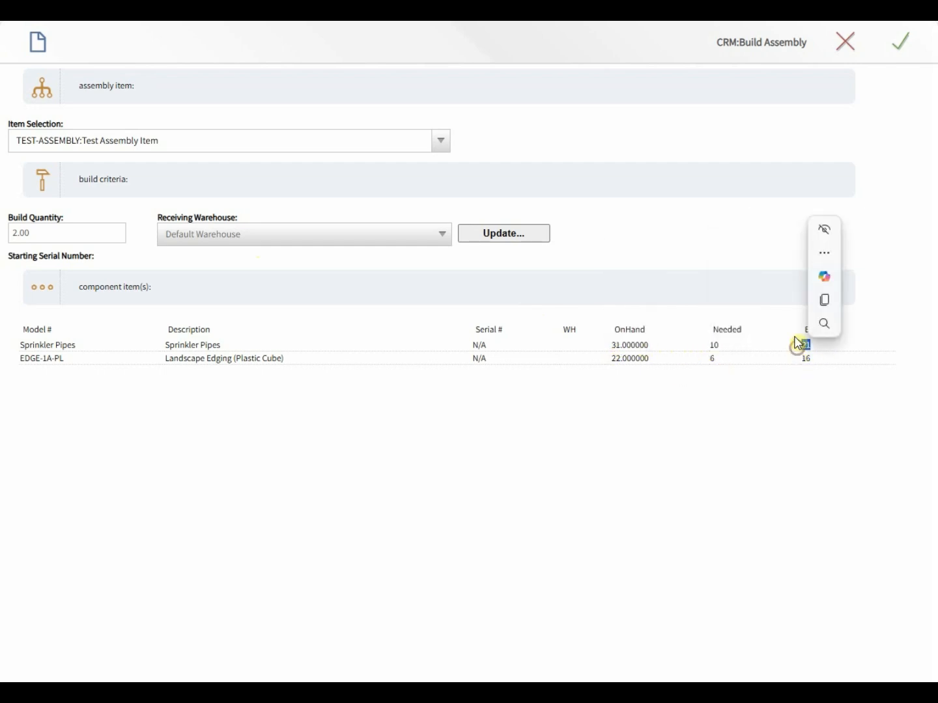
{"action": "left_click", "coordinate": [257, 228]}
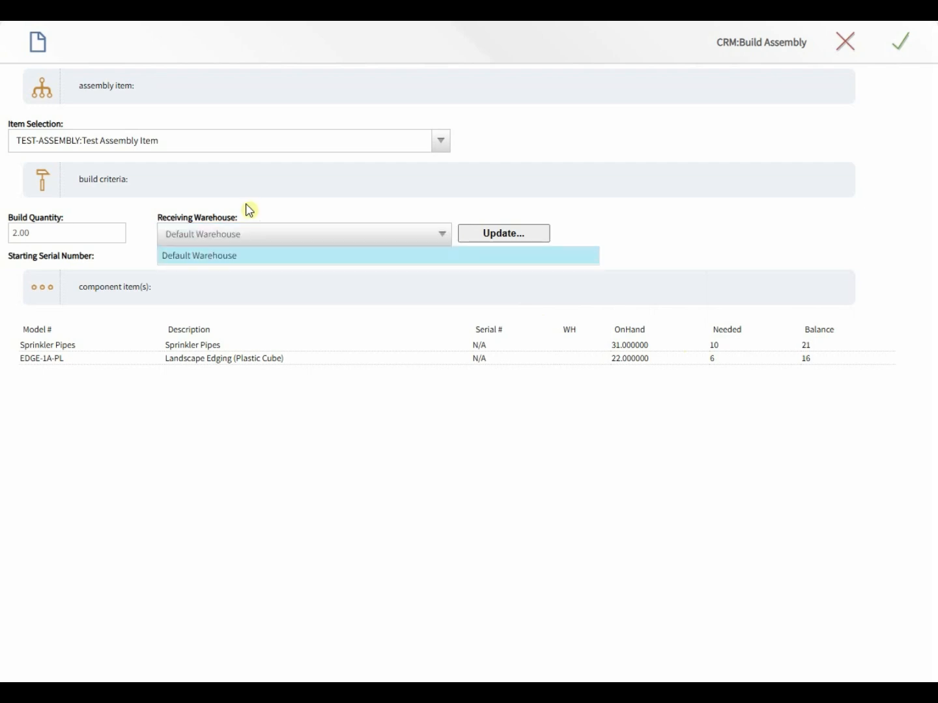
{"action": "left_click", "coordinate": [245, 203]}
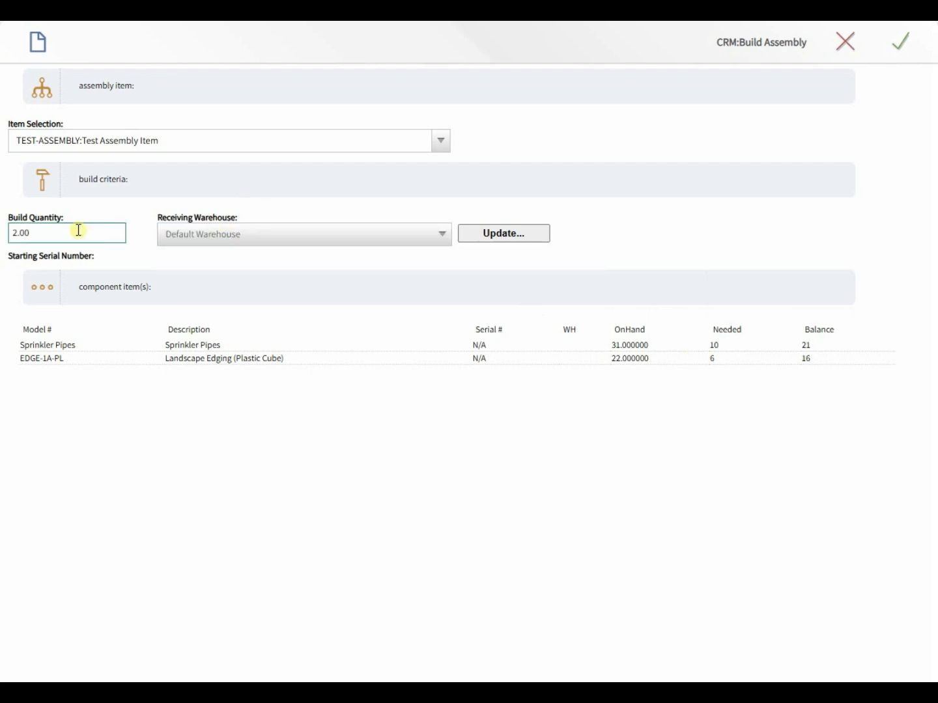
{"action": "left_click", "coordinate": [490, 239]}
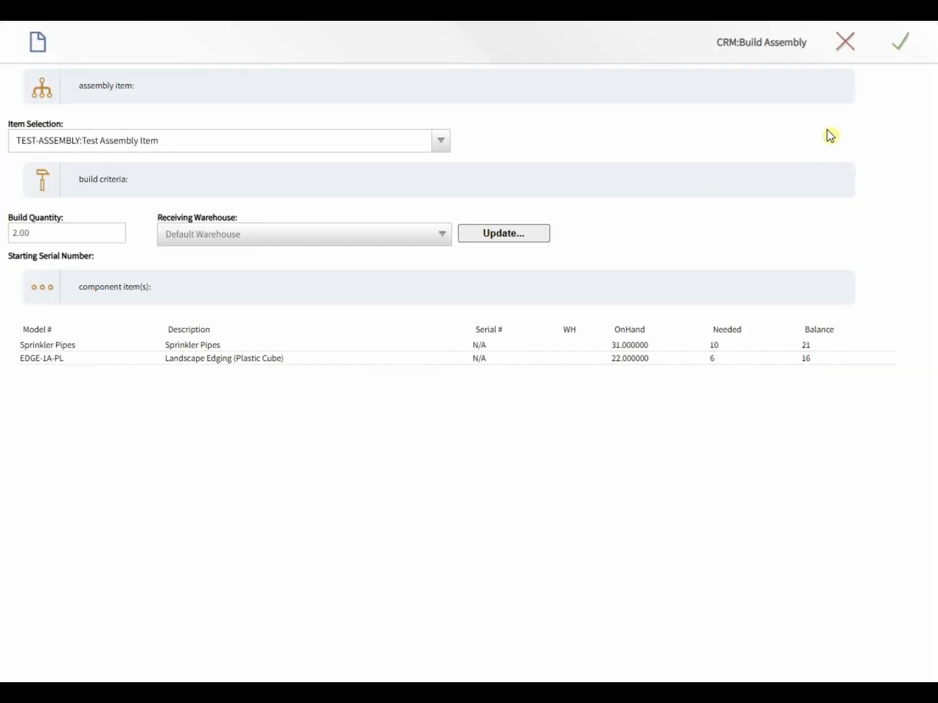
Step: Save the build, close the form, and rerun the Model Number filter showing 2.00 on hand
{"action": "left_click", "coordinate": [904, 46]}
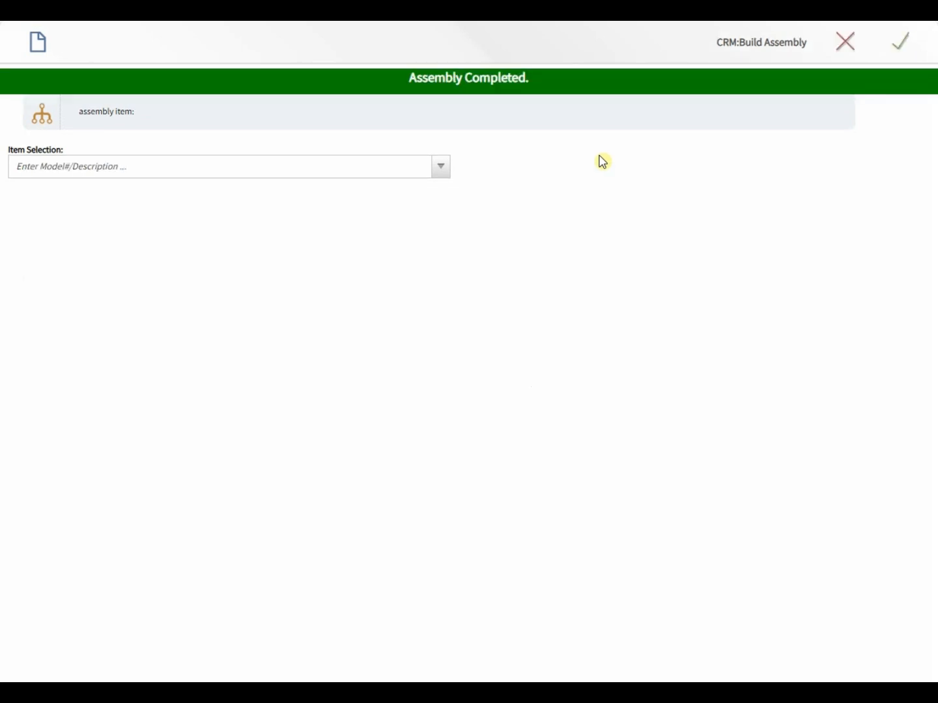
{"action": "left_click", "coordinate": [846, 42]}
{"action": "left_click", "coordinate": [57, 128]}
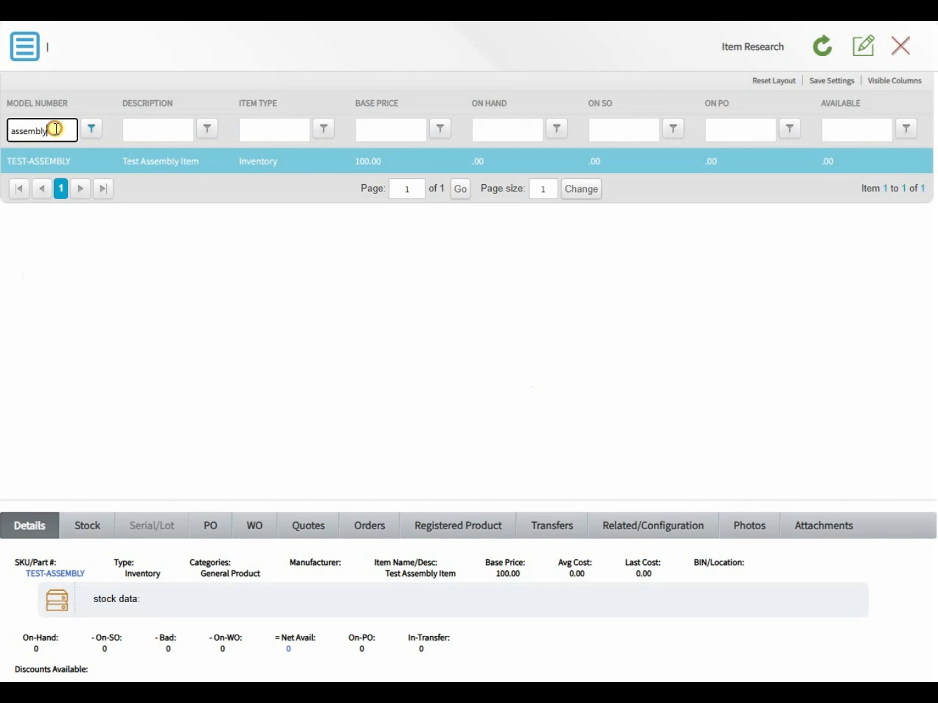
{"action": "key", "text": "Return"}
Step: Run TEST-ASSEMBLY's QuickReport from Products & services, showing the +2 CRM BOM Adjustment entries
{"action": "left_click", "coordinate": [487, 169]}
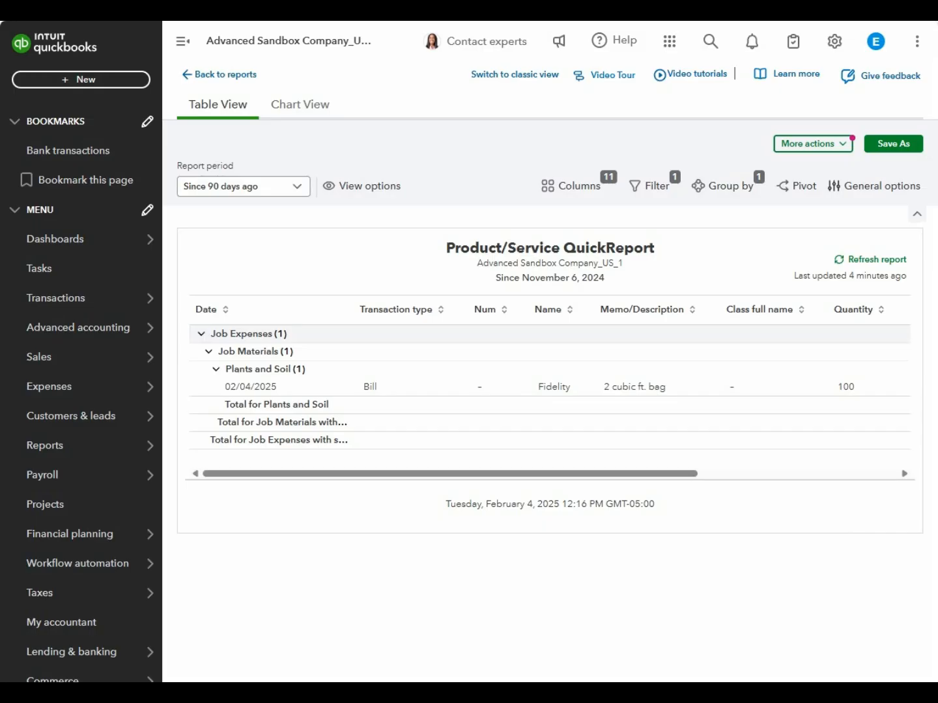
{"action": "mouse_move", "coordinate": [55, 365]}
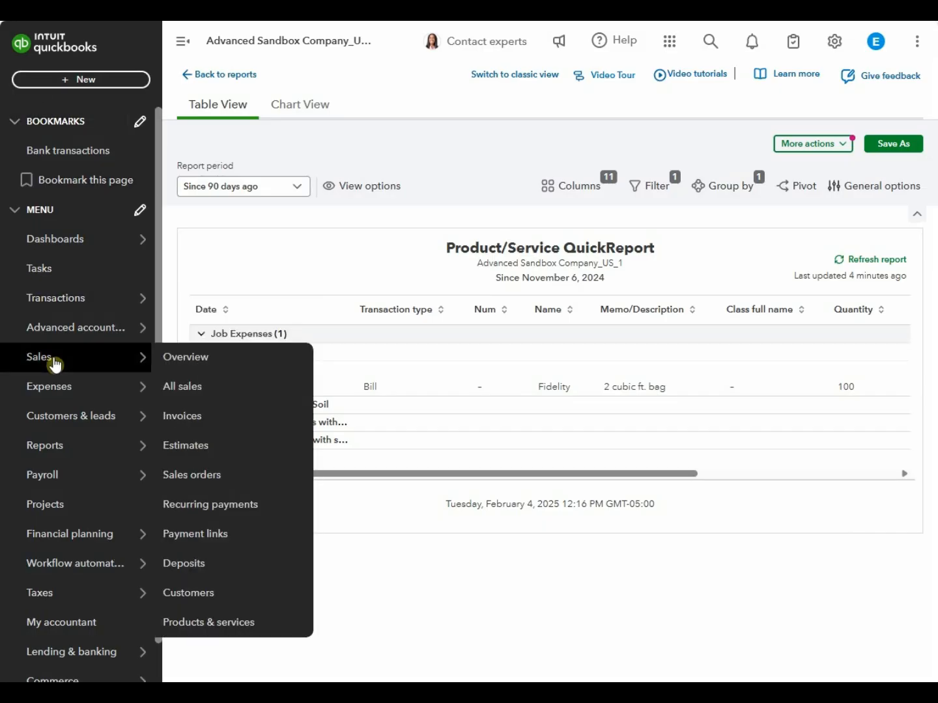
{"action": "left_click", "coordinate": [209, 623]}
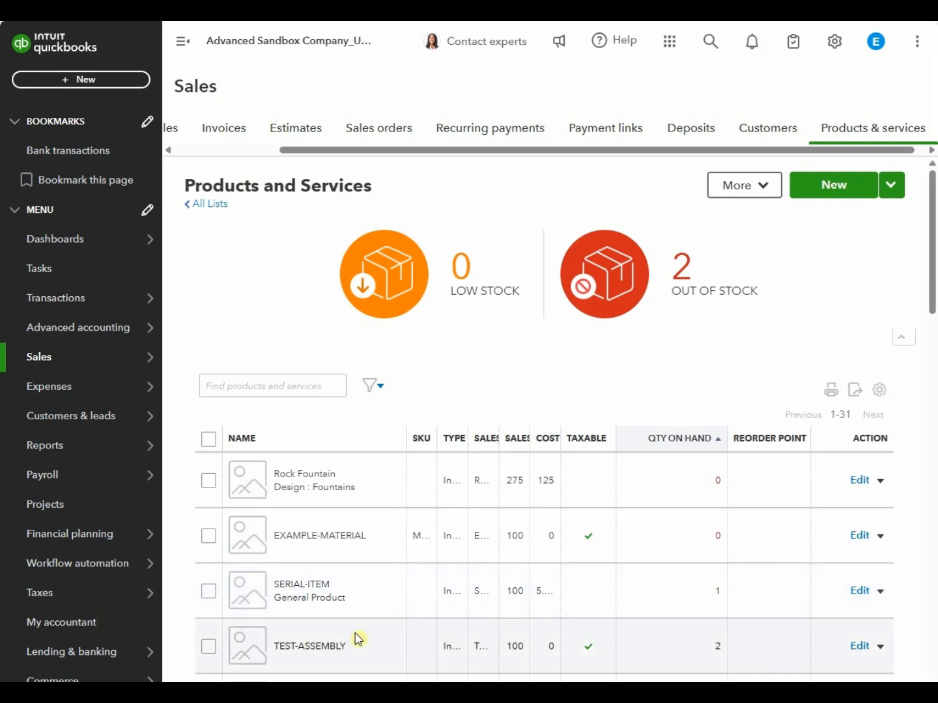
{"action": "scroll", "coordinate": [647, 615], "scroll_direction": "down", "scroll_amount": 1}
{"action": "left_click_drag", "start_coordinate": [701, 575], "coordinate": [725, 577]}
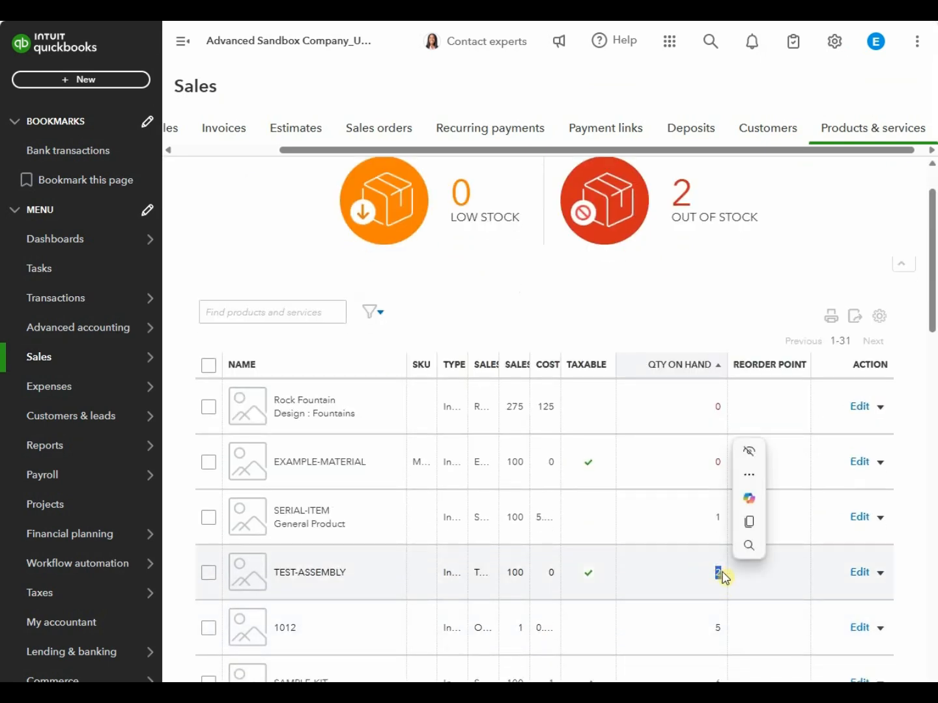
{"action": "left_click", "coordinate": [754, 575]}
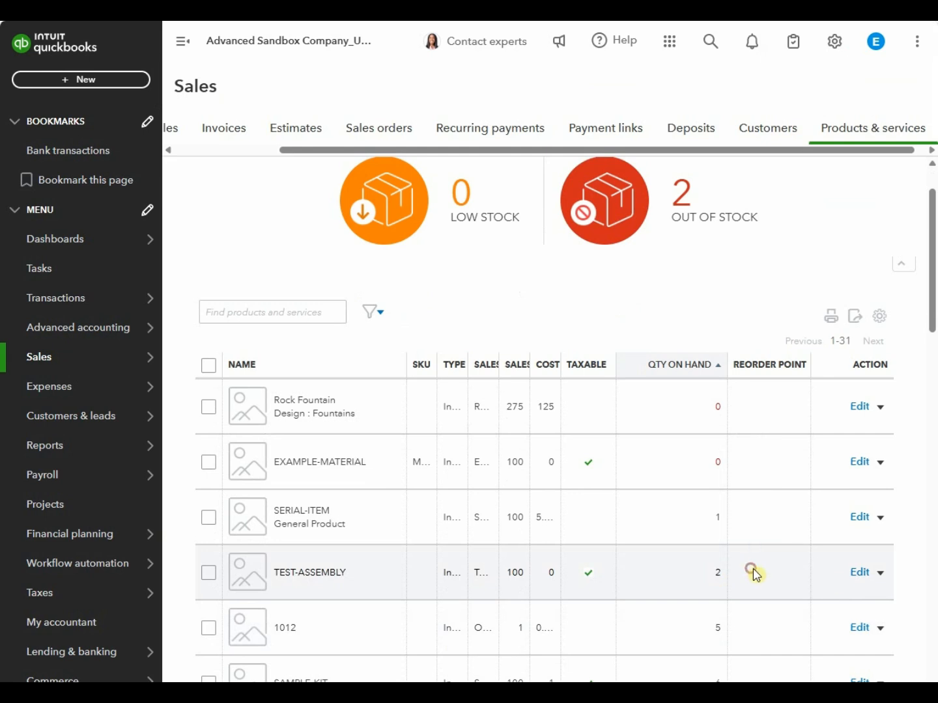
{"action": "left_click", "coordinate": [882, 573]}
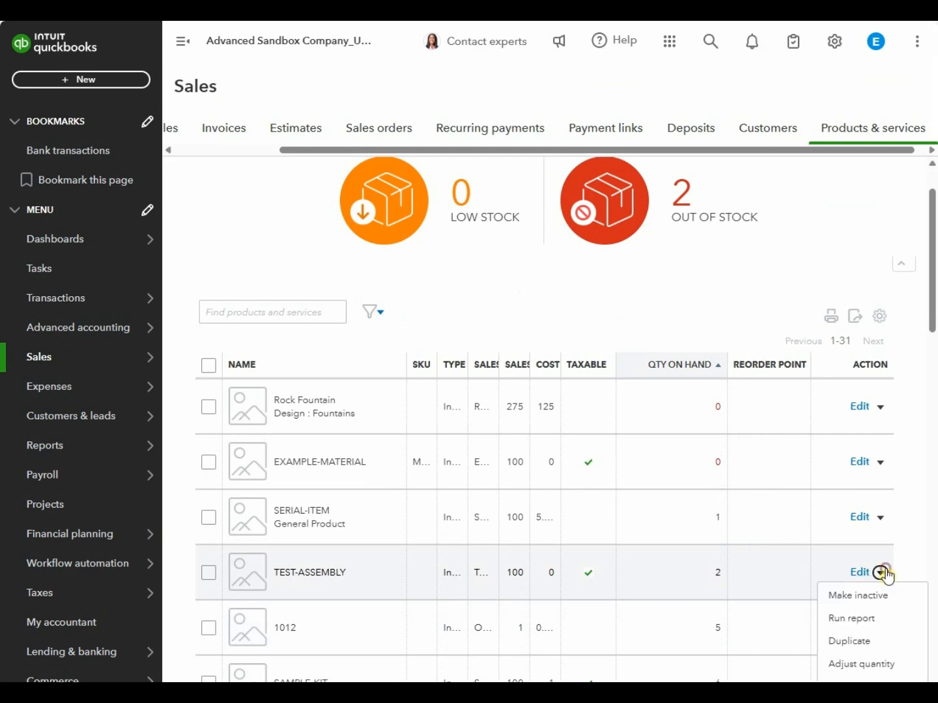
{"action": "left_click", "coordinate": [860, 623]}
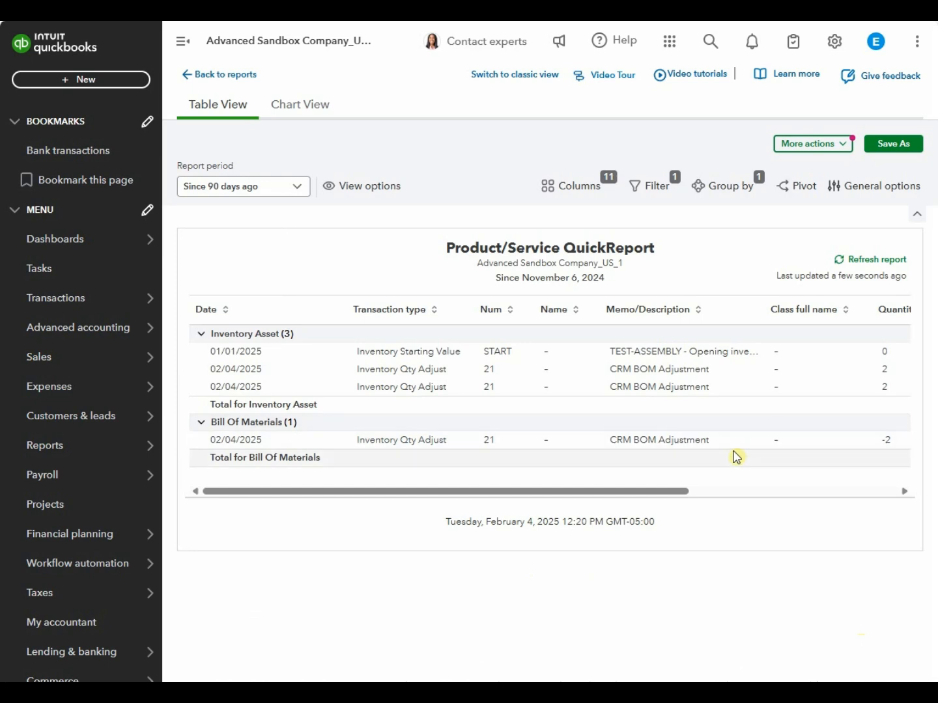
{"action": "left_click_drag", "start_coordinate": [717, 443], "coordinate": [620, 449]}
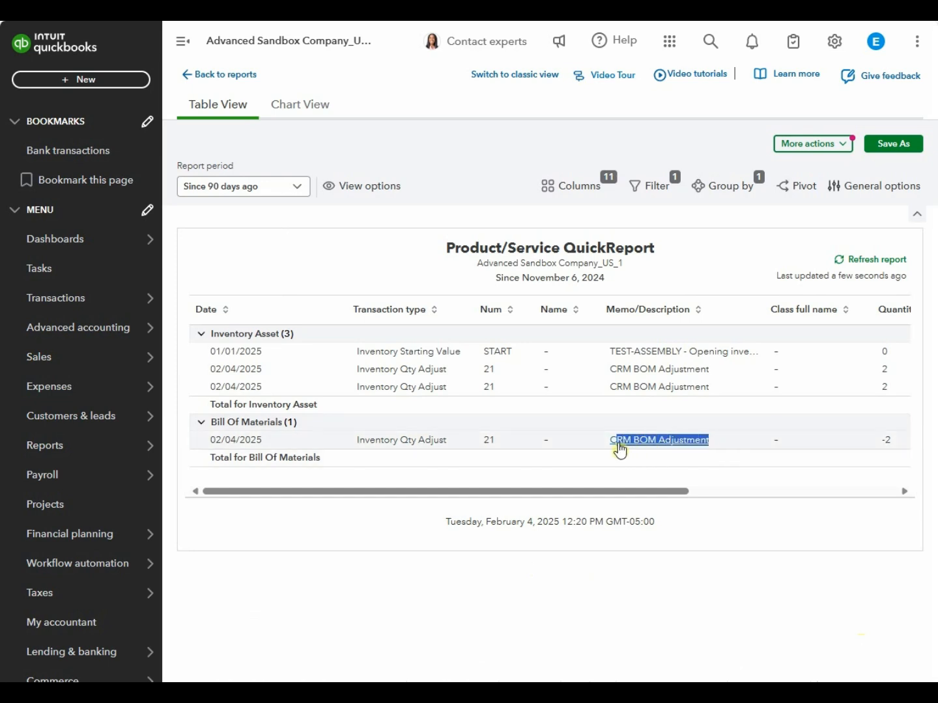
Step: Run EDGE-1A-PL's QuickReport and review the -6 CRM BOM Adjustment under Bill Of Materials
{"action": "left_click", "coordinate": [217, 78]}
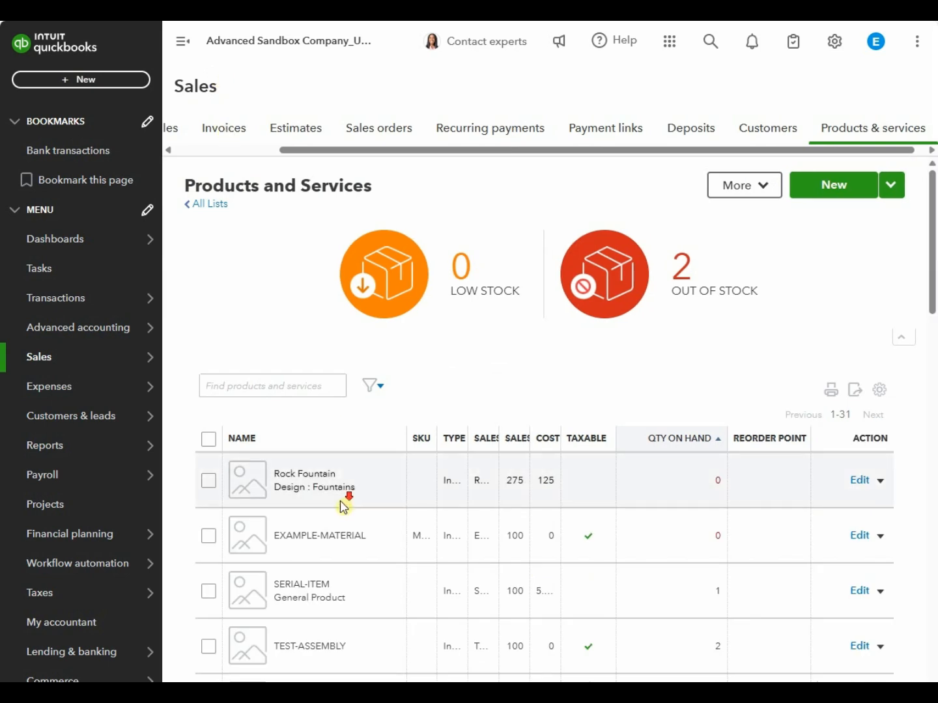
{"action": "scroll", "coordinate": [344, 507], "scroll_direction": "down", "scroll_amount": 7}
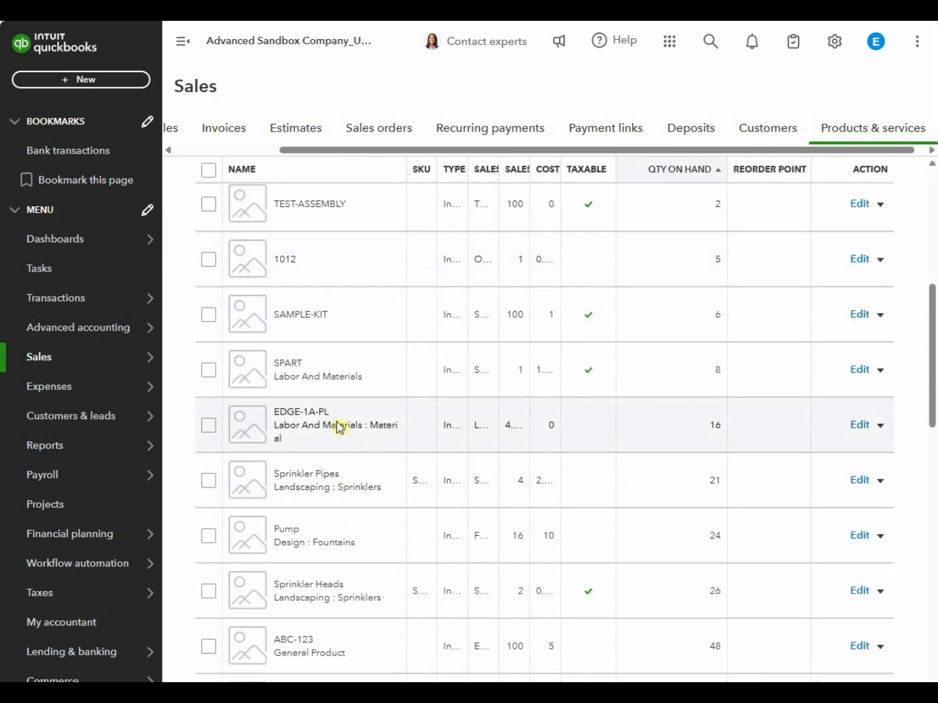
{"action": "left_click", "coordinate": [881, 425]}
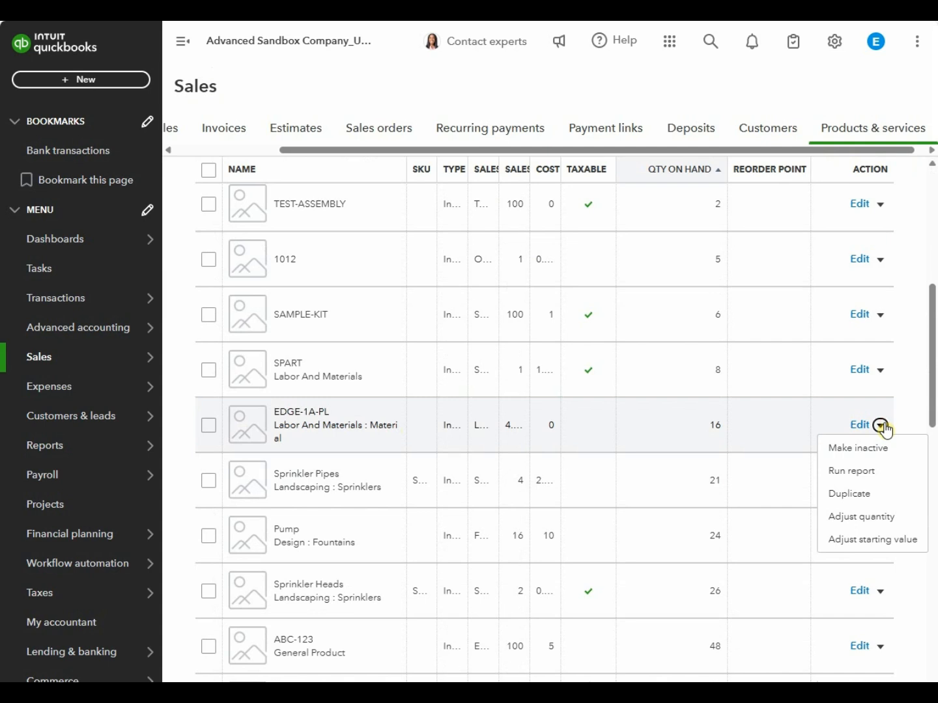
{"action": "left_click", "coordinate": [877, 471]}
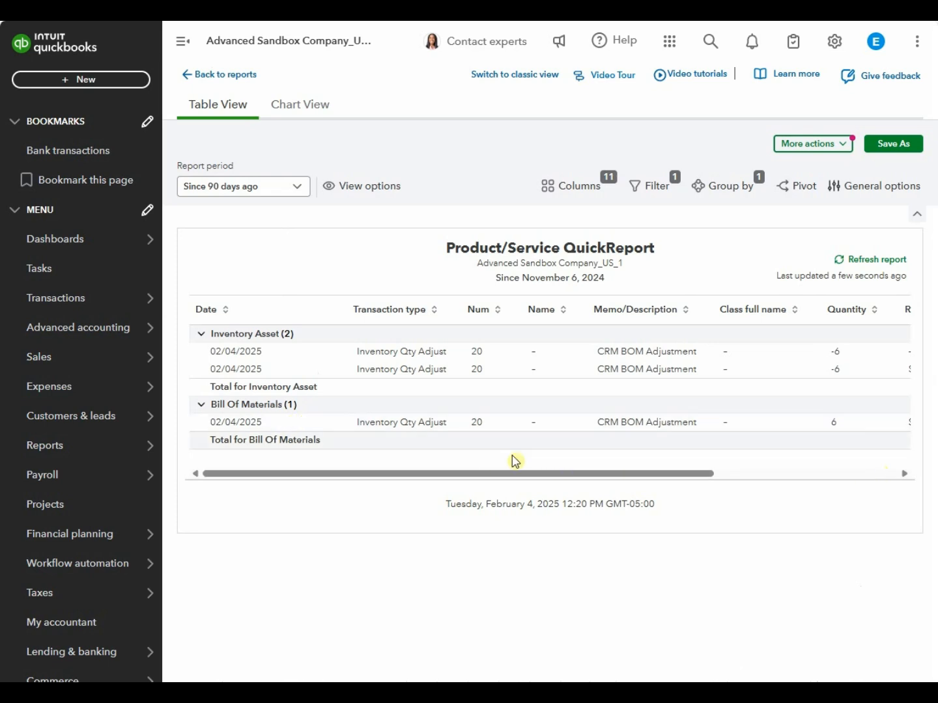
{"action": "left_click_drag", "start_coordinate": [524, 475], "coordinate": [459, 496]}
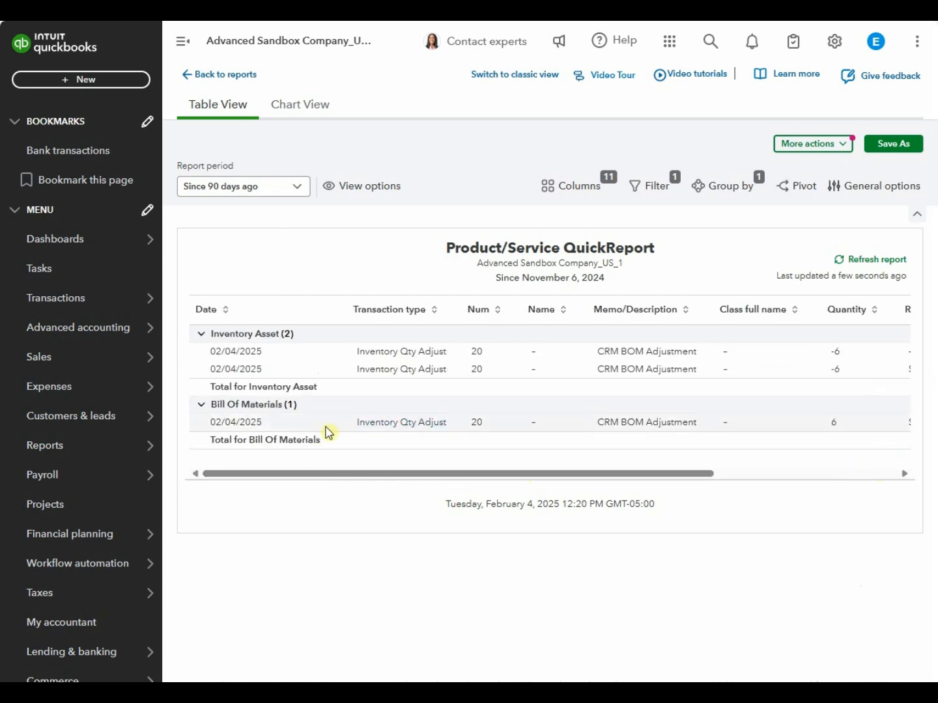
{"action": "left_click", "coordinate": [244, 410]}
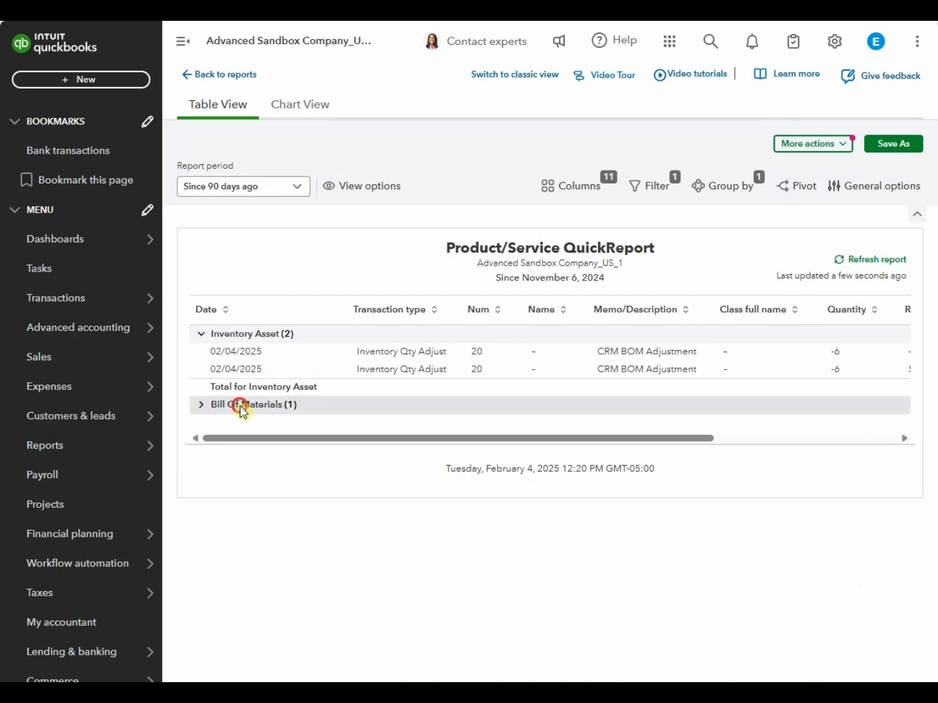
{"action": "left_click", "coordinate": [243, 411]}
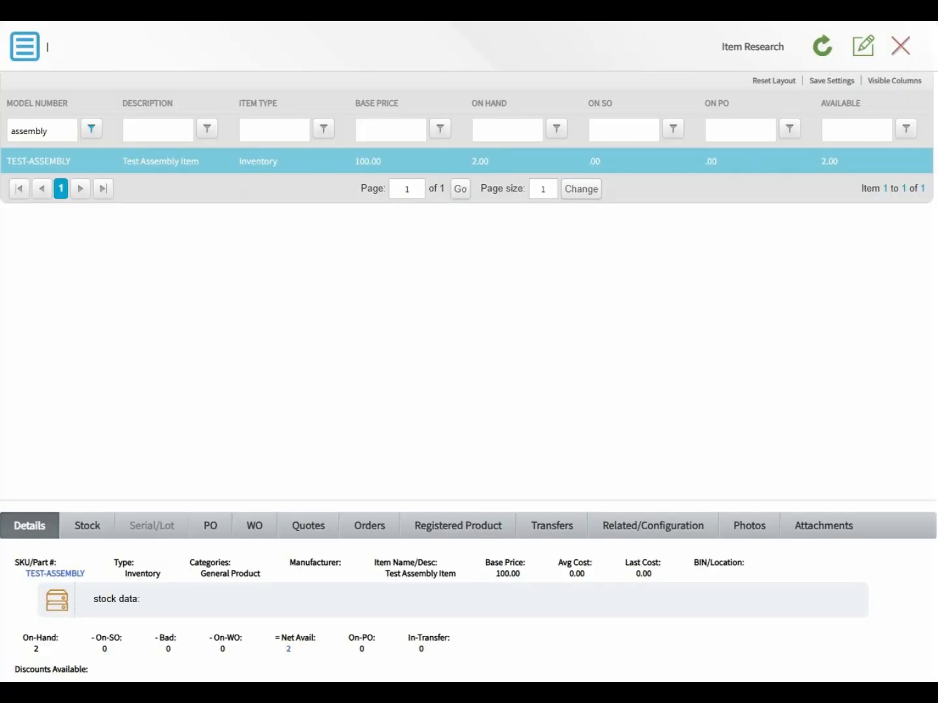
Step: Clear the model number filter, view EDGE-1A-PL's details, then leave Item Research via the main menu
{"action": "left_click", "coordinate": [209, 167]}
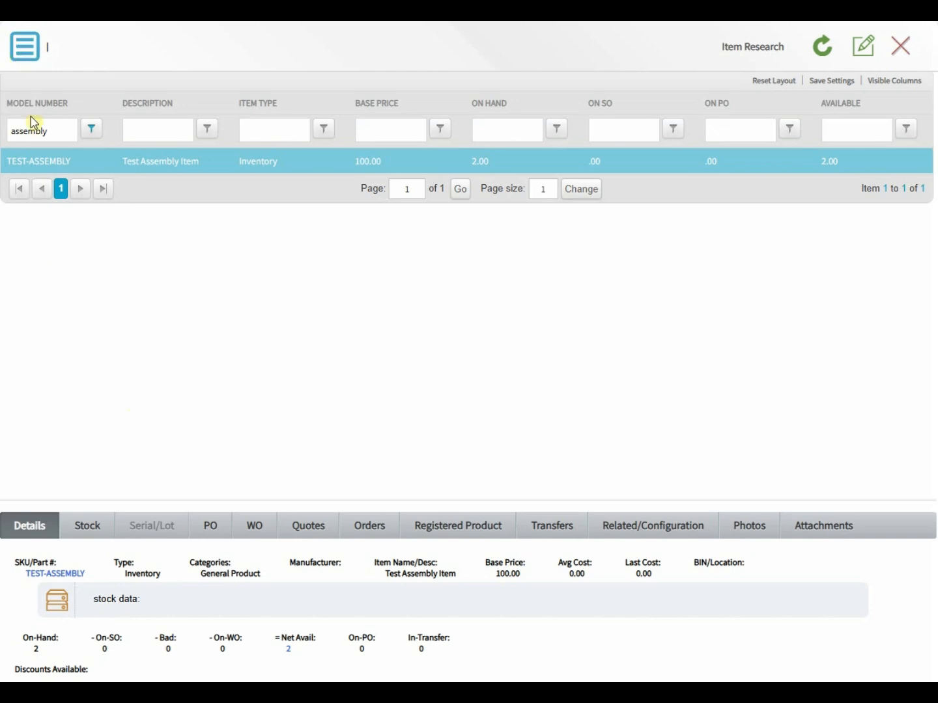
{"action": "left_click", "coordinate": [43, 137]}
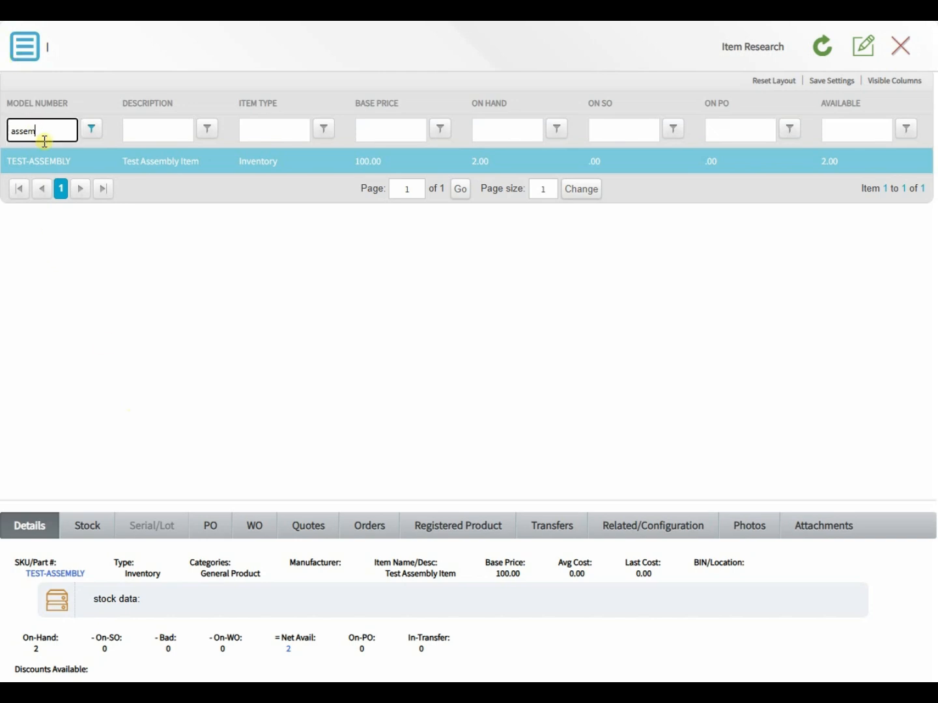
{"action": "key", "text": "BackSpace"}
{"action": "key", "text": "BackSpace"}
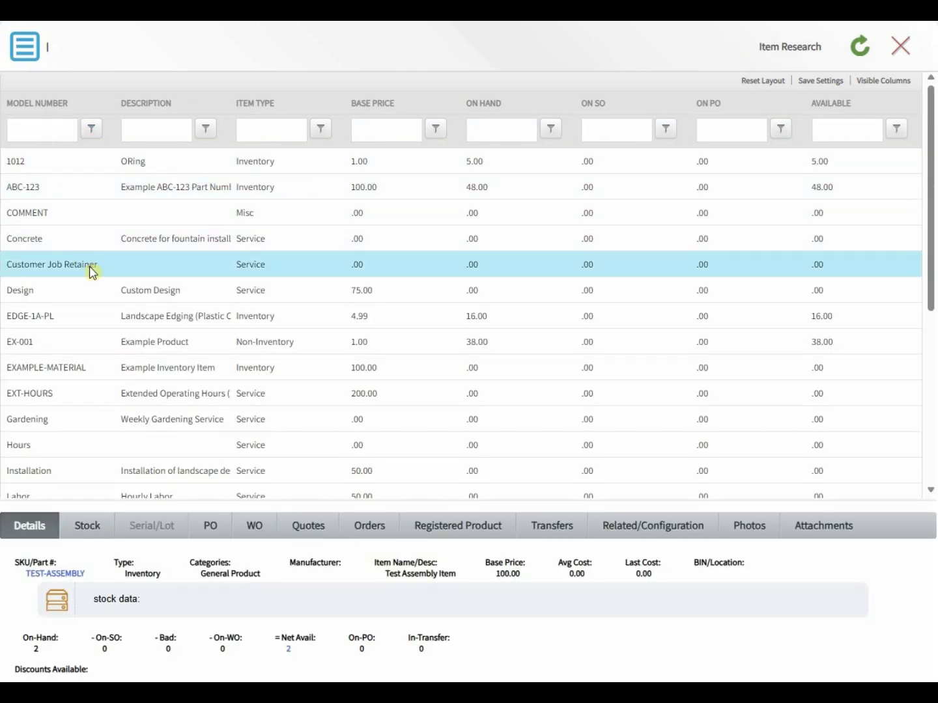
{"action": "left_click", "coordinate": [94, 317]}
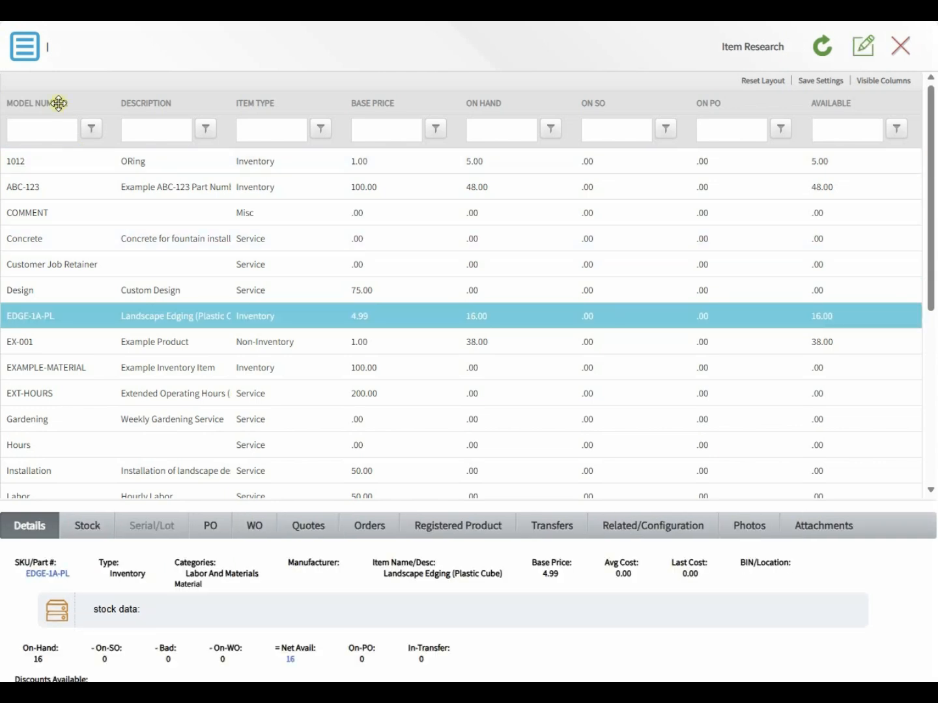
{"action": "left_click", "coordinate": [27, 56]}
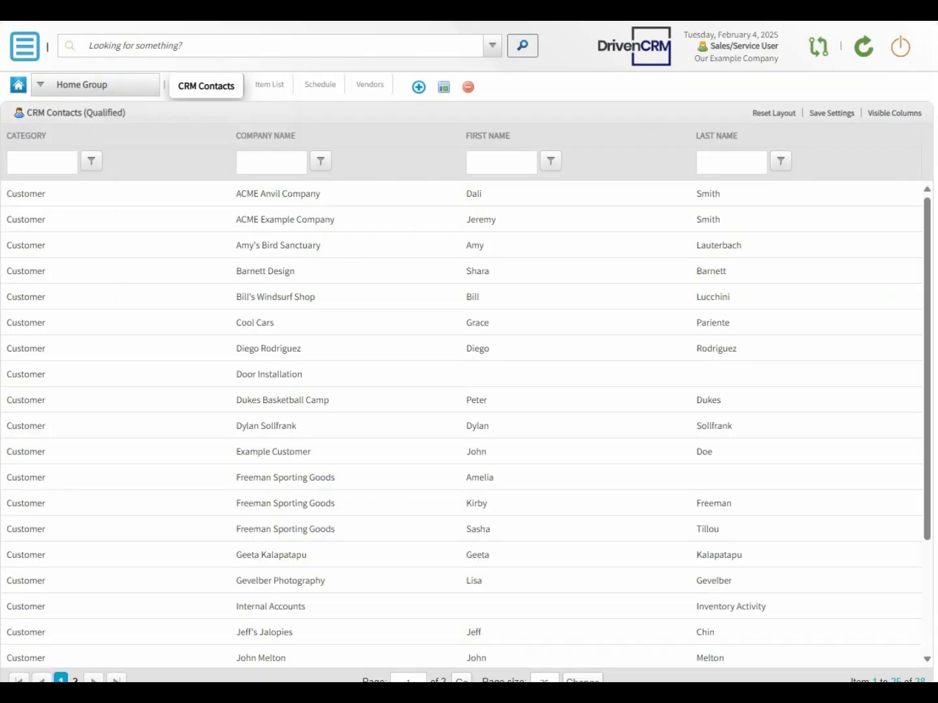
{"action": "left_click", "coordinate": [26, 47]}
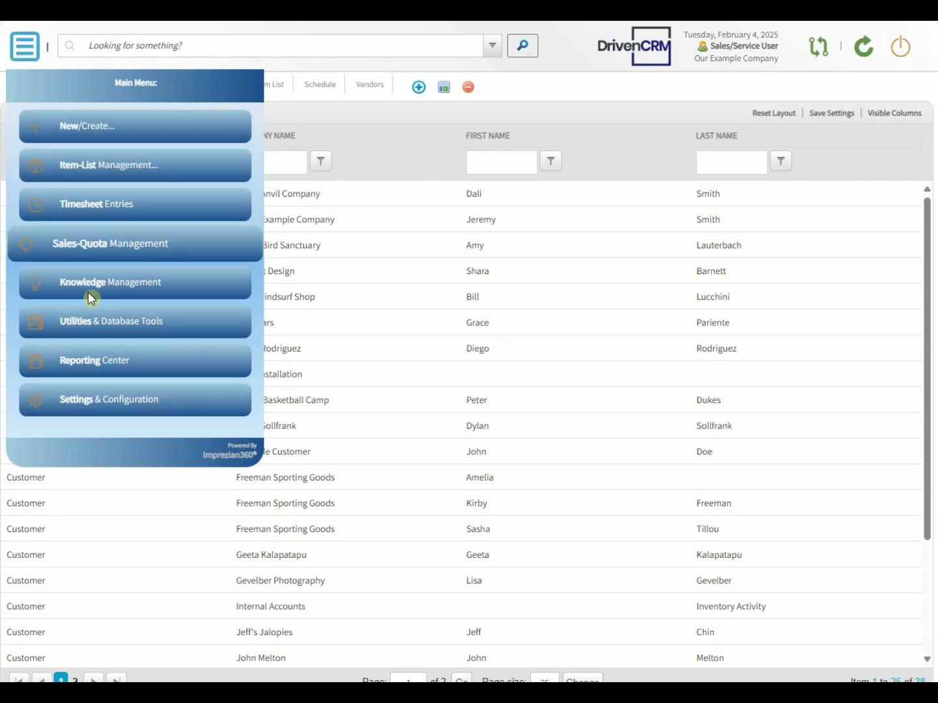
Step: Start a new warehouse record under Settings & Configuration > Warehouses
{"action": "left_click", "coordinate": [96, 399]}
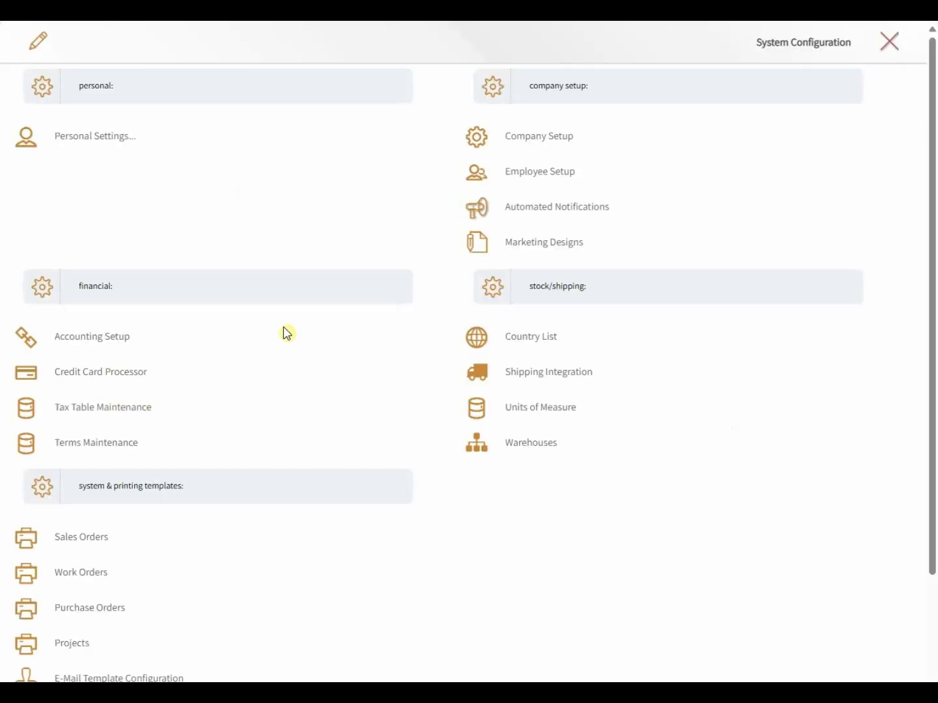
{"action": "left_click", "coordinate": [549, 449]}
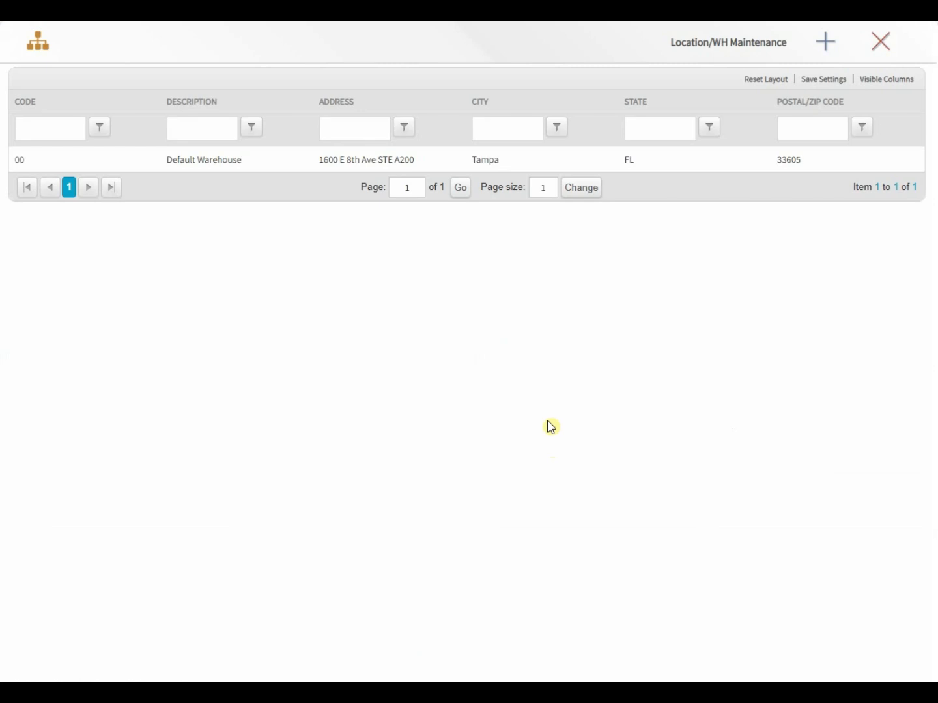
{"action": "left_click", "coordinate": [835, 44]}
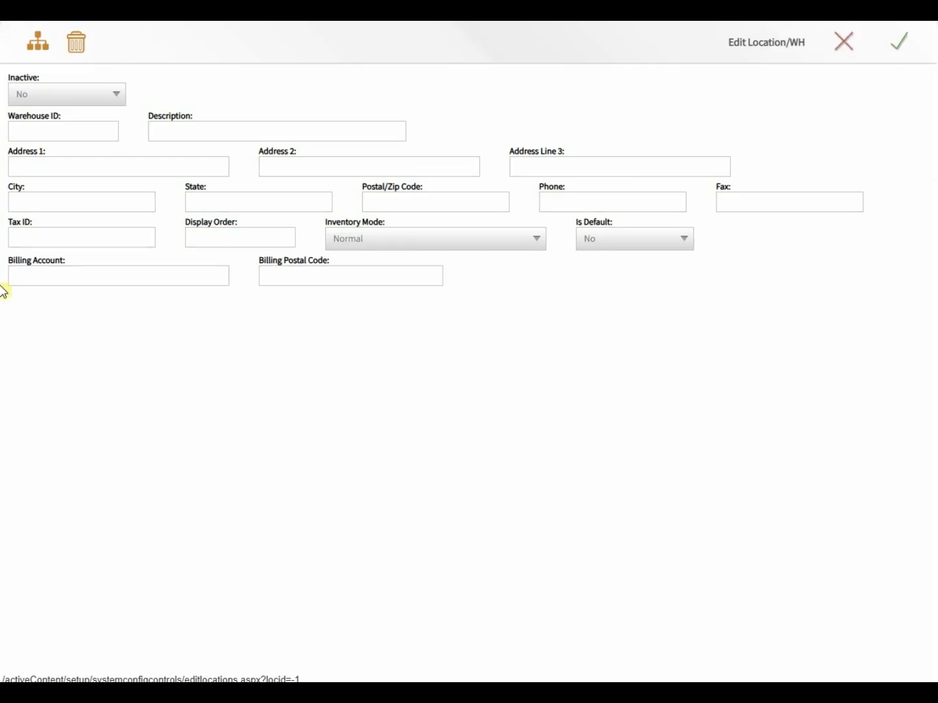
{"action": "left_click", "coordinate": [30, 132]}
{"action": "left_click", "coordinate": [30, 132]}
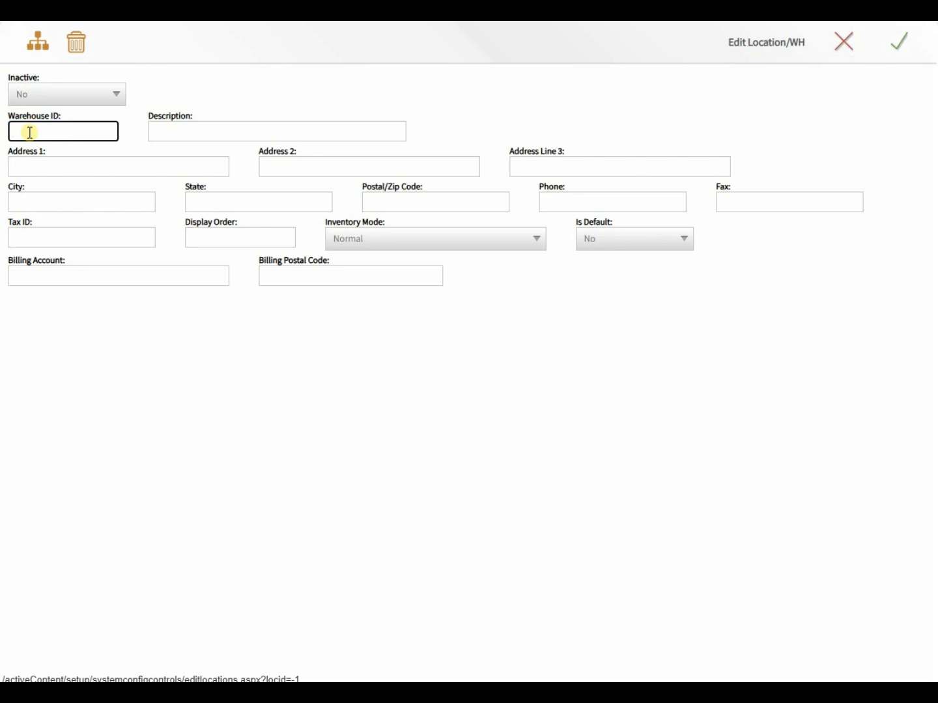
Step: Save warehouse BAD 'Defective Stock - Unsellable' with Unsellable/Defective/Return inventory mode, then close settings
{"action": "key", "text": "Tab"}
{"action": "type", "text": "D"}
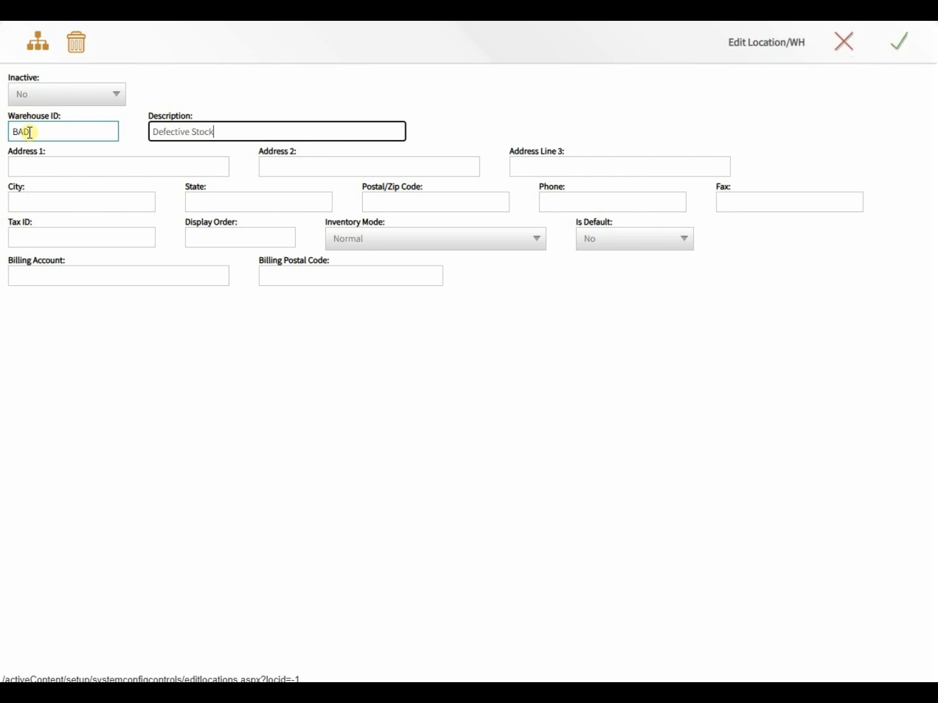
{"action": "type", "text": "efective Stock - Unsellable"}
{"action": "key", "text": "Tab"}
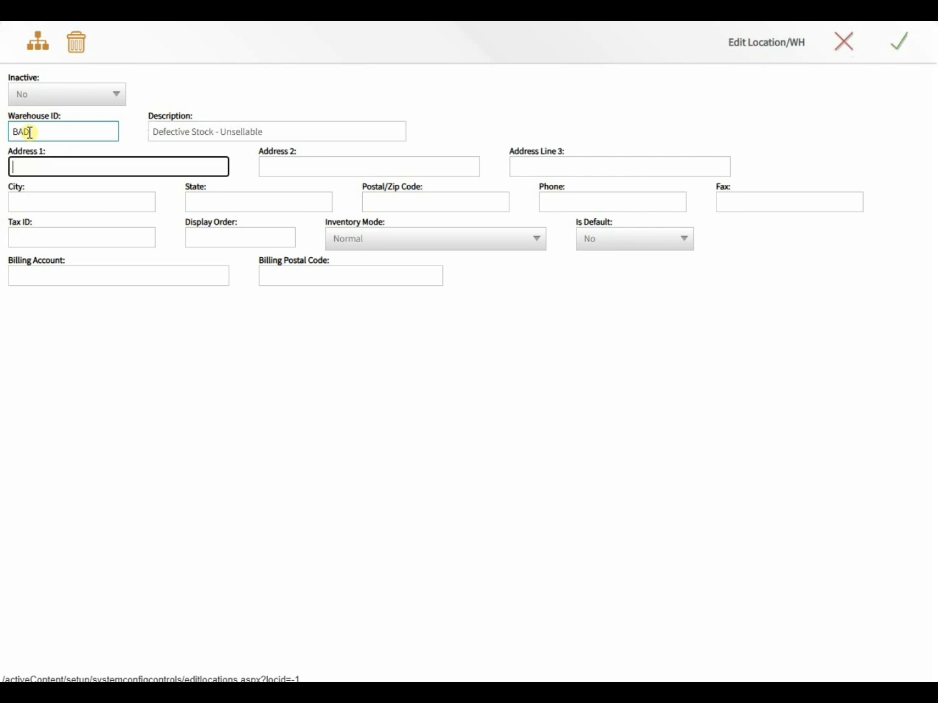
{"action": "left_click", "coordinate": [378, 239]}
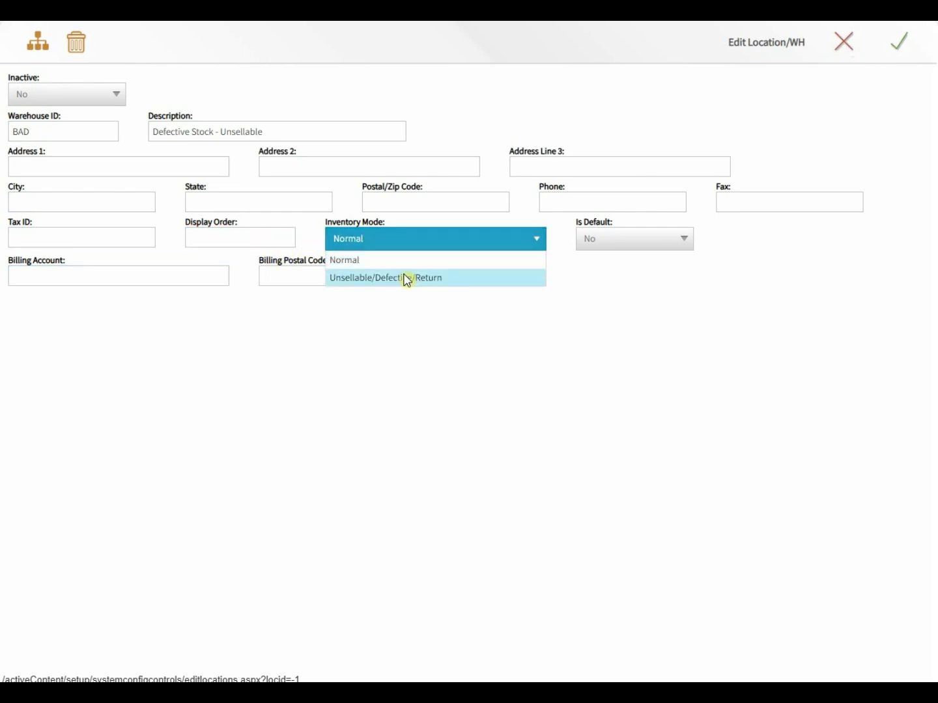
{"action": "left_click", "coordinate": [407, 279]}
{"action": "left_click", "coordinate": [405, 275]}
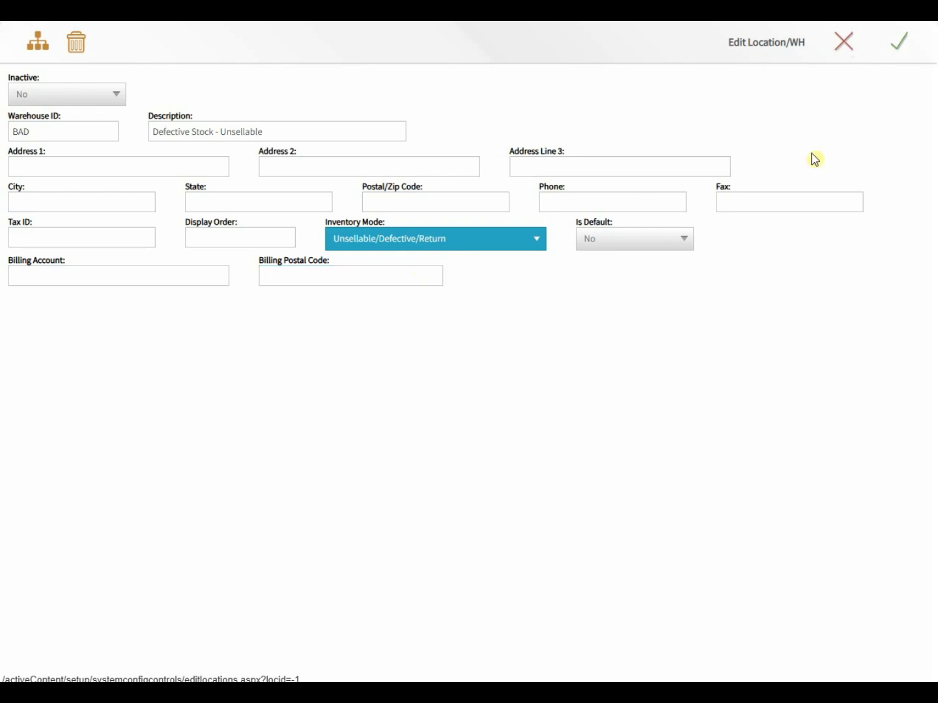
{"action": "left_click", "coordinate": [911, 40]}
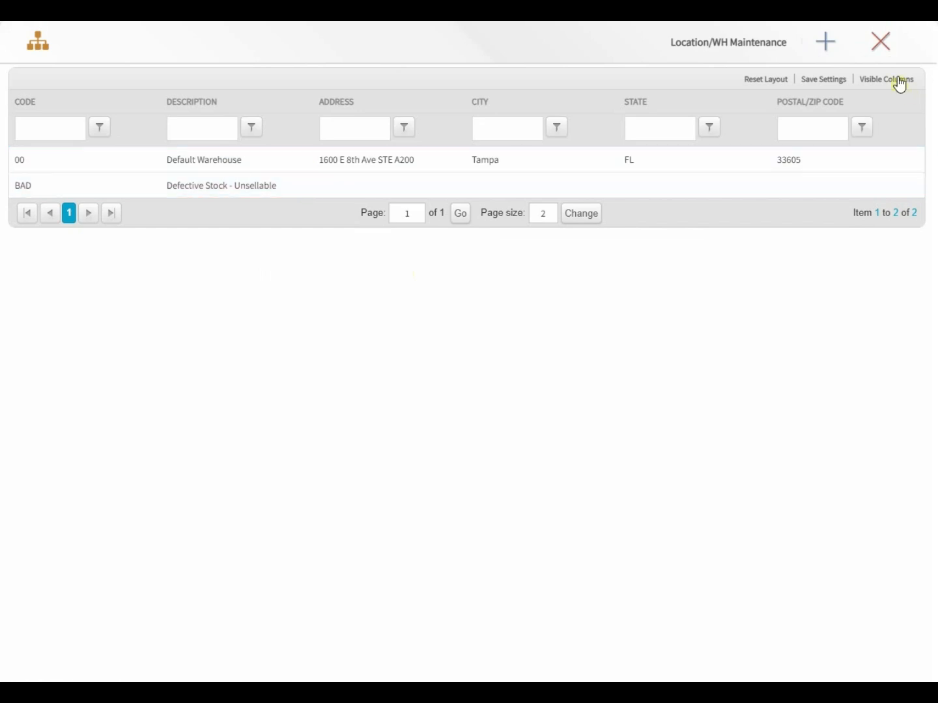
{"action": "left_click", "coordinate": [889, 53]}
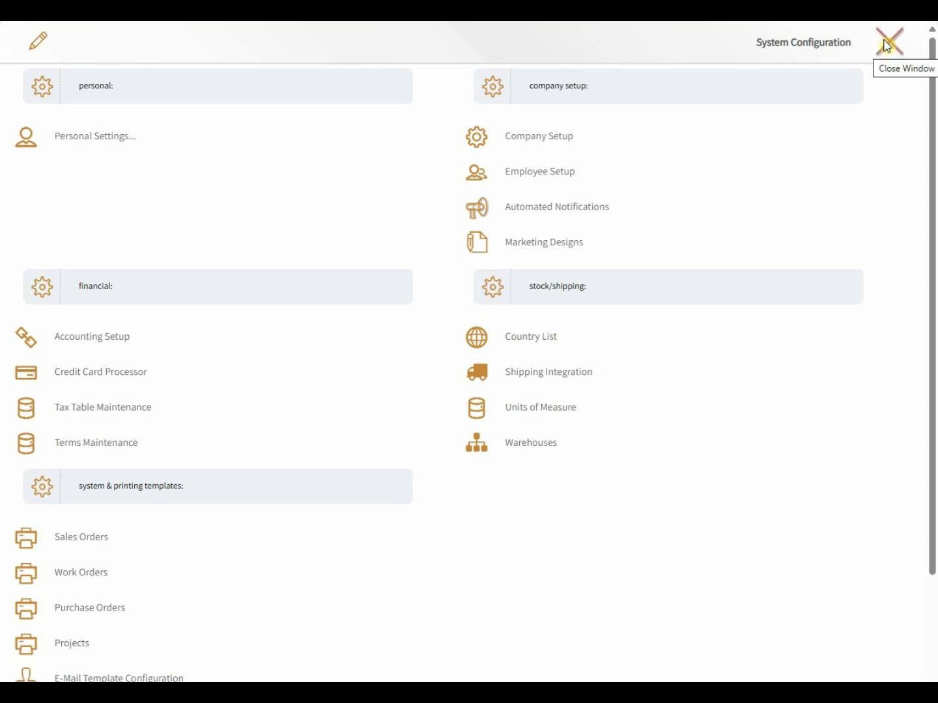
{"action": "left_click", "coordinate": [886, 44]}
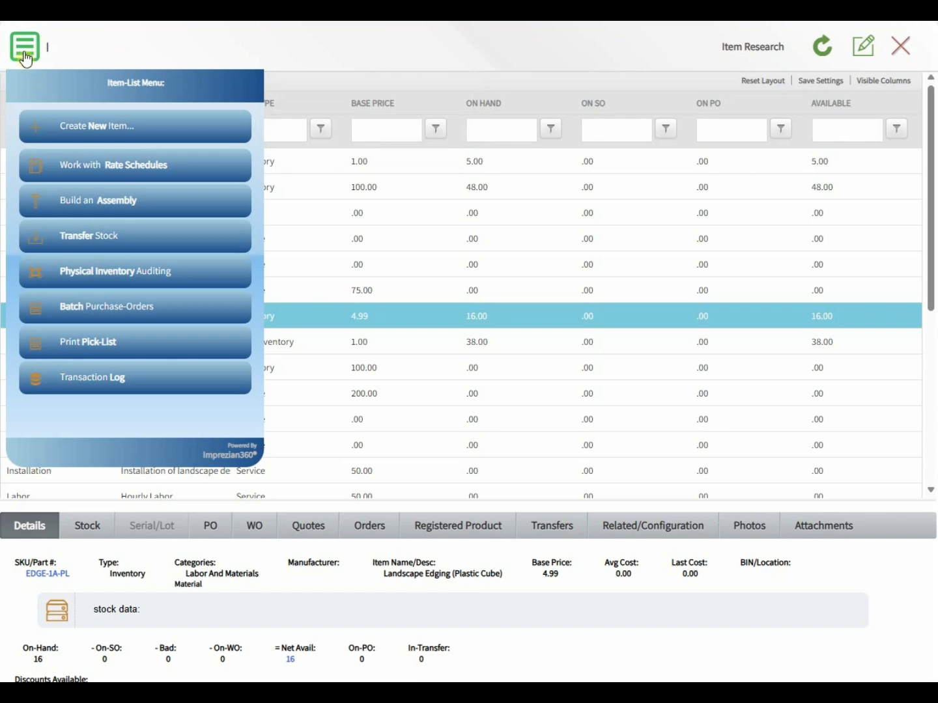
Step: Start a new stock transfer with EDGE-1A-PL as the item
{"action": "left_click", "coordinate": [84, 238]}
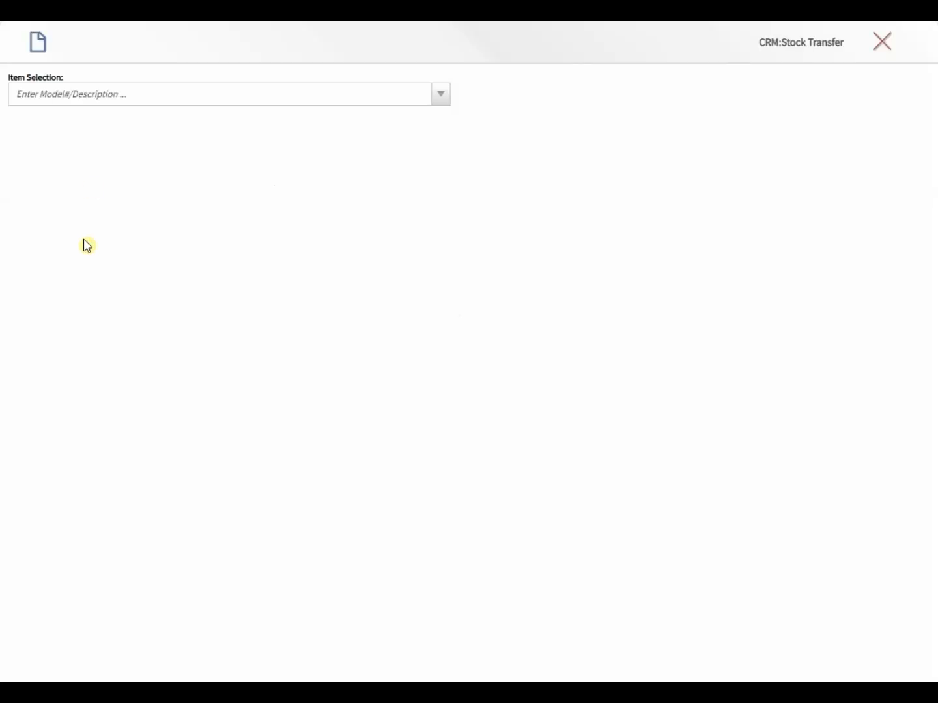
{"action": "left_click", "coordinate": [71, 94]}
{"action": "type", "text": "e"}
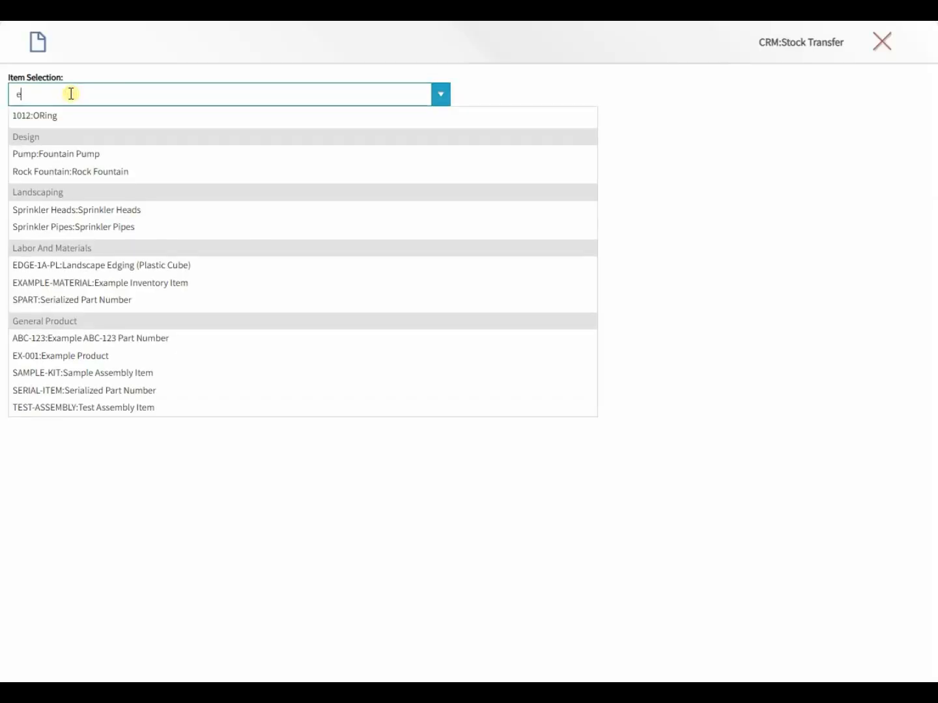
{"action": "type", "text": "dge"}
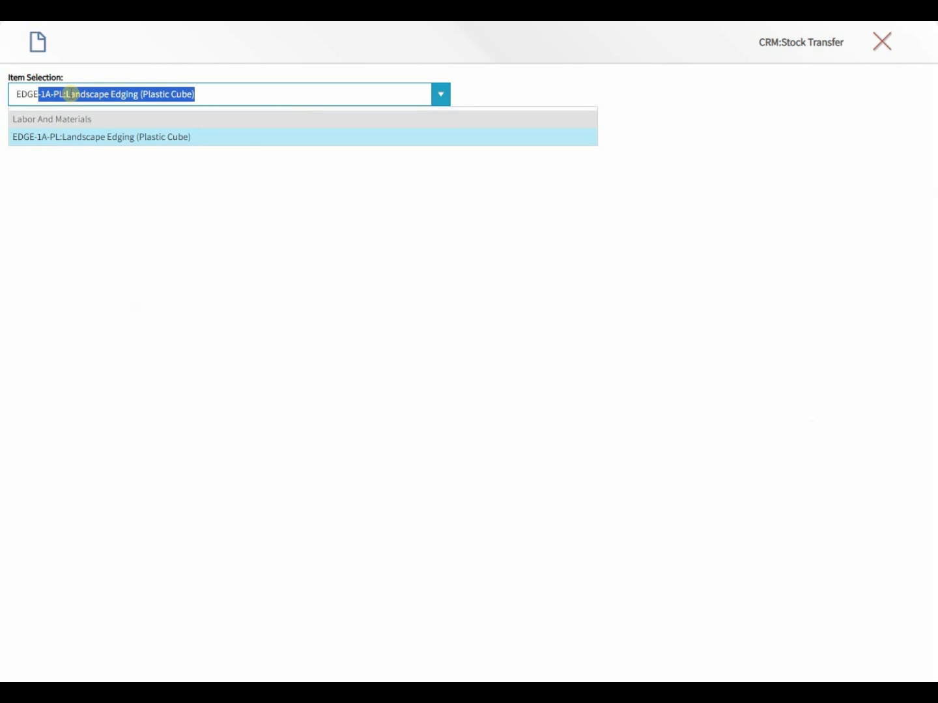
{"action": "left_click", "coordinate": [68, 138]}
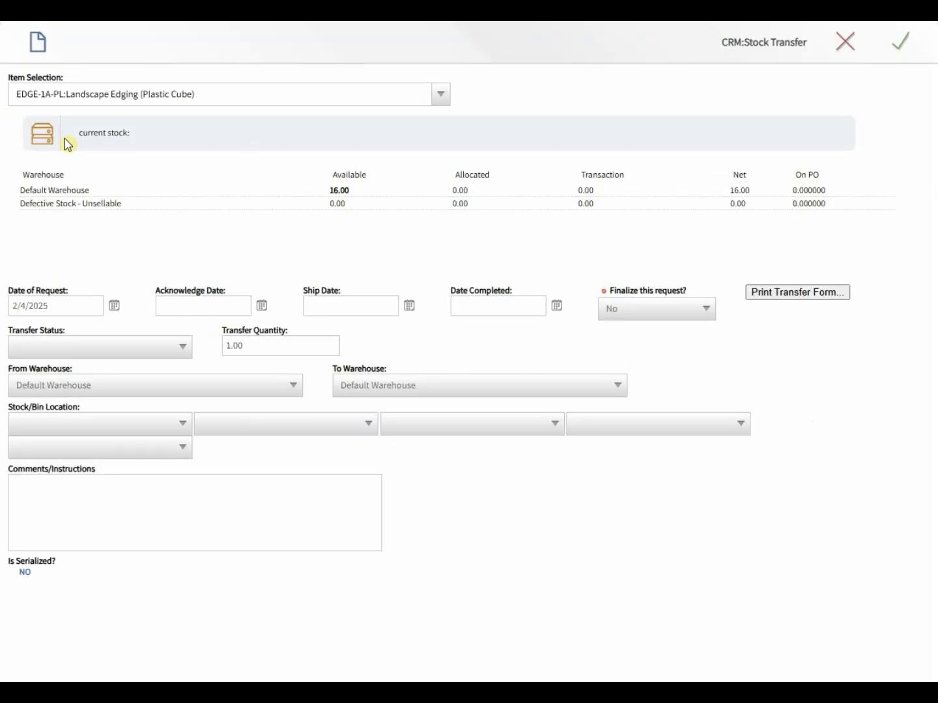
{"action": "left_click", "coordinate": [60, 303]}
{"action": "left_click", "coordinate": [351, 308]}
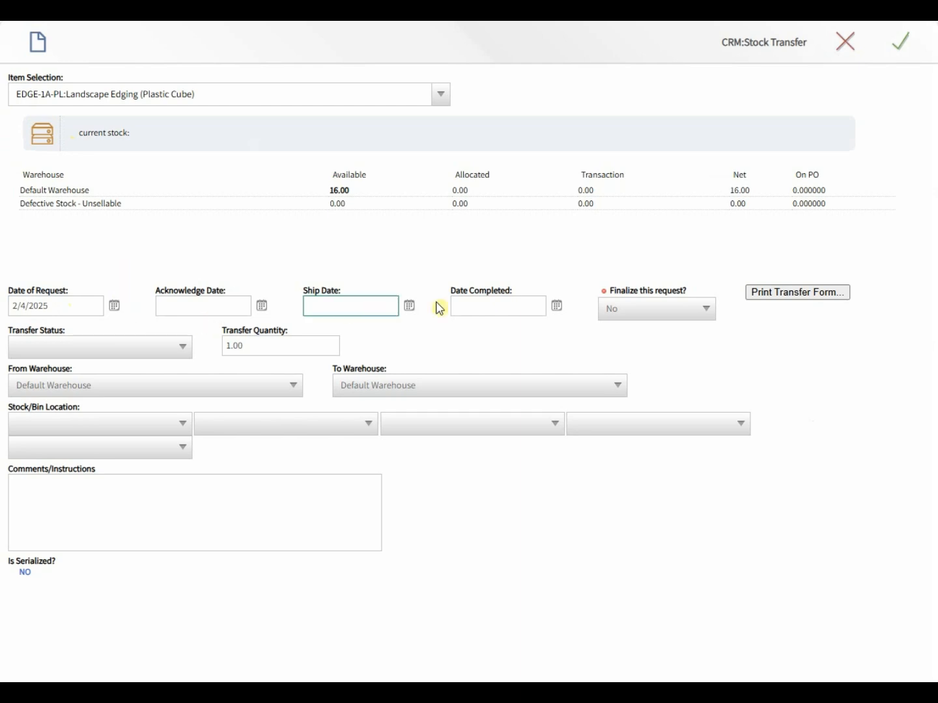
{"action": "left_click", "coordinate": [519, 301]}
Step: Route it to Defective Stock - Unsellable, Shelf 1, comment 'Item is defective', and preview the form
{"action": "left_click", "coordinate": [181, 384]}
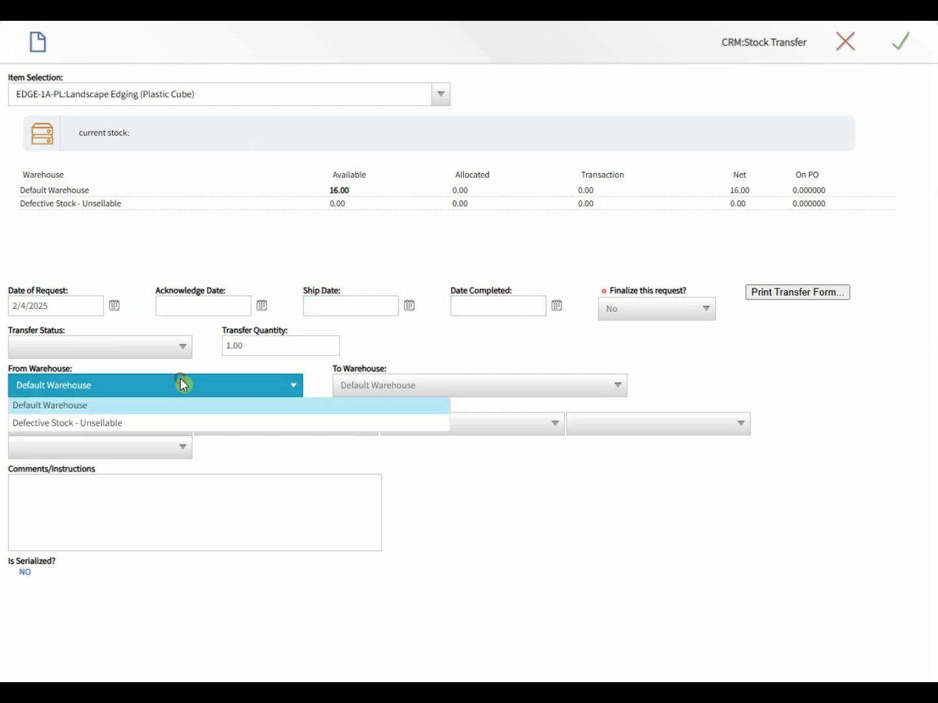
{"action": "left_click", "coordinate": [407, 383]}
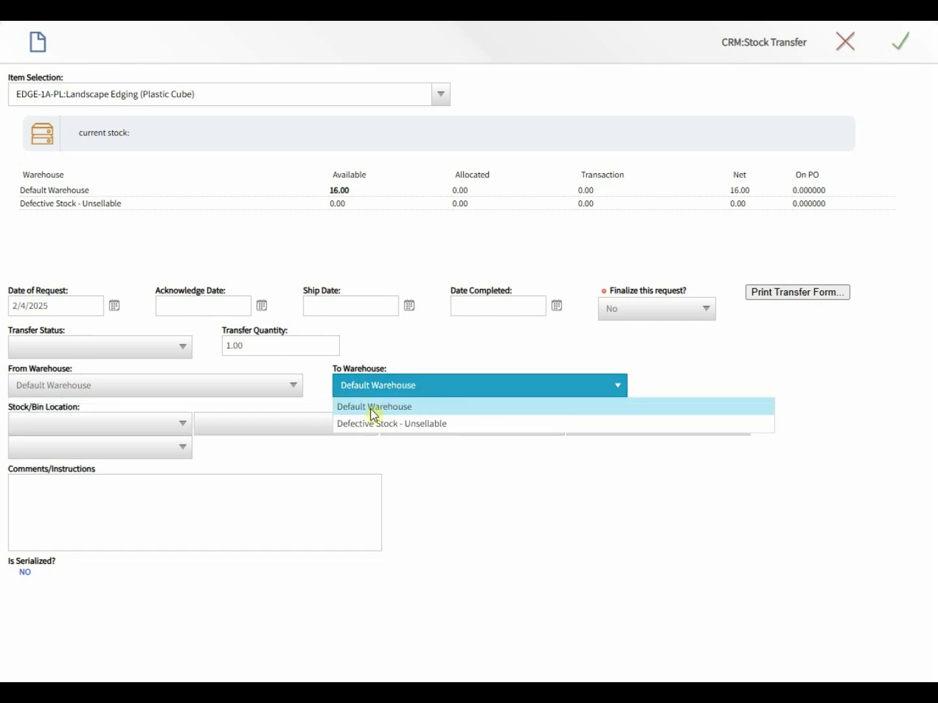
{"action": "left_click", "coordinate": [369, 424]}
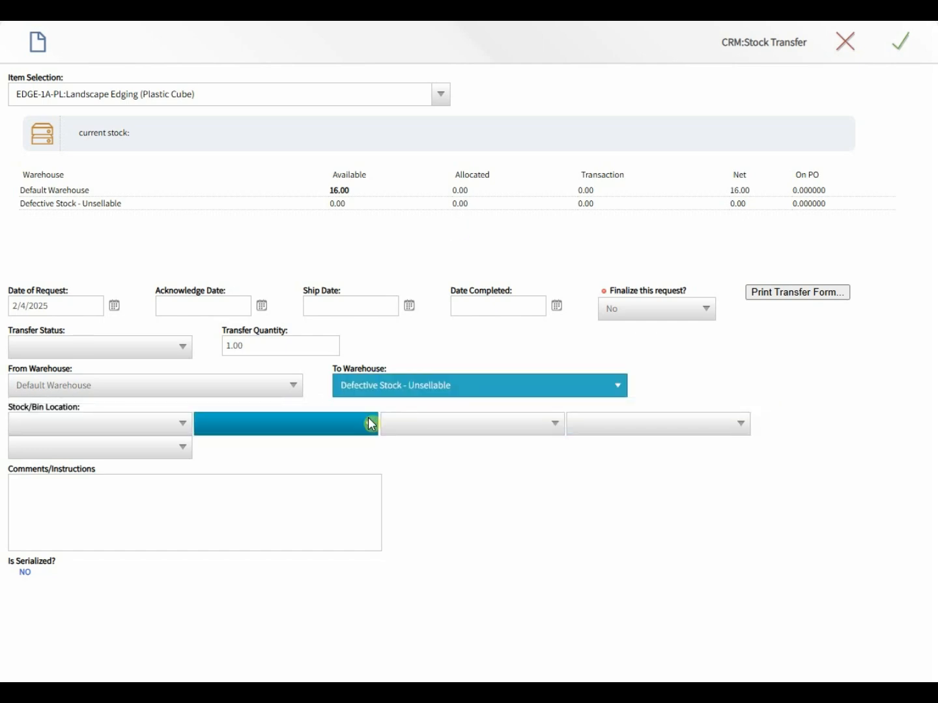
{"action": "left_click", "coordinate": [80, 431]}
{"action": "left_click", "coordinate": [67, 454]}
{"action": "left_click", "coordinate": [68, 493]}
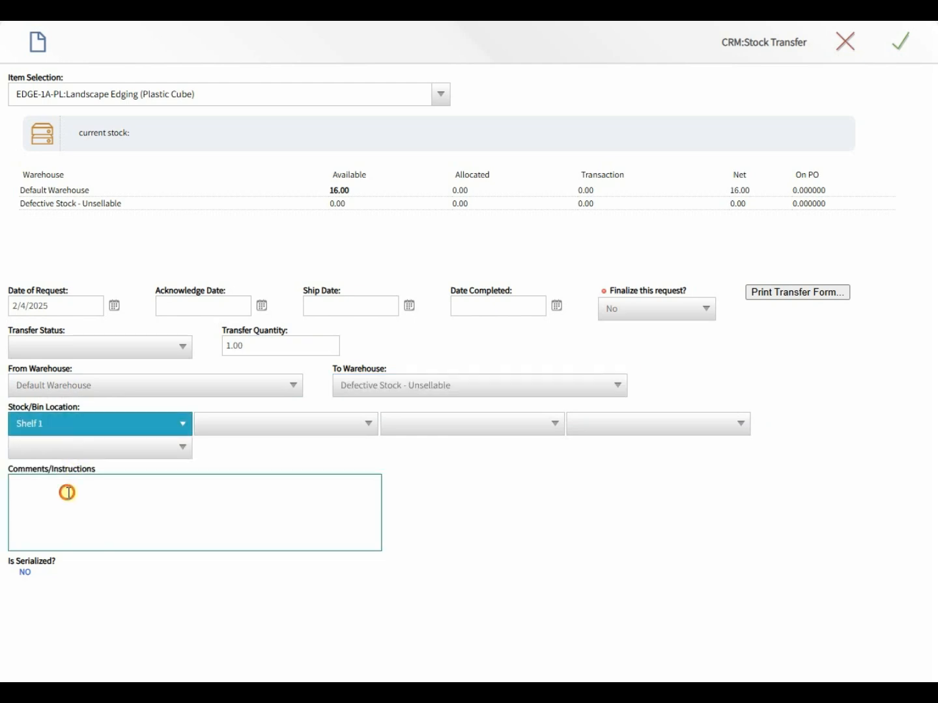
{"action": "type", "text": "Item "}
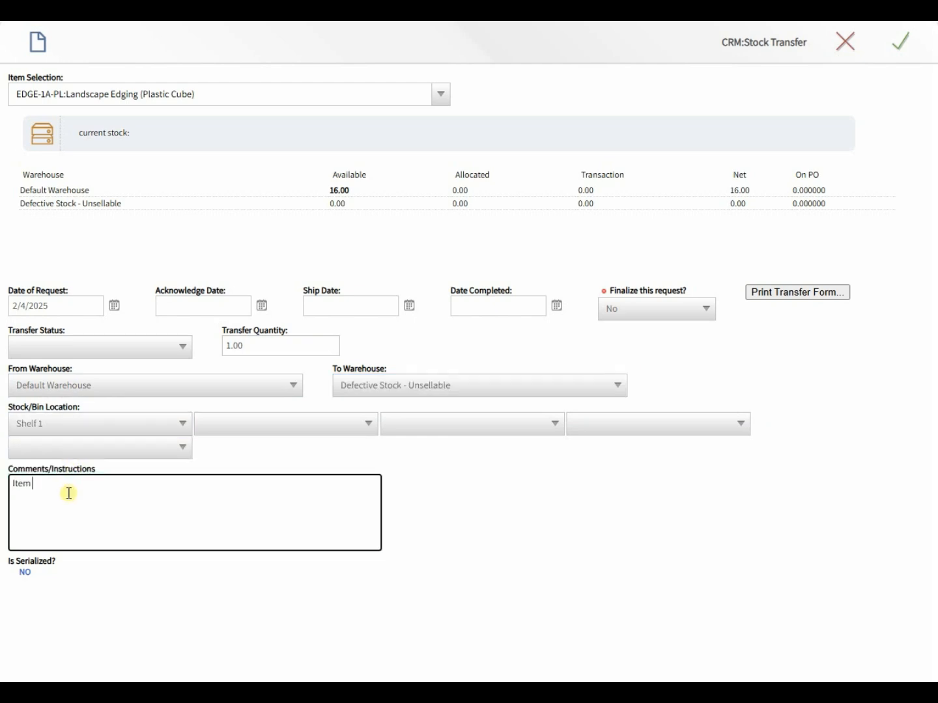
{"action": "type", "text": "is defective"}
{"action": "left_click", "coordinate": [488, 507]}
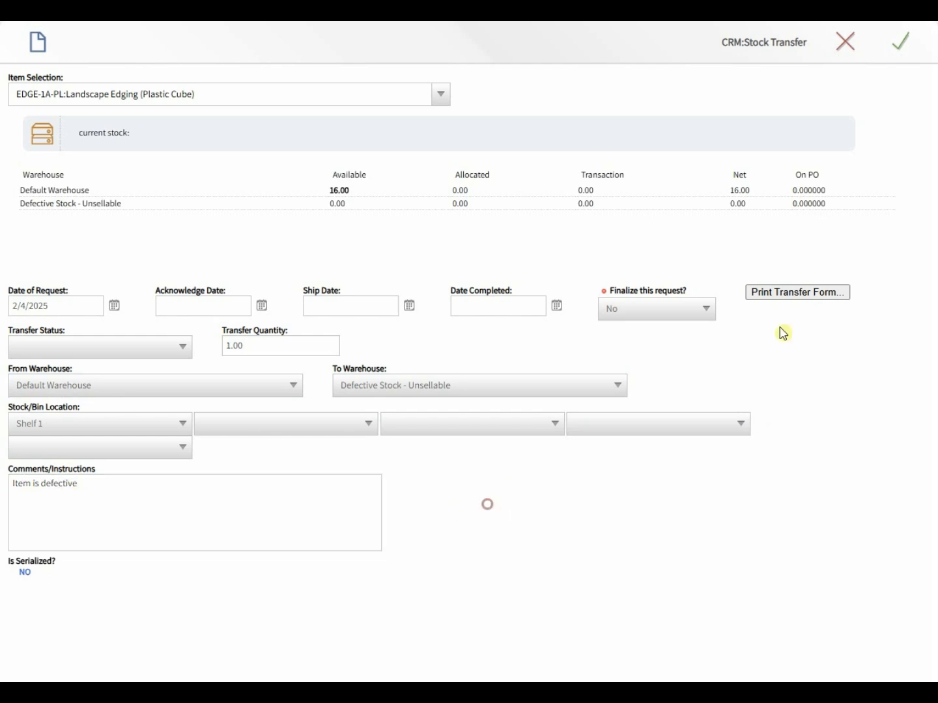
{"action": "left_click", "coordinate": [794, 293]}
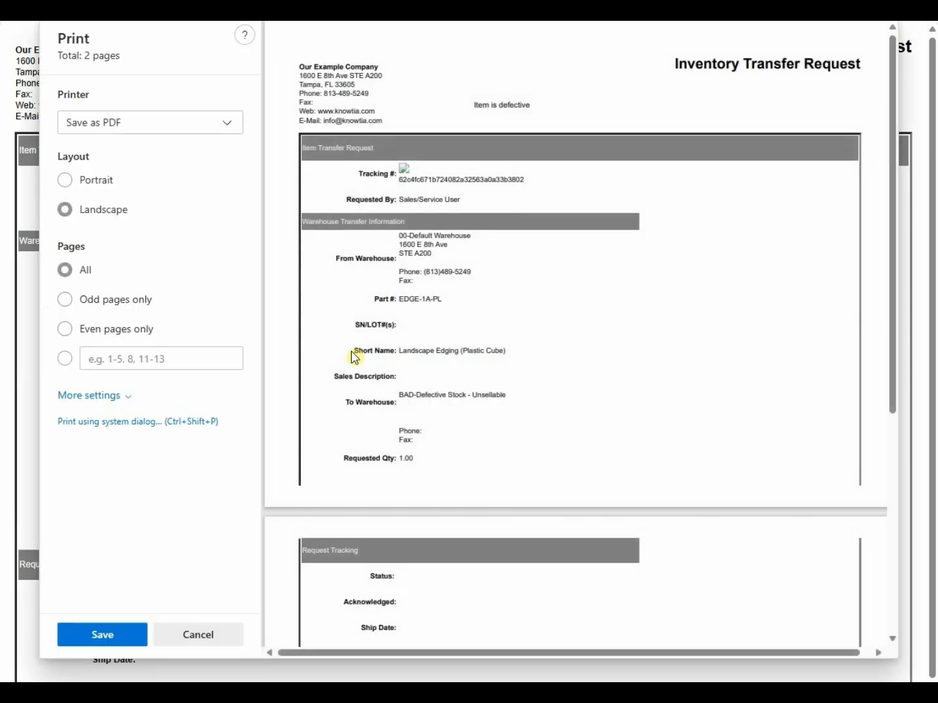
Step: Close the transfer form preview and save the stock transfer
{"action": "left_click", "coordinate": [183, 638]}
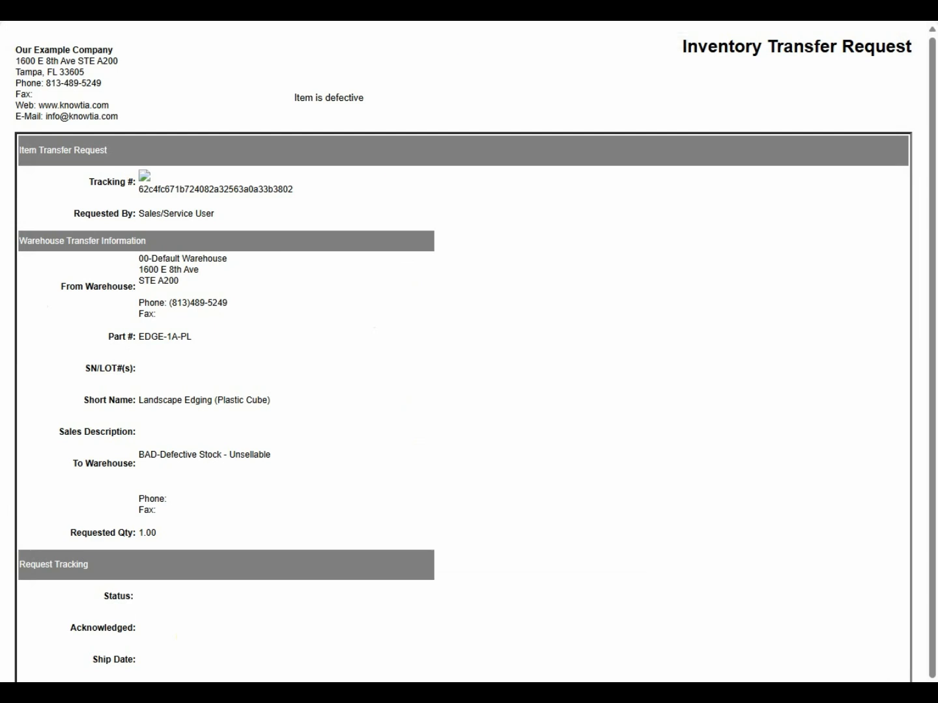
{"action": "key", "text": "ctrl+w"}
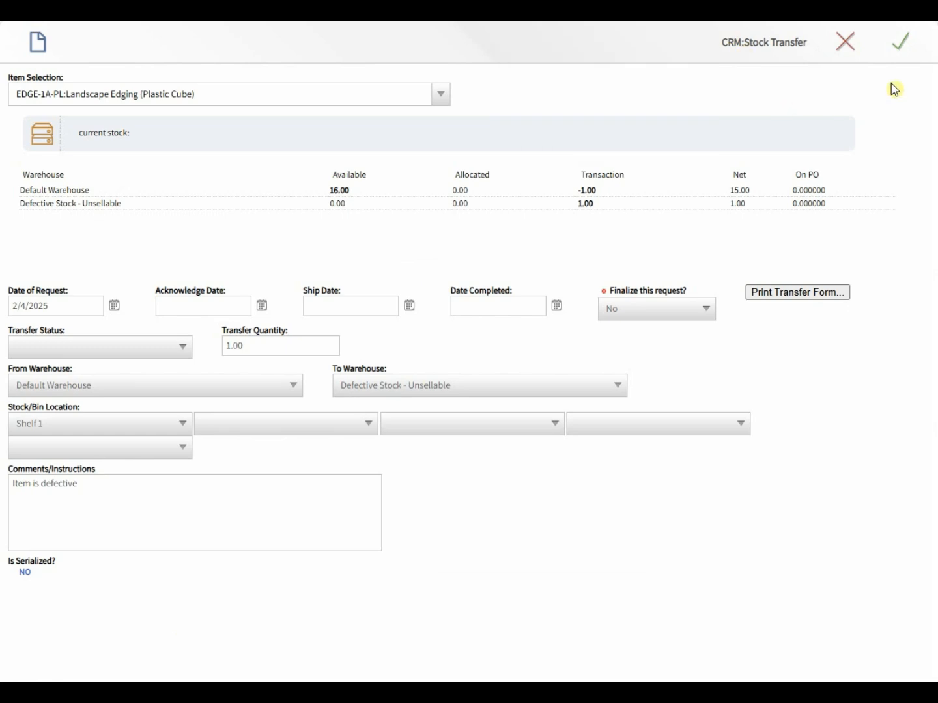
{"action": "left_click", "coordinate": [907, 50]}
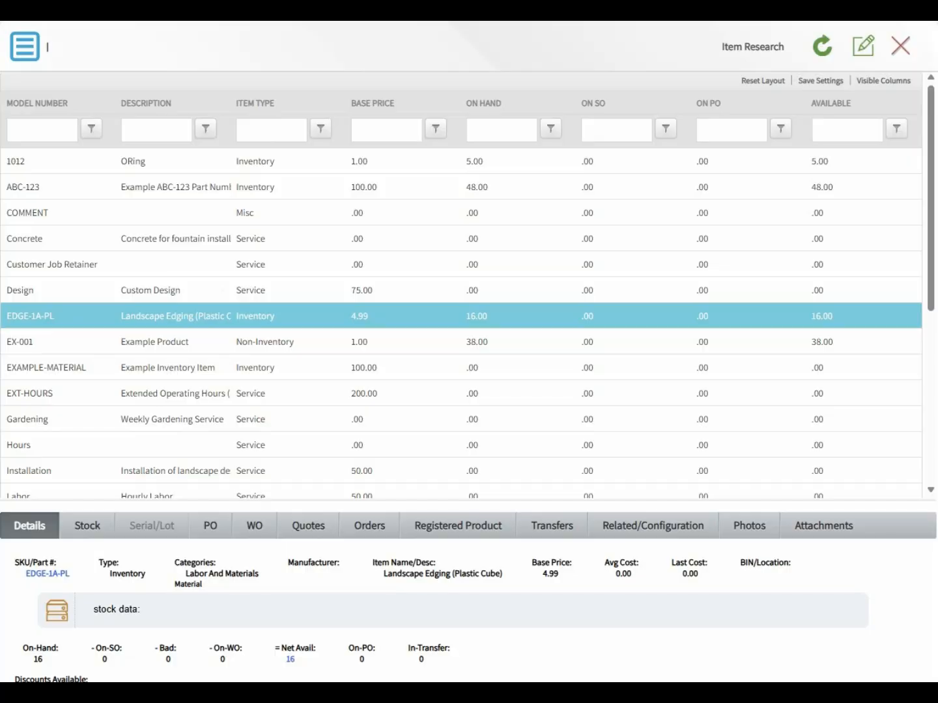
Step: Show EDGE-1A-PL's transfers, listing the pending 1.00-unit move to Defective Stock - Unsellable
{"action": "left_click", "coordinate": [76, 320]}
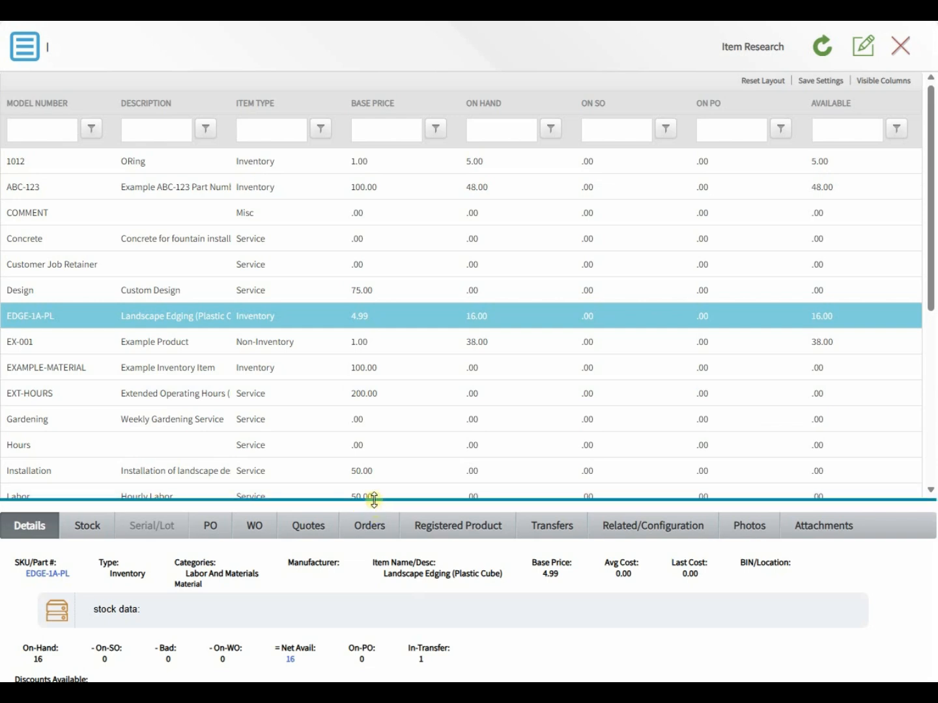
{"action": "left_click_drag", "start_coordinate": [373, 499], "coordinate": [383, 394]}
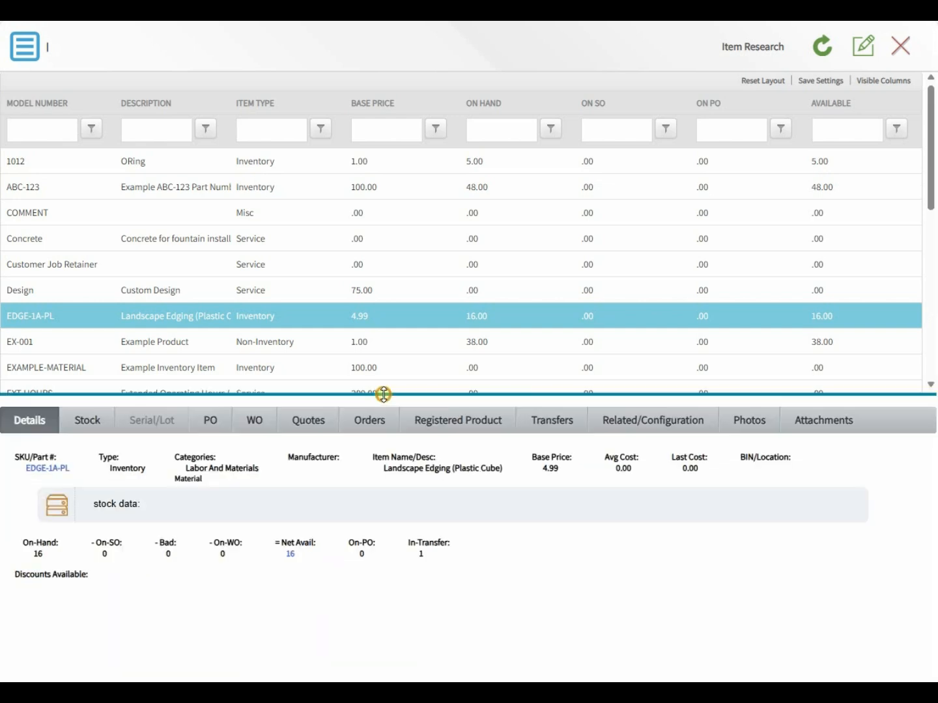
{"action": "left_click", "coordinate": [552, 423]}
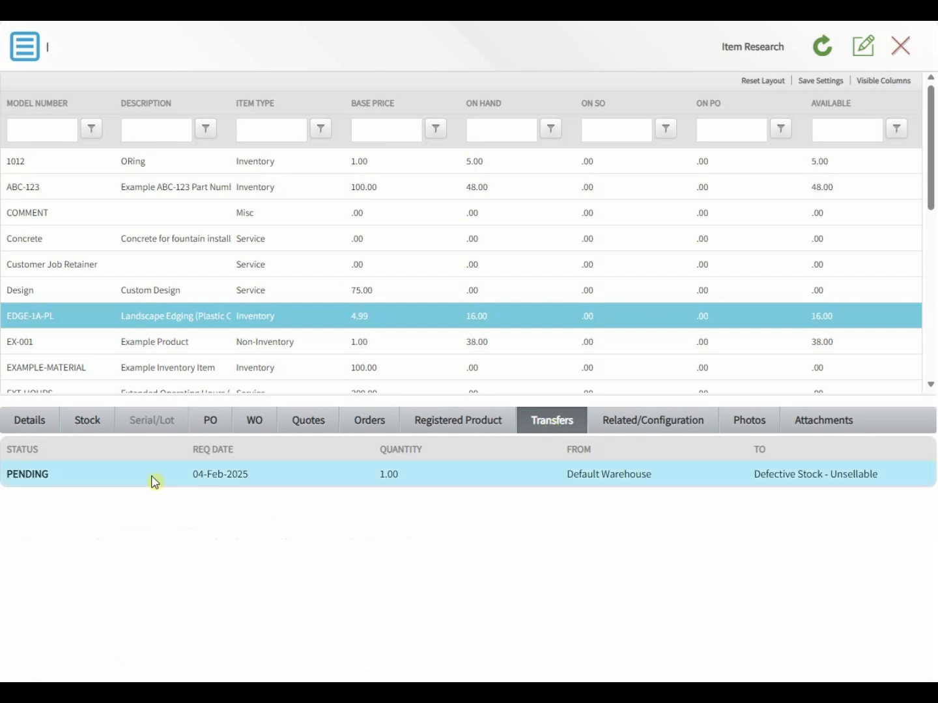
Step: Set the pending transfer's completion date to 2/4/2025, Finalize to Yes, status Finalized, and save
{"action": "left_click", "coordinate": [28, 480]}
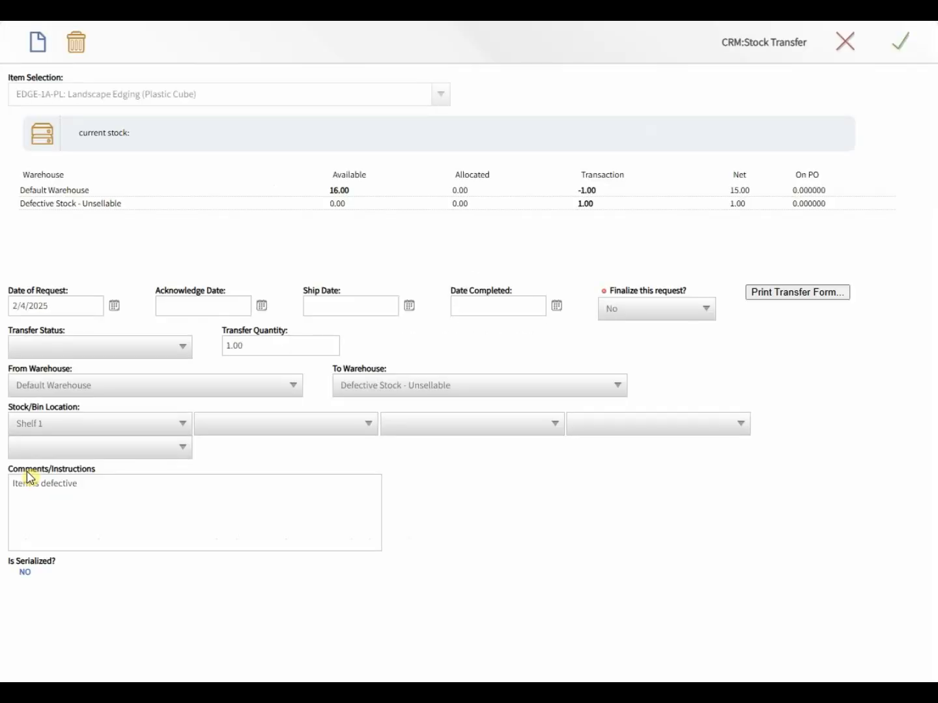
{"action": "left_click", "coordinate": [557, 305]}
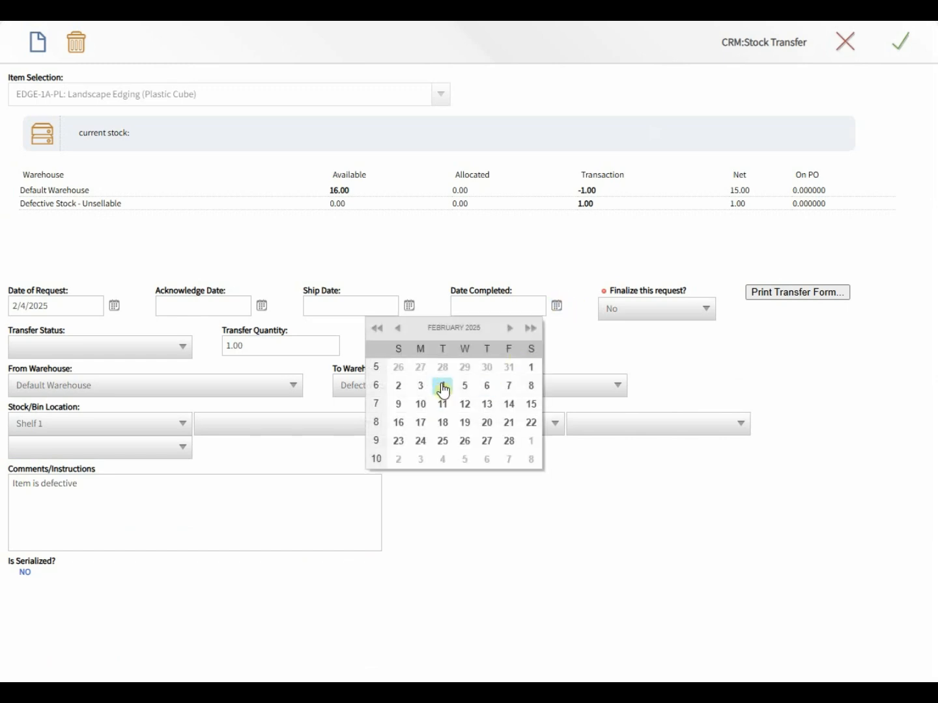
{"action": "left_click", "coordinate": [442, 389]}
{"action": "left_click", "coordinate": [619, 305]}
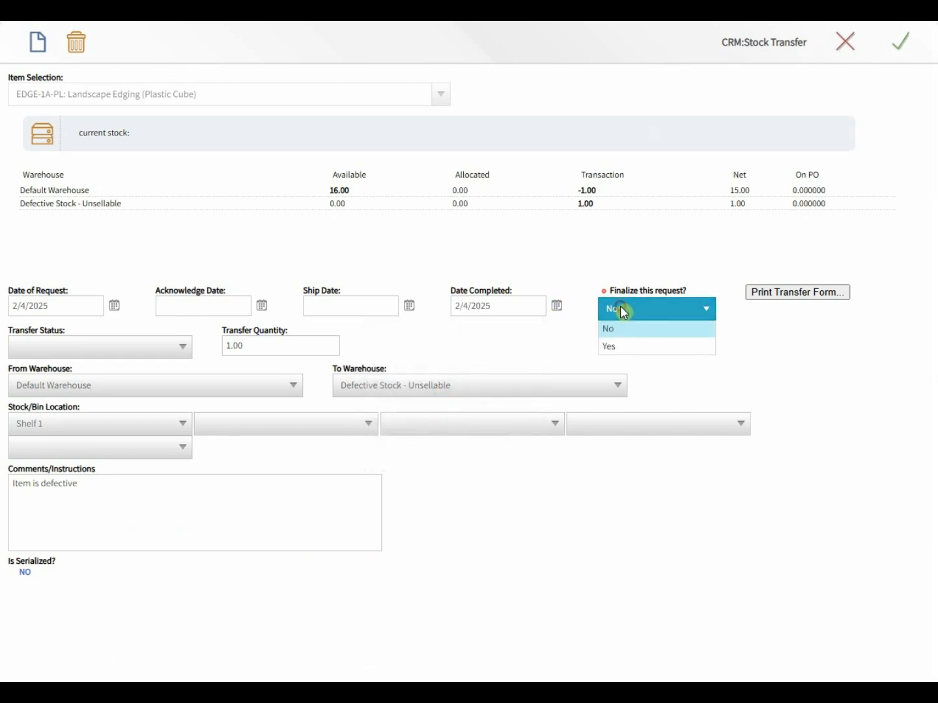
{"action": "left_click", "coordinate": [624, 347]}
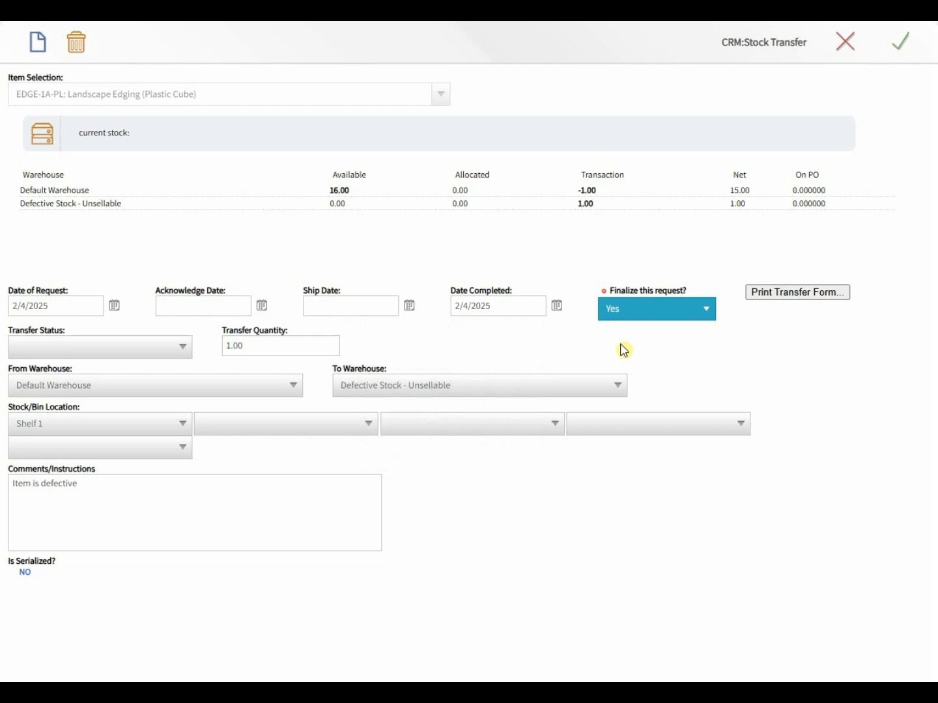
{"action": "left_click", "coordinate": [146, 345]}
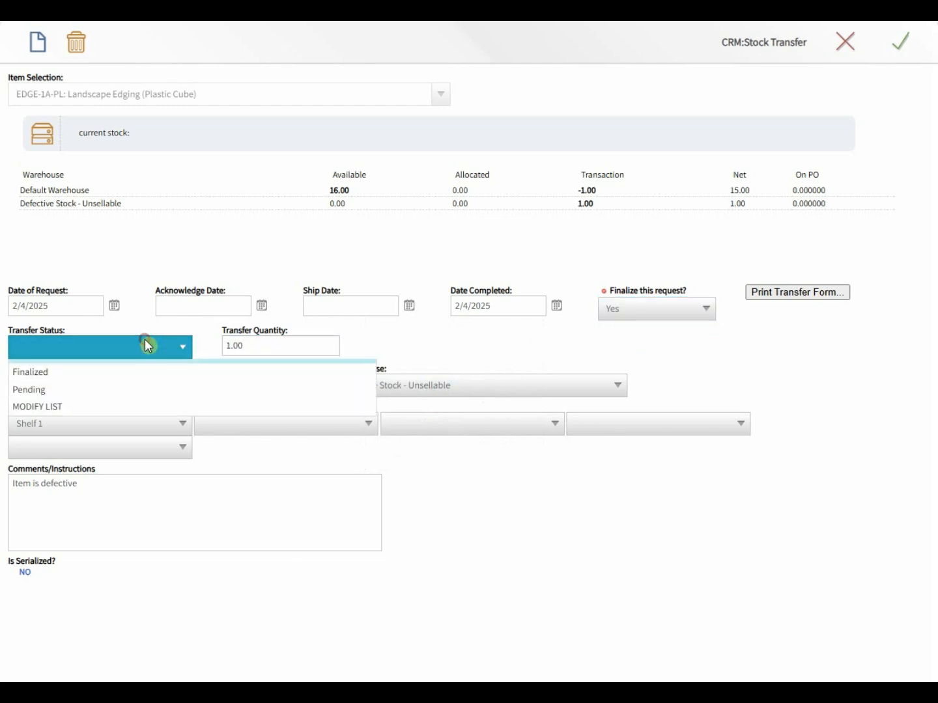
{"action": "left_click", "coordinate": [118, 383]}
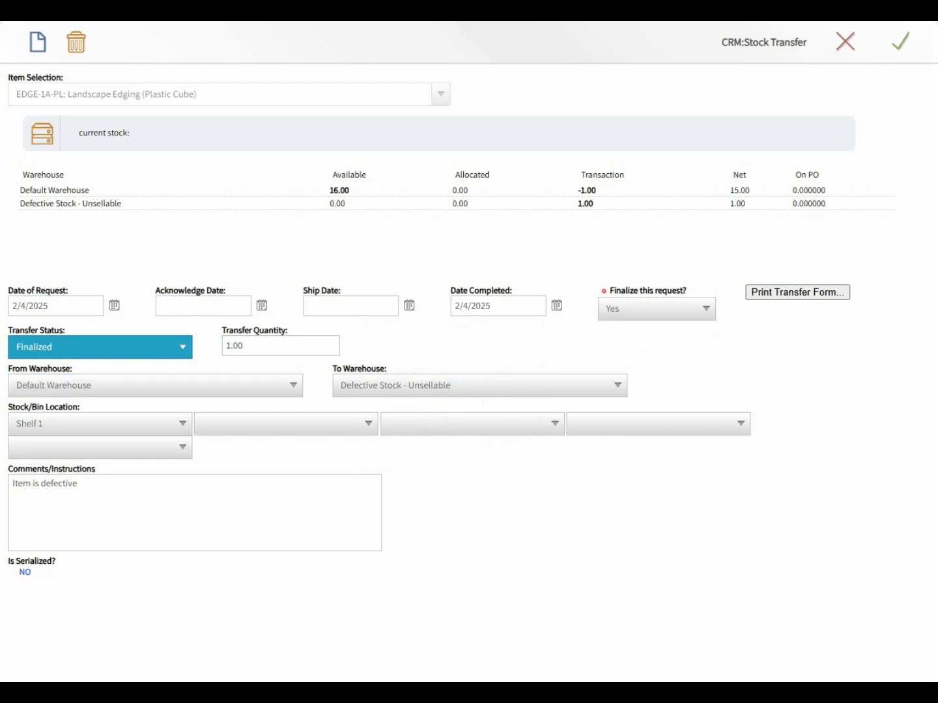
{"action": "left_click", "coordinate": [900, 40]}
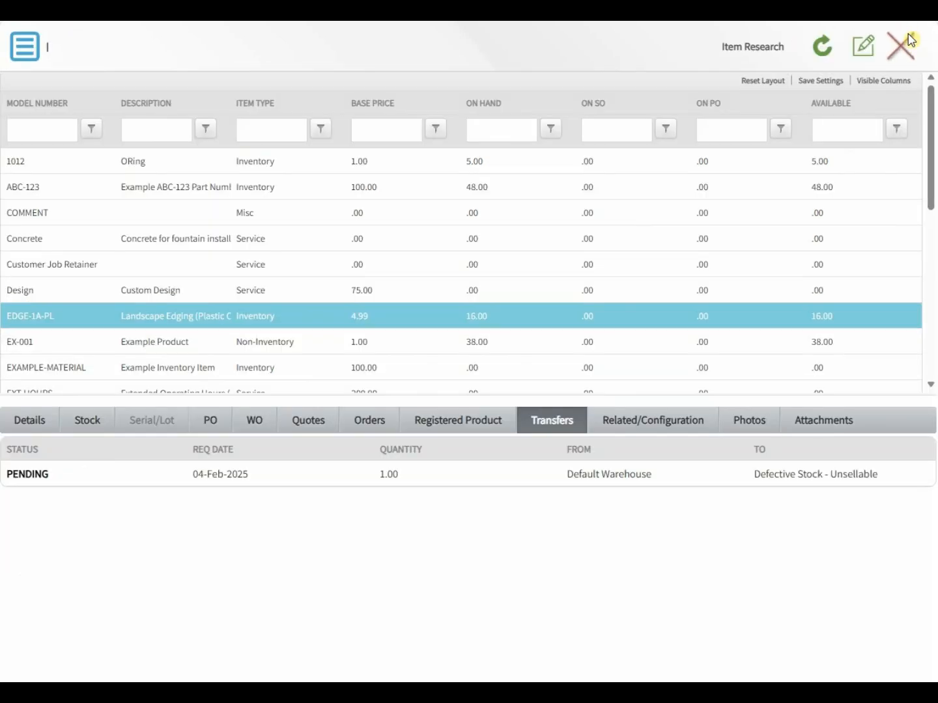
Step: View EDGE-1A-PL's Stock tab: 15.00 in Default Warehouse, 1.00 in Defective Stock
{"action": "left_click", "coordinate": [129, 319]}
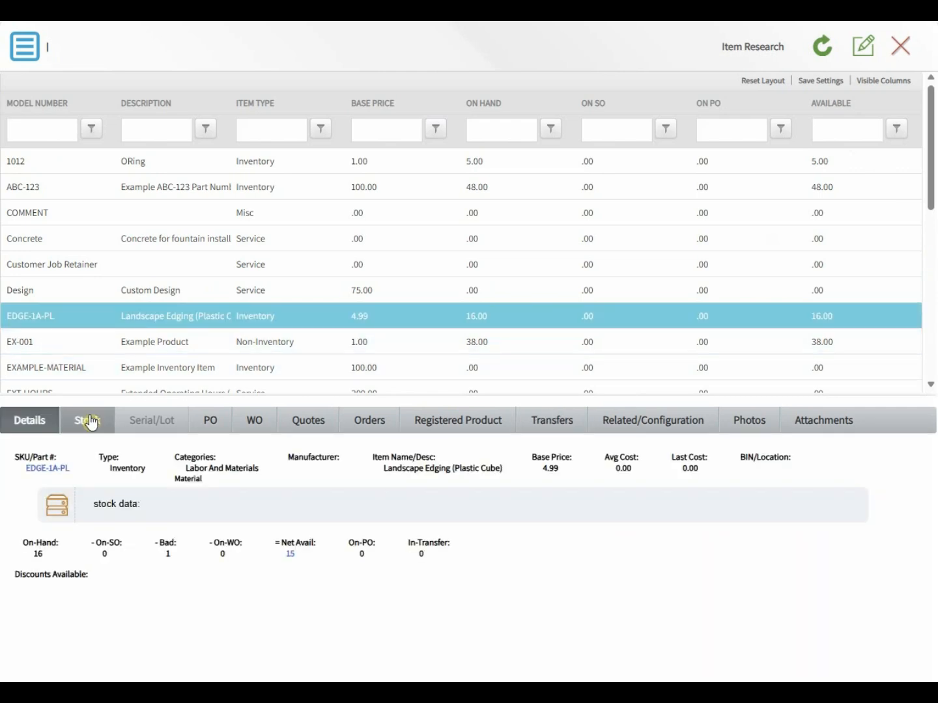
{"action": "left_click", "coordinate": [91, 422]}
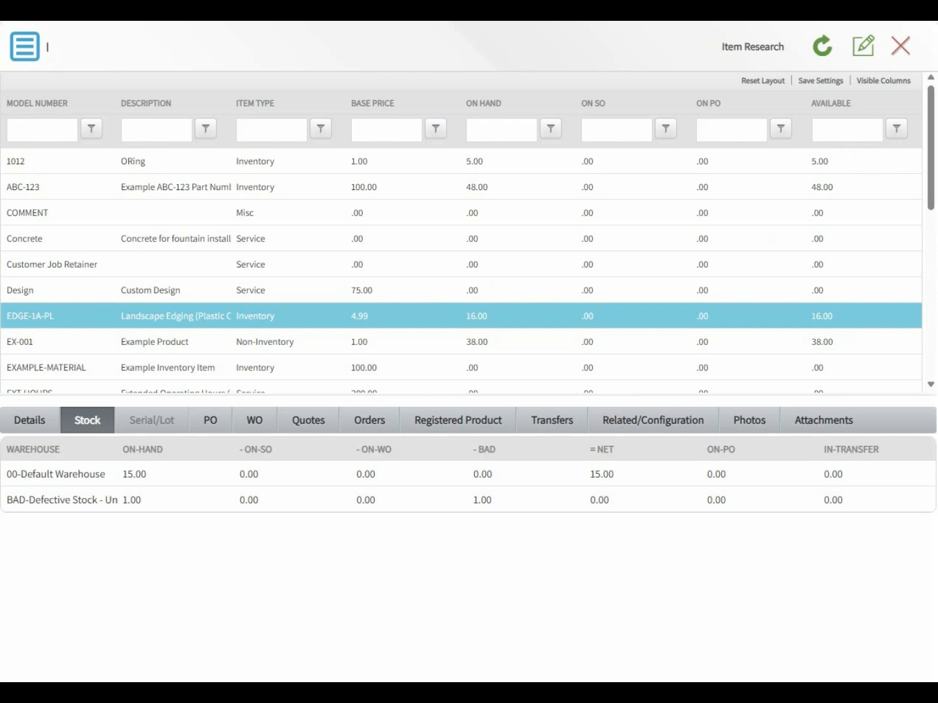
{"action": "left_click", "coordinate": [102, 324]}
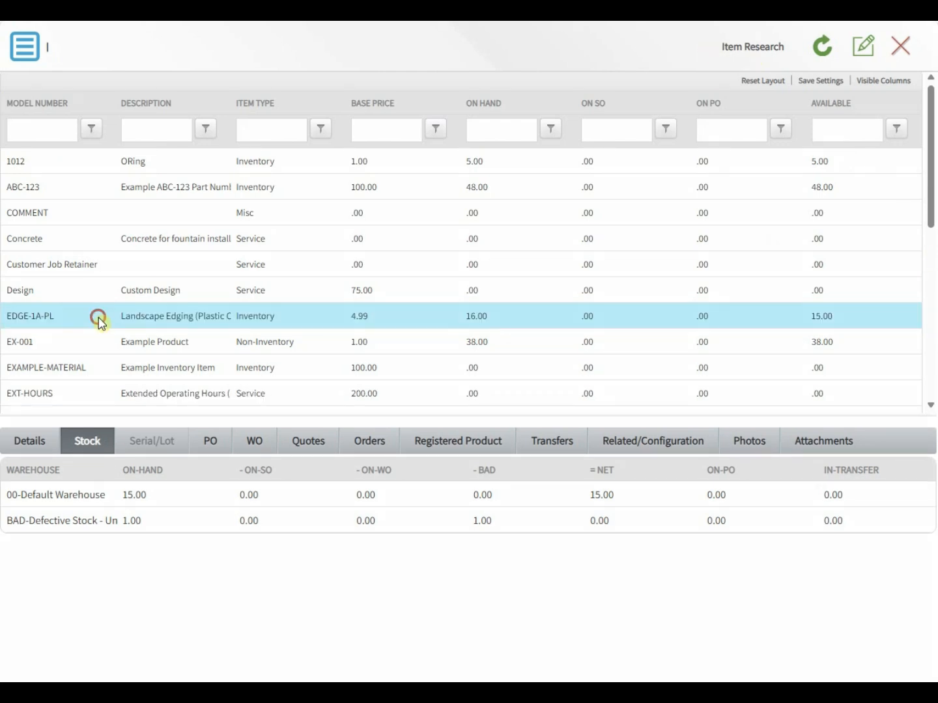
{"action": "left_click", "coordinate": [85, 449]}
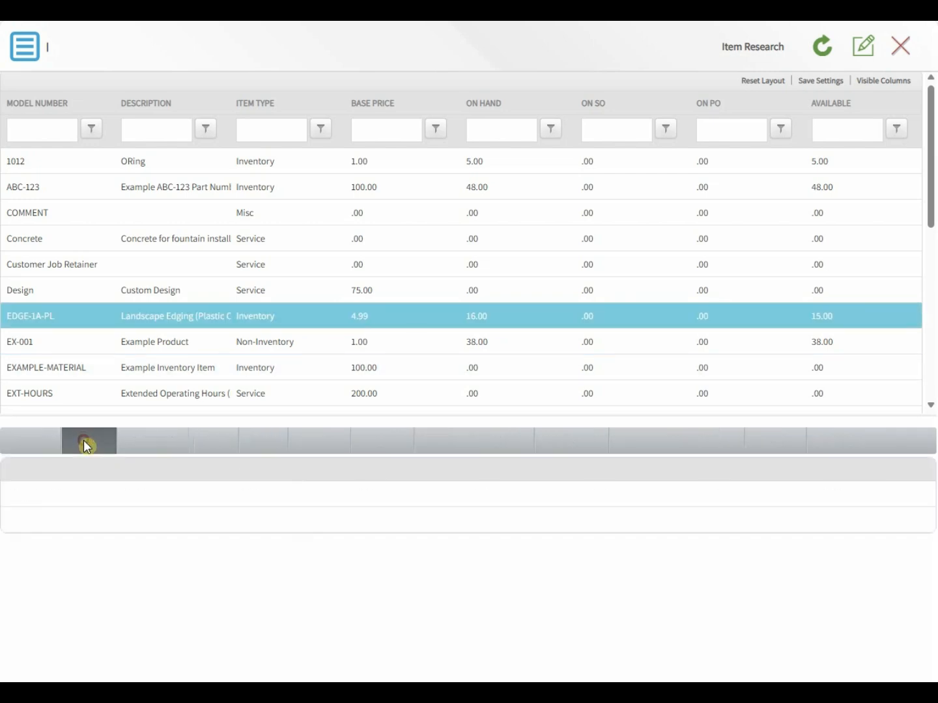
{"action": "left_click", "coordinate": [139, 524]}
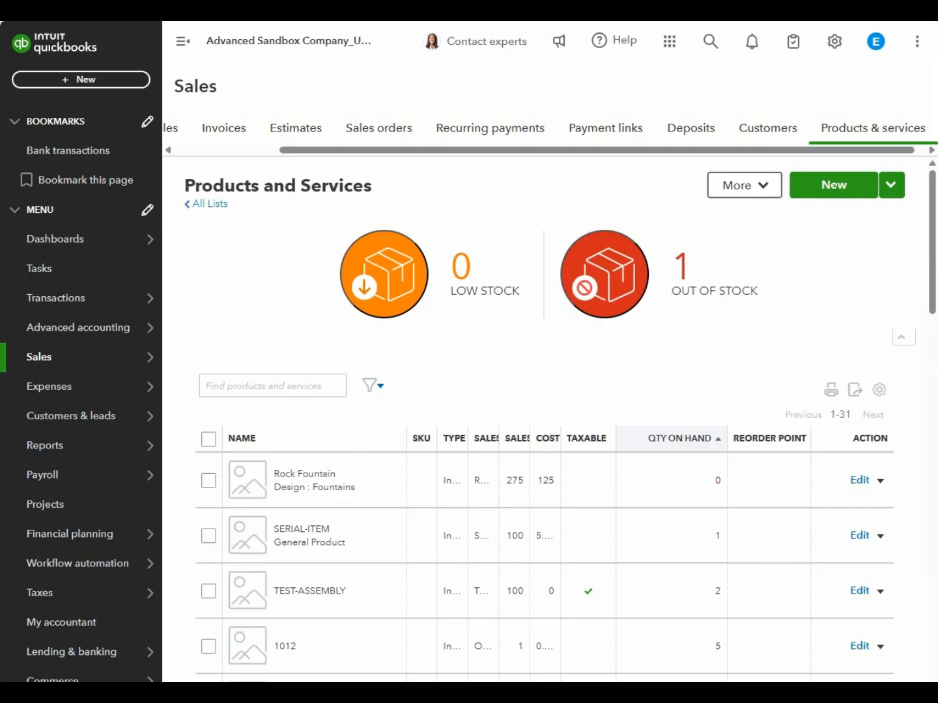
{"action": "scroll", "coordinate": [279, 266], "scroll_direction": "down", "scroll_amount": 3}
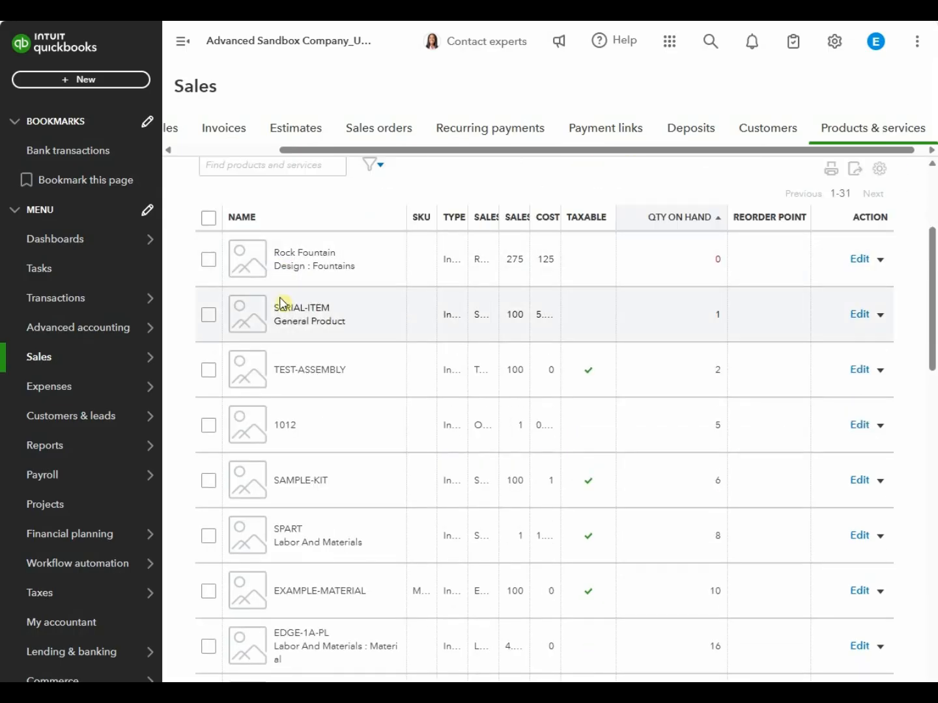
{"action": "scroll", "coordinate": [280, 264], "scroll_direction": "down", "scroll_amount": 2}
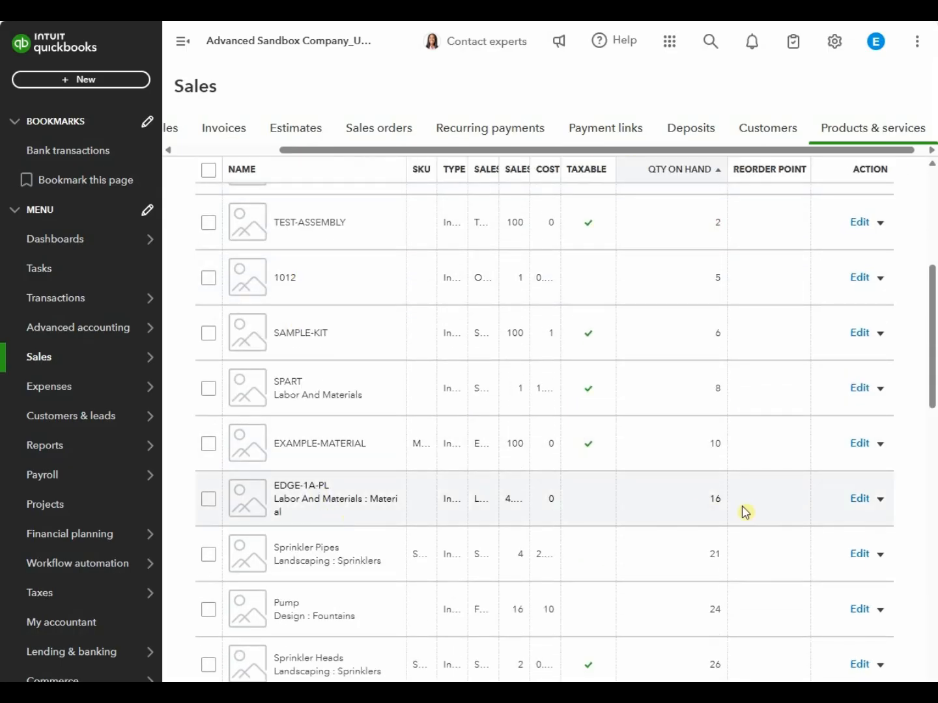
{"action": "double_click", "coordinate": [717, 498]}
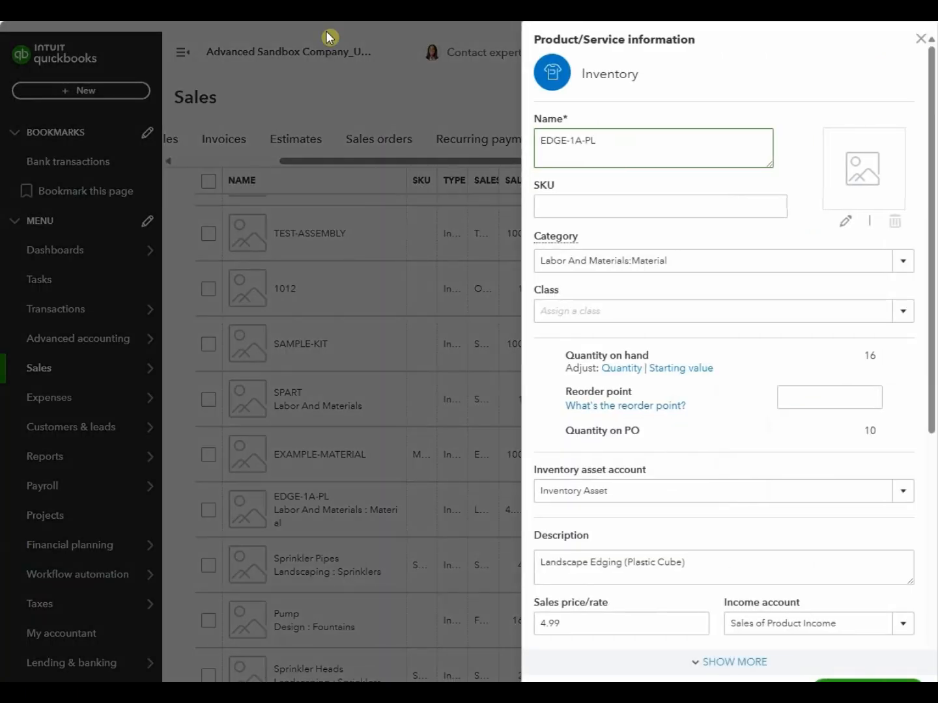
{"action": "left_click", "coordinate": [858, 364]}
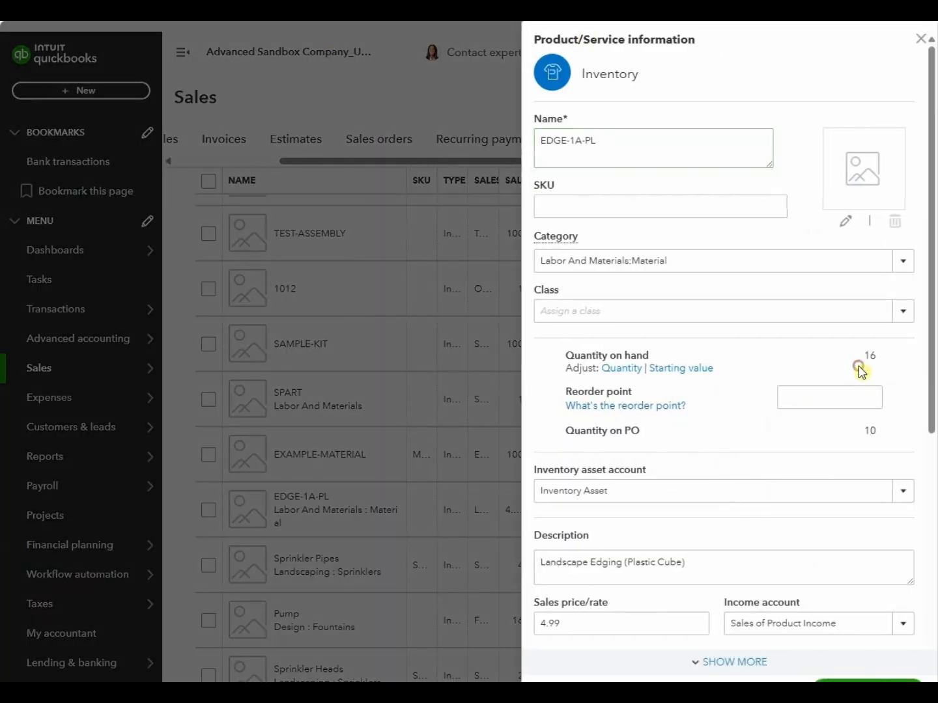
{"action": "left_click", "coordinate": [920, 39]}
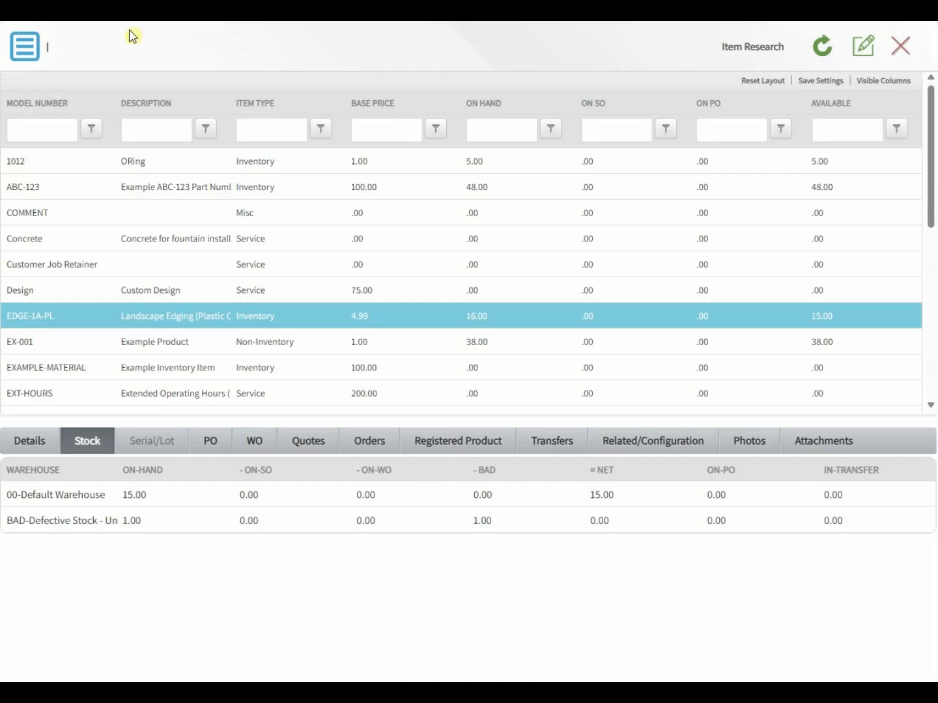
Step: Open Physical Inventory Auditing with type Exact Part Number, with EDGE-1A-PL selected
{"action": "left_click", "coordinate": [34, 56]}
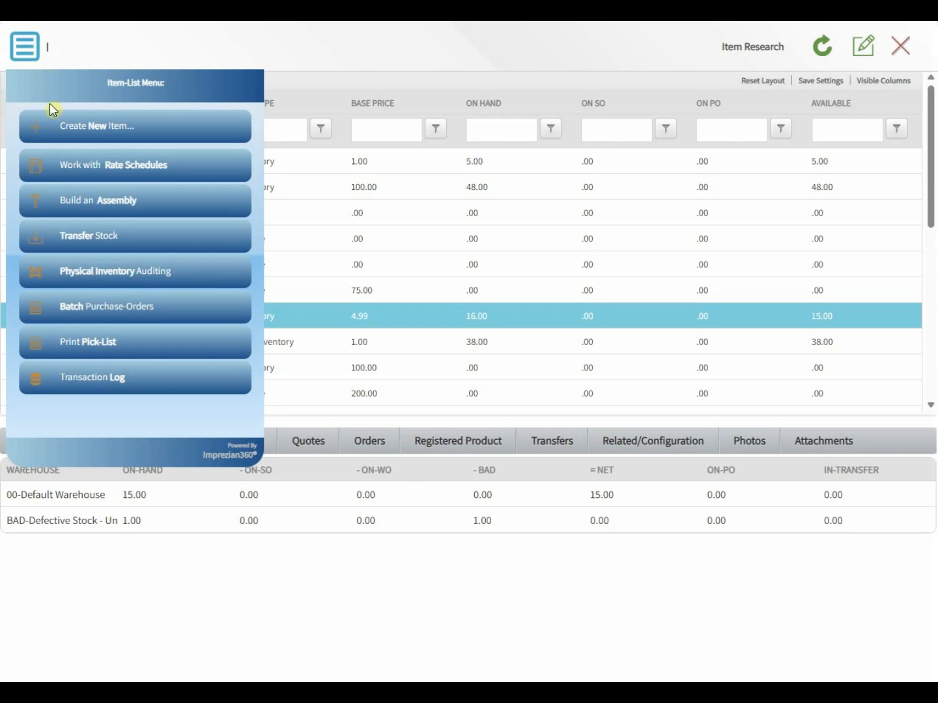
{"action": "left_click", "coordinate": [99, 285]}
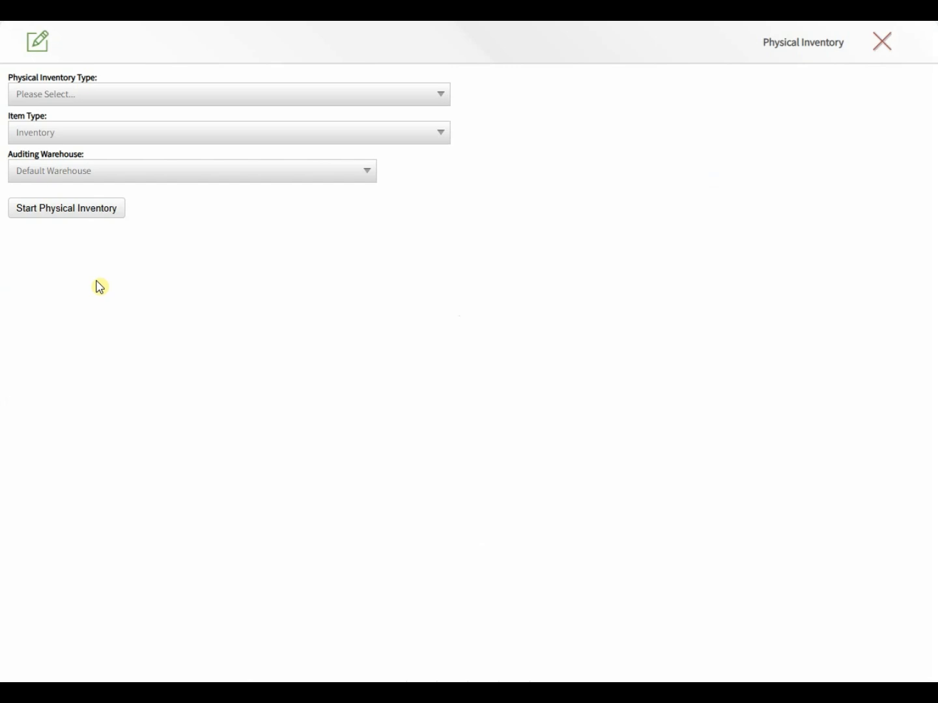
{"action": "left_click", "coordinate": [67, 96]}
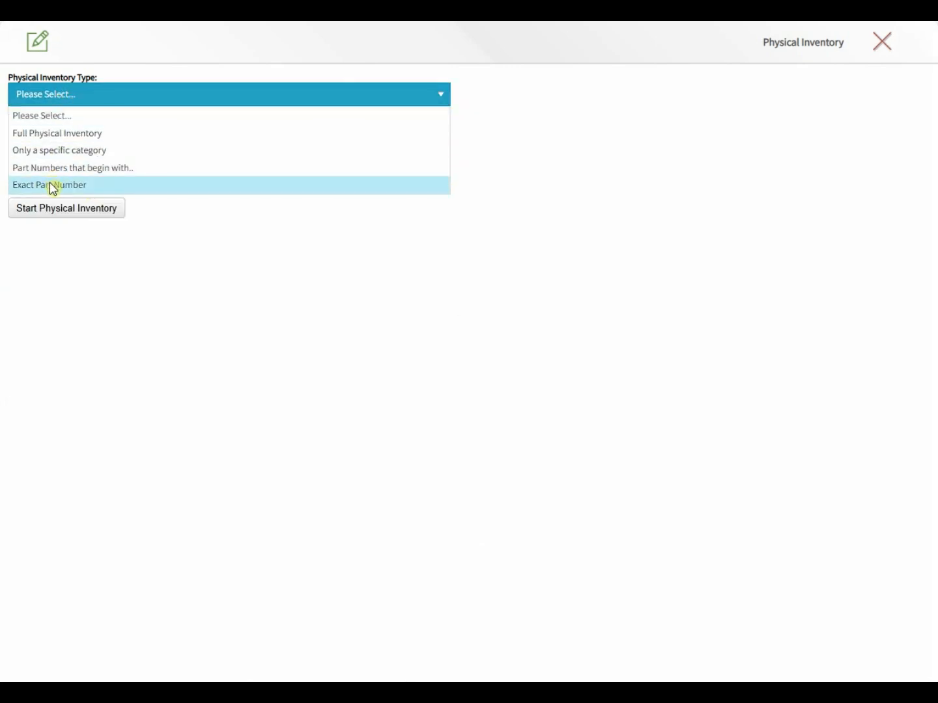
{"action": "left_click", "coordinate": [53, 187]}
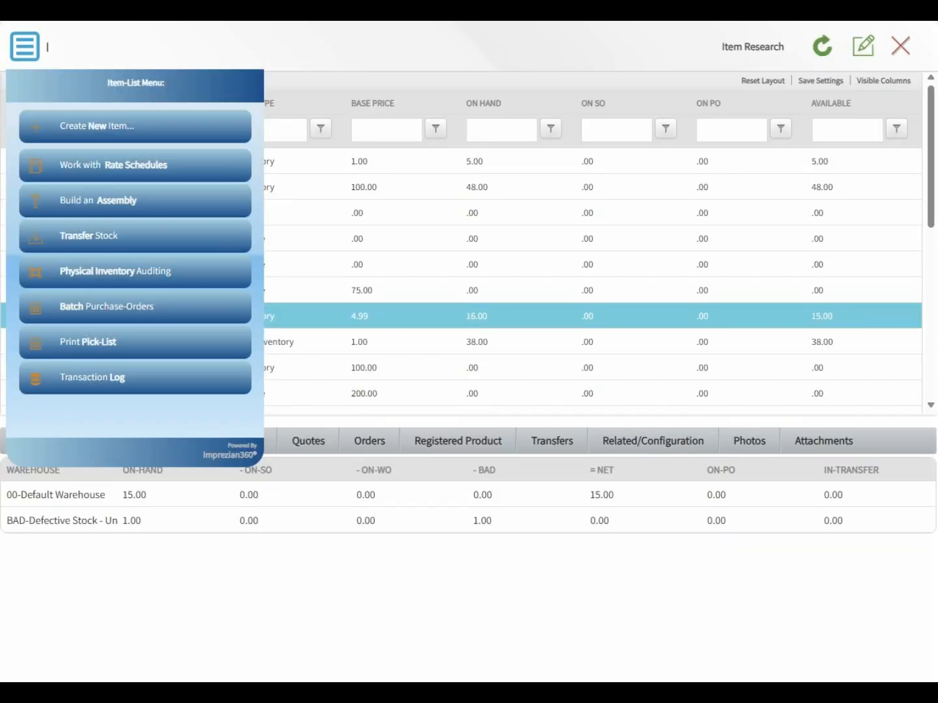
{"action": "left_click", "coordinate": [360, 41]}
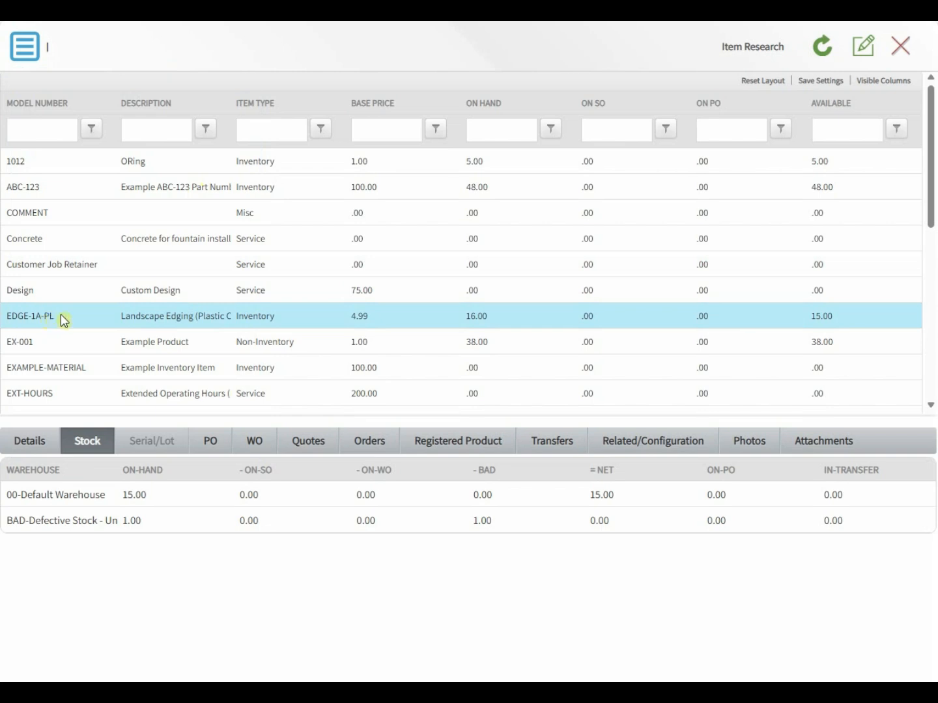
{"action": "left_click", "coordinate": [61, 315]}
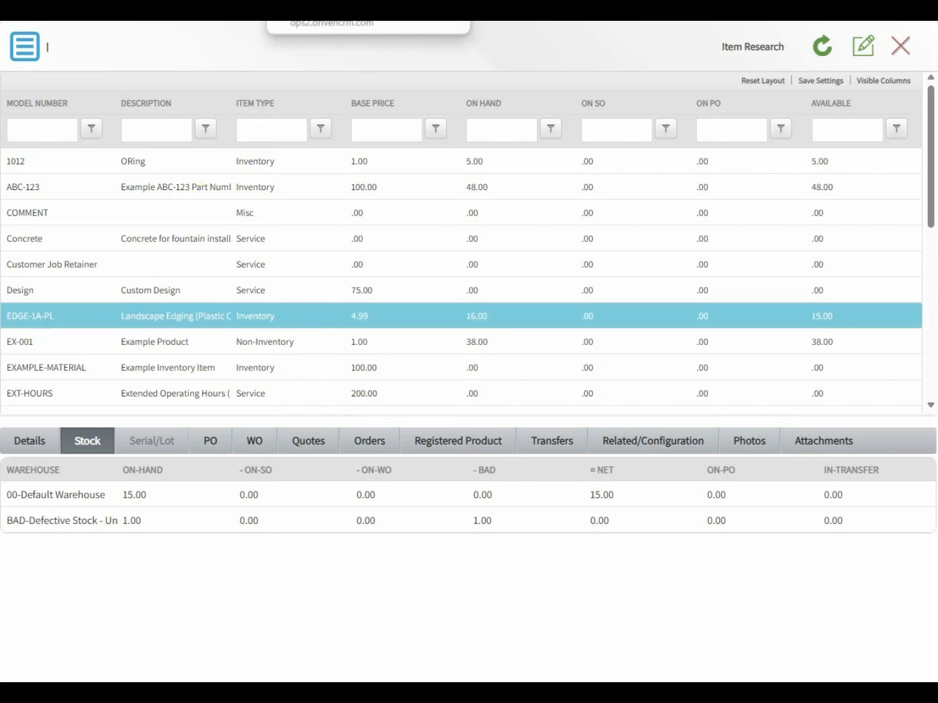
{"action": "left_click", "coordinate": [485, 21]}
Step: Enter part number 'EDG', set auditing warehouse to Defective Stock - Unsellable, and start the count
{"action": "left_click", "coordinate": [502, 133]}
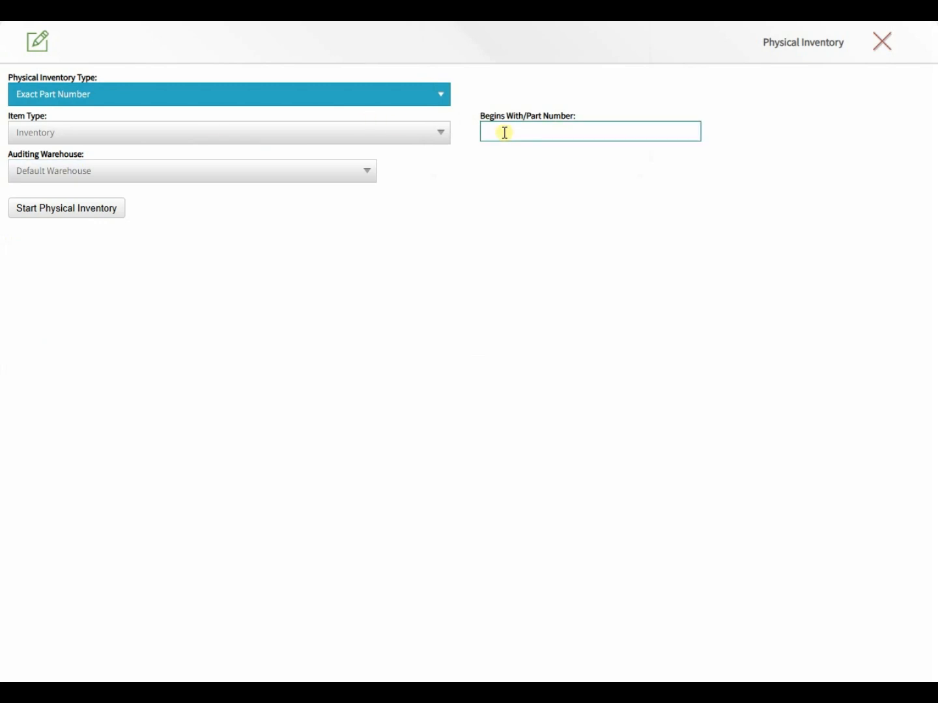
{"action": "type", "text": "EDGE-1A-PL"}
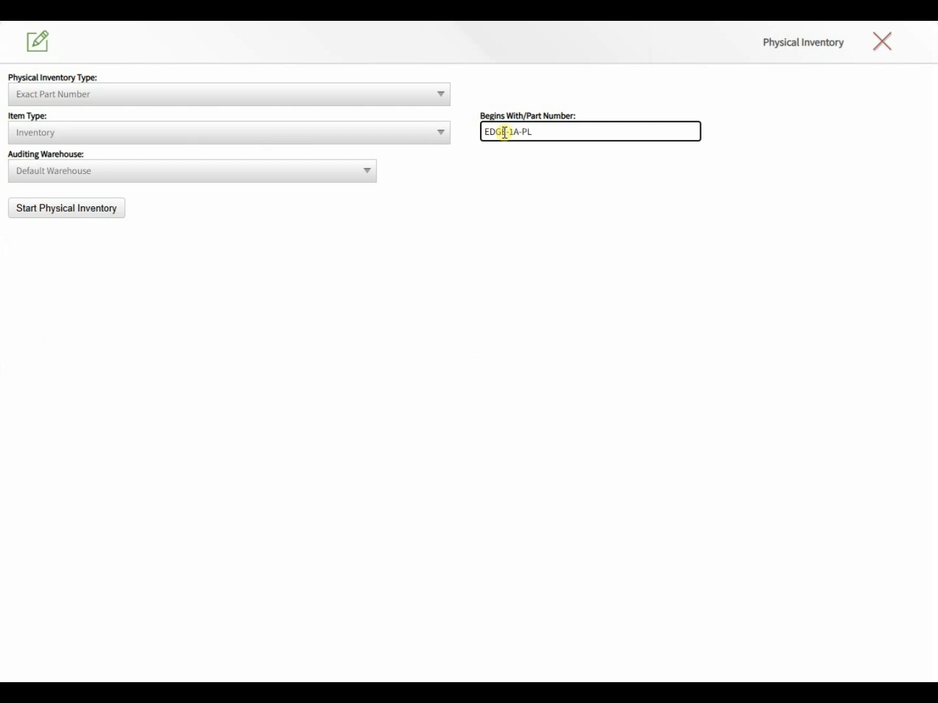
{"action": "left_click", "coordinate": [290, 170]}
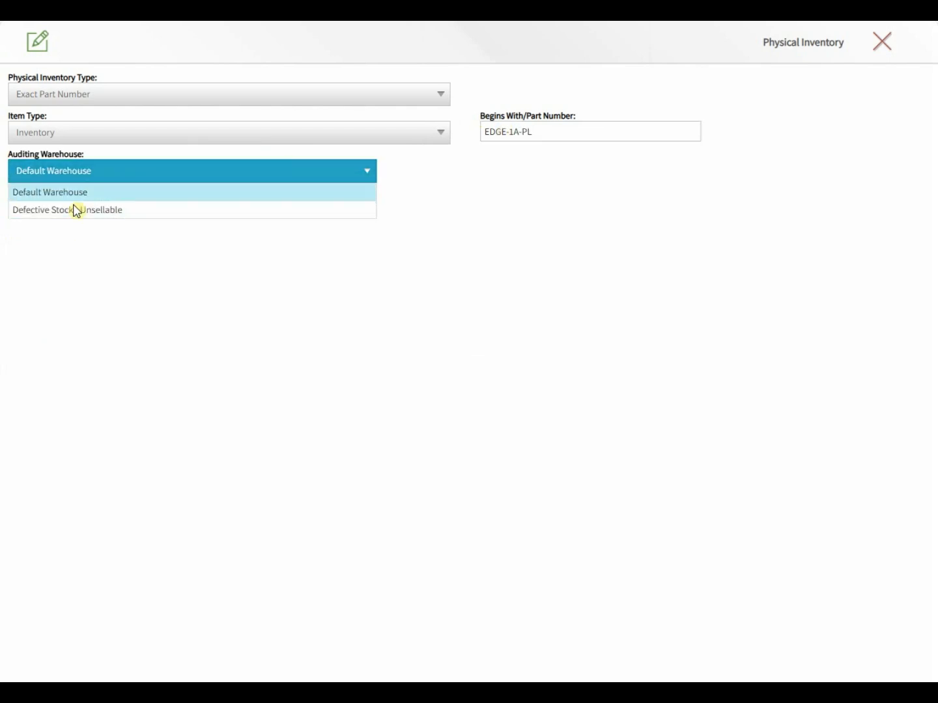
{"action": "left_click", "coordinate": [73, 211]}
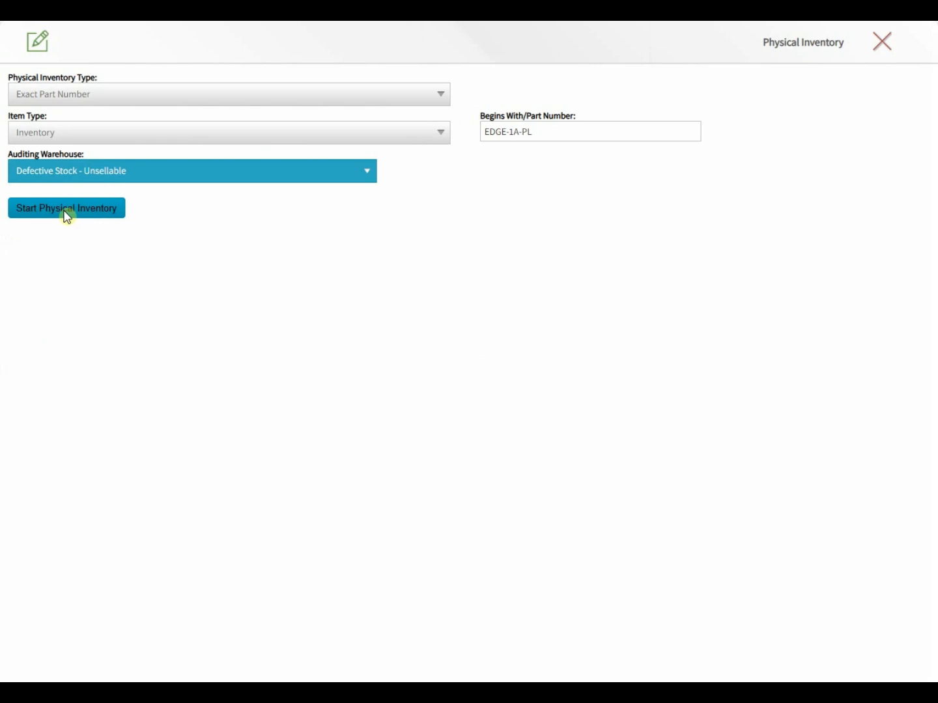
{"action": "left_click", "coordinate": [65, 209]}
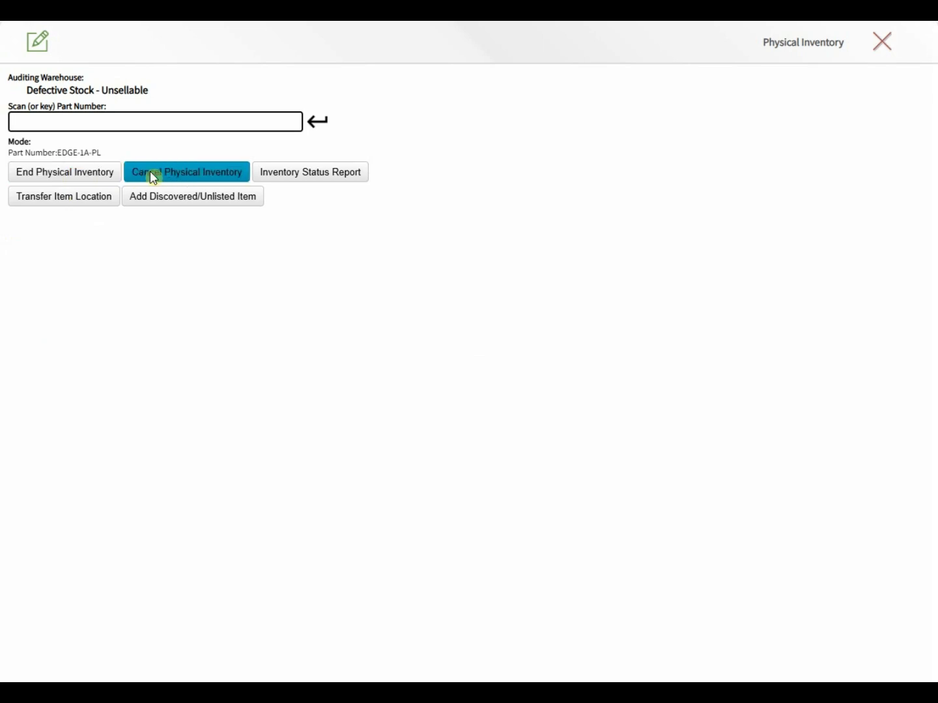
Step: Check the audit report's EDGE-1A-PL row (expected 1, audited 0, difference -1), then close the report
{"action": "left_click", "coordinate": [351, 177]}
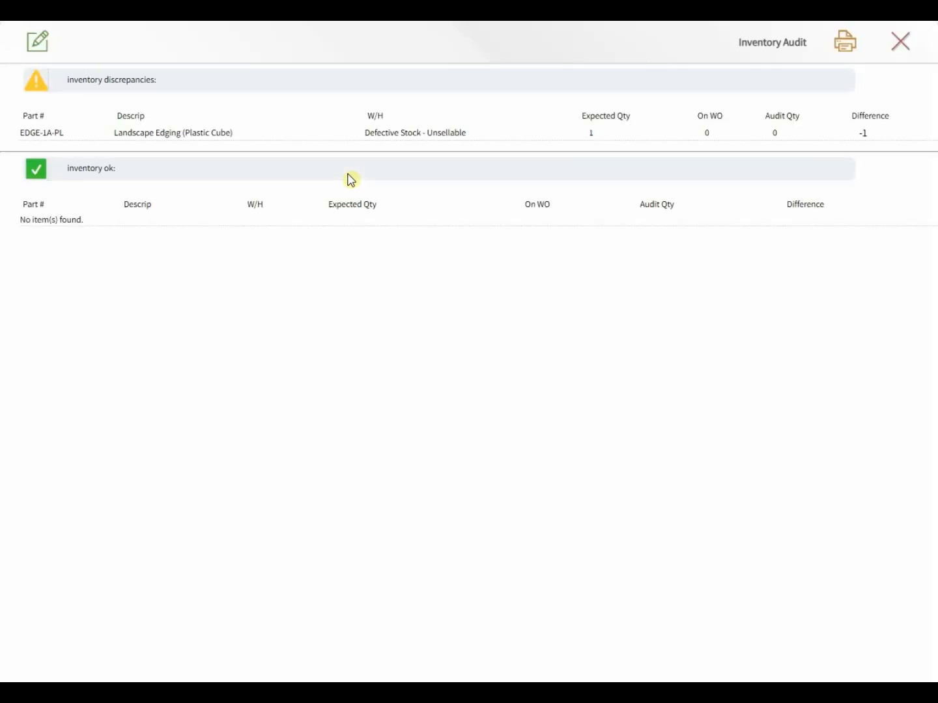
{"action": "left_click_drag", "start_coordinate": [160, 80], "coordinate": [73, 91]}
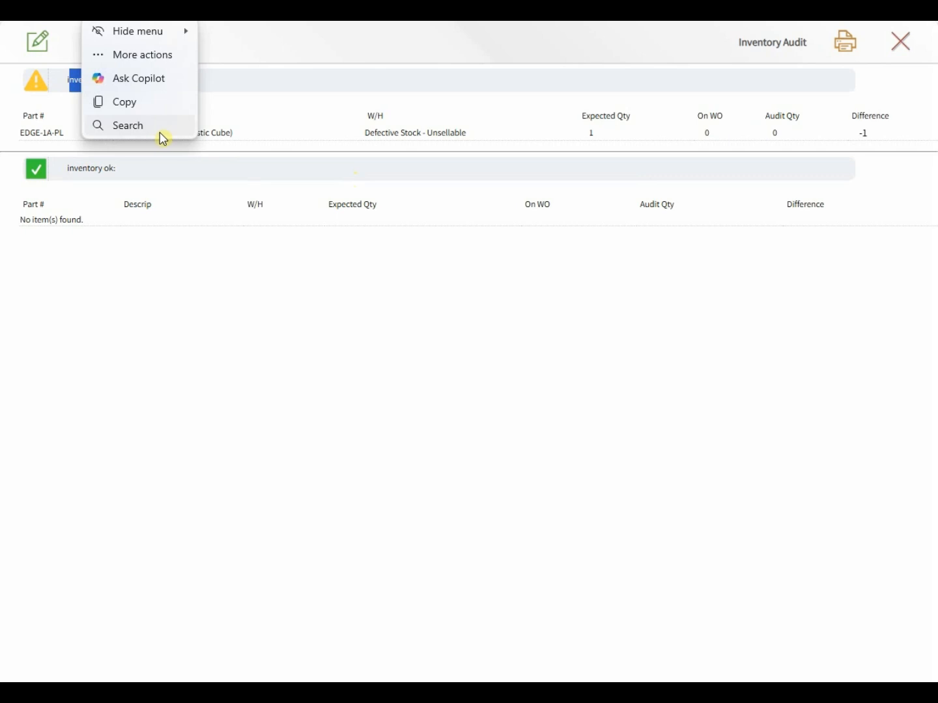
{"action": "left_click", "coordinate": [246, 138]}
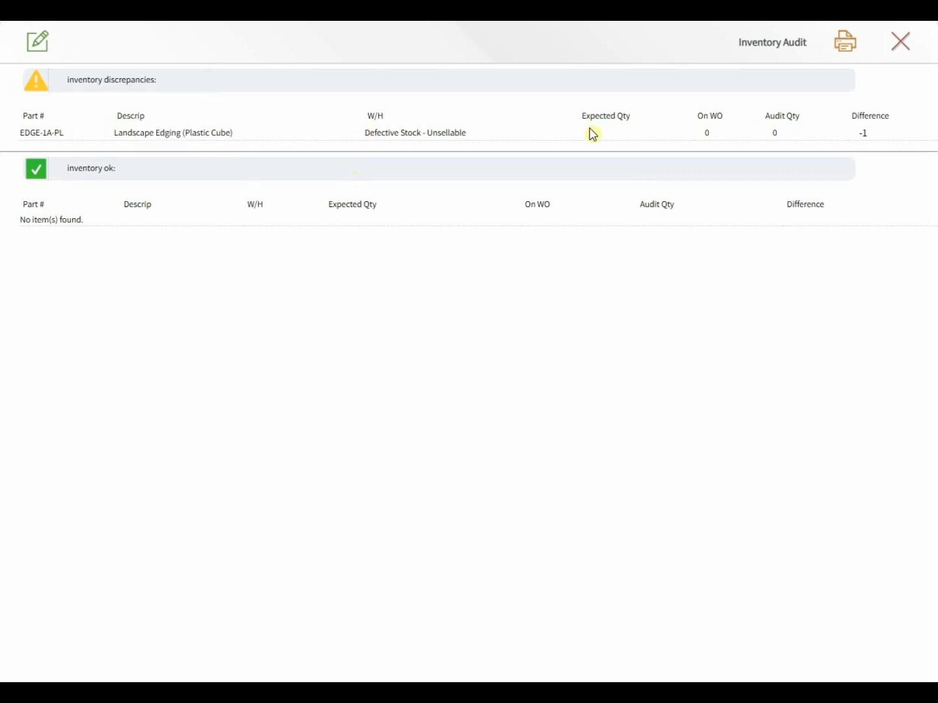
{"action": "left_click_drag", "start_coordinate": [608, 143], "coordinate": [569, 140]}
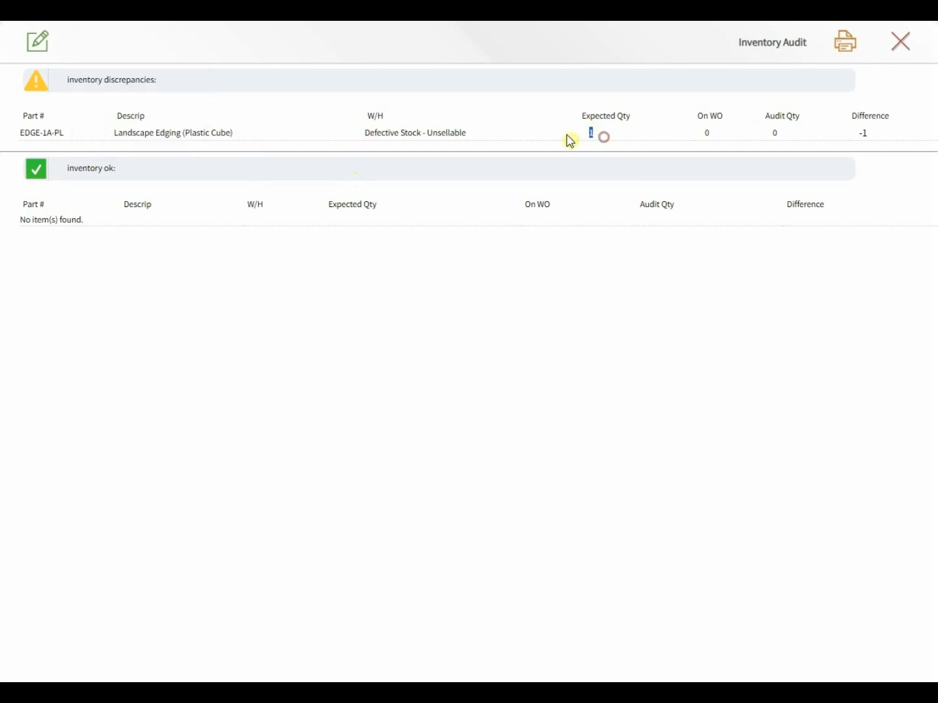
{"action": "left_click", "coordinate": [784, 139]}
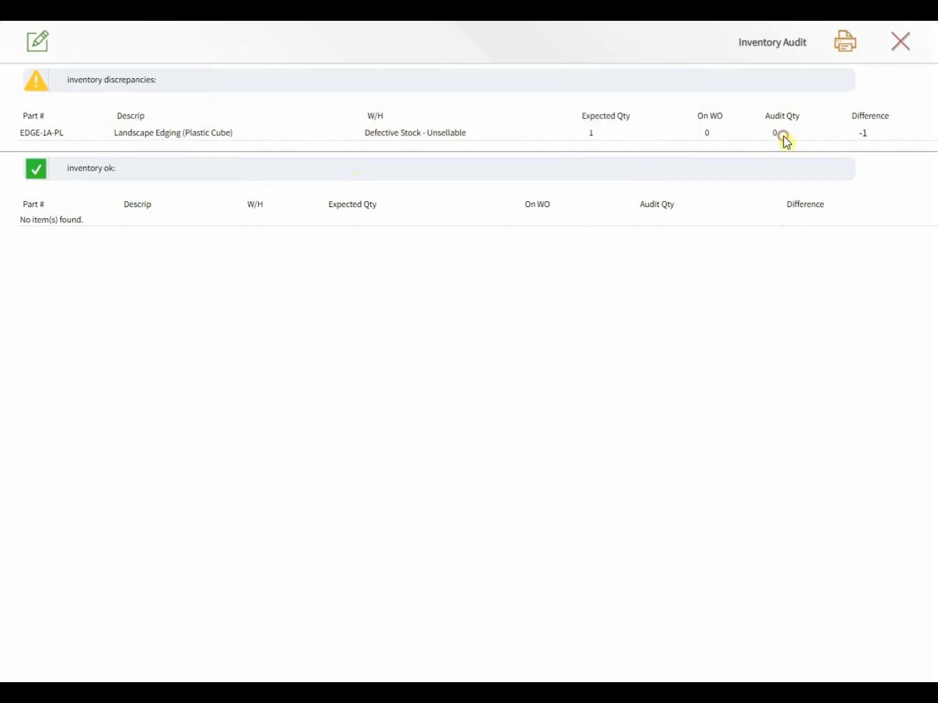
{"action": "double_click", "coordinate": [717, 117]}
{"action": "left_click", "coordinate": [677, 143]}
{"action": "left_click_drag", "start_coordinate": [137, 176], "coordinate": [73, 191]}
{"action": "left_click", "coordinate": [85, 230]}
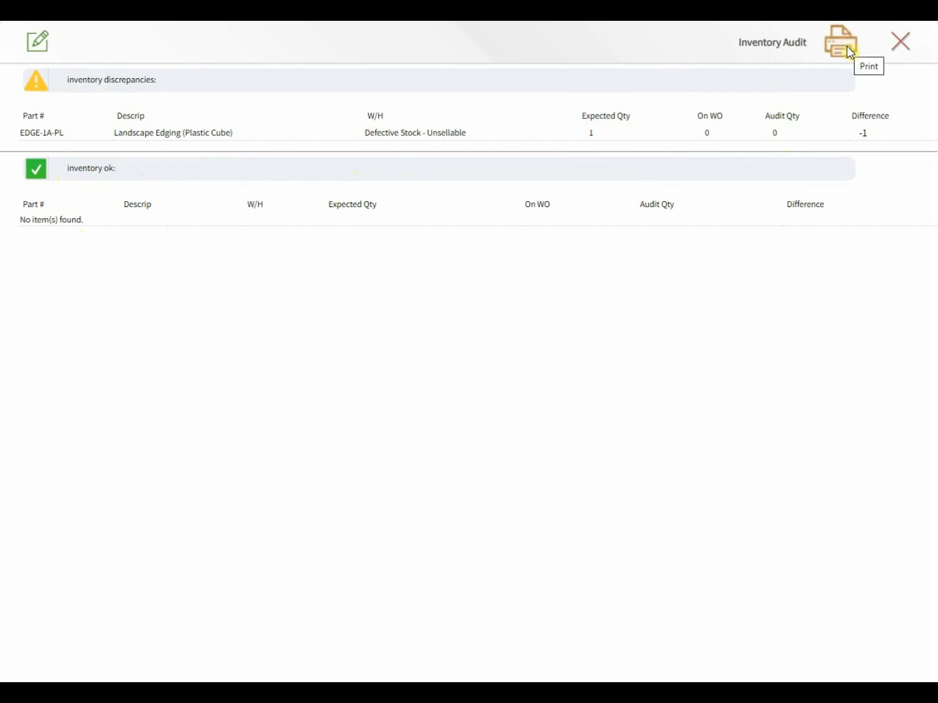
{"action": "left_click", "coordinate": [902, 44]}
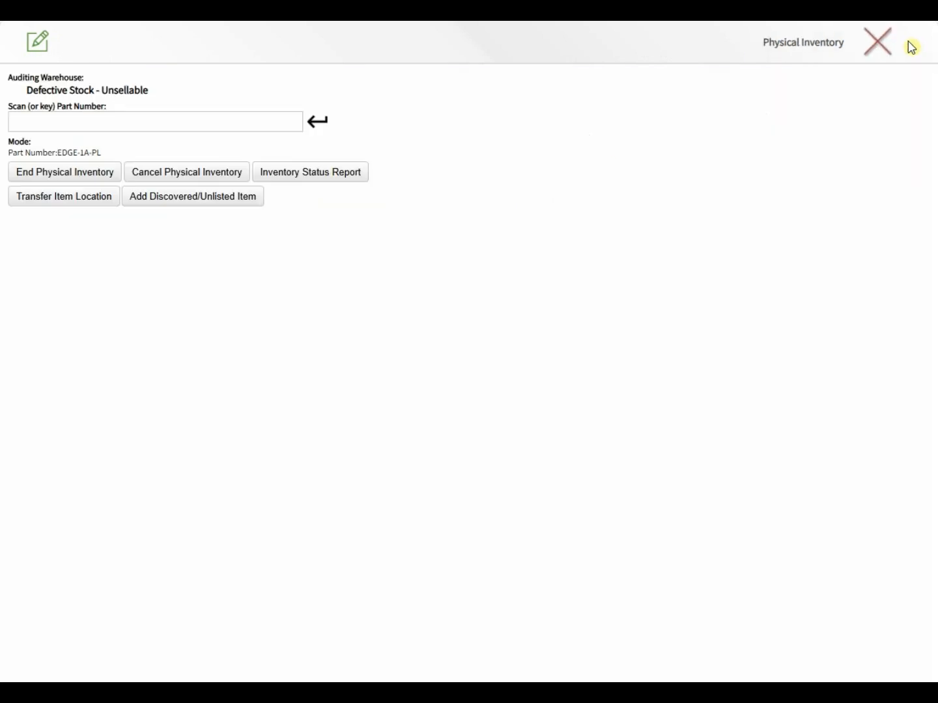
Step: Scan part EDGE-1A-PL and enter an item count of 0, confirming the entry is accepted
{"action": "left_click", "coordinate": [49, 203]}
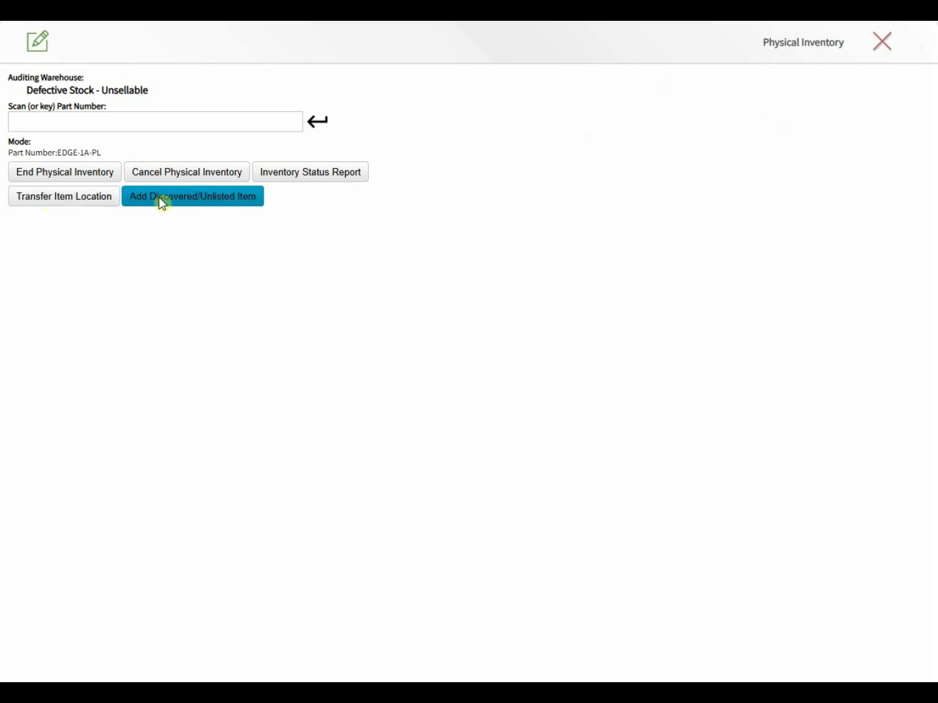
{"action": "left_click", "coordinate": [51, 123]}
{"action": "type", "text": "E"}
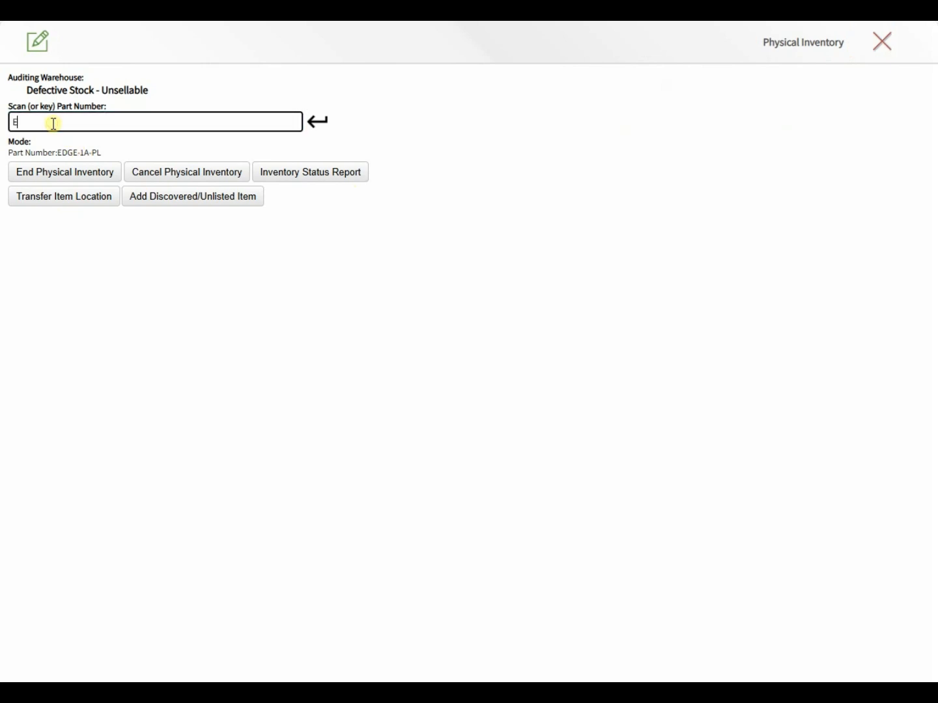
{"action": "type", "text": "DGE-1A-PL"}
{"action": "key", "text": "Return"}
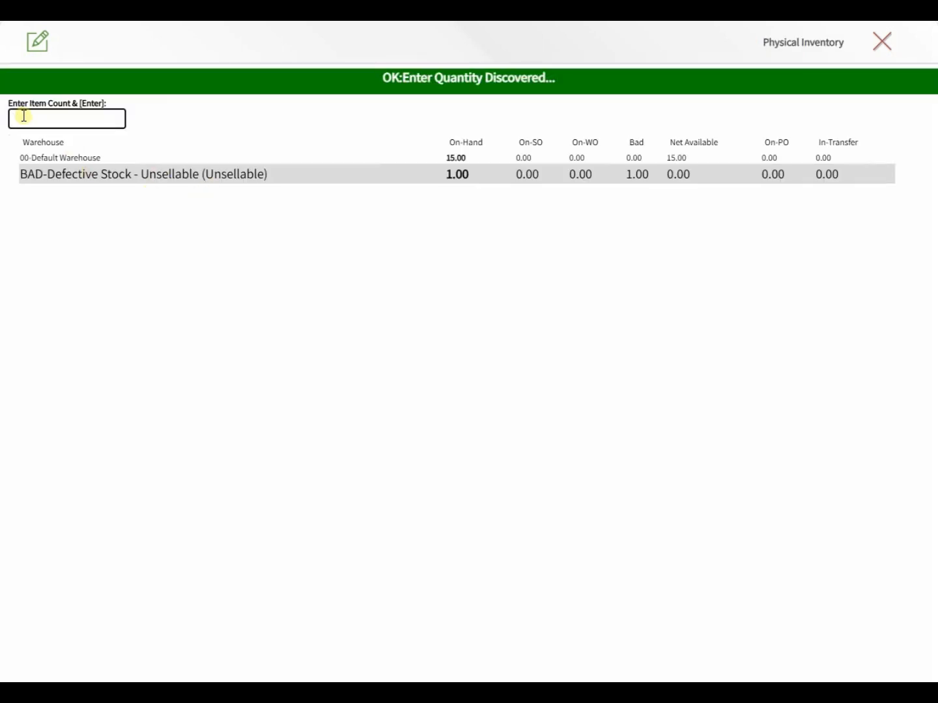
{"action": "type", "text": "0"}
{"action": "key", "text": "Return"}
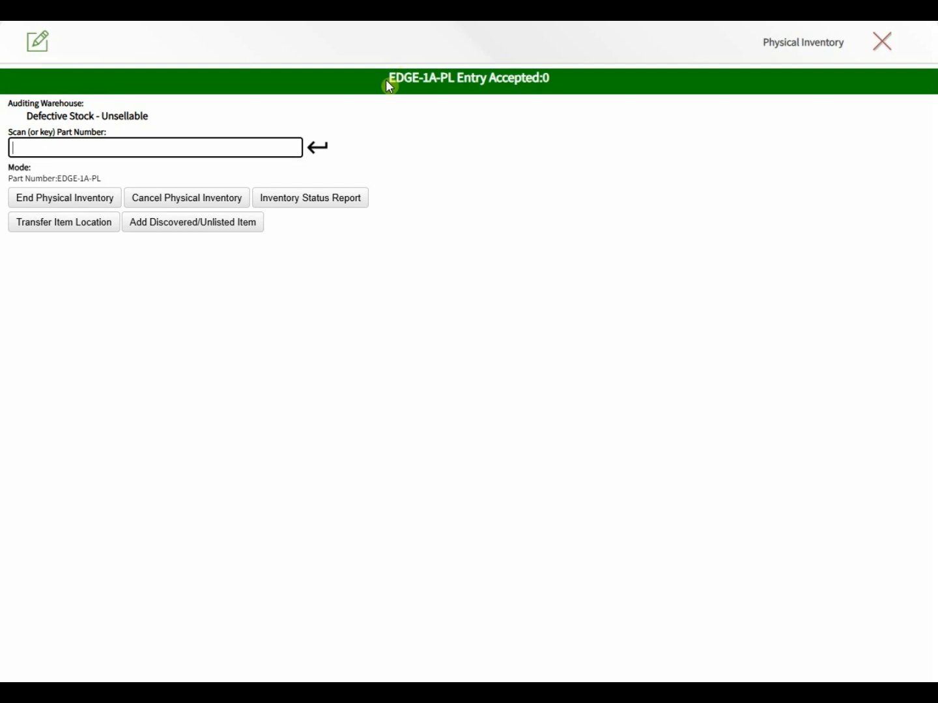
{"action": "left_click_drag", "start_coordinate": [386, 79], "coordinate": [558, 80]}
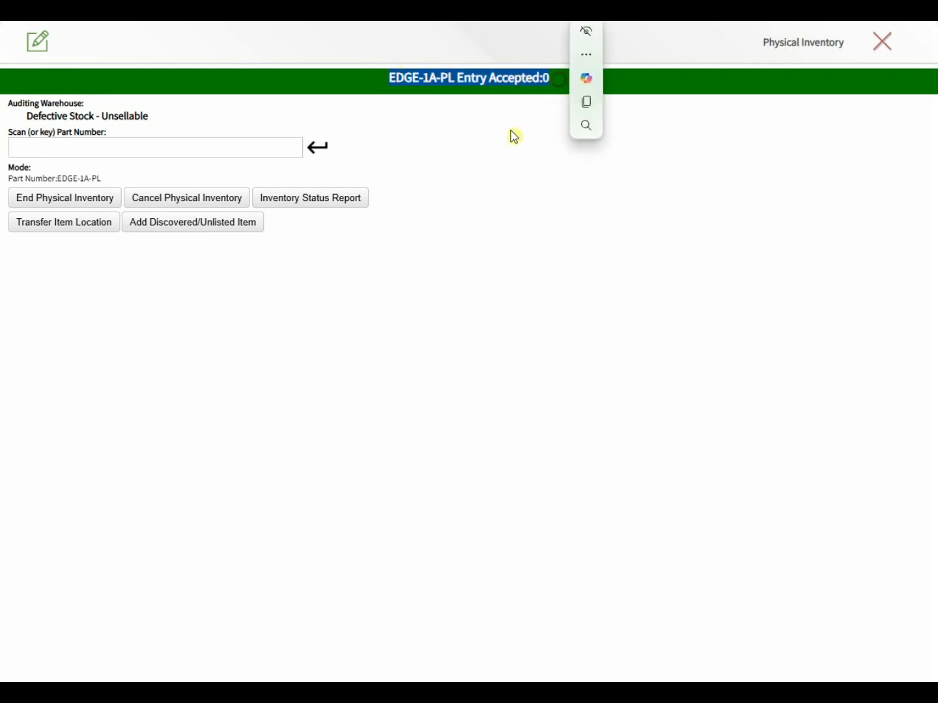
{"action": "left_click", "coordinate": [475, 142]}
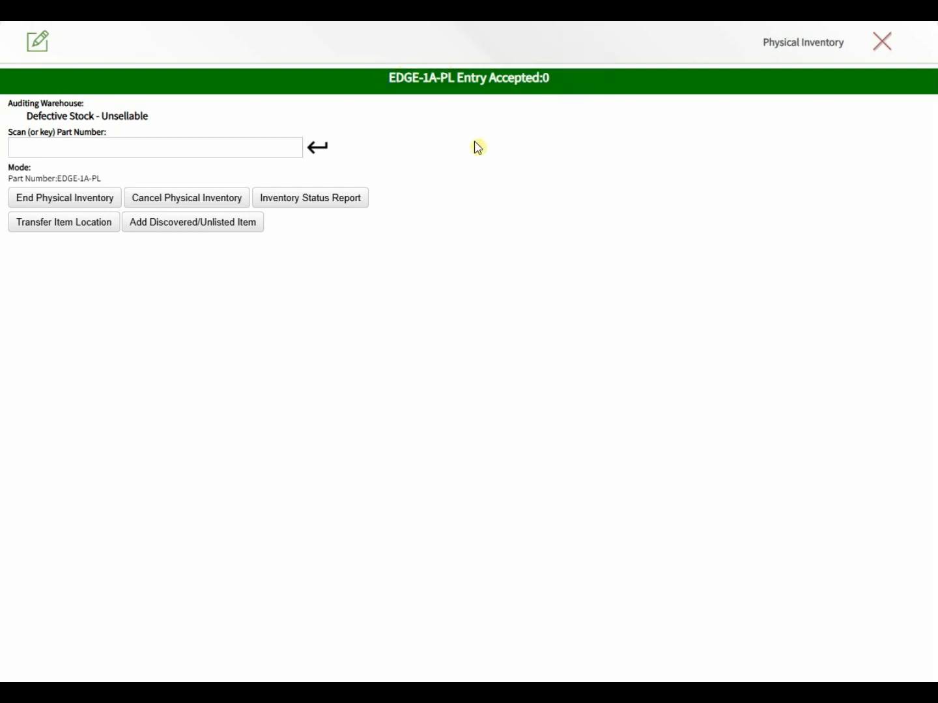
{"action": "left_click", "coordinate": [174, 145]}
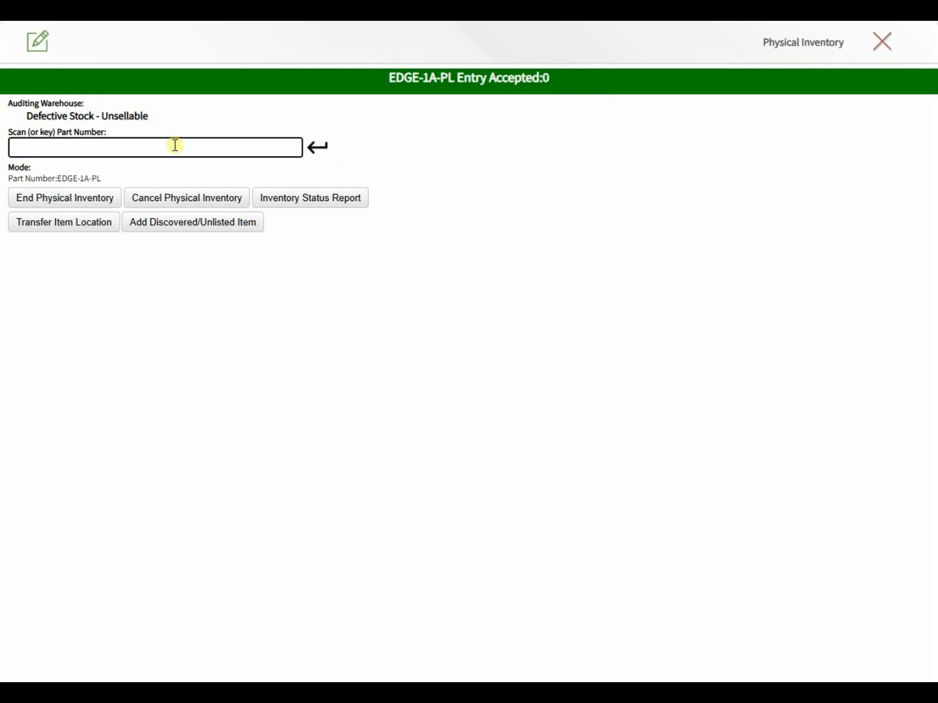
Step: End the physical inventory and finalize the audit with Adjust Inventory/Automatic Correction and the verification code
{"action": "left_click", "coordinate": [46, 199]}
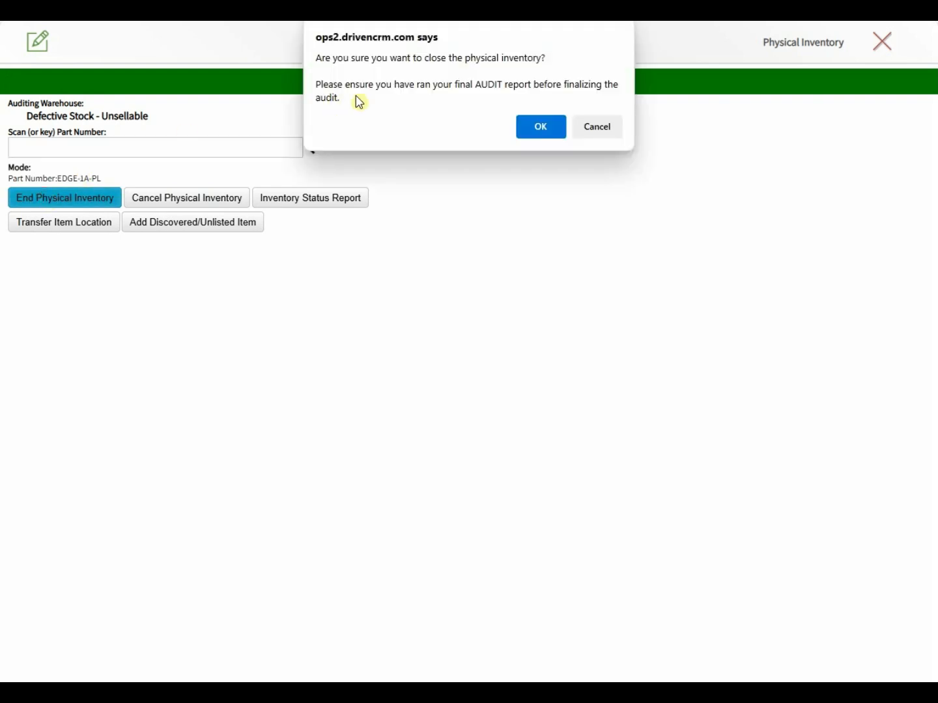
{"action": "left_click", "coordinate": [539, 128]}
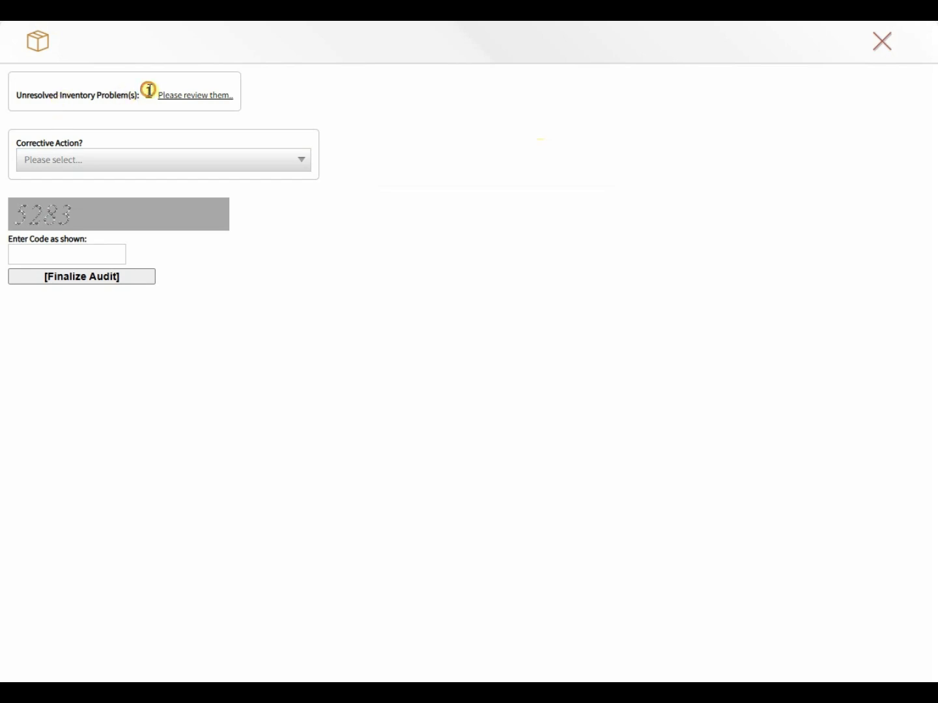
{"action": "left_click", "coordinate": [190, 157]}
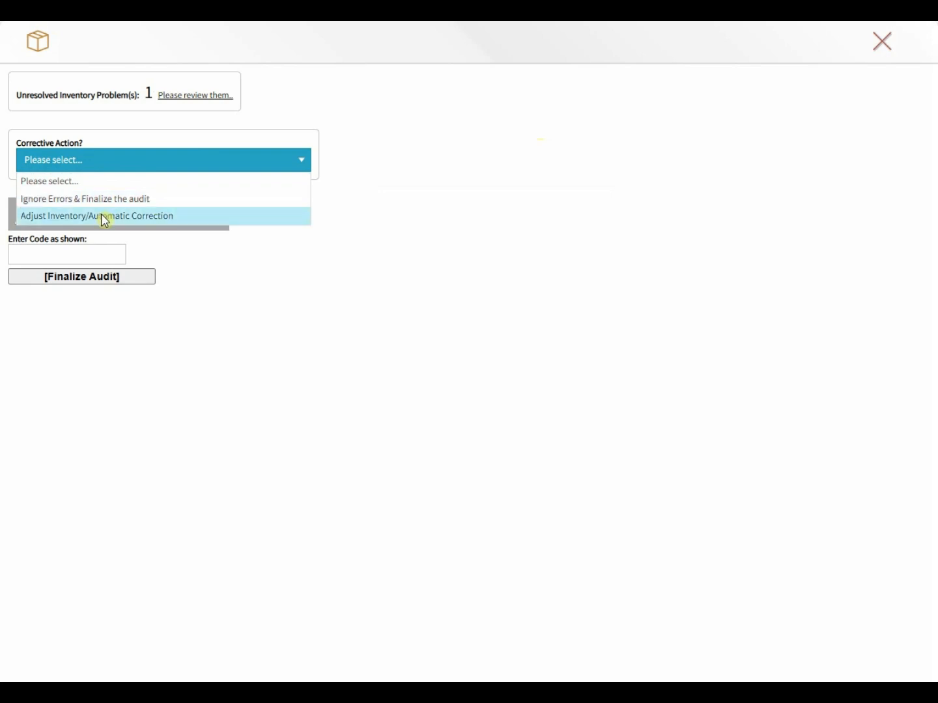
{"action": "left_click", "coordinate": [52, 220]}
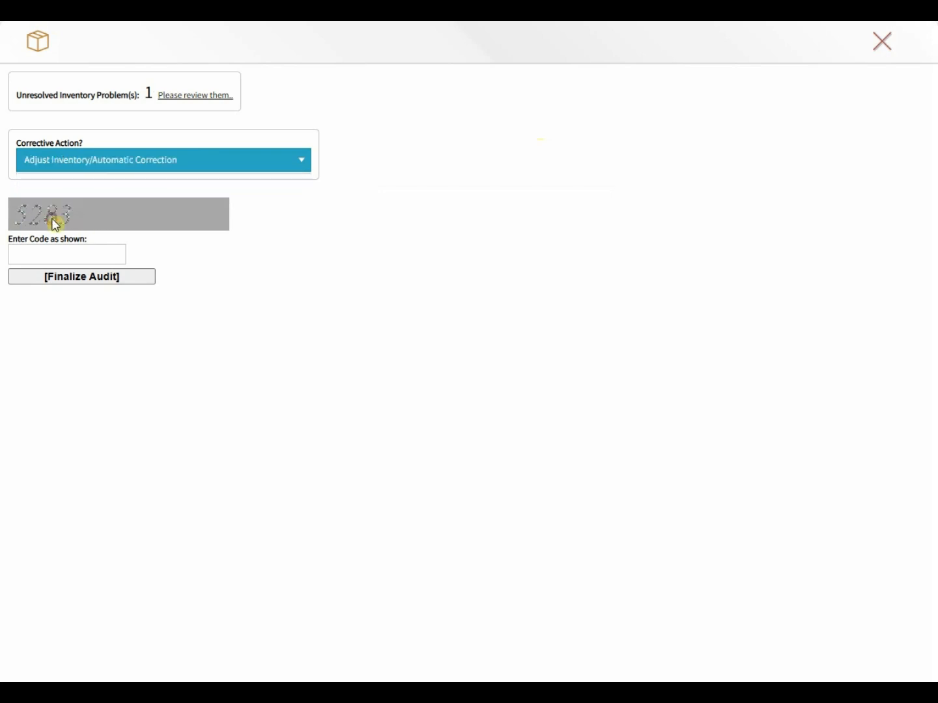
{"action": "left_click", "coordinate": [31, 258]}
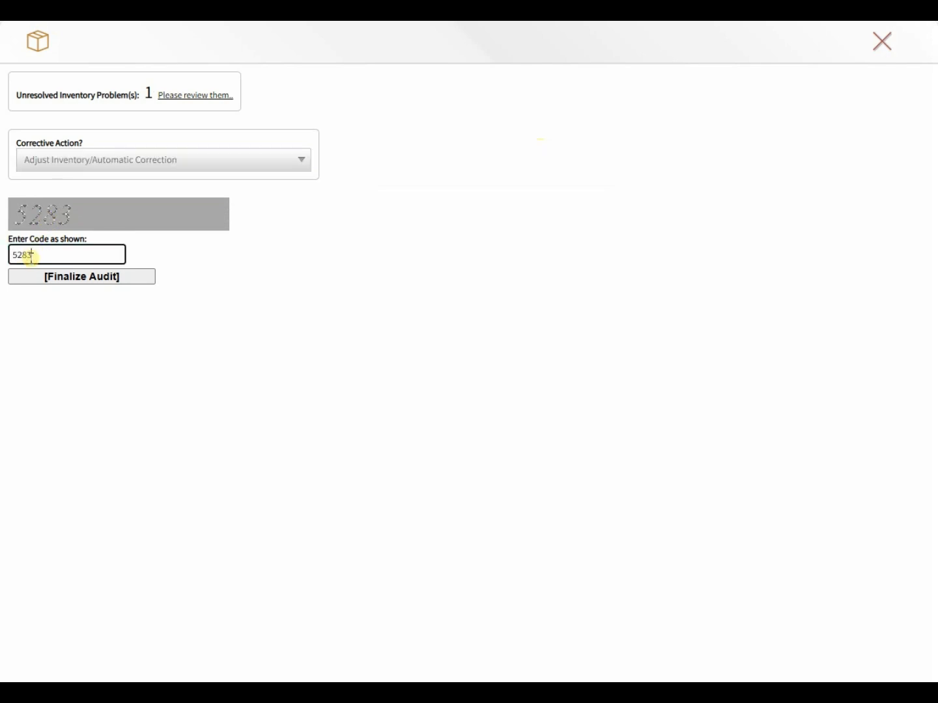
{"action": "left_click", "coordinate": [74, 277]}
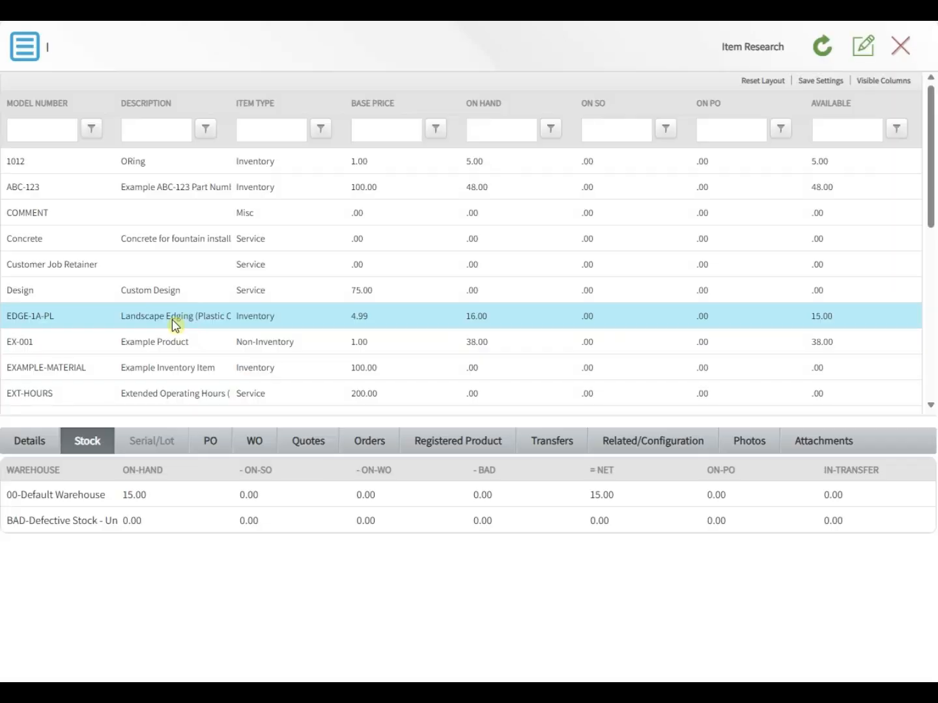
Step: Select EDGE-1A-PL in Item Research and view its per-warehouse stock: 15 on hand, 0 defective
{"action": "left_click", "coordinate": [217, 323]}
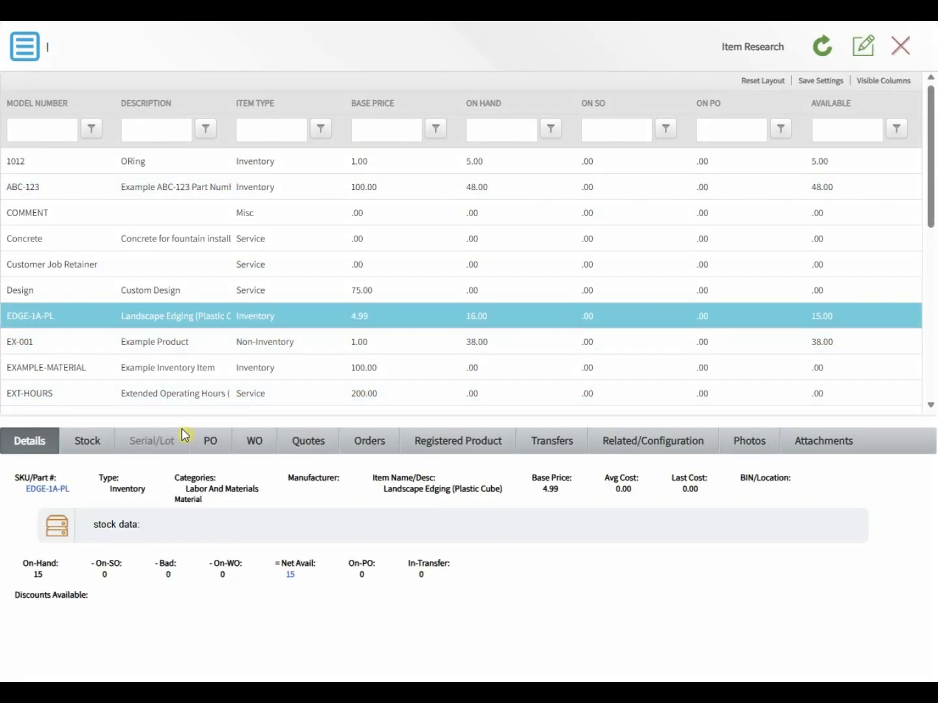
{"action": "left_click", "coordinate": [99, 442]}
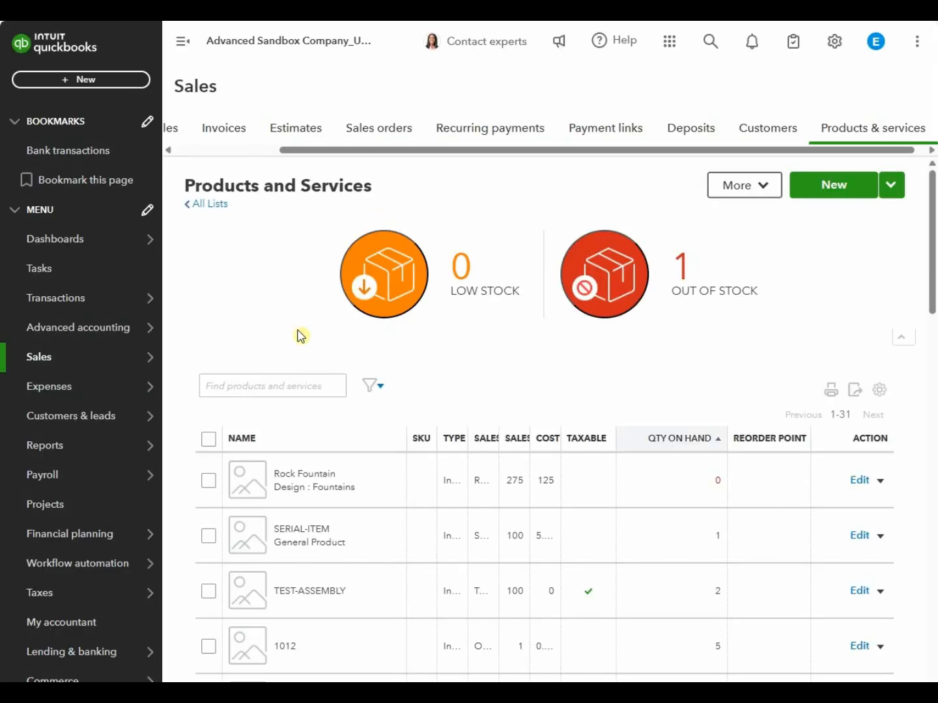
Step: Reload Products and Services, confirm EDGE-1A-PL shows 15 on hand, and run its report
{"action": "key", "text": "F5"}
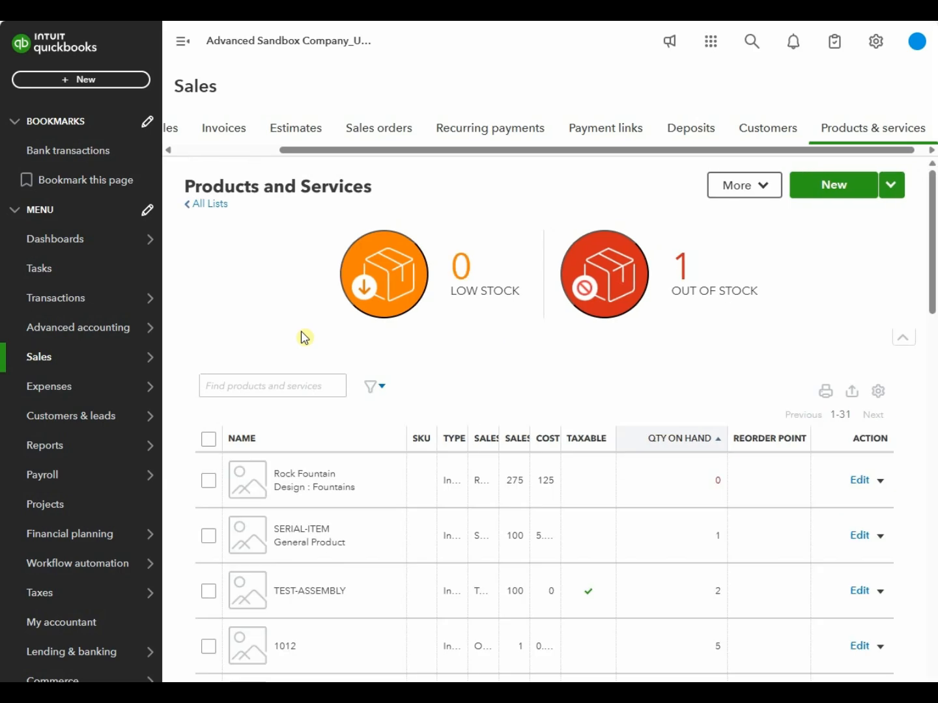
{"action": "scroll", "coordinate": [306, 390], "scroll_direction": "down", "scroll_amount": 5}
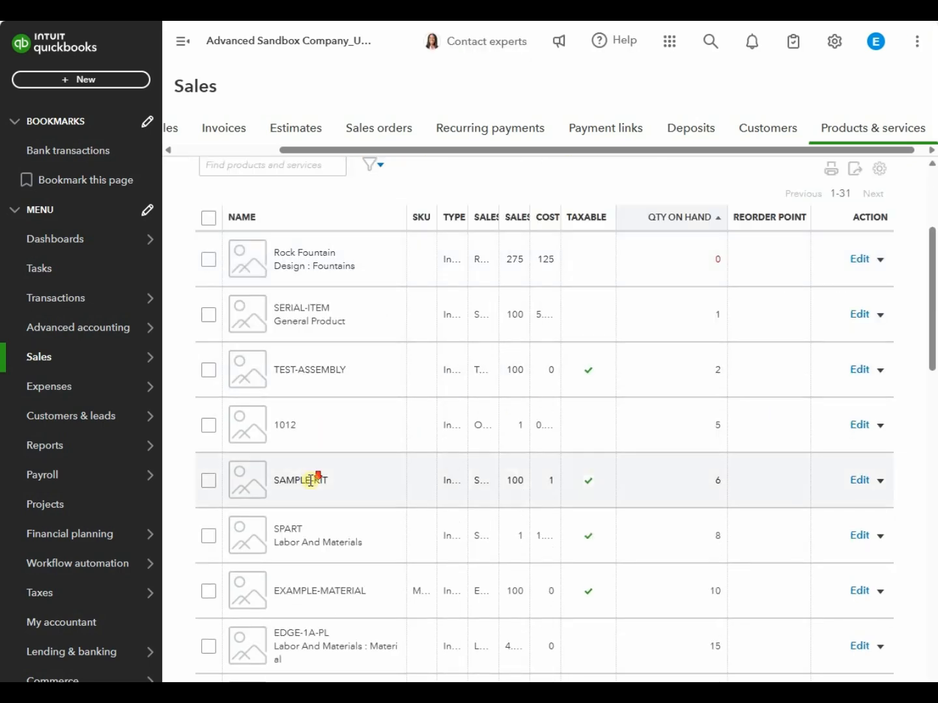
{"action": "scroll", "coordinate": [310, 480], "scroll_direction": "down", "scroll_amount": 1}
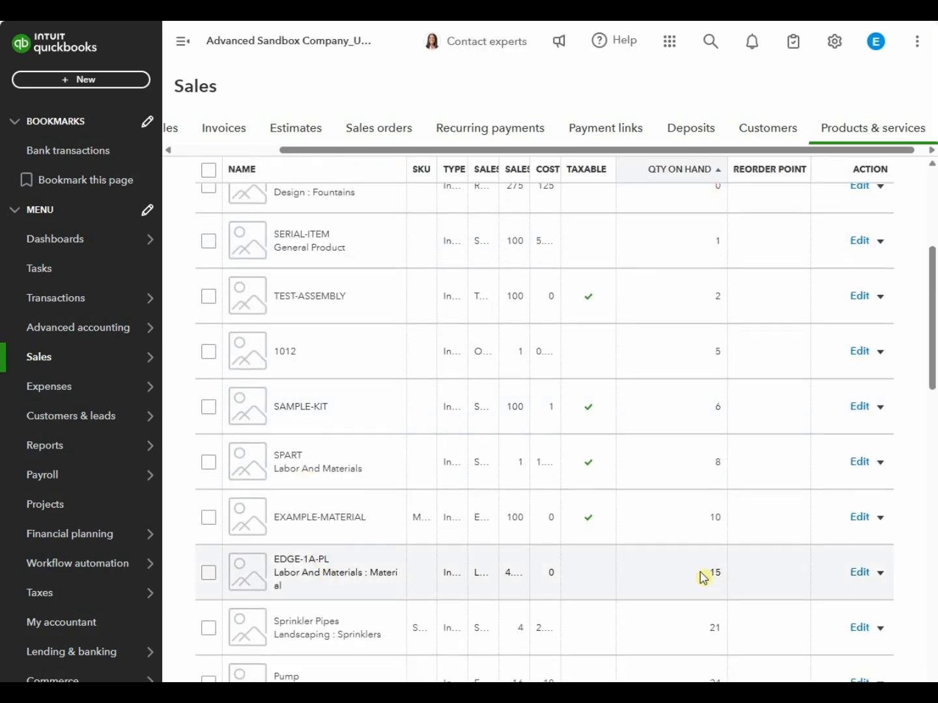
{"action": "left_click_drag", "start_coordinate": [703, 577], "coordinate": [728, 579]}
{"action": "left_click", "coordinate": [882, 575]}
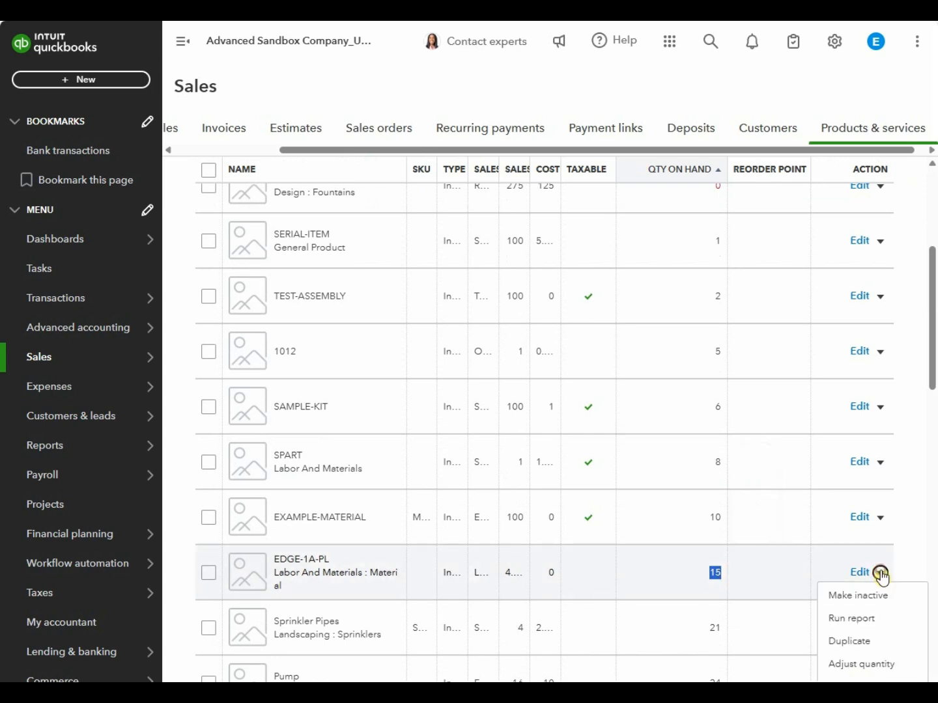
{"action": "left_click", "coordinate": [859, 619]}
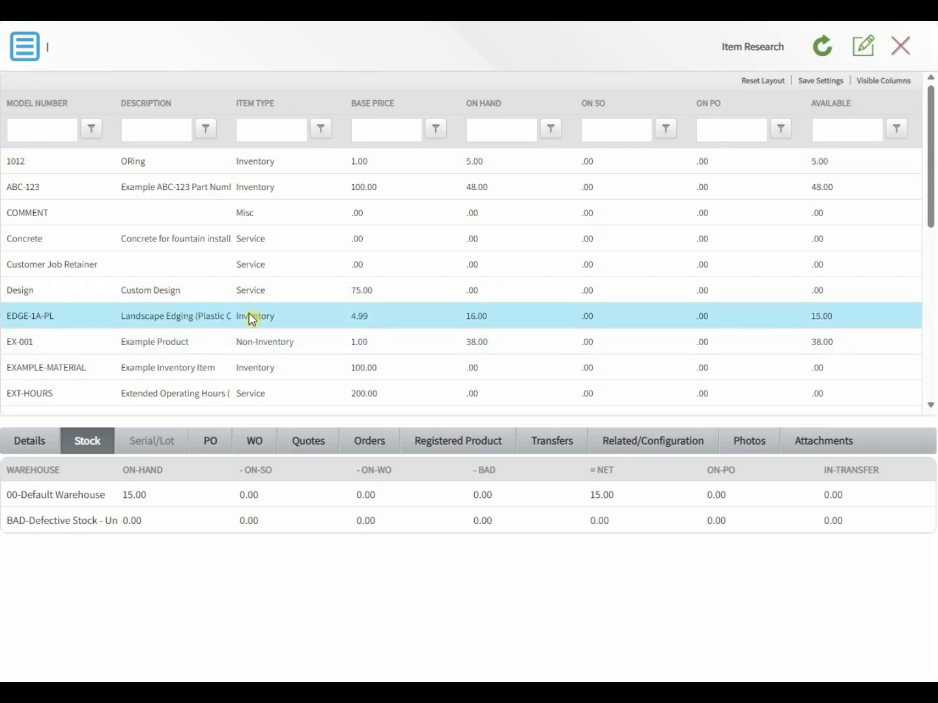
Step: Open EDGE-1A-PL's details in Item Research, confirming 15 on hand and 15 net available
{"action": "double_click", "coordinate": [251, 317]}
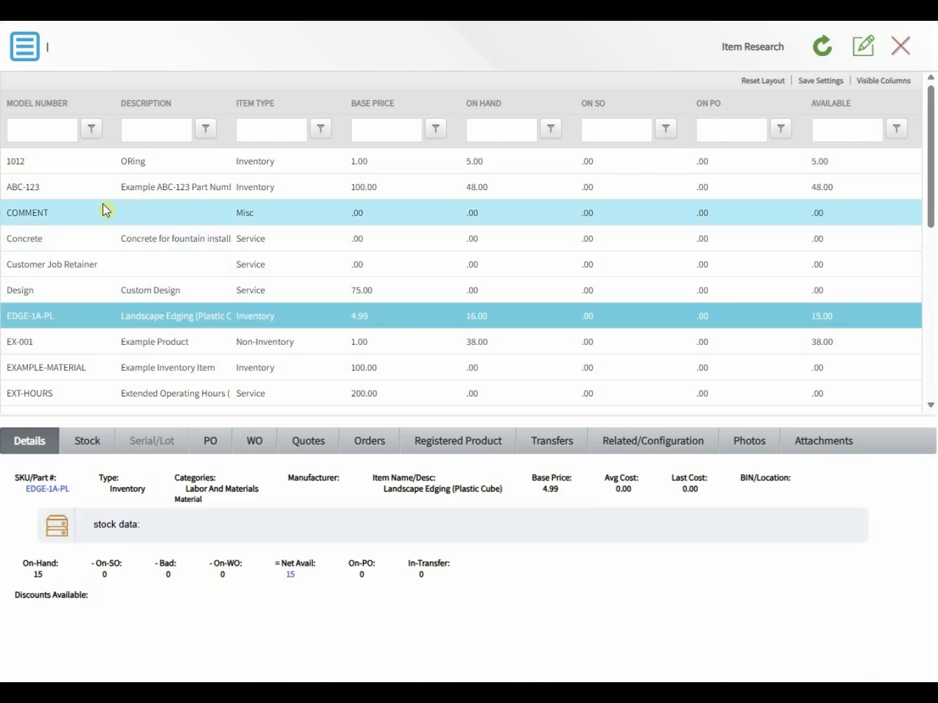
{"action": "left_click", "coordinate": [24, 58]}
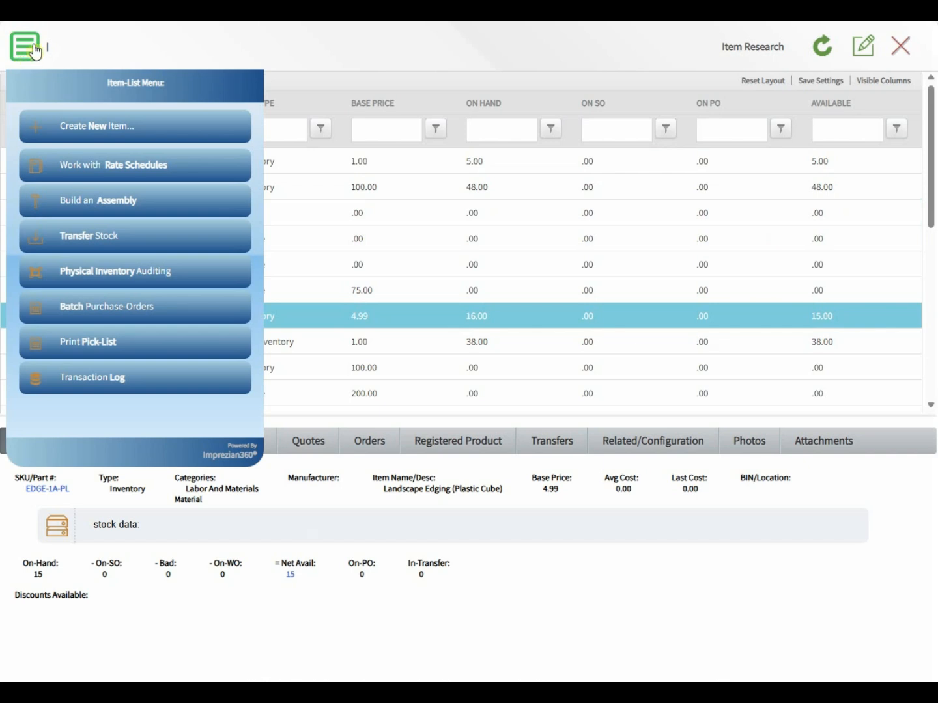
{"action": "left_click", "coordinate": [90, 39]}
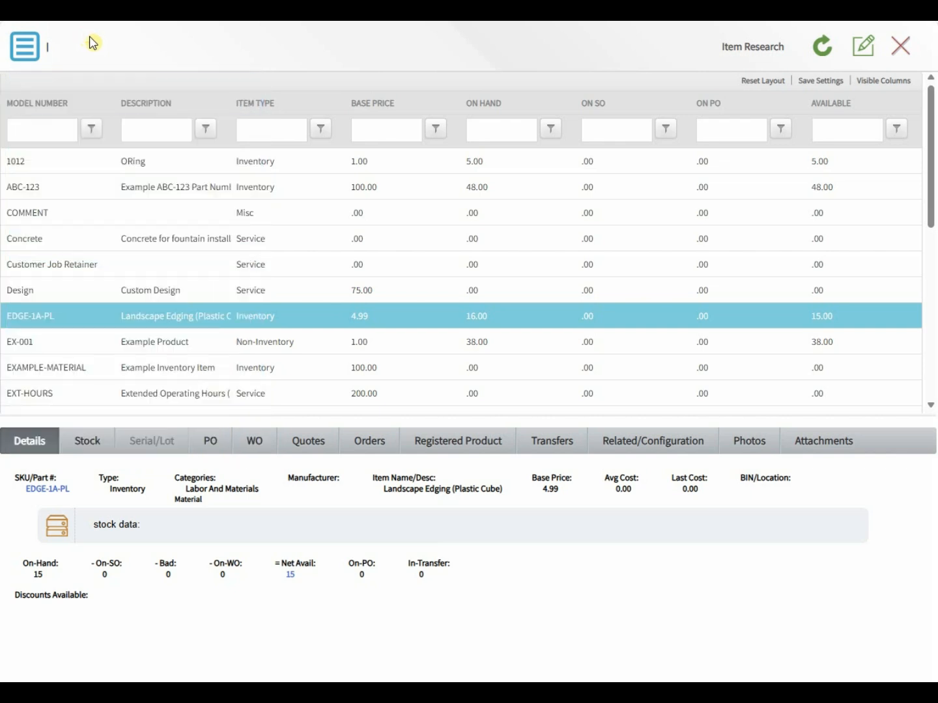